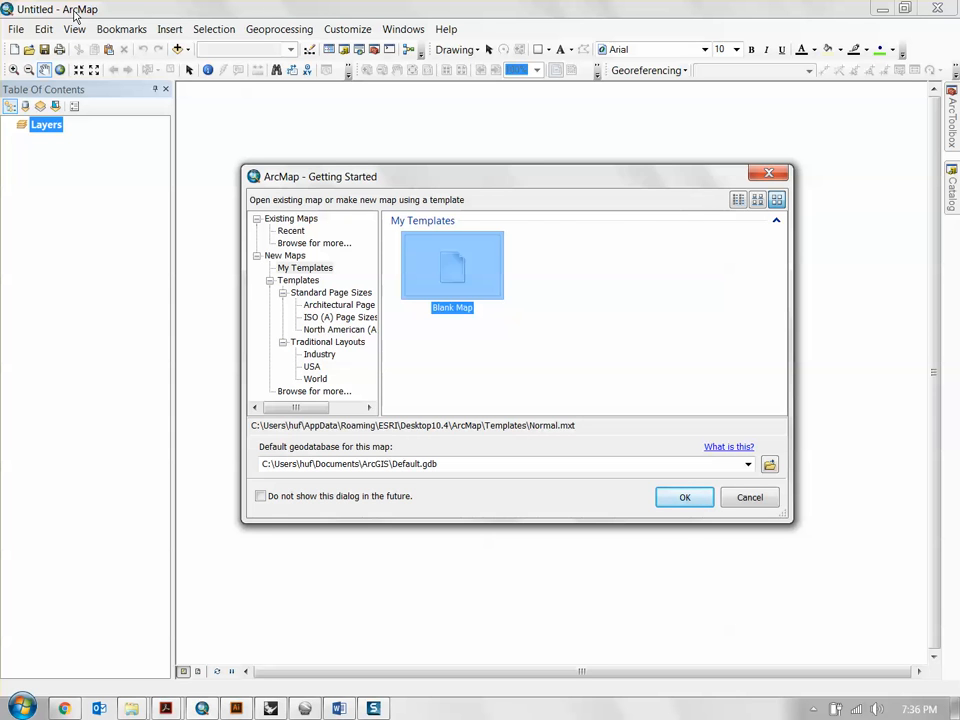
# Browse the architectural page size templates and start a new map from the Blank Map template
pyautogui.moveTo(474, 185); pyautogui.dragTo(502, 194)
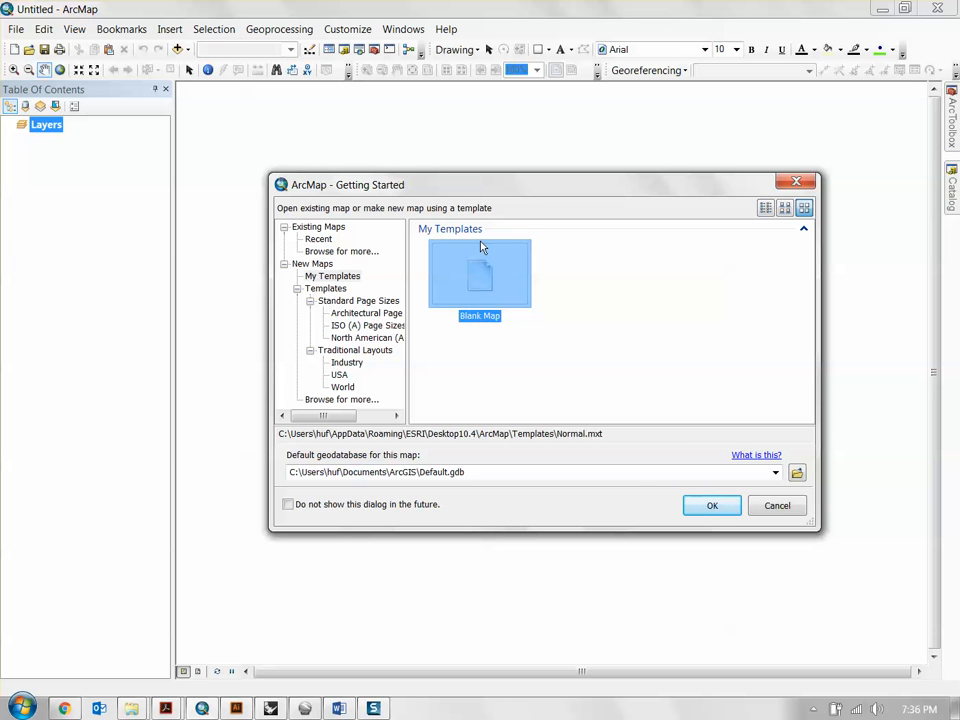
pyautogui.click(360, 314)
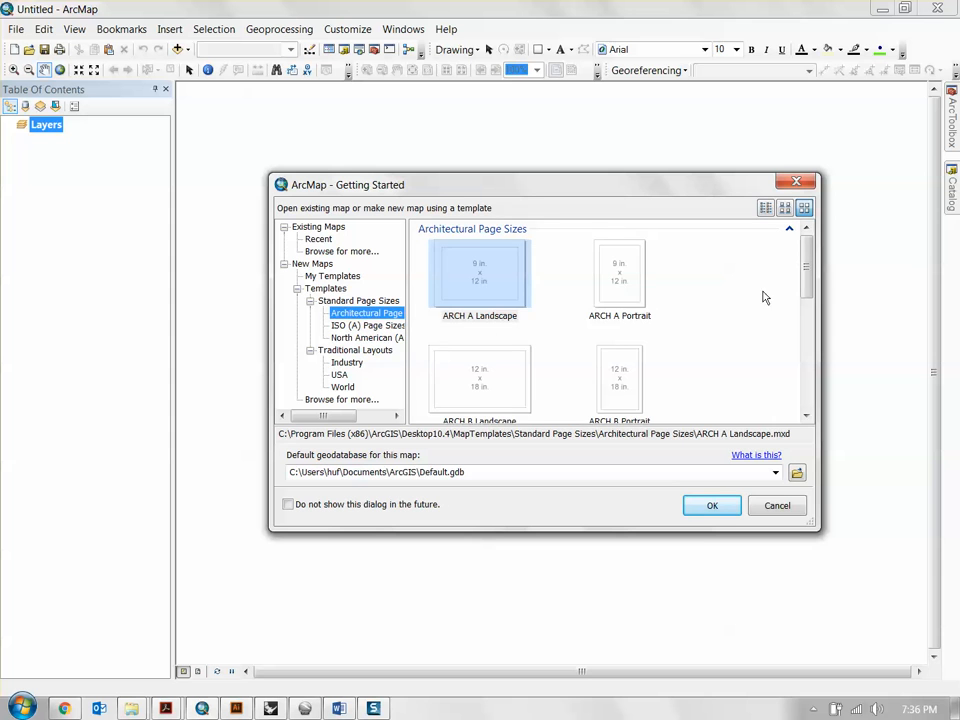
pyautogui.scroll(-4, 740, 314)
pyautogui.scroll(3, 706, 325)
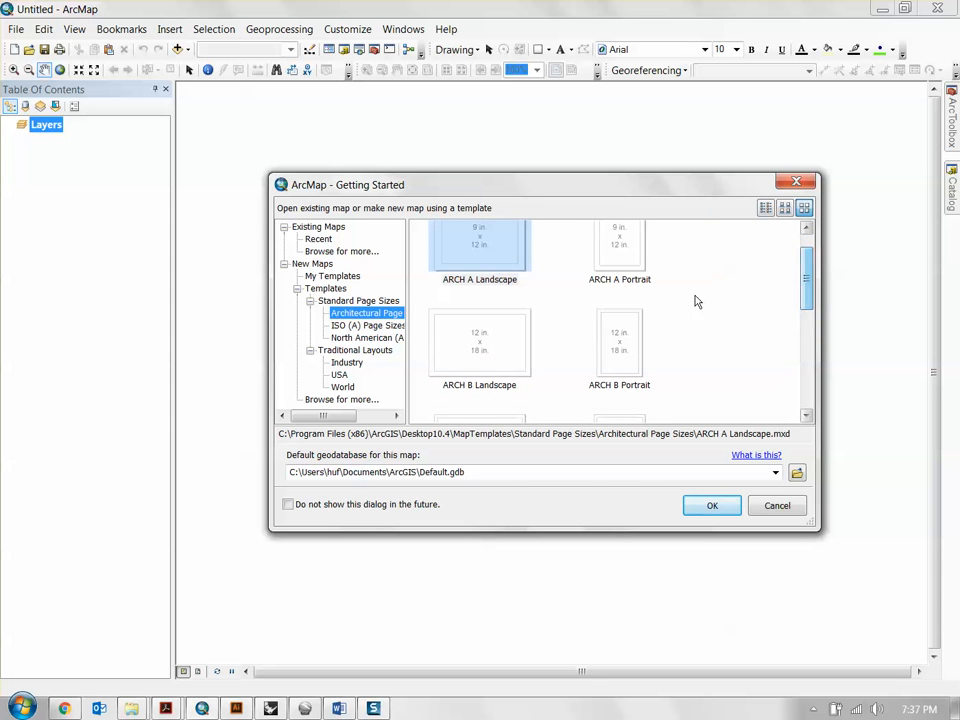
pyautogui.click(333, 276)
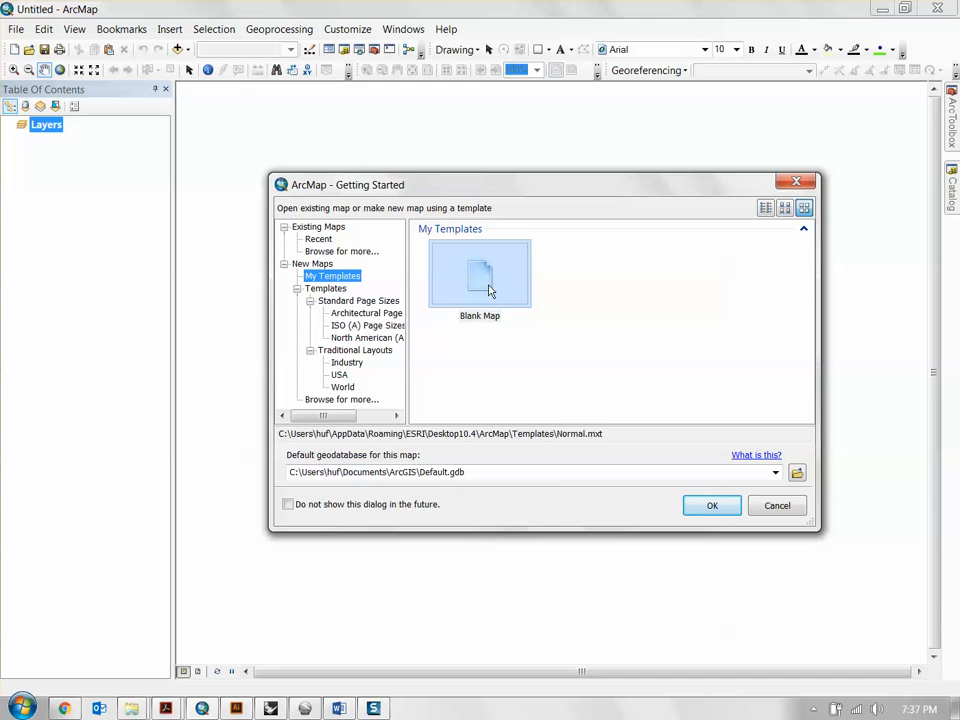
pyautogui.doubleClick(489, 290)
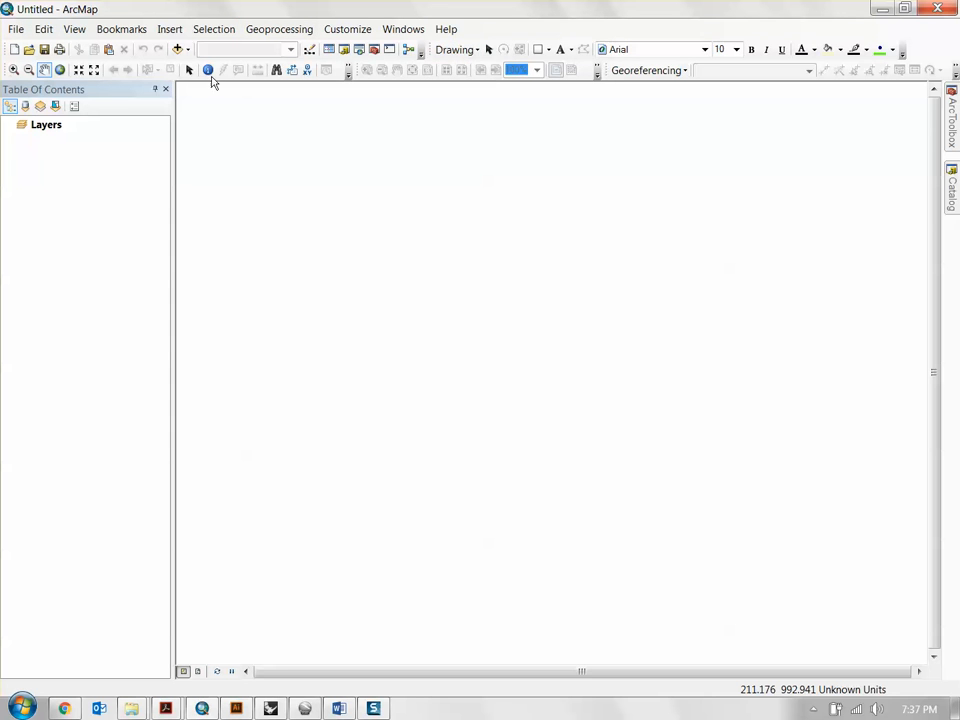
# Look through the complete list of available toolbars, down to its last entries
pyautogui.moveTo(604, 72)
pyautogui.mouseDown()
pyautogui.moveTo(605, 90)
pyautogui.moveTo(519, 139)
pyautogui.moveTo(405, 145)
pyautogui.moveTo(572, 101)
pyautogui.moveTo(622, 71)
pyautogui.mouseUp()
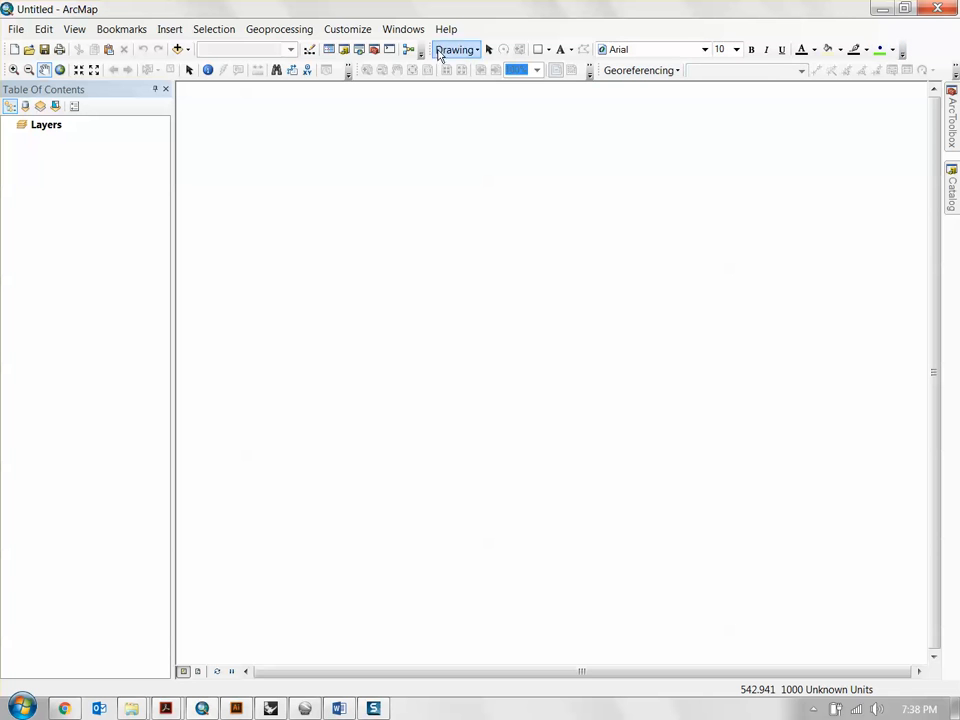
pyautogui.click(386, 36)
pyautogui.click(353, 36)
pyautogui.click(353, 36)
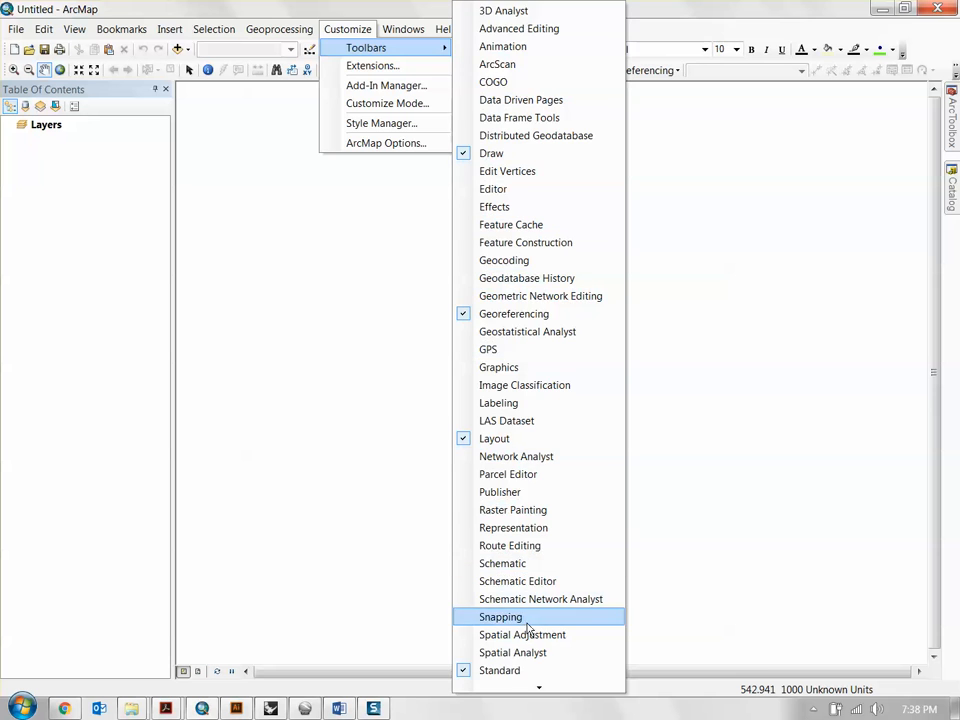
pyautogui.moveTo(530, 688)
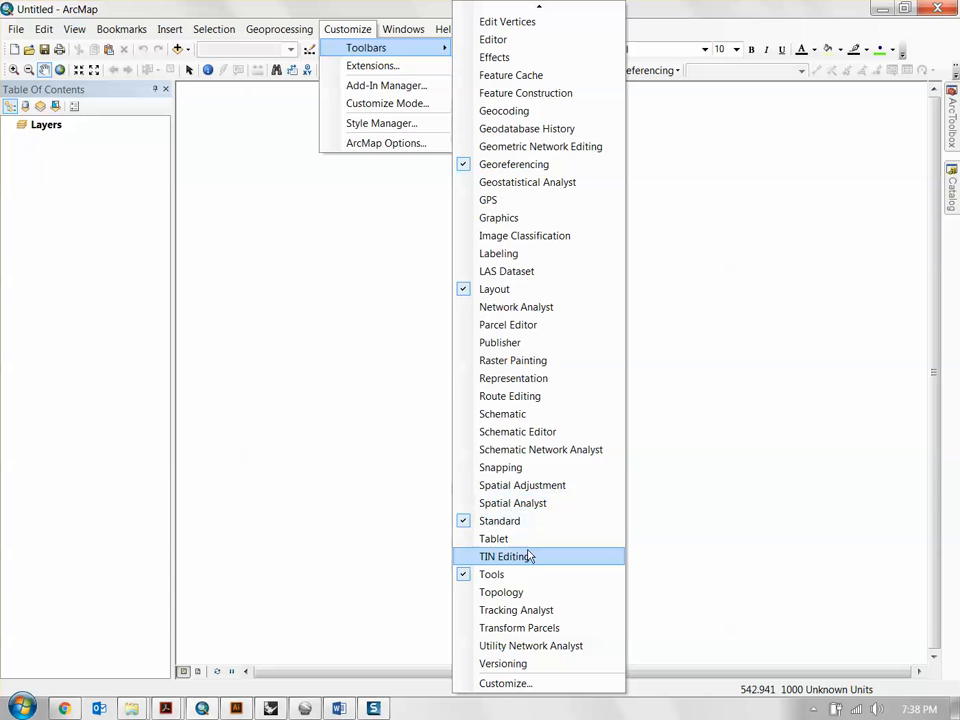
pyautogui.click(528, 234)
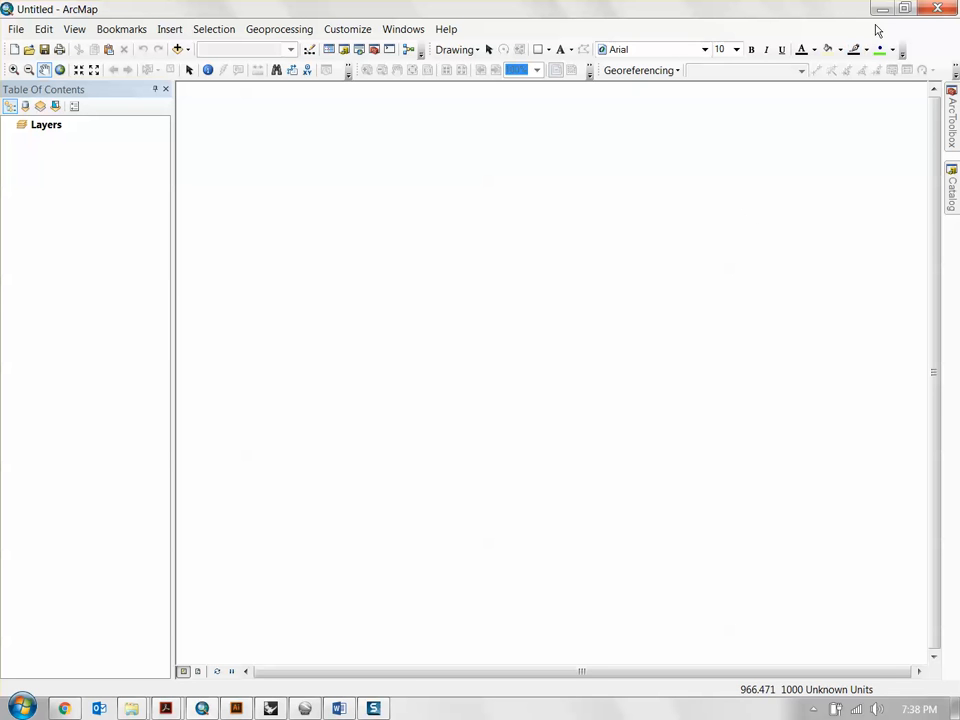
# Switch to Windows Explorer and extract ned19_n41x50_w082x00_oh_north_2006.zip from Downloads into the suggested folder of the same name
pyautogui.moveTo(132, 712)
pyautogui.click(300, 540)
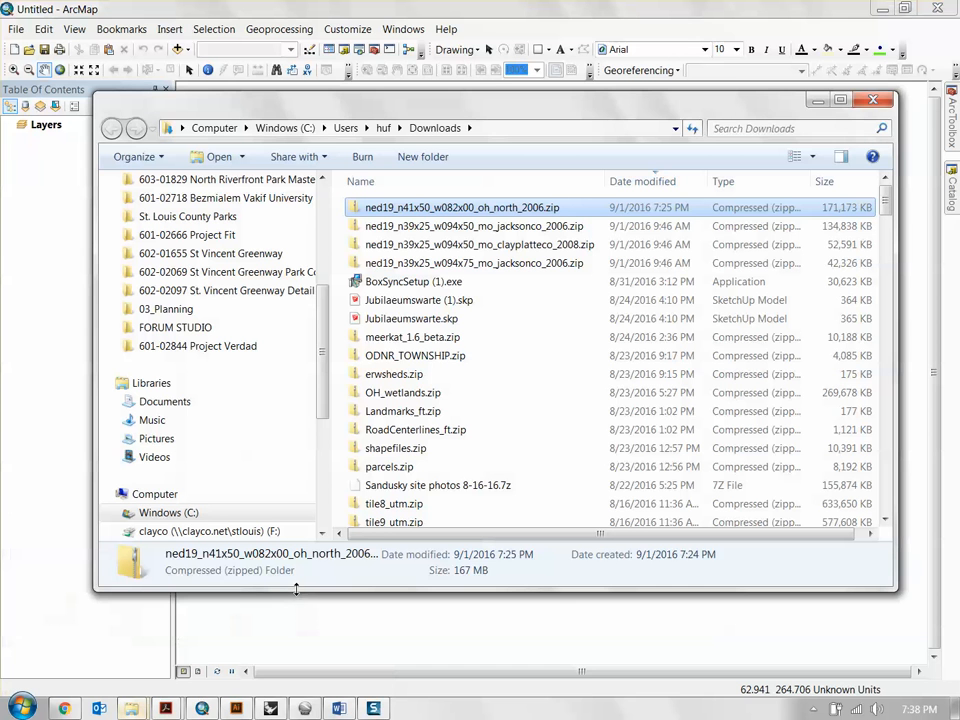
pyautogui.rightClick(531, 214)
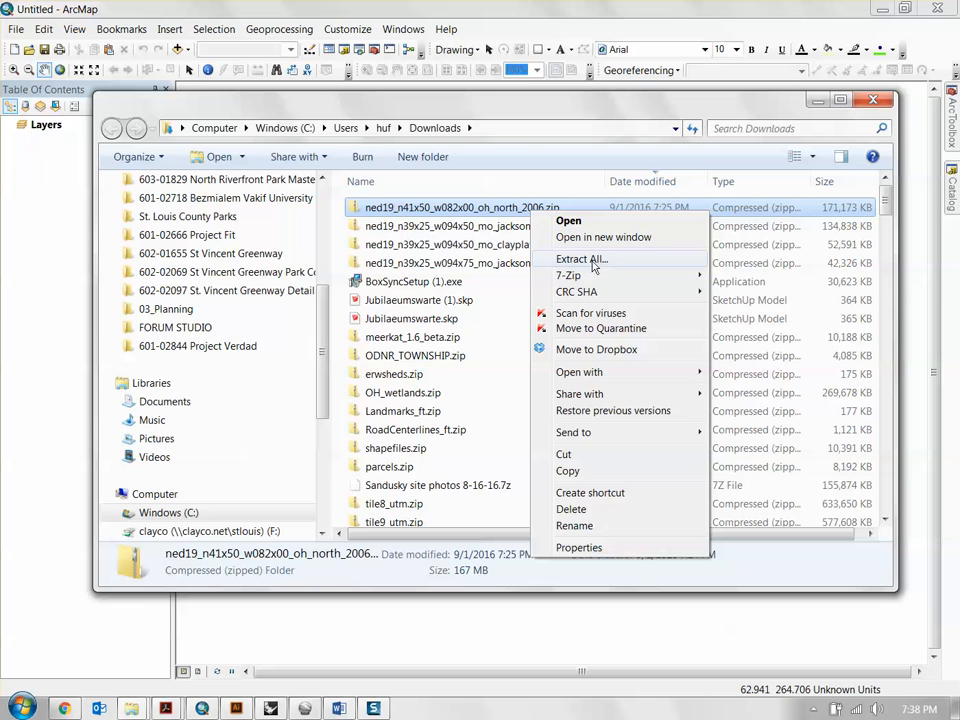
pyautogui.click(594, 262)
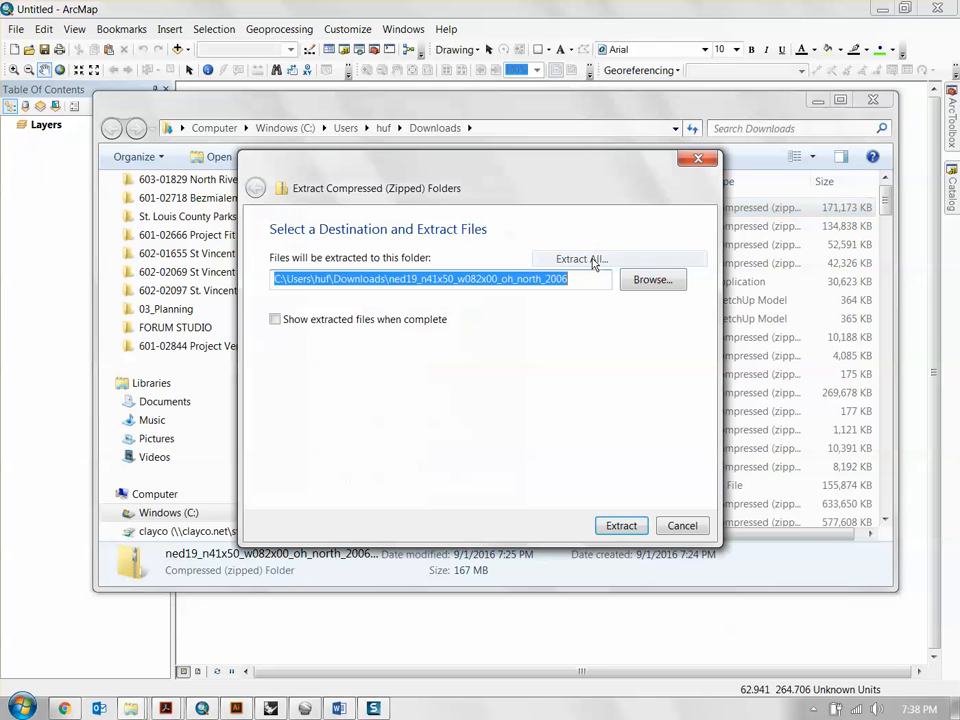
pyautogui.click(620, 526)
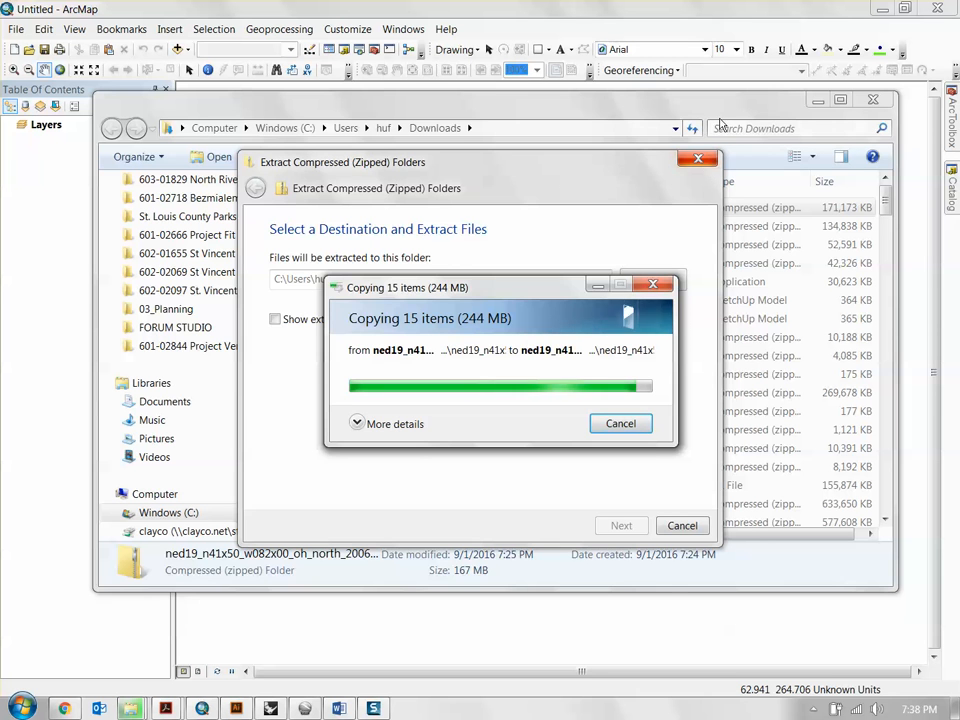
pyautogui.click(700, 162)
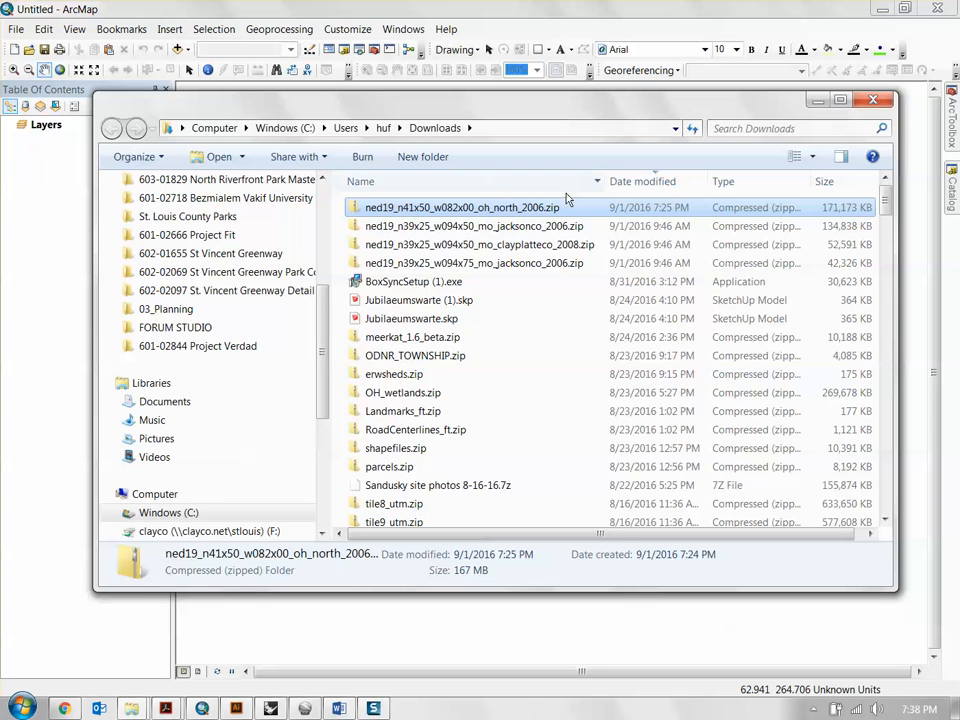
# Find the extracted ned19_n41x50_w082x00_oh_north_2006 folder in Downloads and cut it for moving
pyautogui.scroll(-15, 533, 405)
pyautogui.scroll(-20, 516, 398)
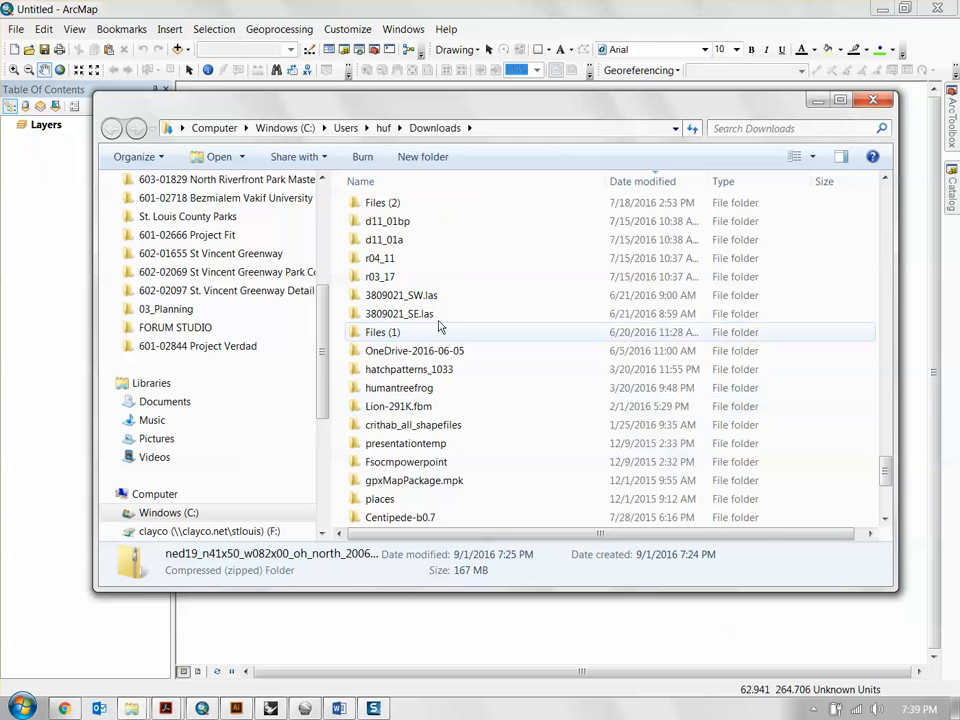
pyautogui.scroll(2, 489, 400)
pyautogui.click(447, 316)
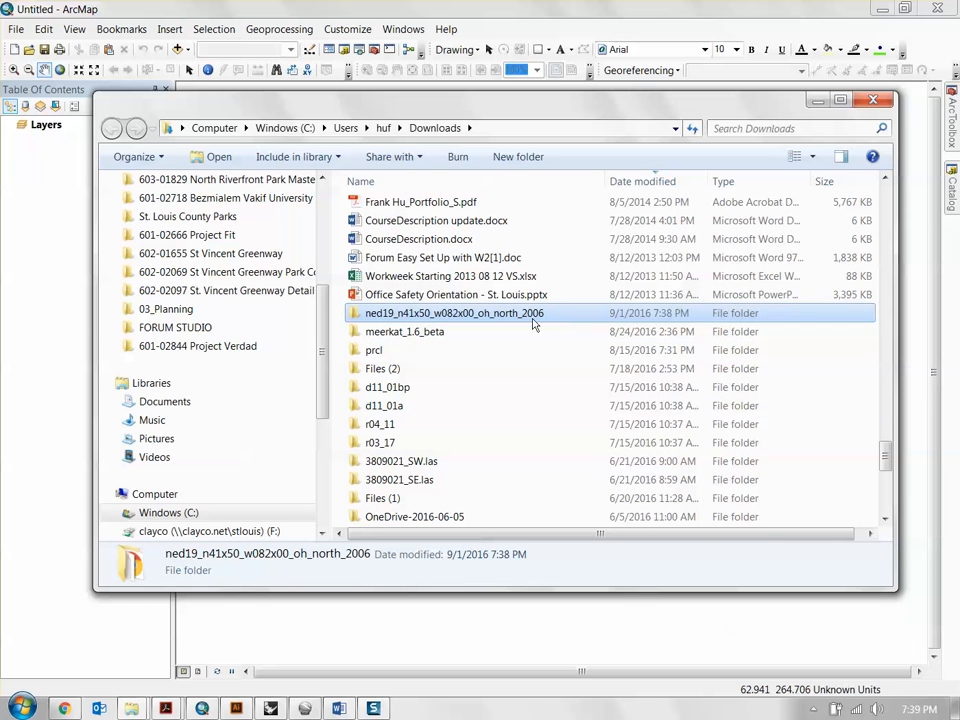
pyautogui.rightClick(430, 316)
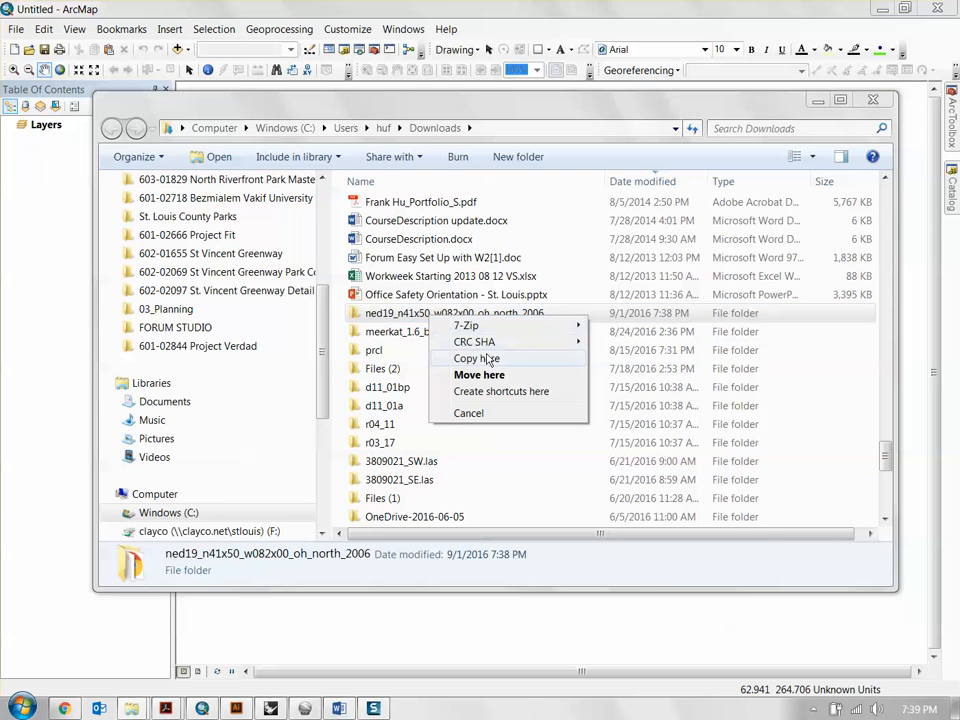
pyautogui.click(413, 317)
pyautogui.rightClick(435, 308)
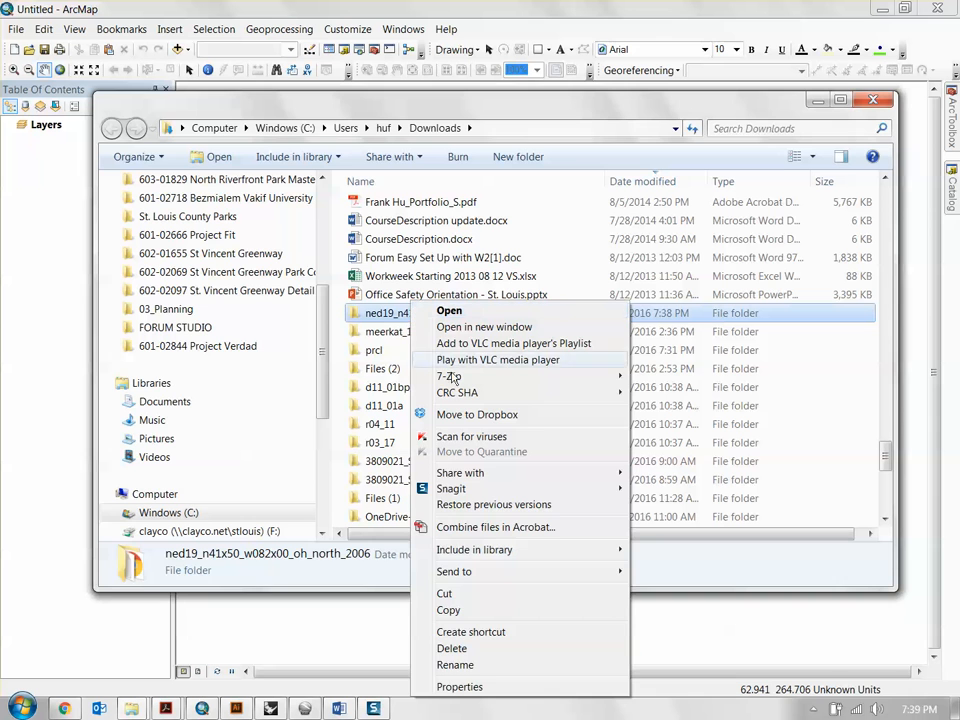
pyautogui.click(466, 590)
# Paste the cut folder into the State_Ohio folder under Dropbox, _Forum, GIS
pyautogui.scroll(5, 244, 282)
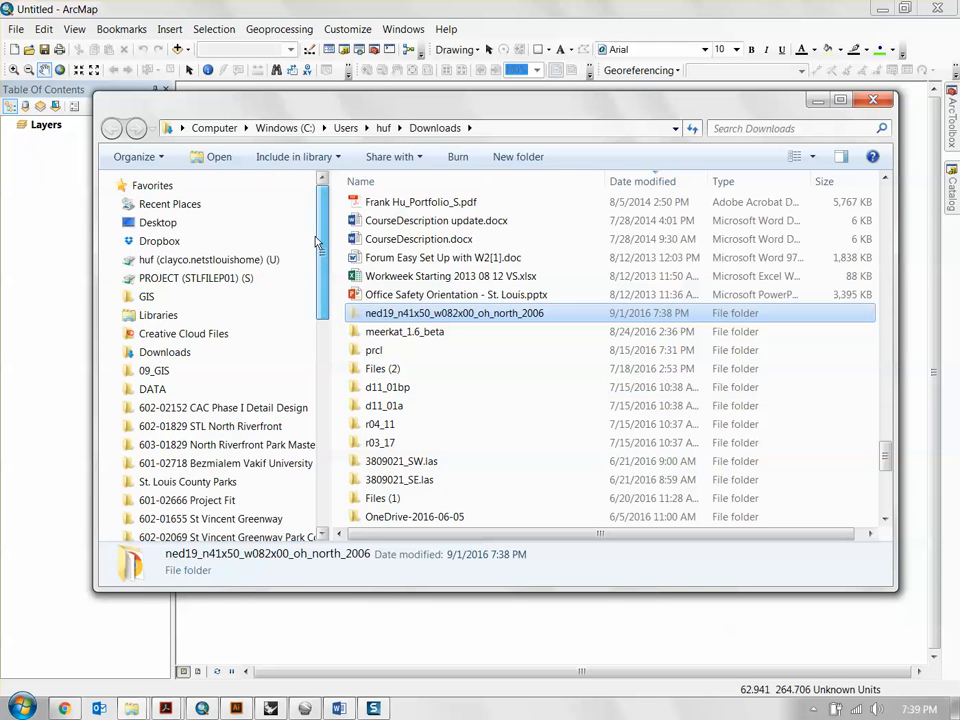
pyautogui.click(199, 244)
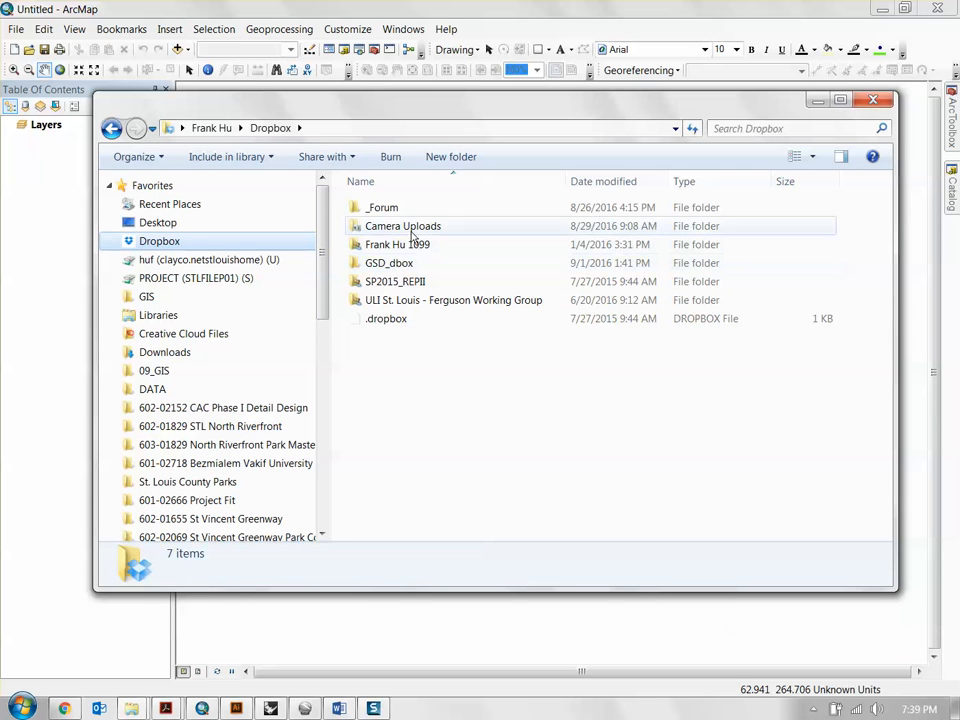
pyautogui.doubleClick(392, 208)
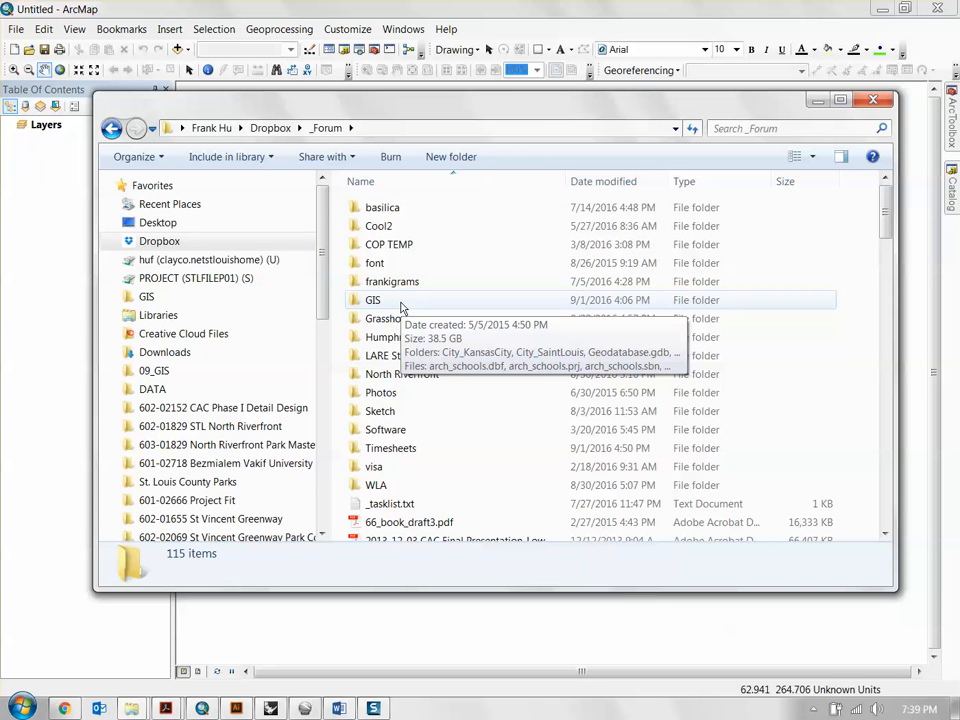
pyautogui.doubleClick(373, 300)
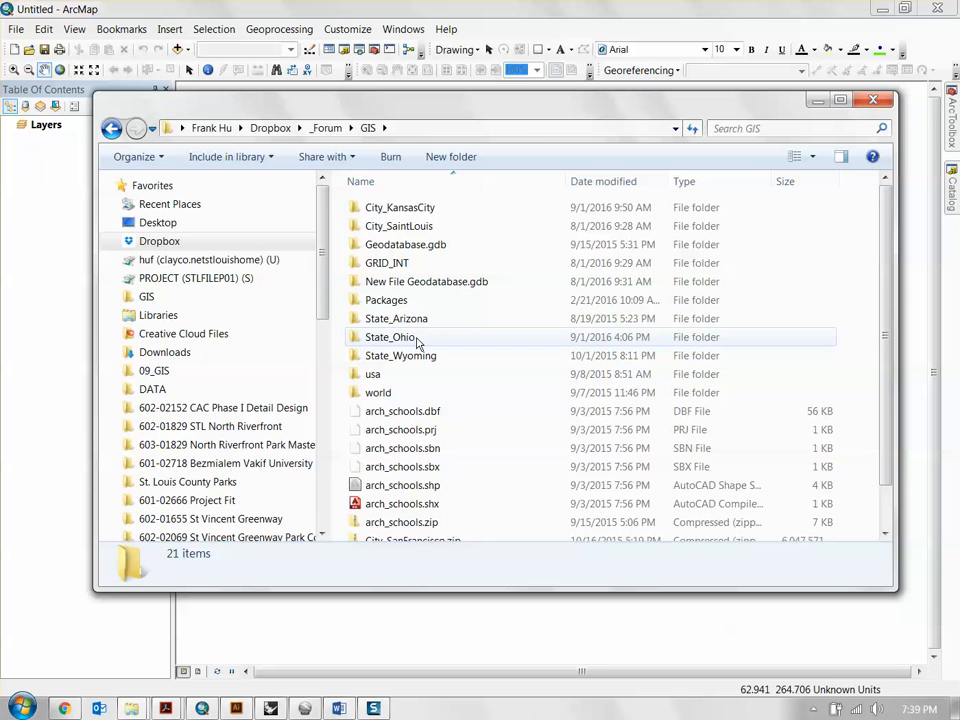
pyautogui.moveTo(515, 108)
pyautogui.mouseDown()
pyautogui.moveTo(514, 100)
pyautogui.moveTo(525, 106)
pyautogui.mouseUp()
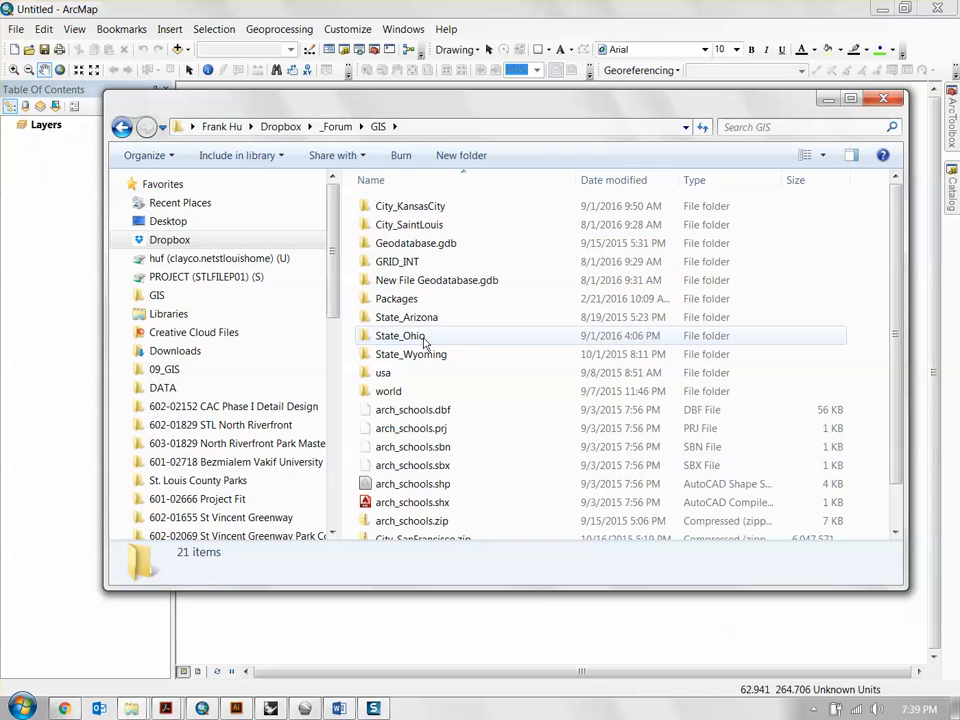
pyautogui.doubleClick(420, 337)
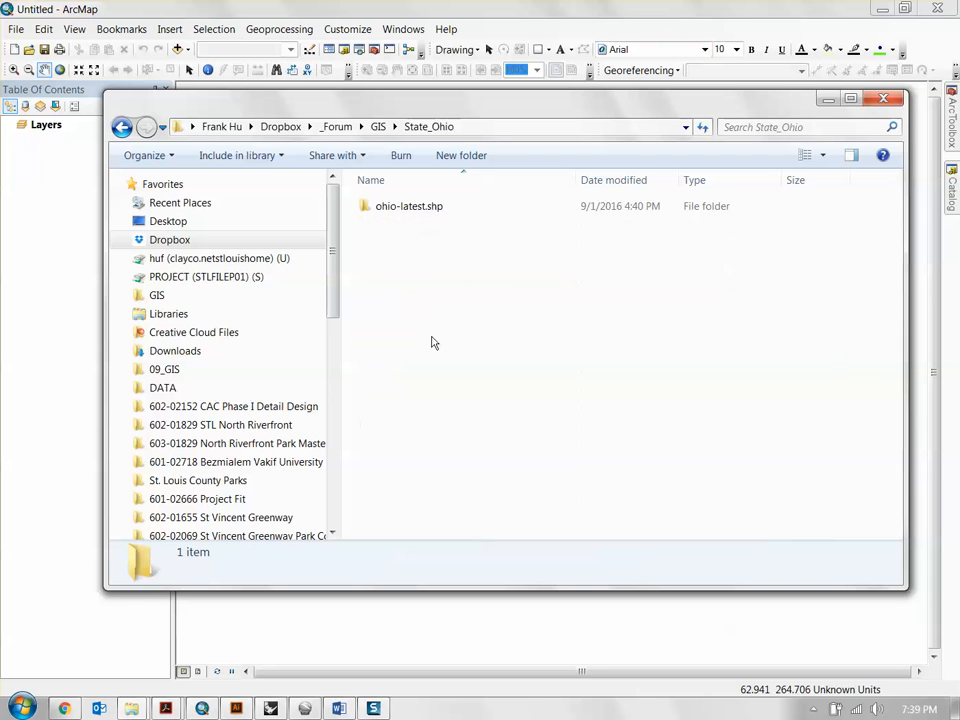
pyautogui.rightClick(422, 300)
pyautogui.click(456, 396)
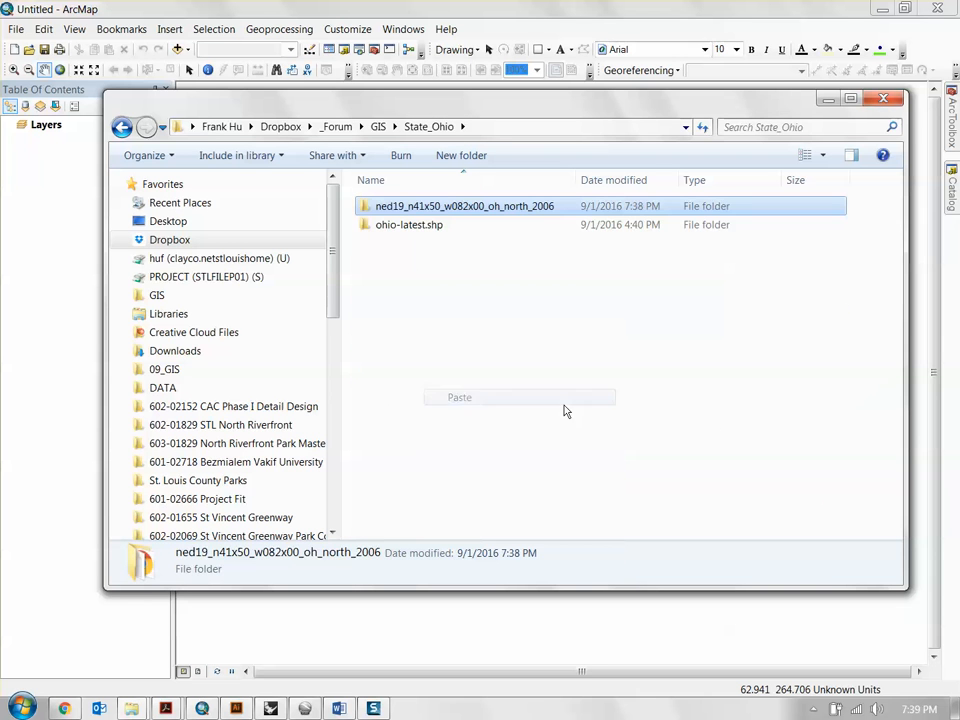
# Examine the files in State_Ohio's ohio-latest.shp and ned19_n41x50_w082x00_oh_north_2006 folders, returning to State_Ohio
pyautogui.click(412, 259)
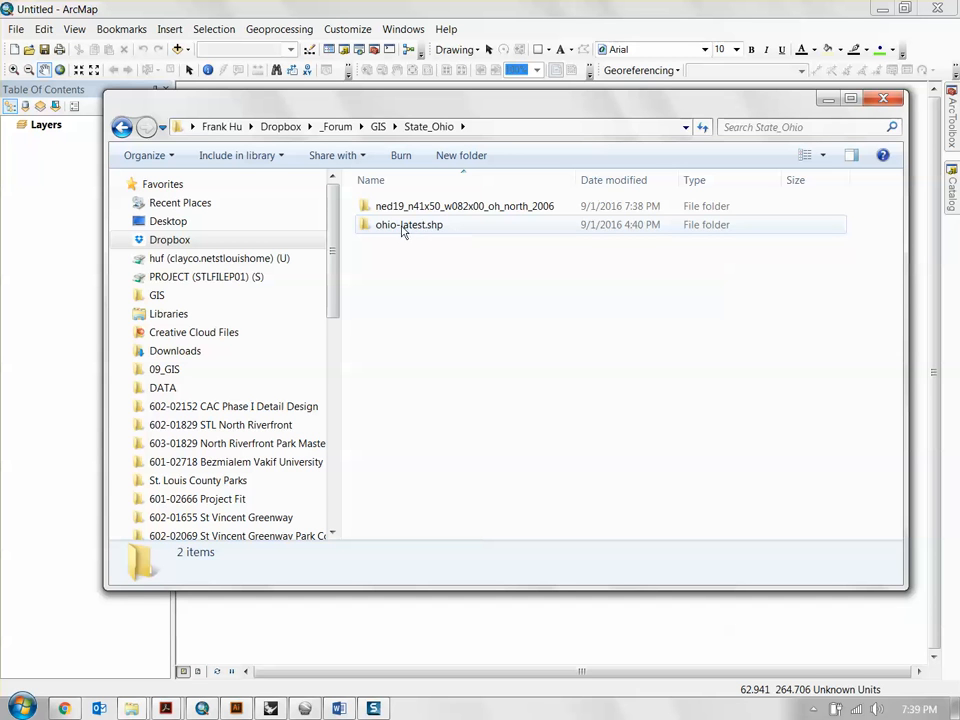
pyautogui.doubleClick(440, 228)
pyautogui.moveTo(896, 223); pyautogui.dragTo(902, 256)
pyautogui.moveTo(897, 310); pyautogui.dragTo(893, 225)
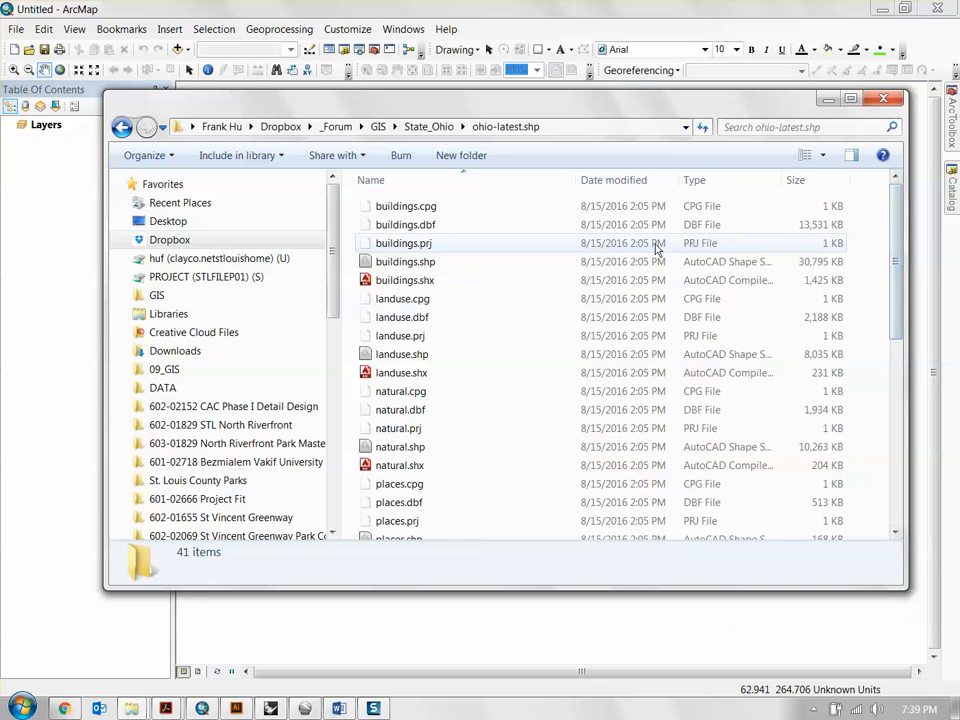
pyautogui.press('BackSpace')
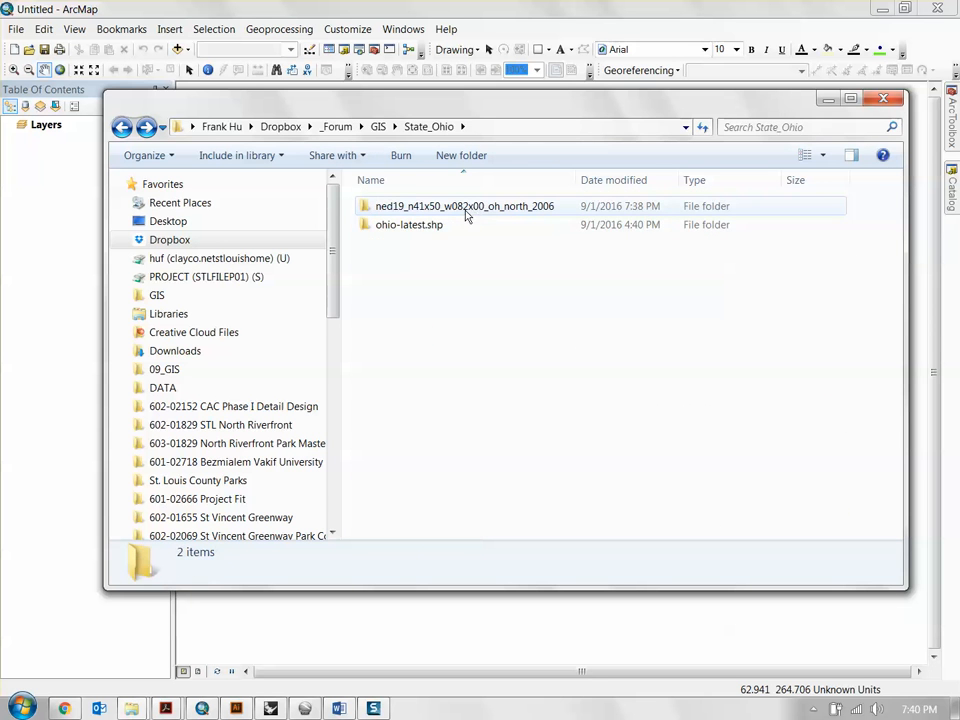
pyautogui.doubleClick(463, 214)
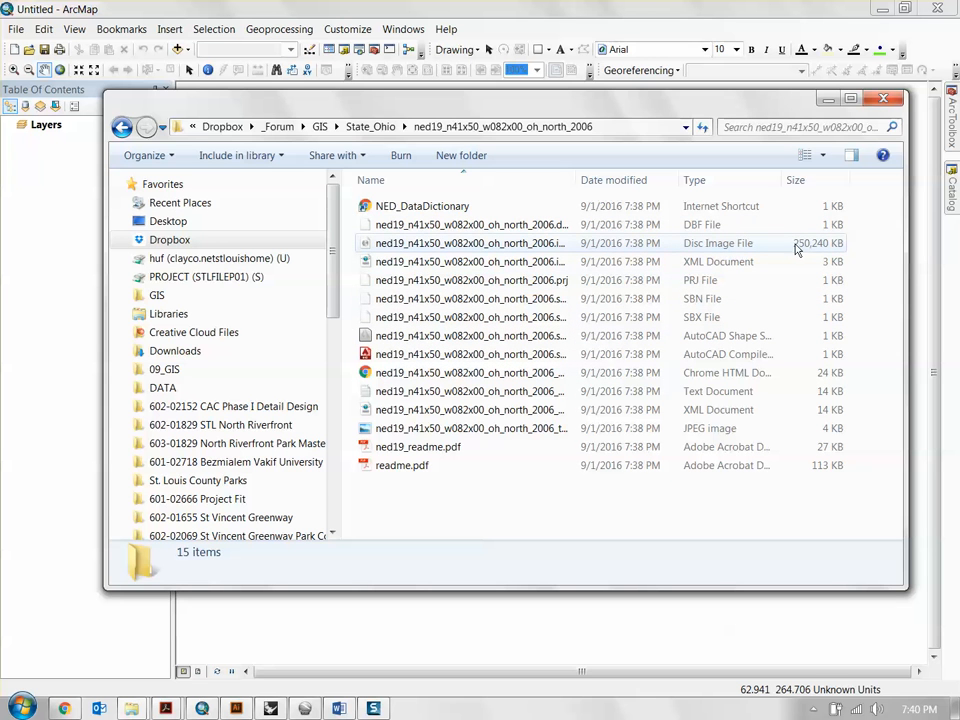
pyautogui.press('BackSpace')
pyautogui.click(590, 439)
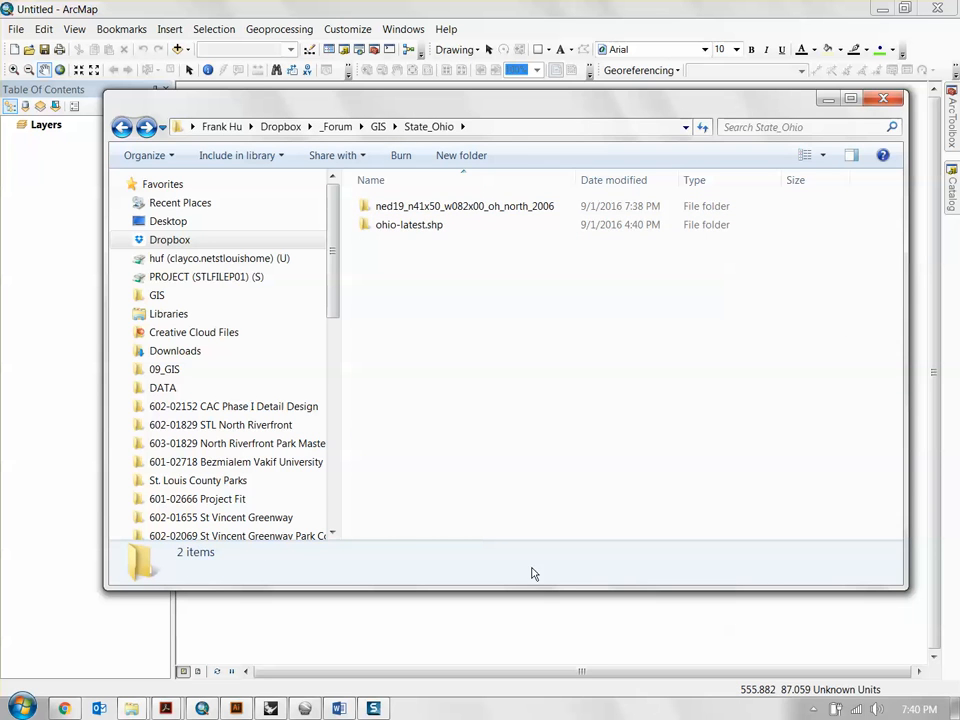
# Switch back to ArcMap and open the Catalog window with its folder connections listed
pyautogui.click(630, 7)
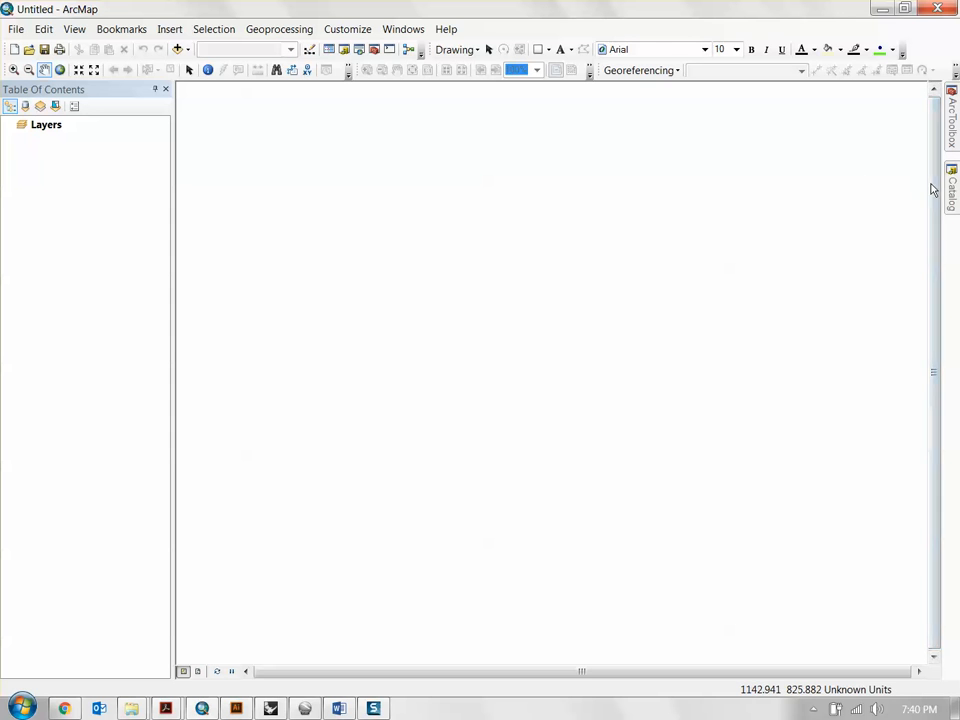
pyautogui.click(346, 52)
pyautogui.moveTo(930, 176); pyautogui.dragTo(909, 236)
pyautogui.click(746, 463)
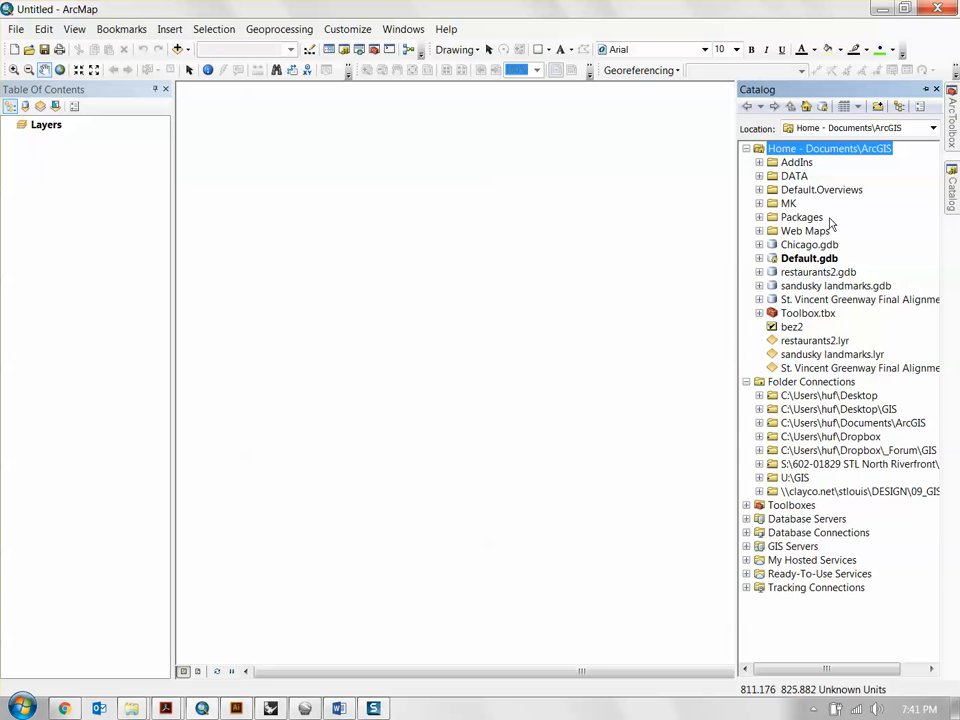
# Start a new folder connection and expand the Dropbox folder inside the personal user folder
pyautogui.click(878, 107)
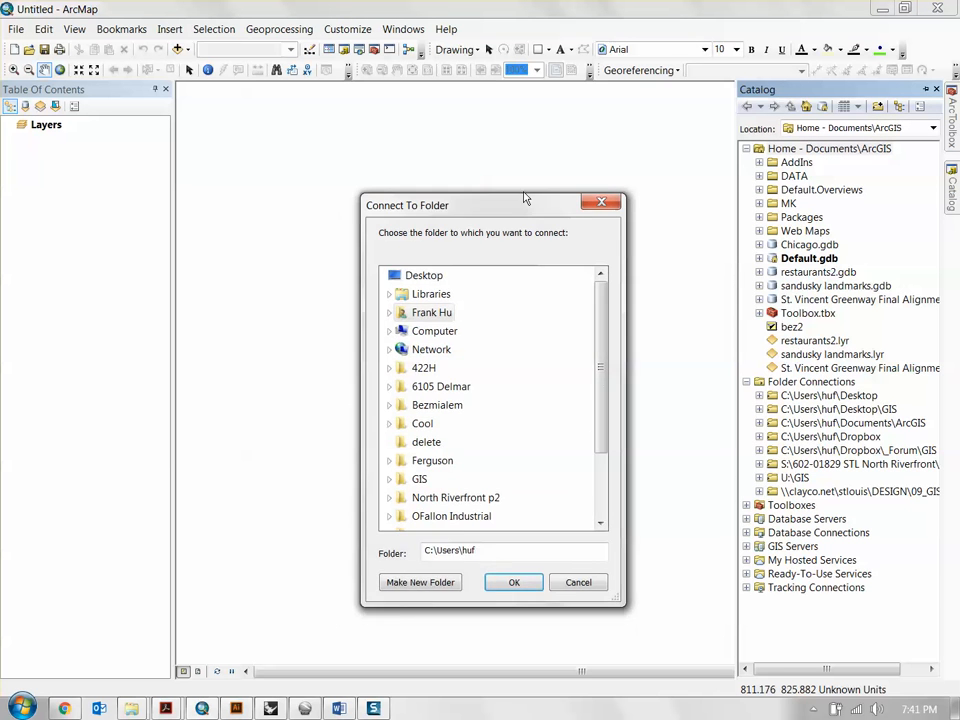
pyautogui.moveTo(654, 242)
pyautogui.mouseDown()
pyautogui.moveTo(652, 326)
pyautogui.moveTo(649, 214)
pyautogui.moveTo(651, 245)
pyautogui.mouseUp()
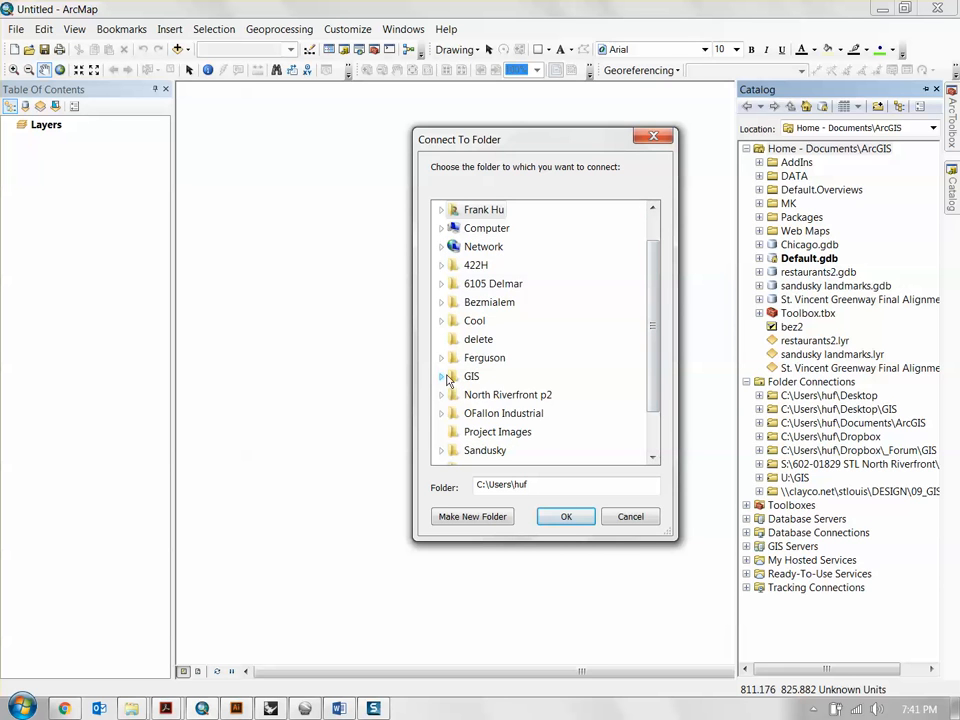
pyautogui.scroll(1, 600, 280)
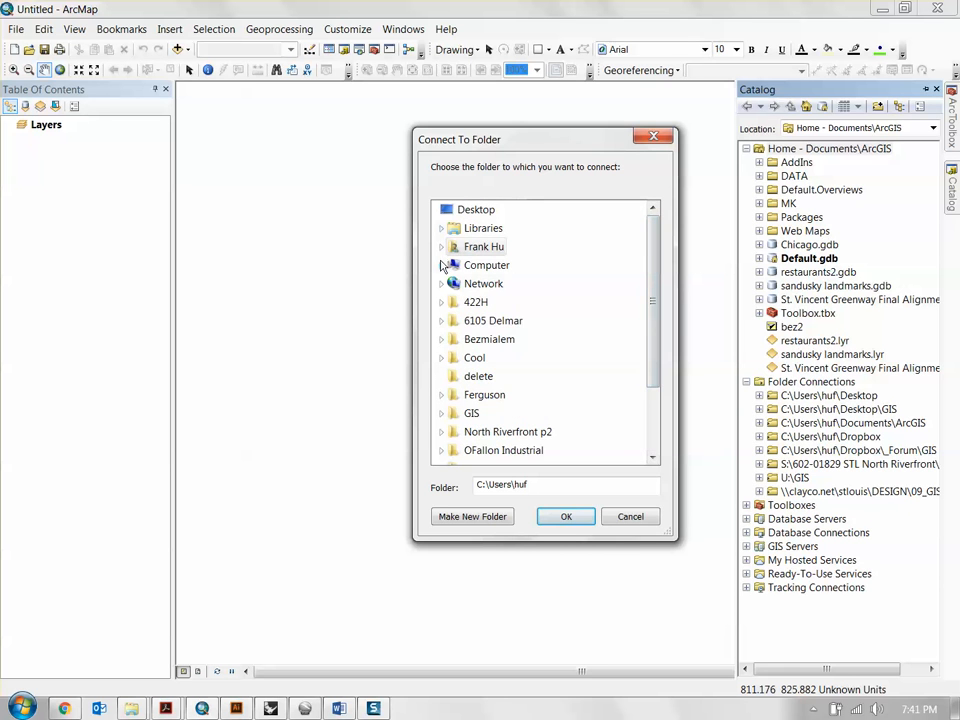
pyautogui.click(441, 247)
pyautogui.doubleClick(497, 431)
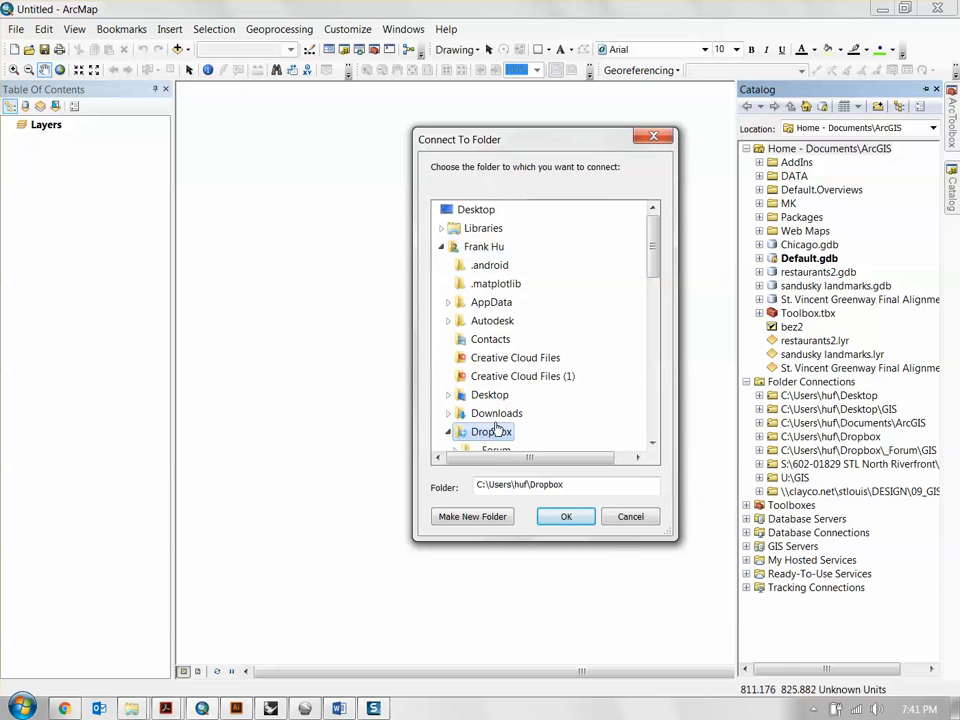
pyautogui.click(644, 251)
pyautogui.click(478, 437)
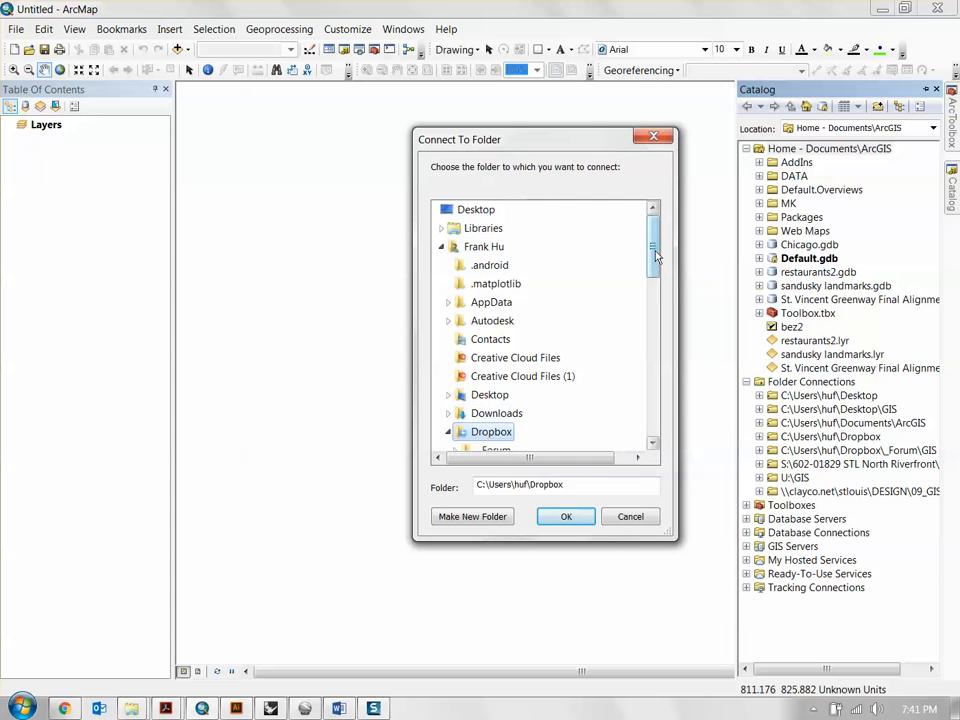
# Select the State_Ohio folder under Dropbox, _Forum, GIS and connect to it
pyautogui.moveTo(653, 245); pyautogui.dragTo(651, 301)
pyautogui.click(455, 283)
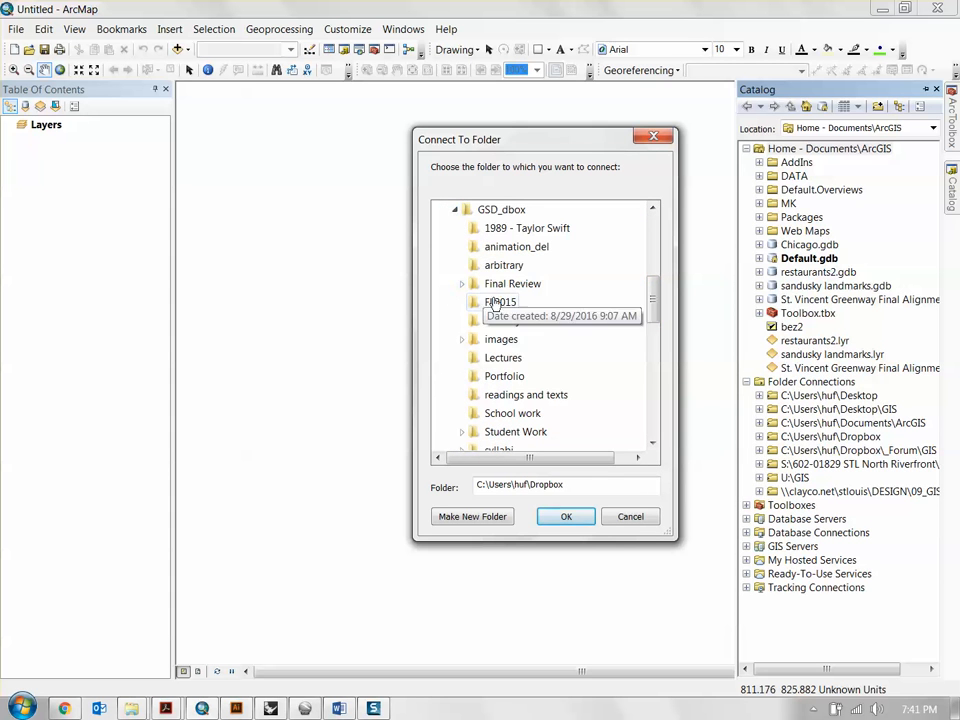
pyautogui.moveTo(656, 299); pyautogui.dragTo(655, 273)
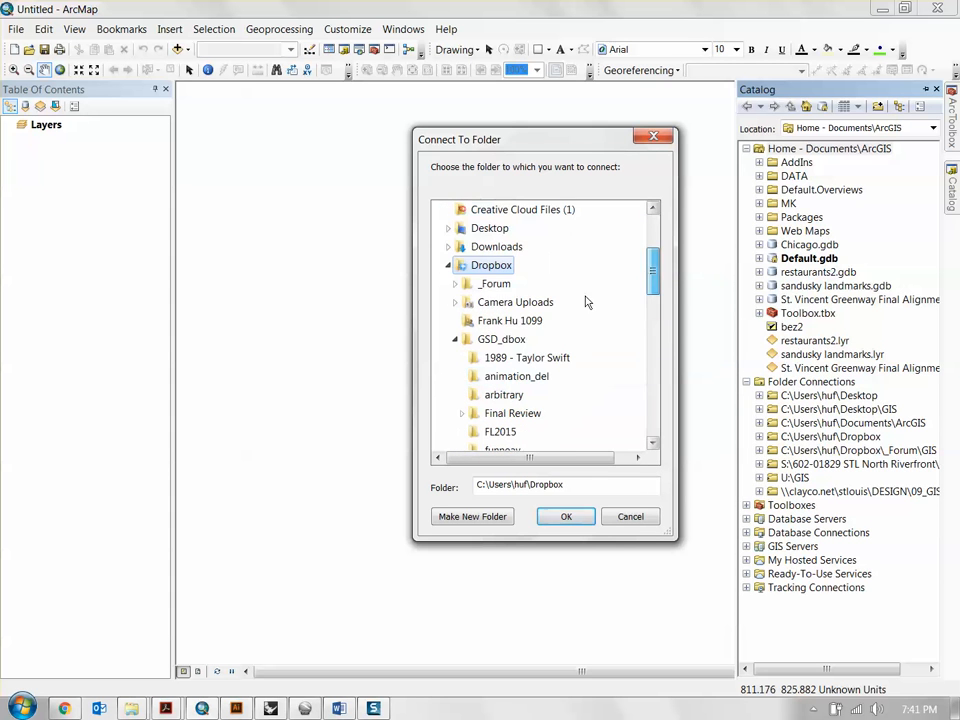
pyautogui.click(455, 284)
pyautogui.click(462, 320)
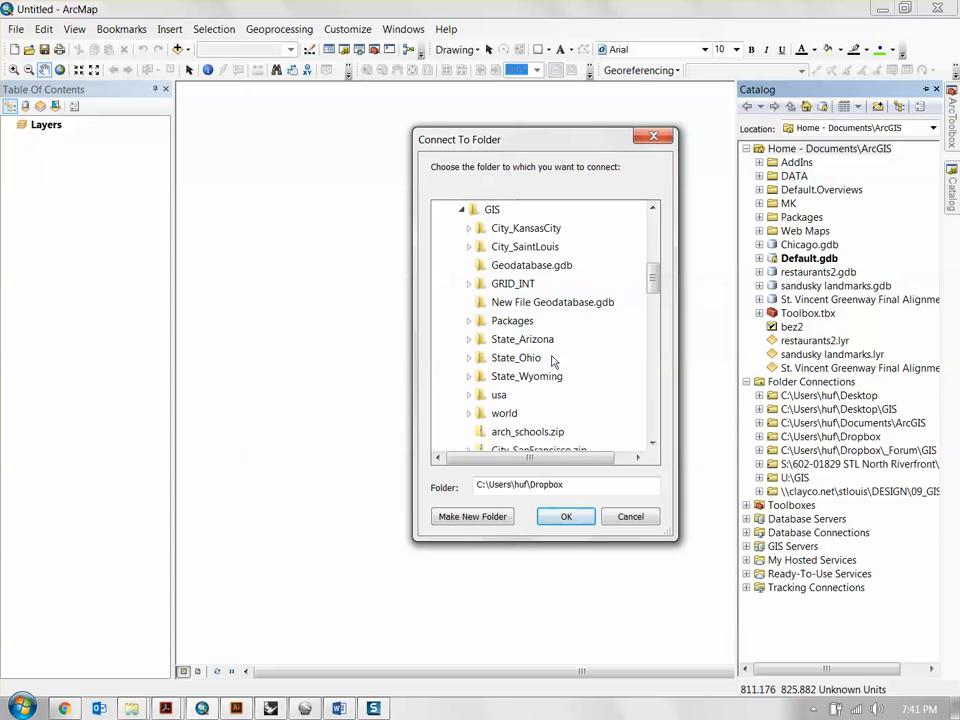
pyautogui.doubleClick(516, 359)
pyautogui.scroll(-3, 658, 285)
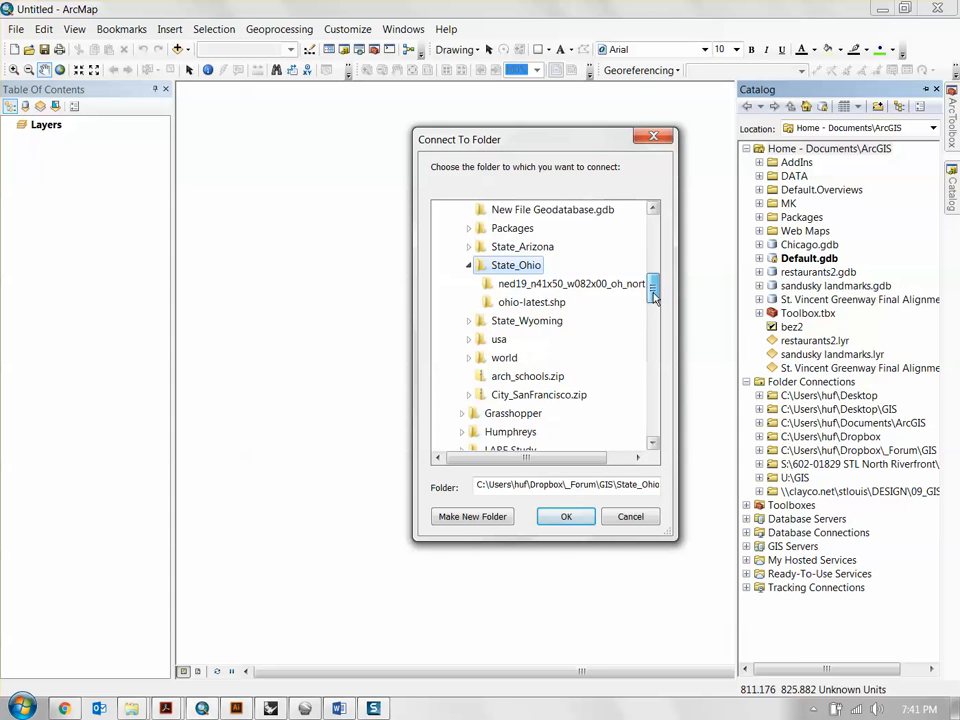
pyautogui.click(562, 518)
# Expand the new State_Ohio connection and examine the contents of its ohio-latest.shp and ned19_n41x50_w082x00_oh_north_2006 folders
pyautogui.moveTo(839, 670); pyautogui.dragTo(787, 662)
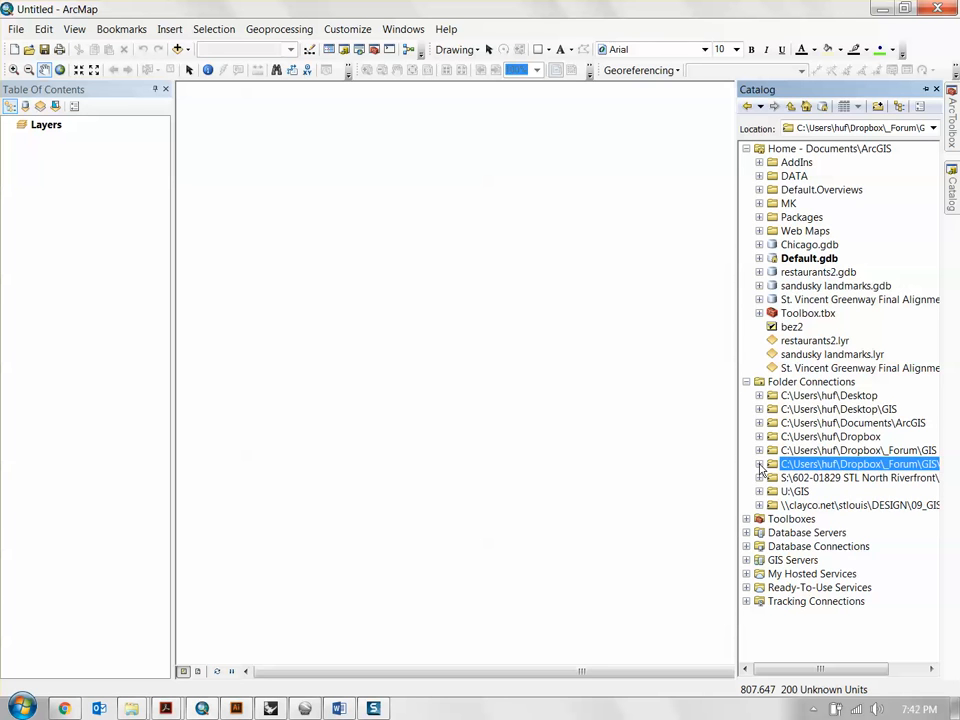
pyautogui.click(760, 465)
pyautogui.moveTo(834, 668); pyautogui.dragTo(823, 670)
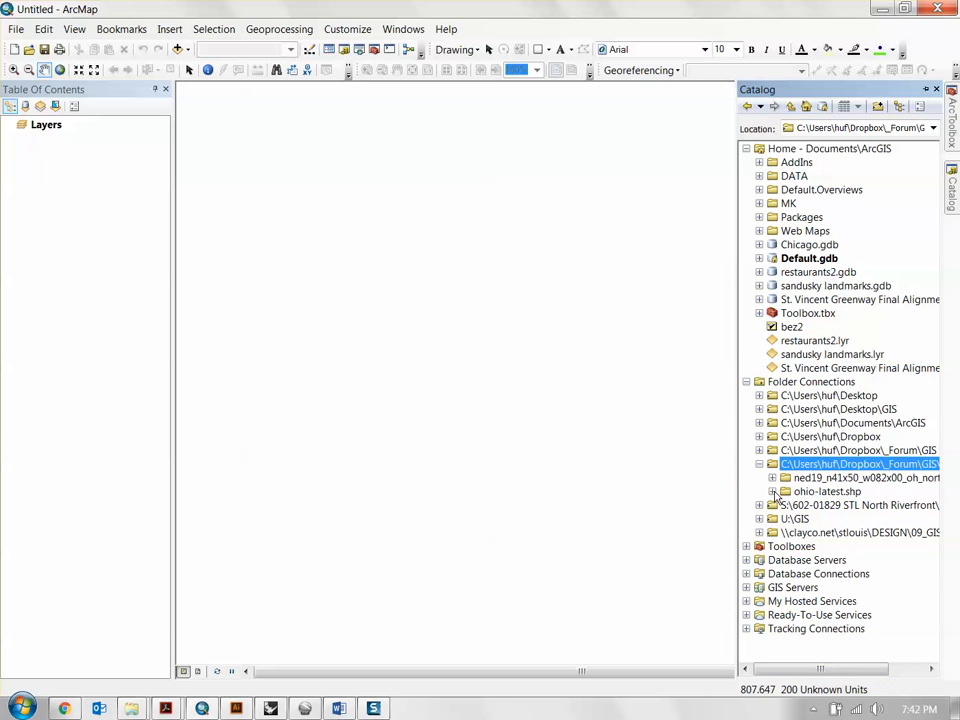
pyautogui.click(772, 492)
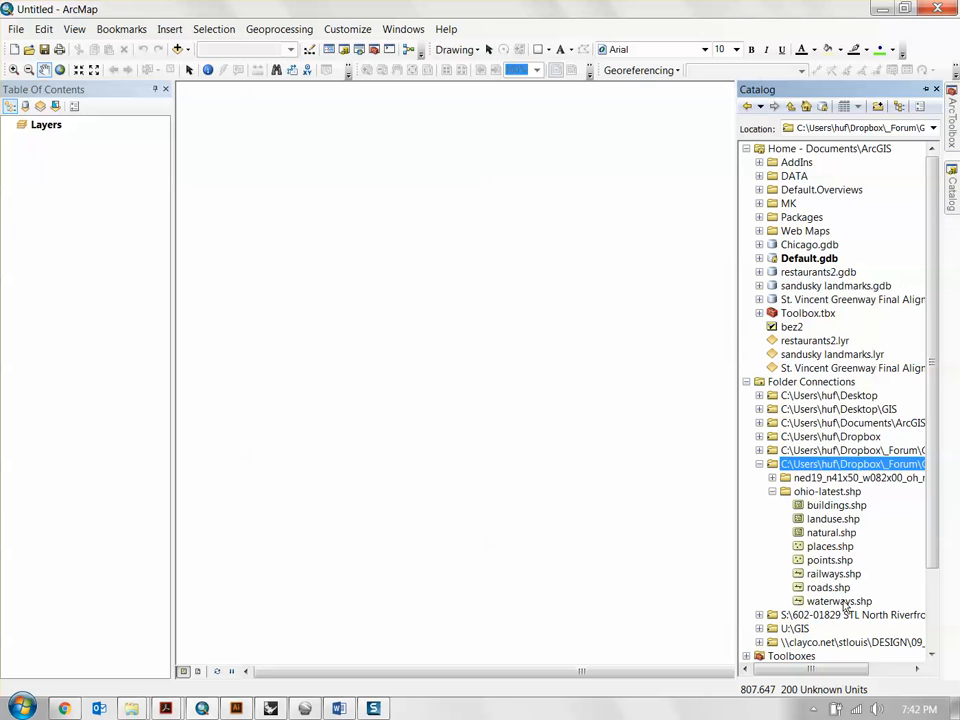
pyautogui.click(772, 478)
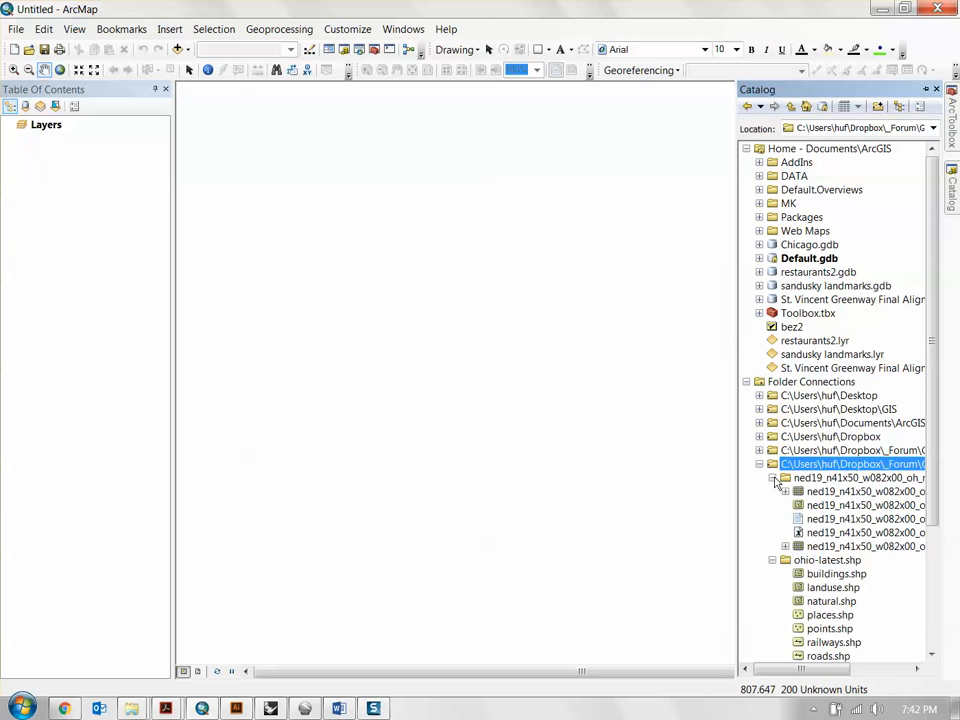
pyautogui.click(772, 478)
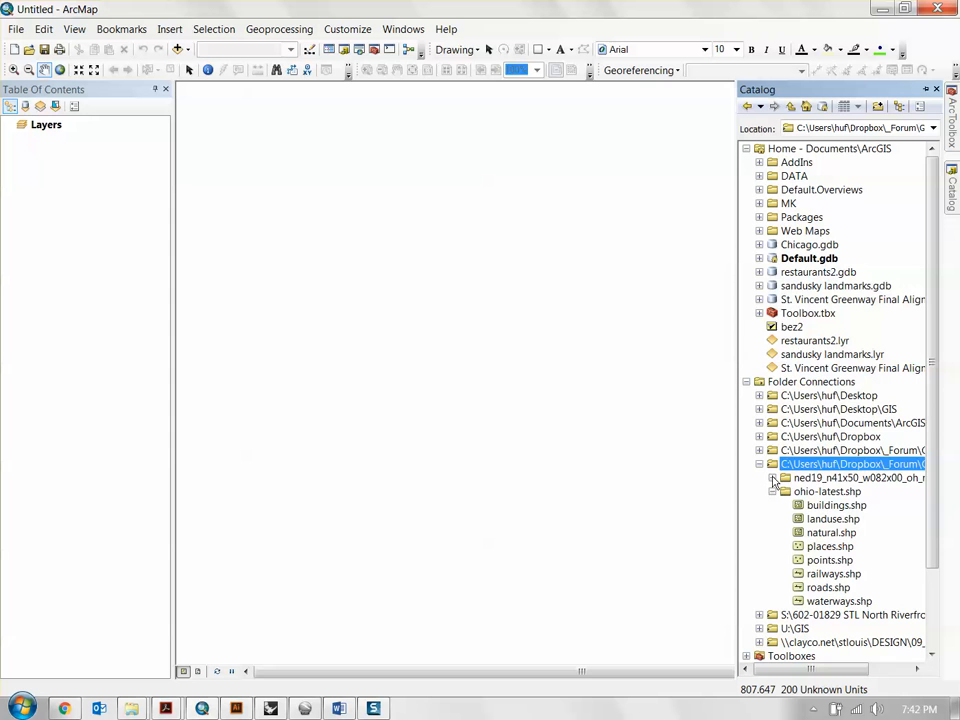
# Add roads.shp from the Catalog's ohio-latest.shp folder to the empty map
pyautogui.click(772, 478)
pyautogui.scroll(-4, 836, 510)
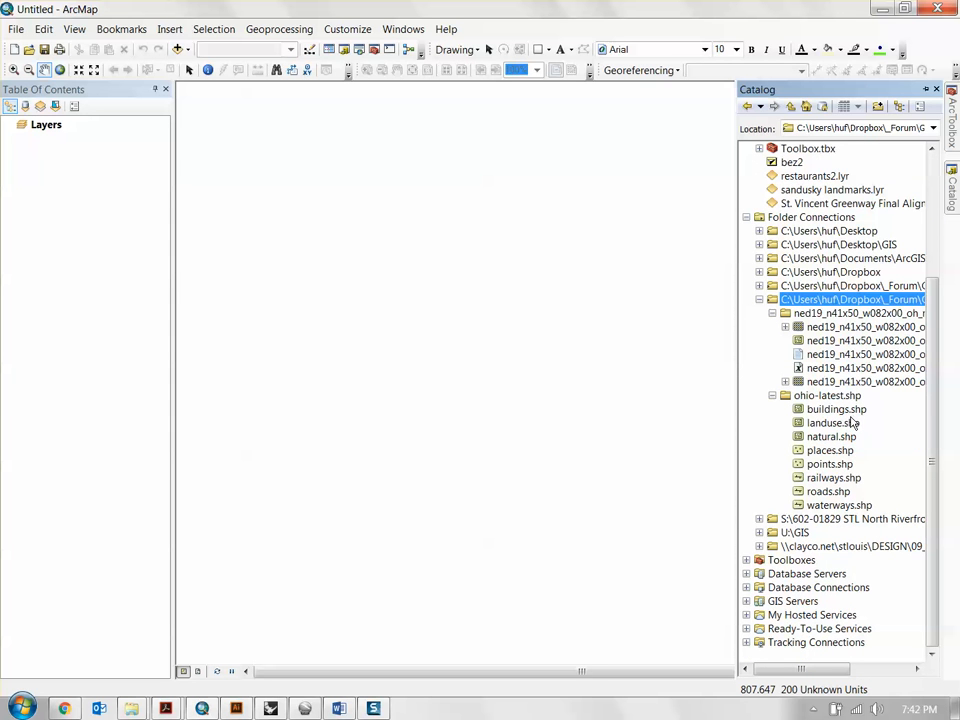
pyautogui.click(830, 491)
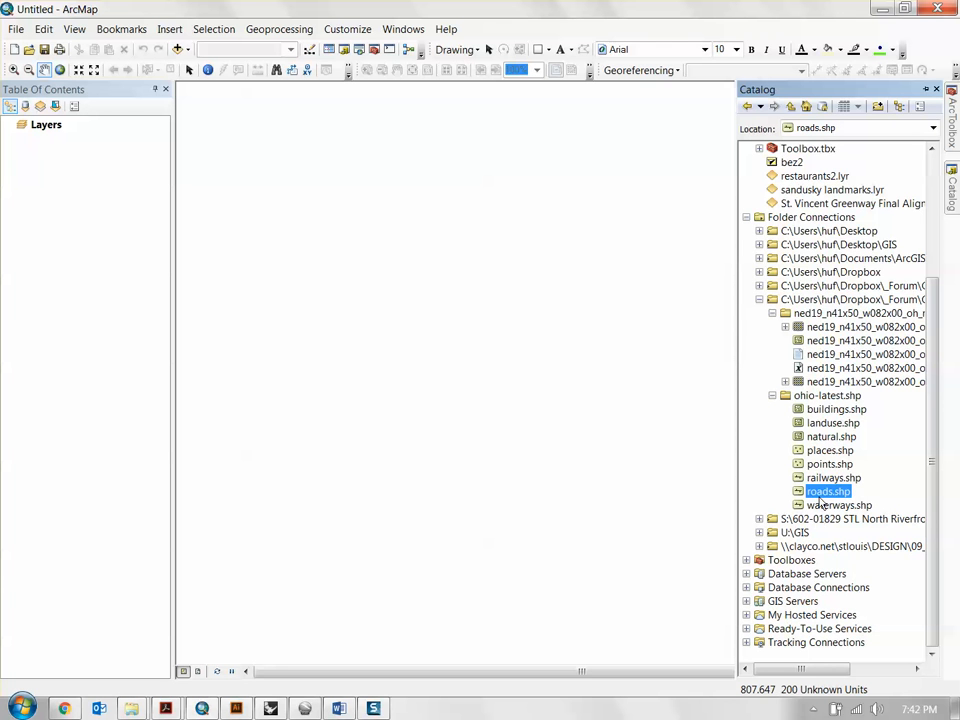
pyautogui.moveTo(819, 497); pyautogui.dragTo(523, 418)
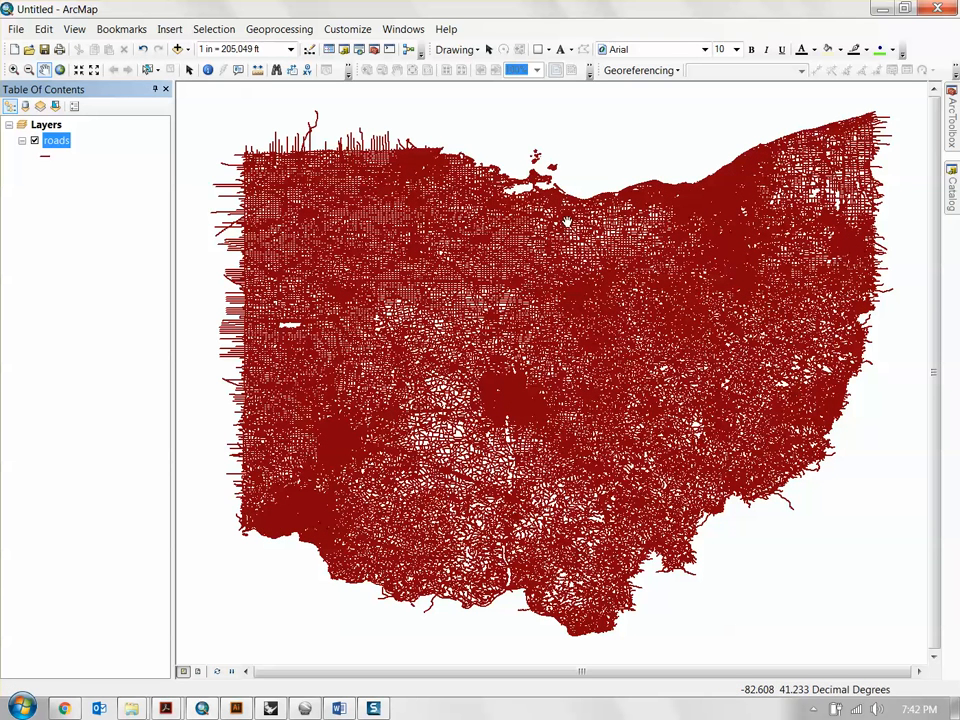
# Add the buildings.shp shapefile from the ohio-latest.shp folder to the map using Add Data
pyautogui.click(178, 52)
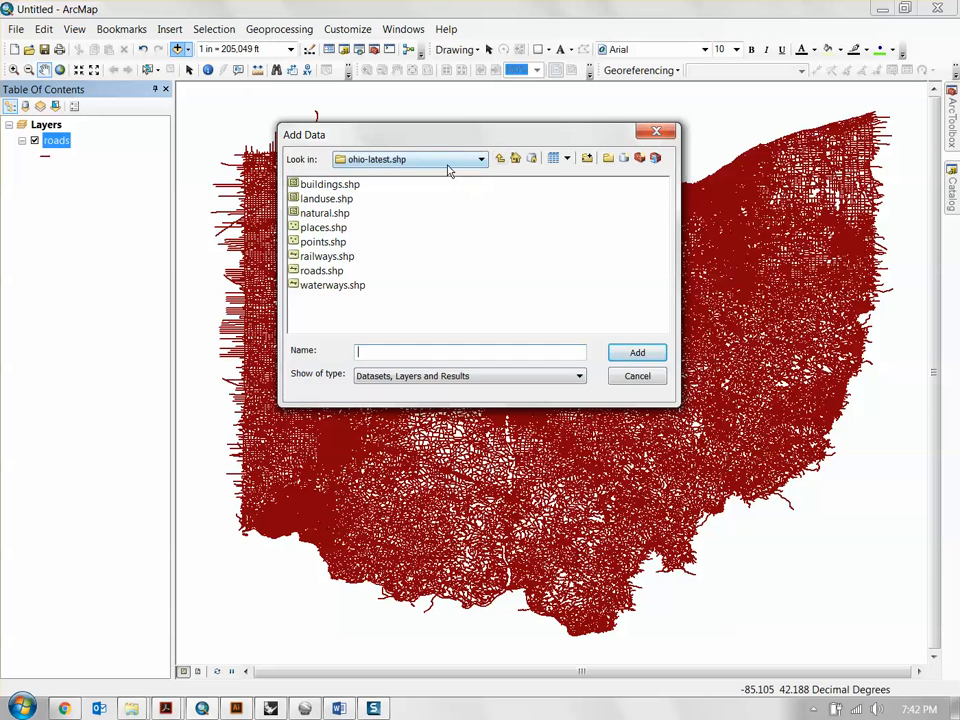
pyautogui.moveTo(530, 146); pyautogui.dragTo(553, 173)
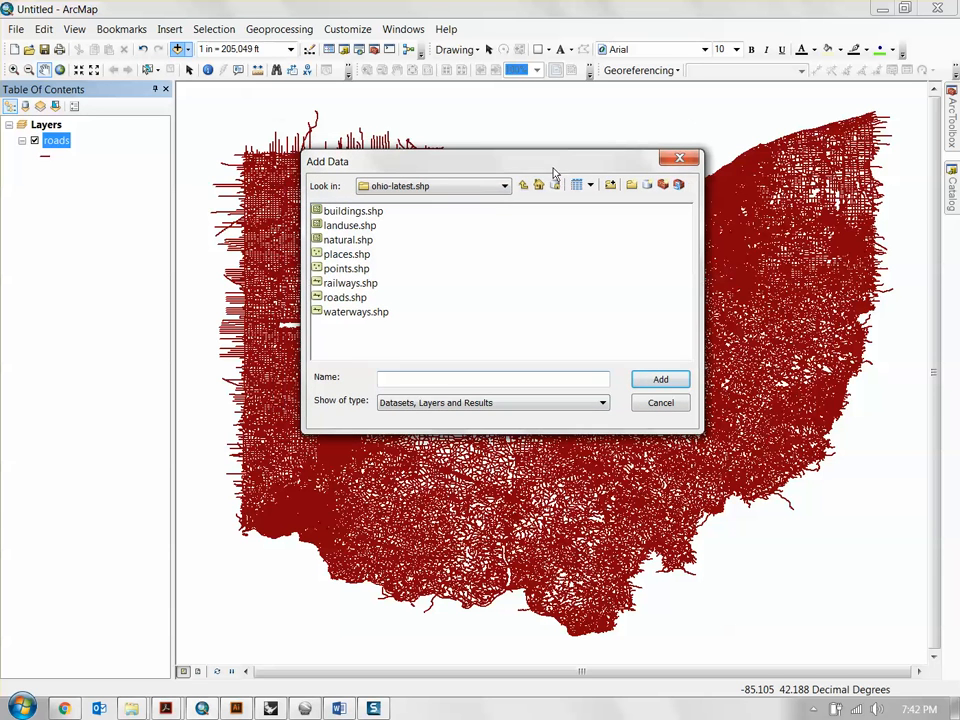
pyautogui.click(503, 188)
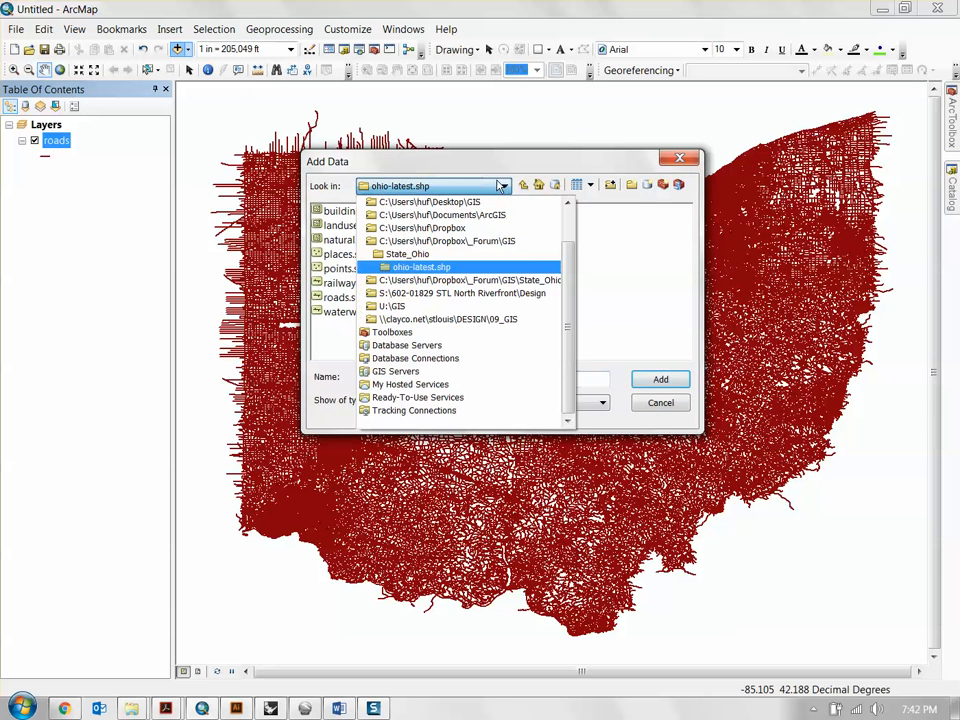
pyautogui.click(398, 270)
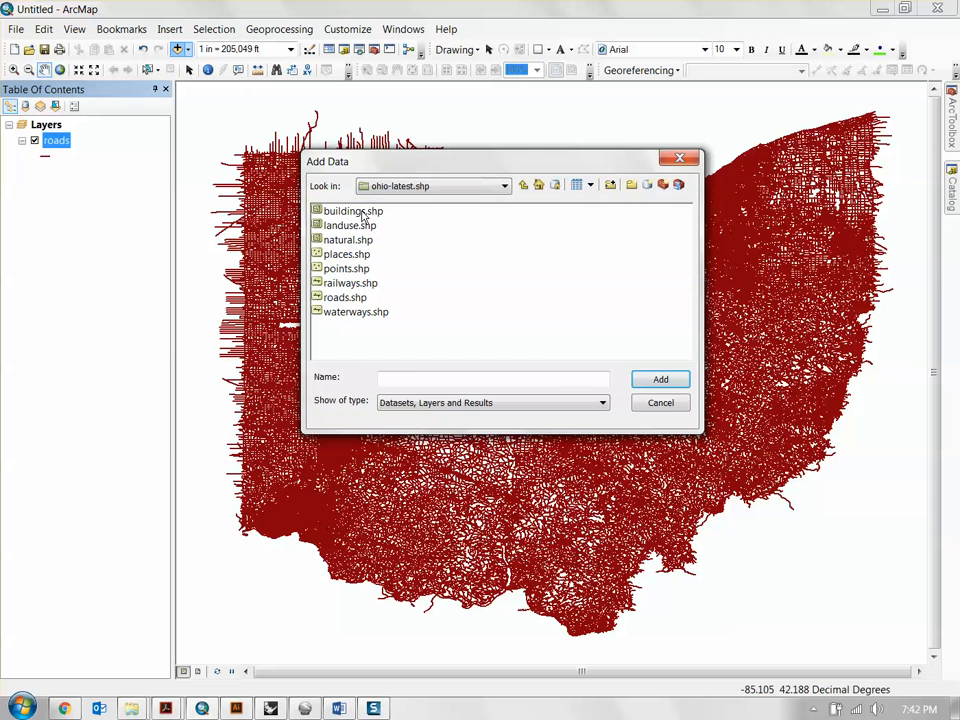
pyautogui.click(345, 297)
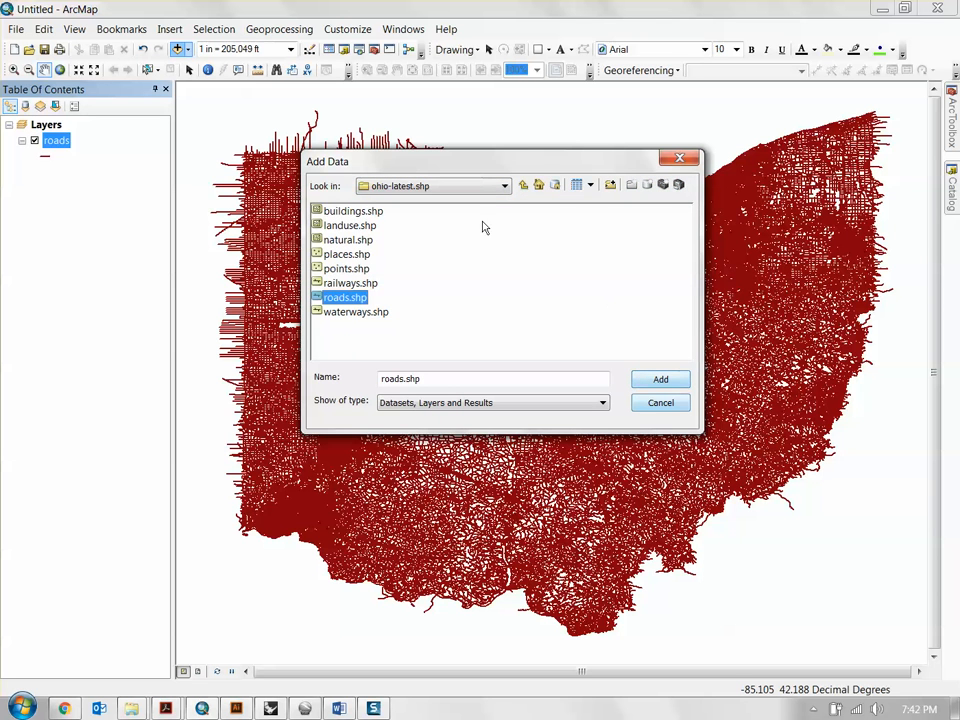
pyautogui.click(351, 226)
pyautogui.moveTo(424, 172); pyautogui.dragTo(475, 220)
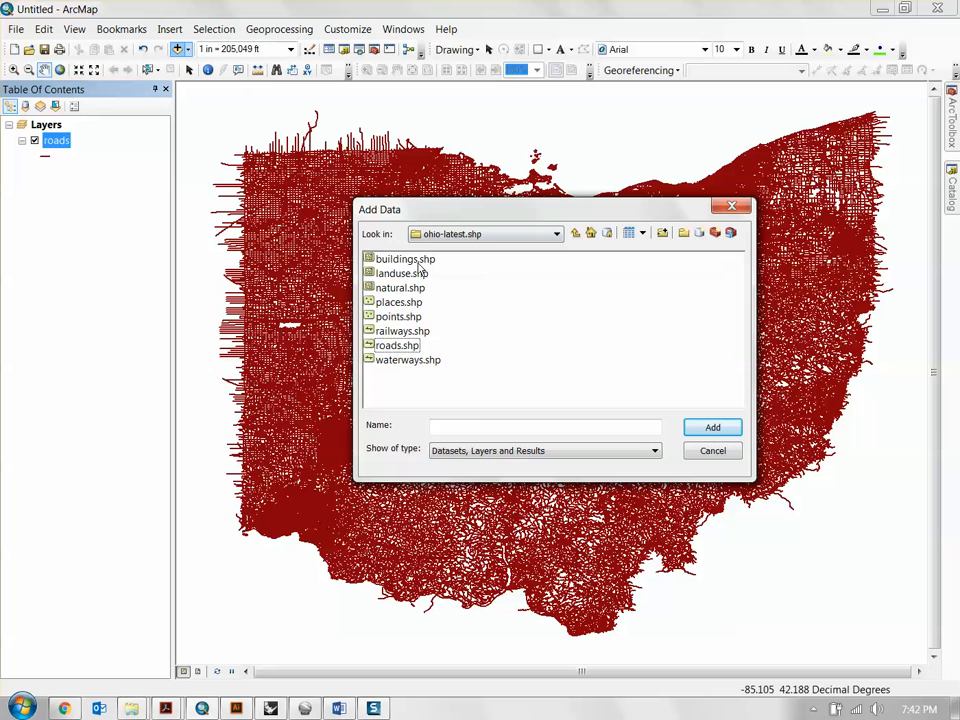
pyautogui.click(410, 260)
pyautogui.click(712, 427)
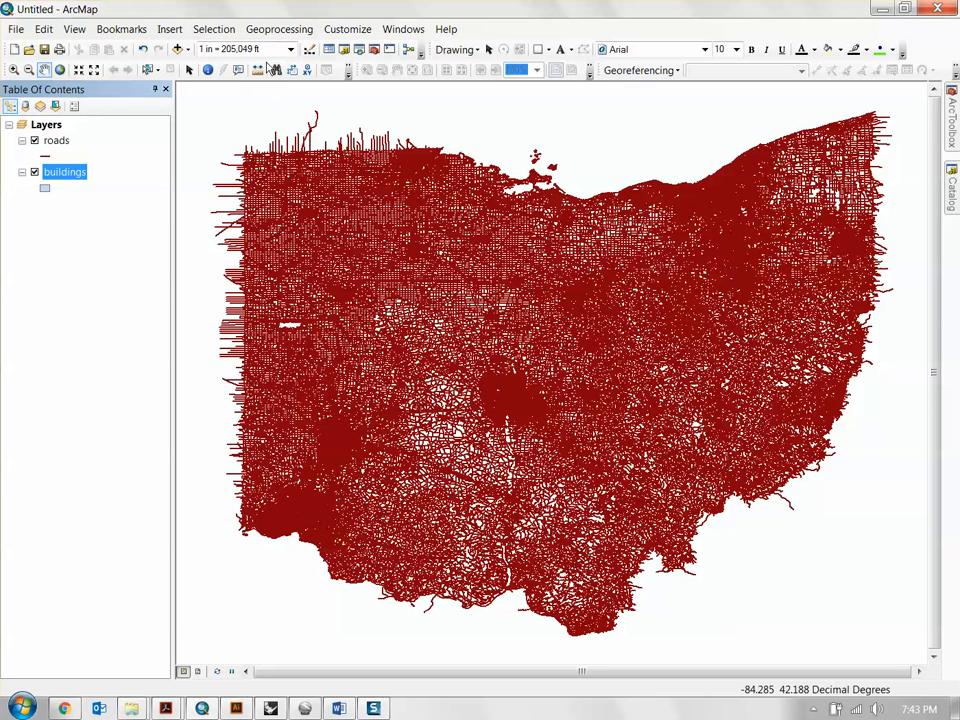
# Add the places.shp and natural.shp shapefiles from the ohio-latest.shp folder to the map
pyautogui.click(178, 49)
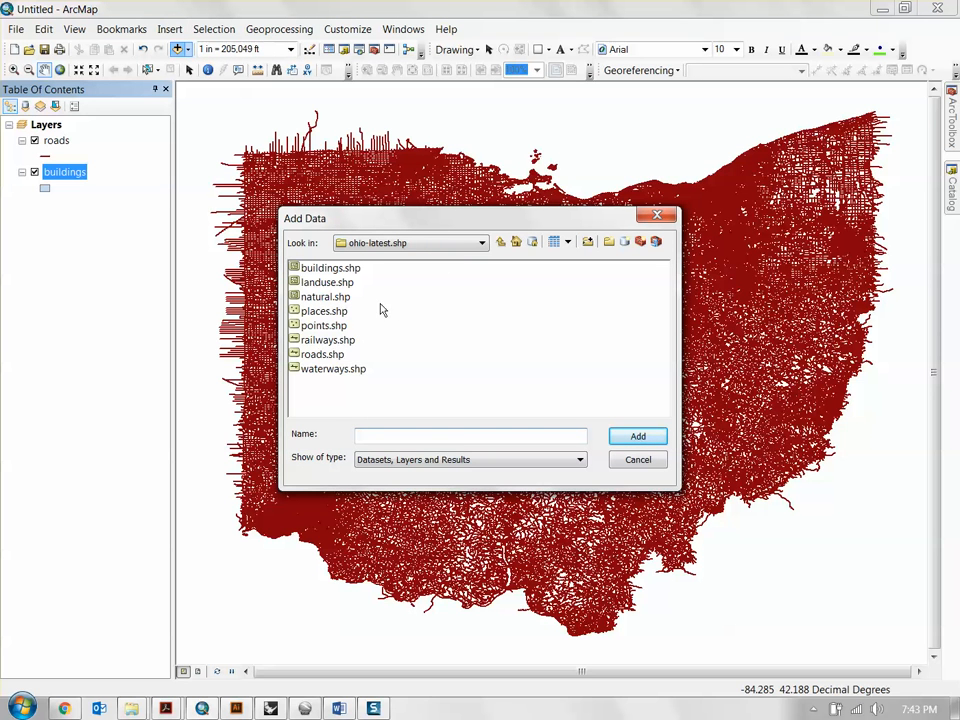
pyautogui.click(320, 311)
pyautogui.click(636, 436)
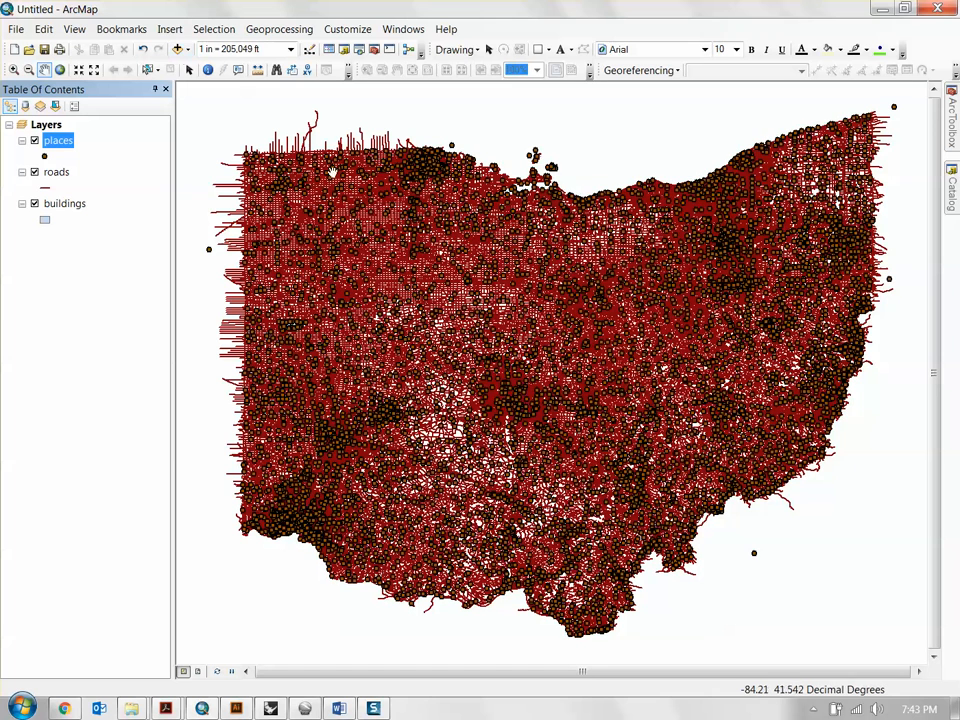
pyautogui.click(177, 49)
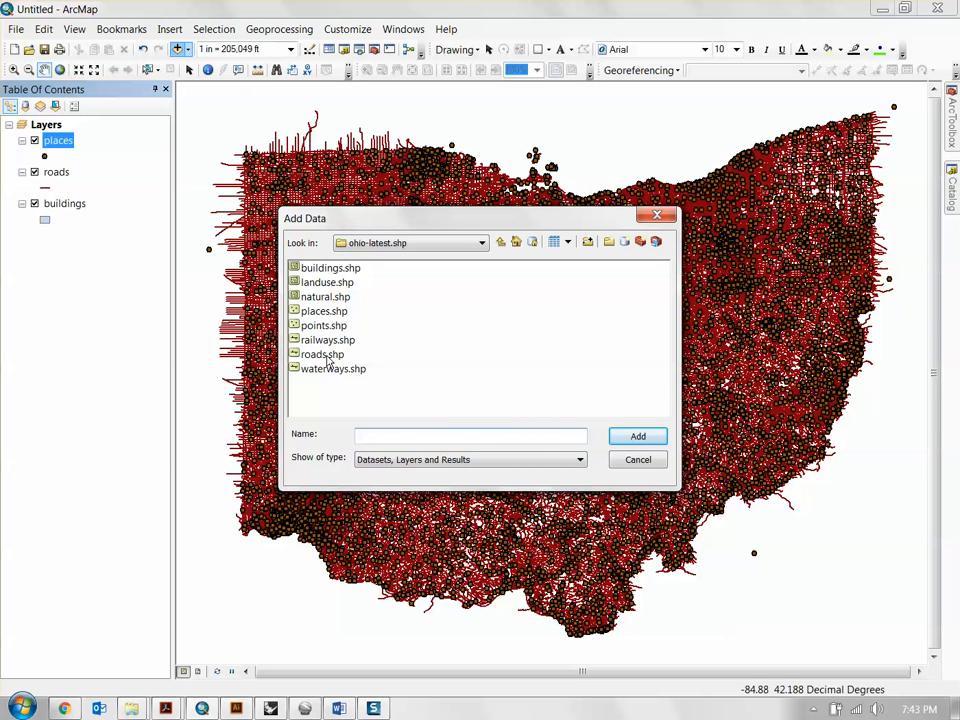
pyautogui.click(333, 297)
pyautogui.click(638, 436)
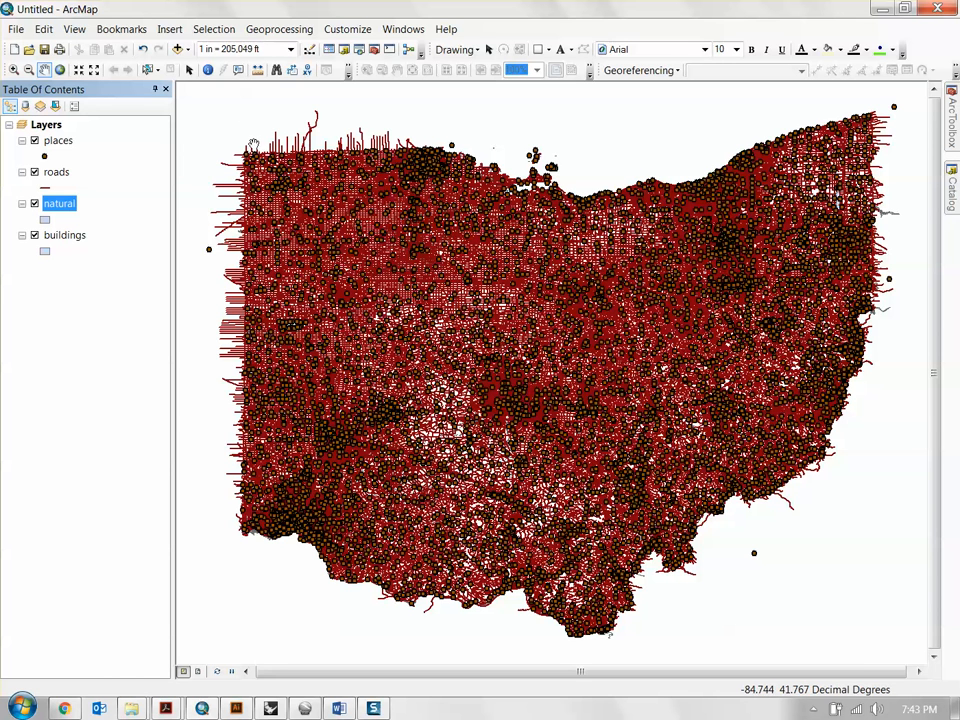
# Turn off the places, roads, natural and buildings layers, and turn only roads back on
pyautogui.click(60, 141)
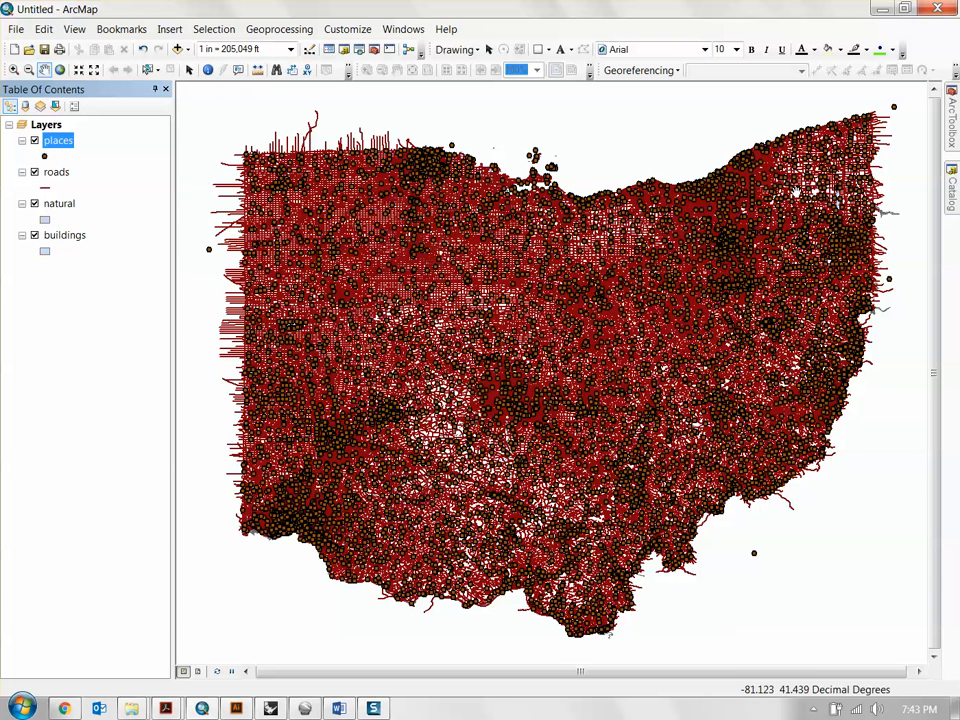
pyautogui.click(34, 141)
pyautogui.click(34, 172)
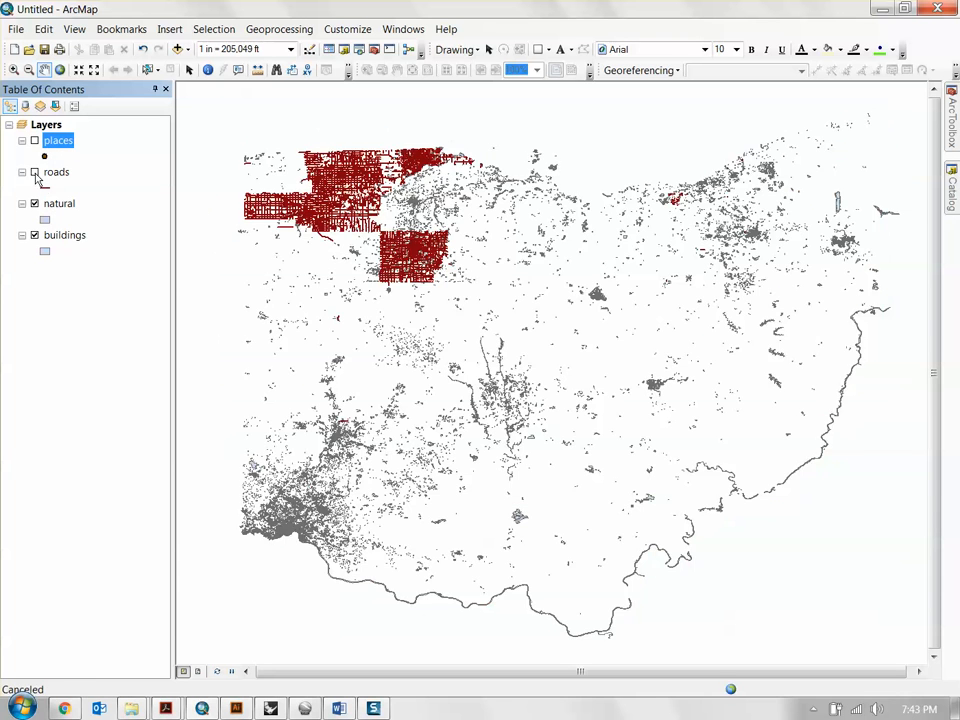
pyautogui.click(34, 204)
pyautogui.click(34, 235)
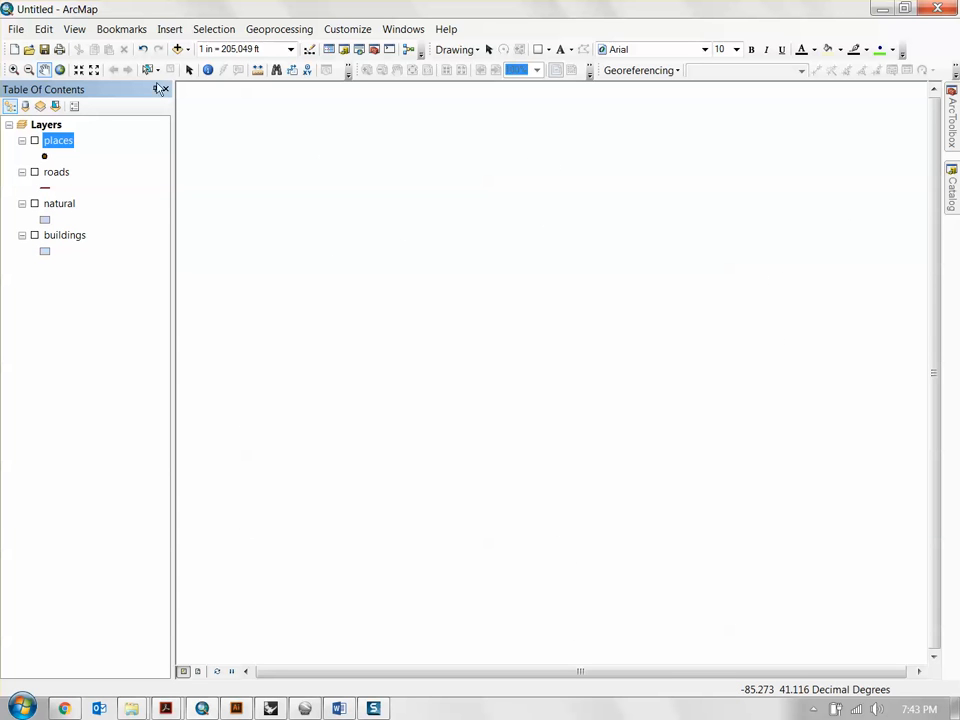
pyautogui.click(34, 172)
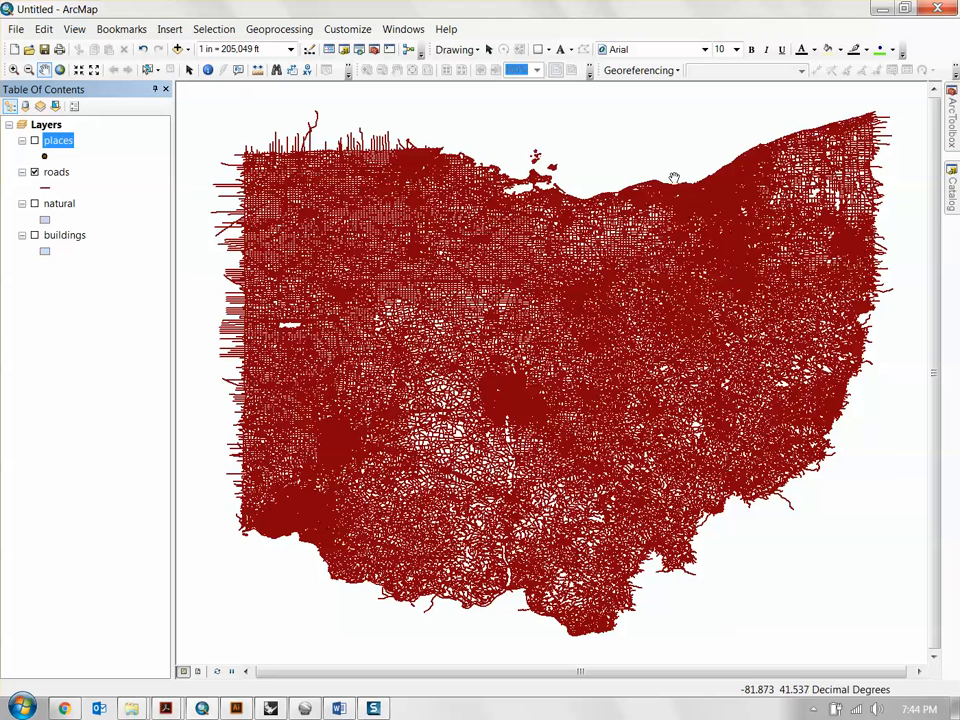
# Add ned19_n41x50_w082x00_oh_north_2006.img from its NED folder to the map, building pyramids with Nearest Neighbor resampling and default compression
pyautogui.click(176, 52)
pyautogui.click(500, 243)
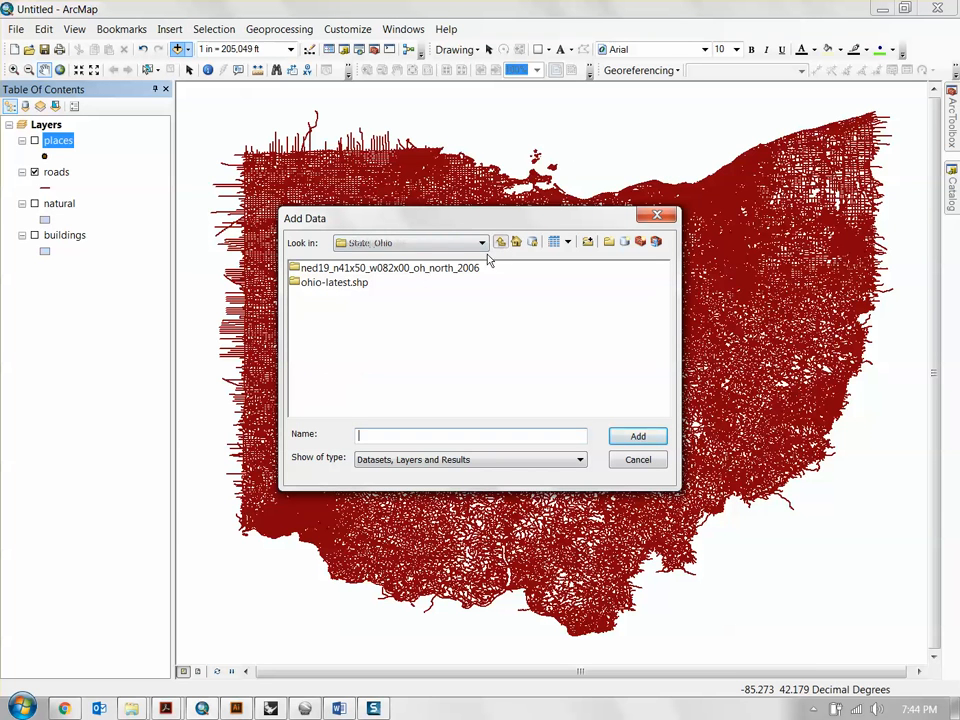
pyautogui.doubleClick(376, 269)
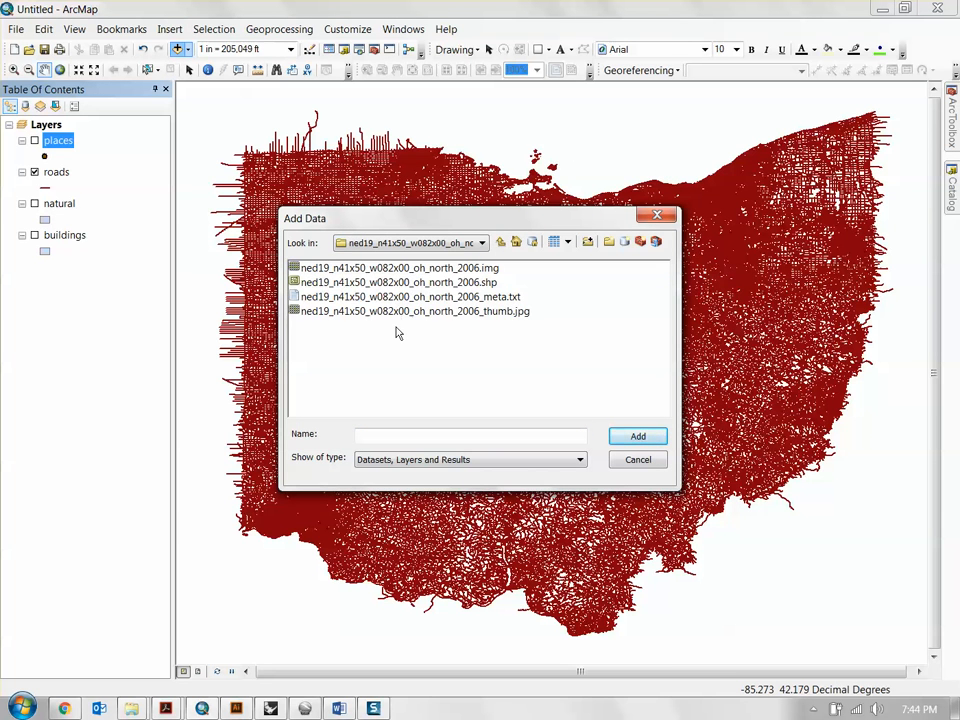
pyautogui.click(414, 273)
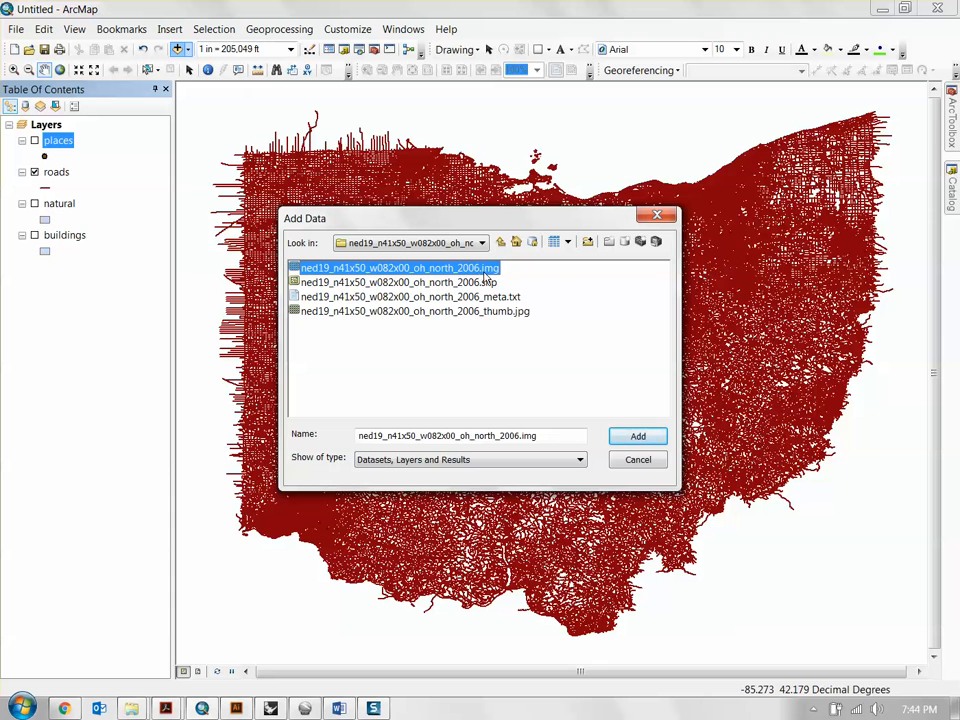
pyautogui.click(622, 440)
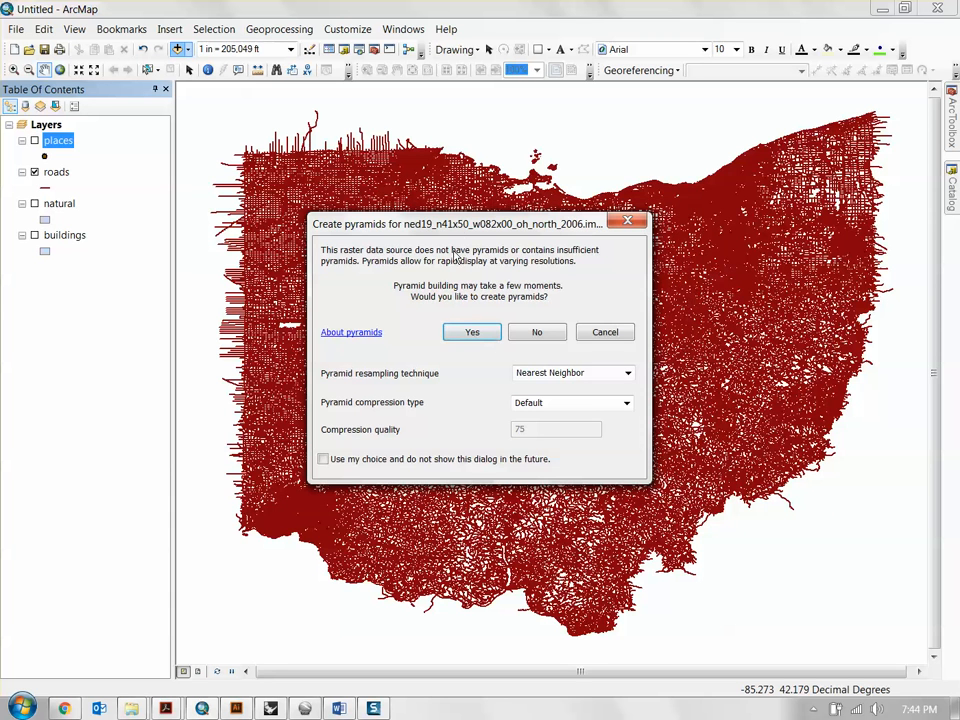
pyautogui.moveTo(483, 233); pyautogui.dragTo(533, 227)
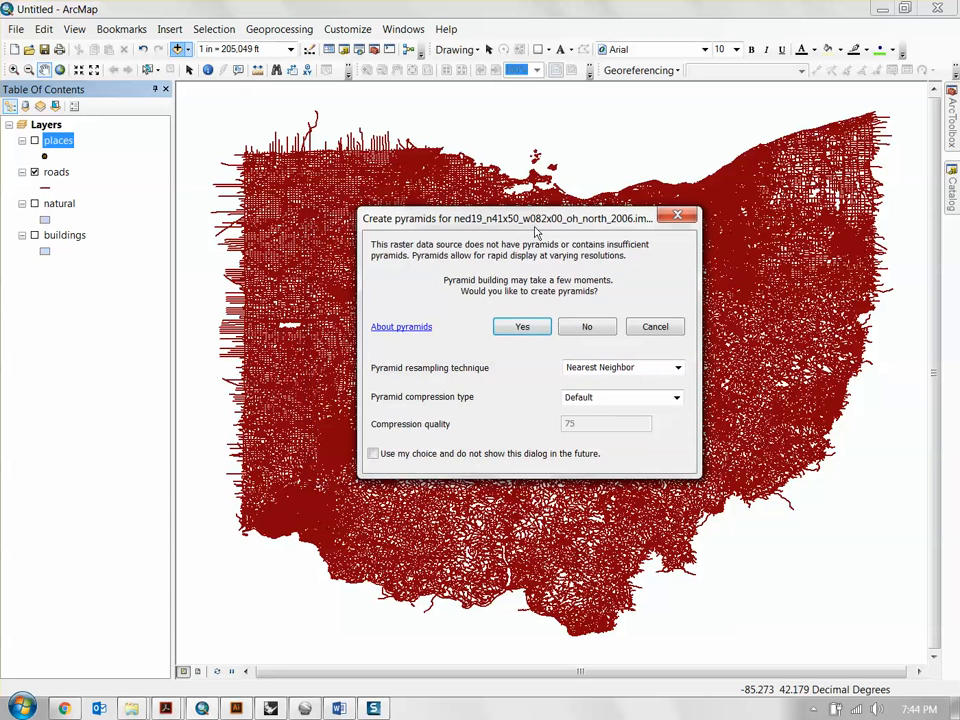
pyautogui.click(522, 327)
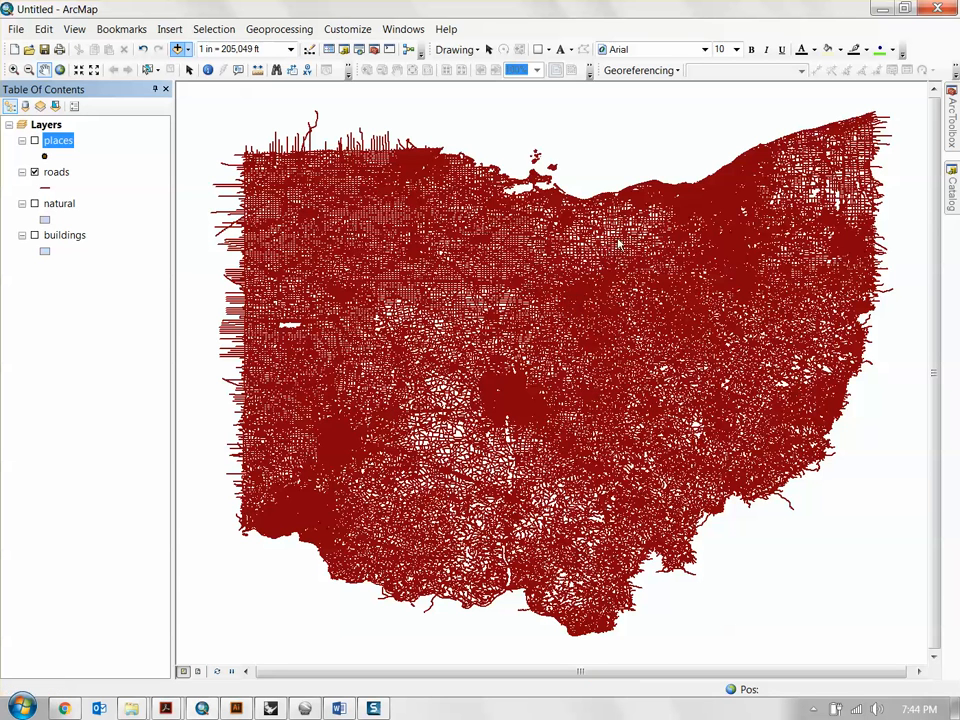
pyautogui.click(619, 496)
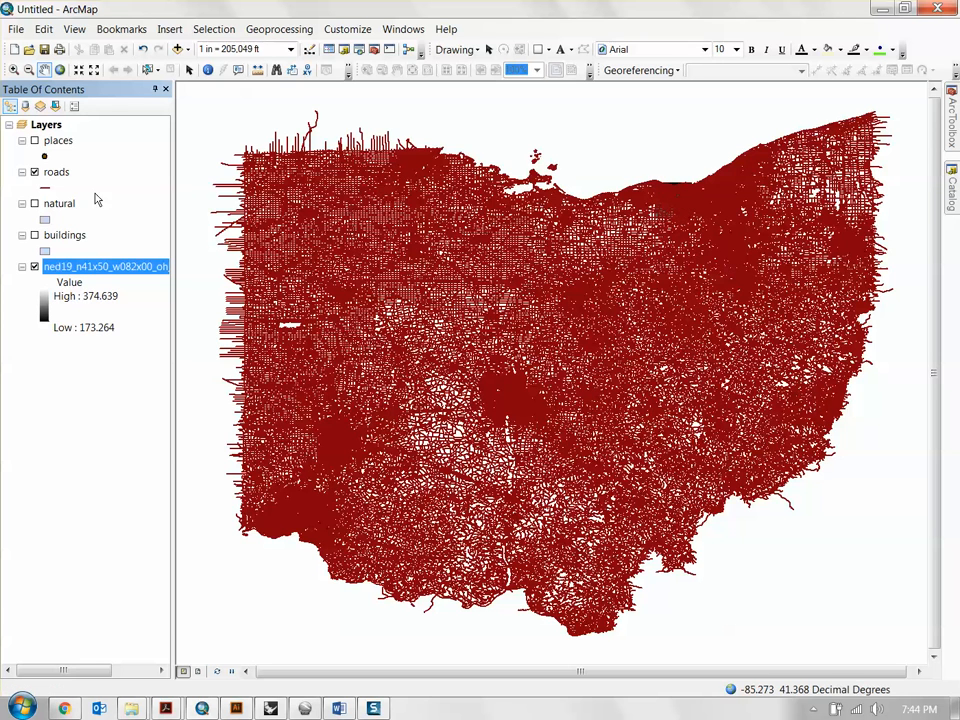
# Turn off the roads layer and zoom in on the NED elevation raster so it fills most of the map view
pyautogui.click(35, 173)
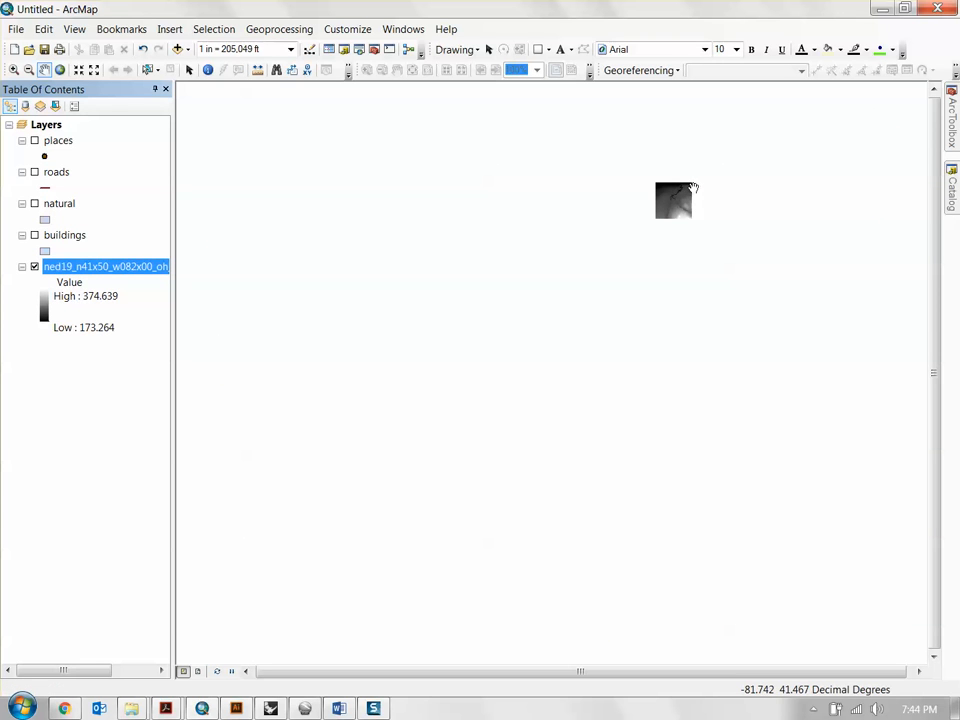
pyautogui.scroll(-5, 697, 196)
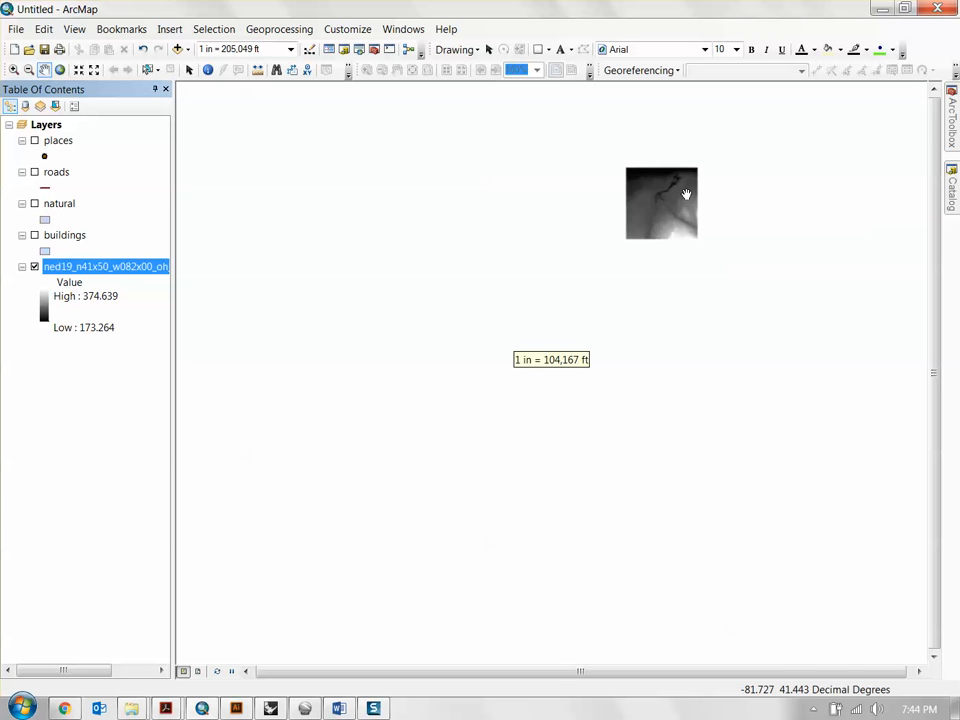
pyautogui.moveTo(643, 206); pyautogui.dragTo(626, 279)
pyautogui.scroll(-3, 630, 279)
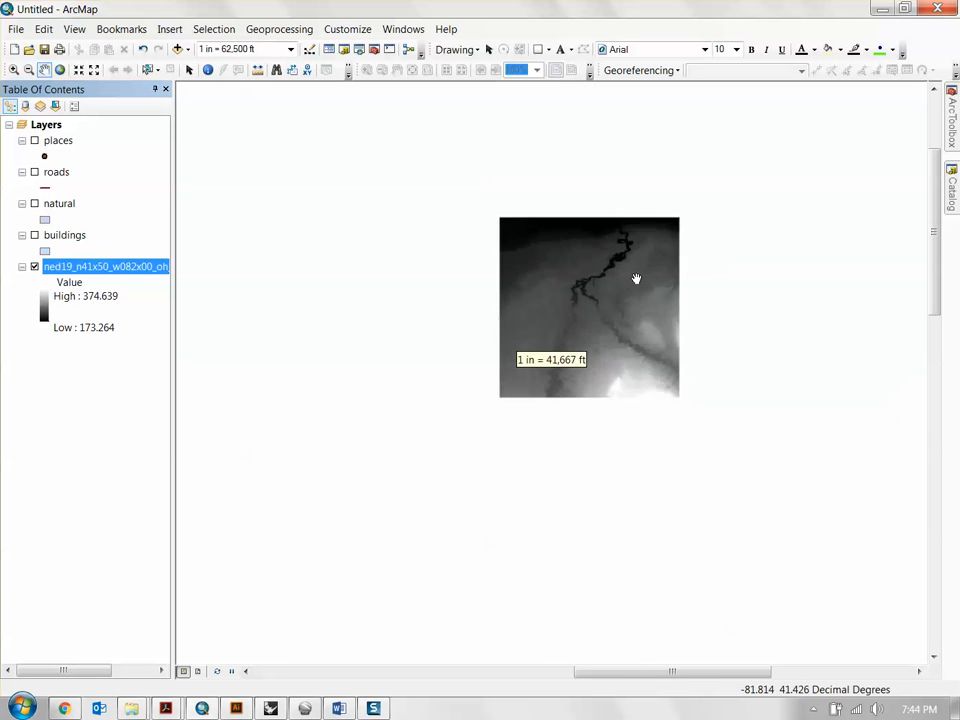
pyautogui.scroll(-2, 568, 274)
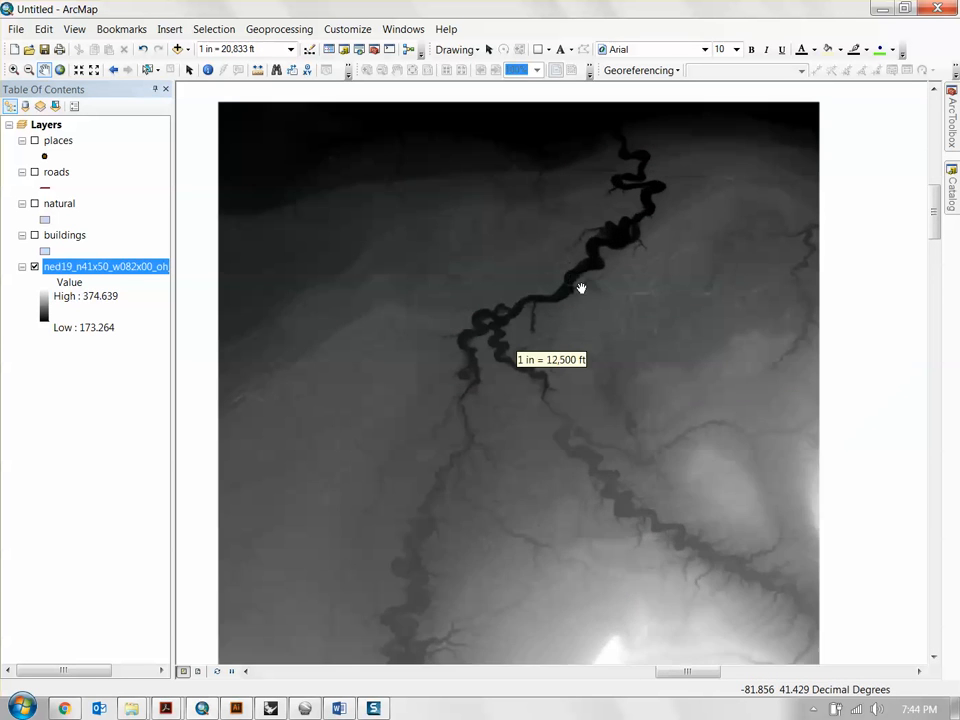
pyautogui.scroll(1, 599, 299)
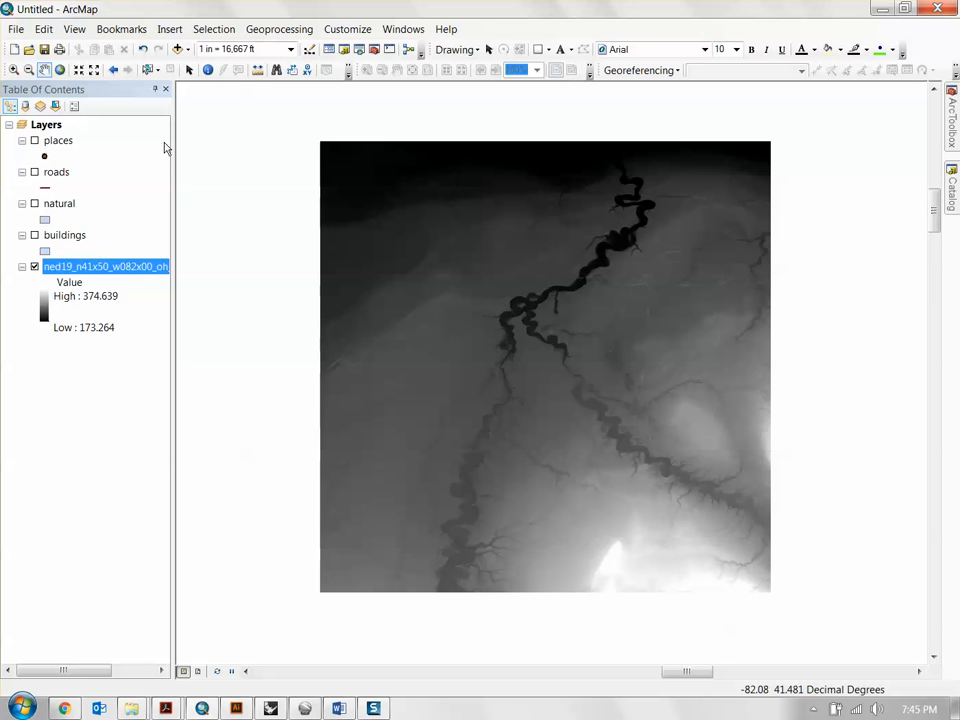
# Open the coordinate system settings of the Layers data frame and search the coordinate systems for "ohio"
pyautogui.click(54, 128)
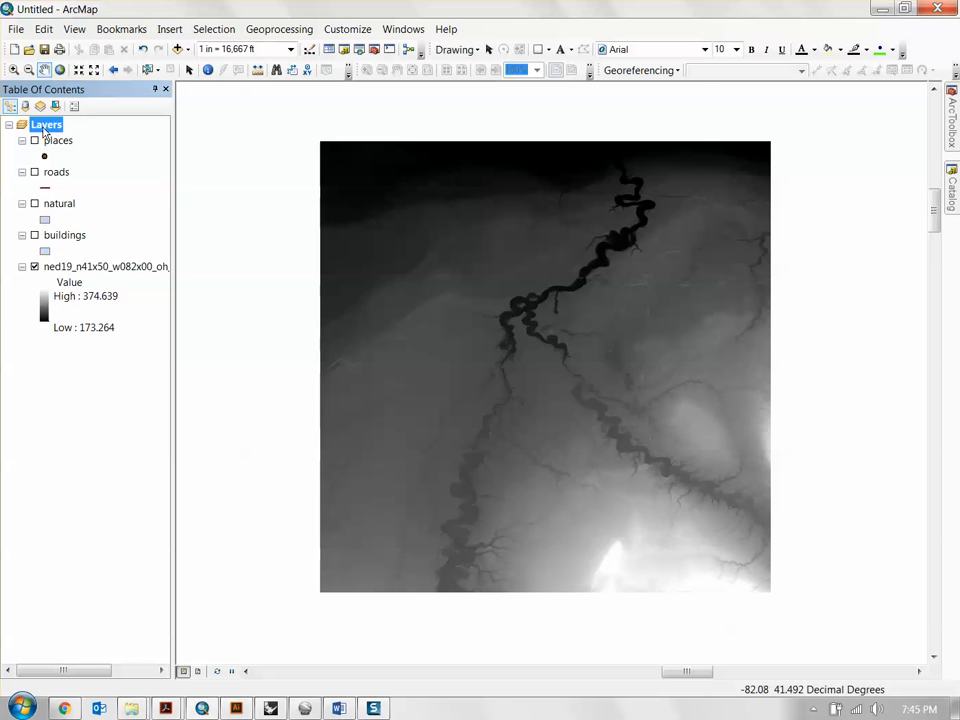
pyautogui.doubleClick(46, 130)
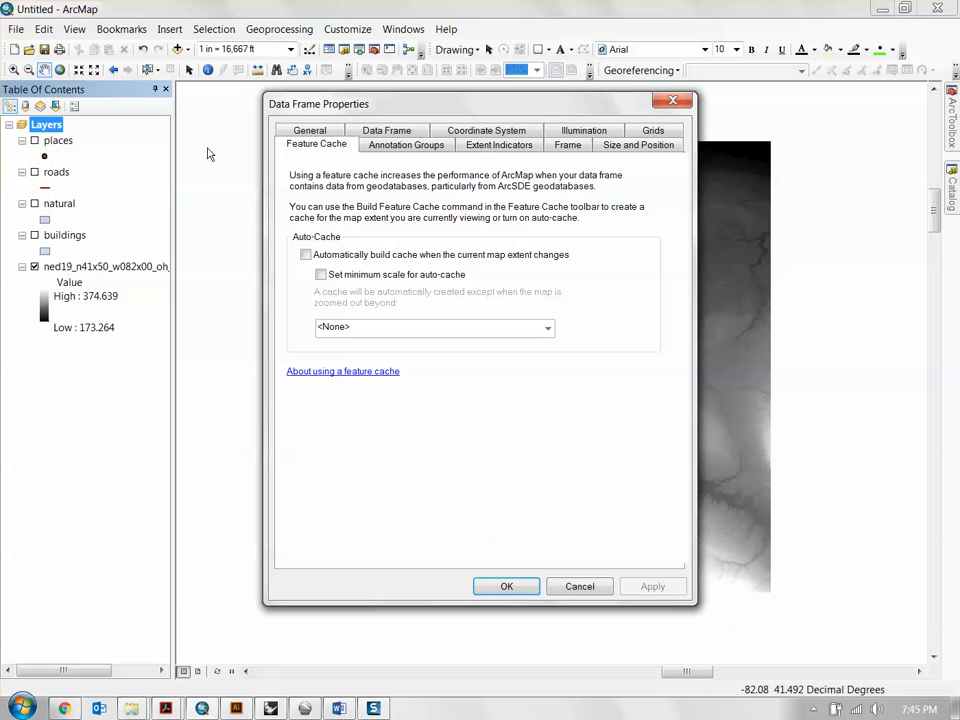
pyautogui.click(495, 137)
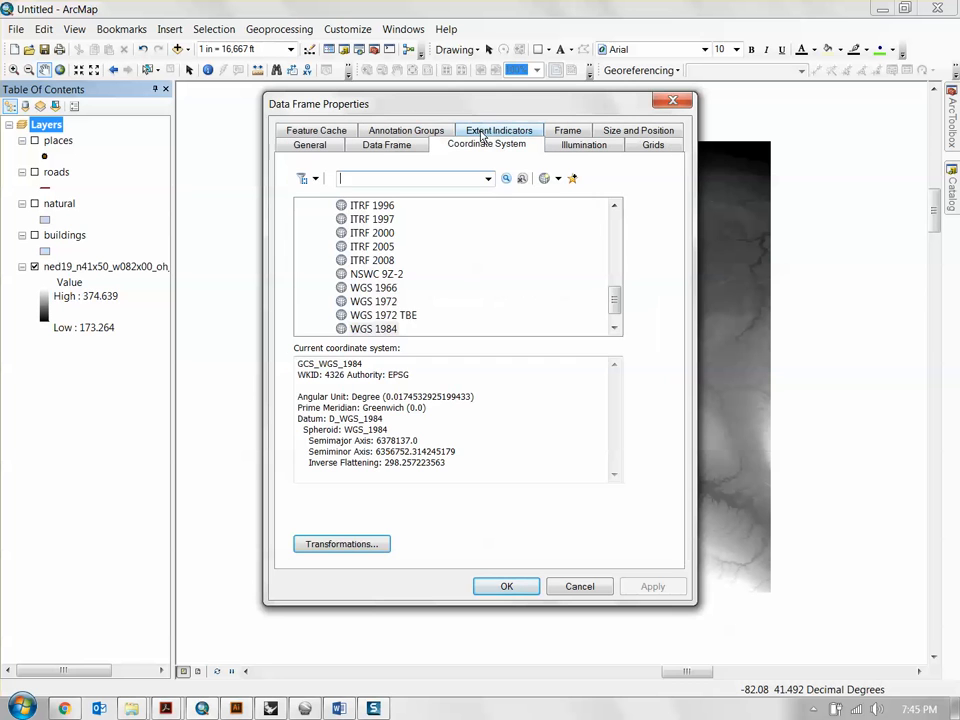
pyautogui.moveTo(614, 300); pyautogui.dragTo(628, 238)
pyautogui.click(316, 275)
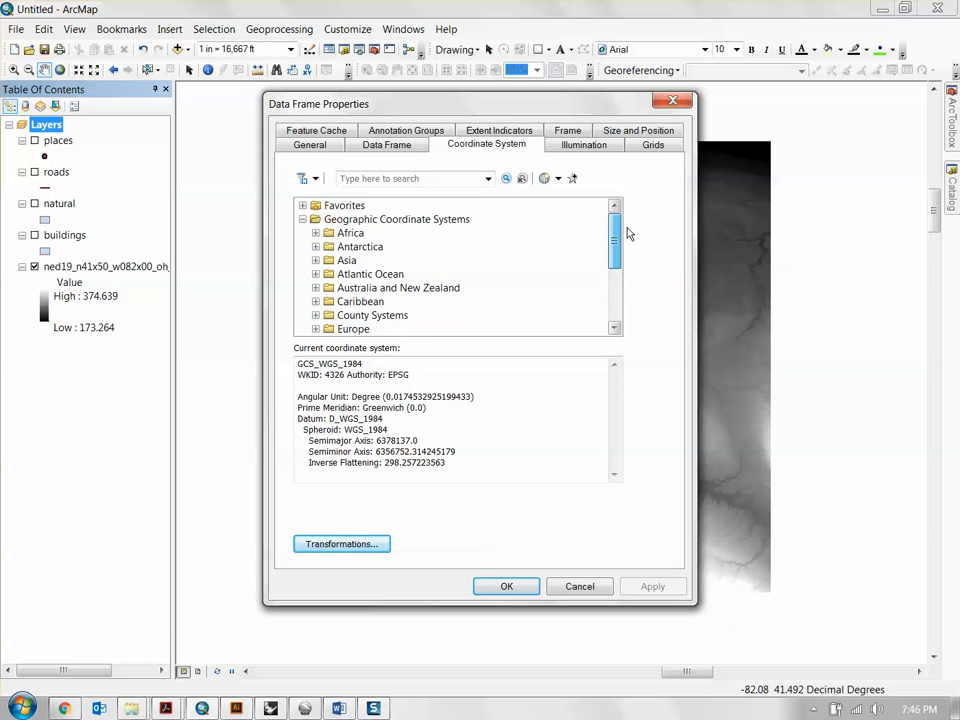
pyautogui.moveTo(596, 111); pyautogui.dragTo(616, 113)
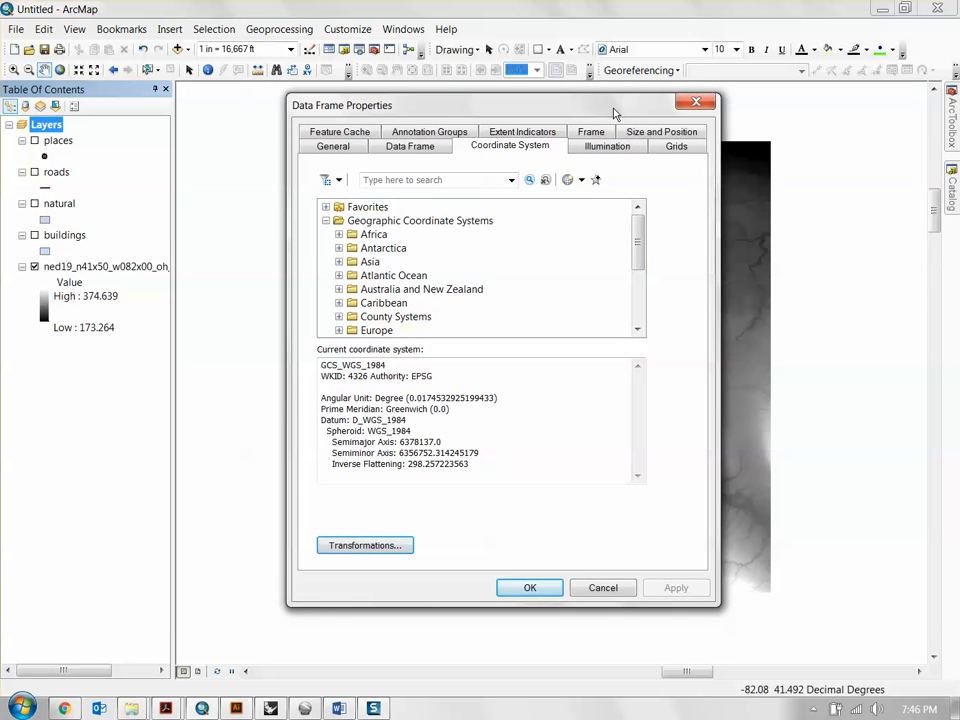
pyautogui.click(455, 182)
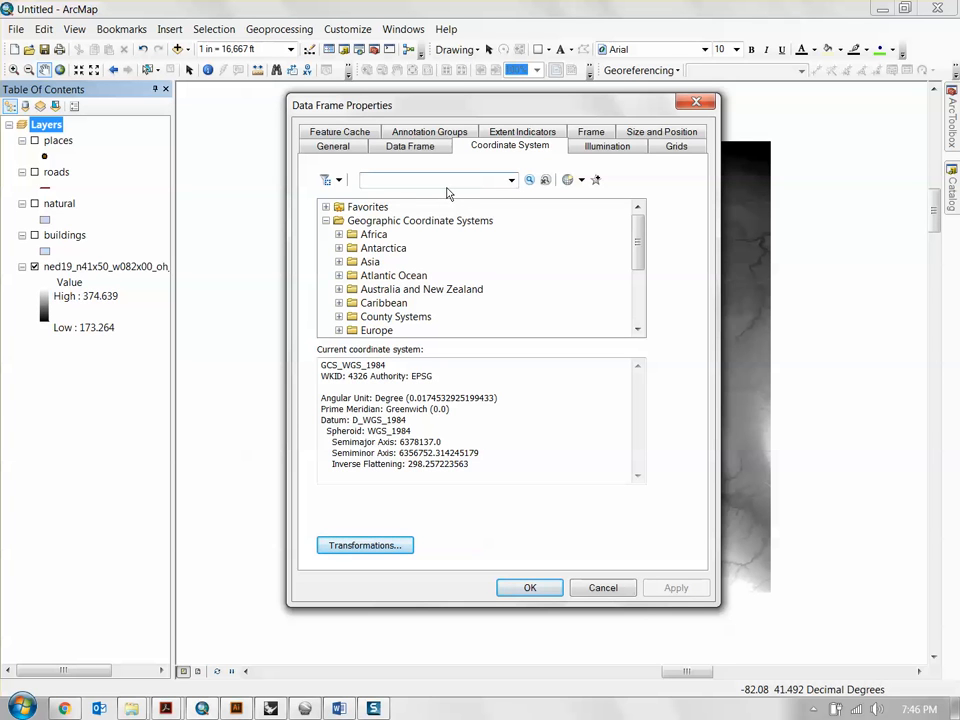
pyautogui.write('o')
pyautogui.press('Return')
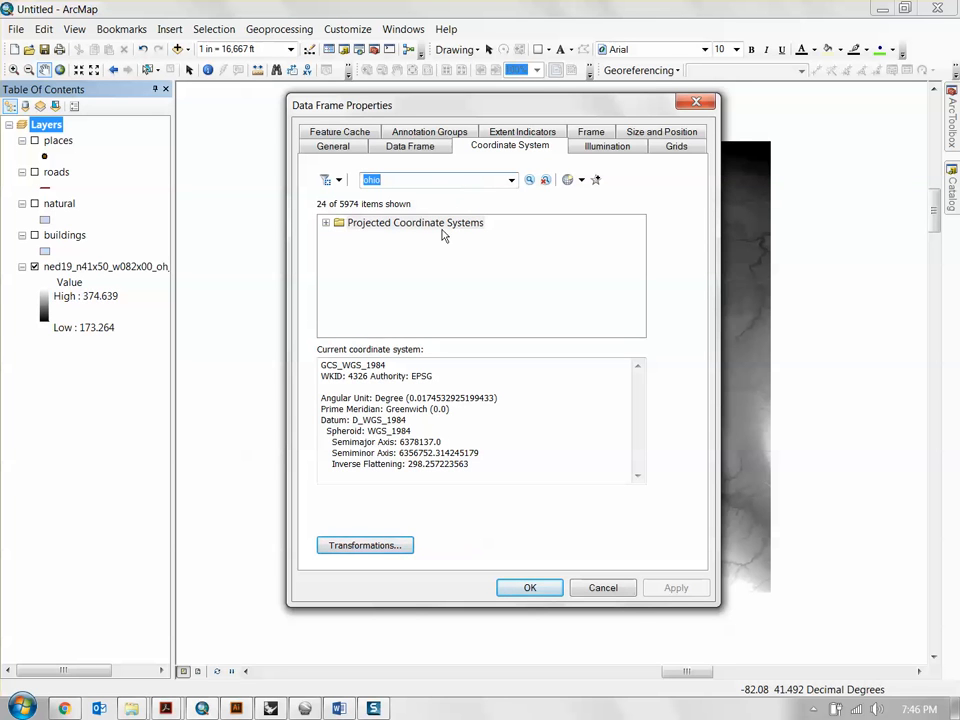
# Expand the projected State Plane systems down to the NAD 1983 (2011) (US Feet) group
pyautogui.doubleClick(337, 223)
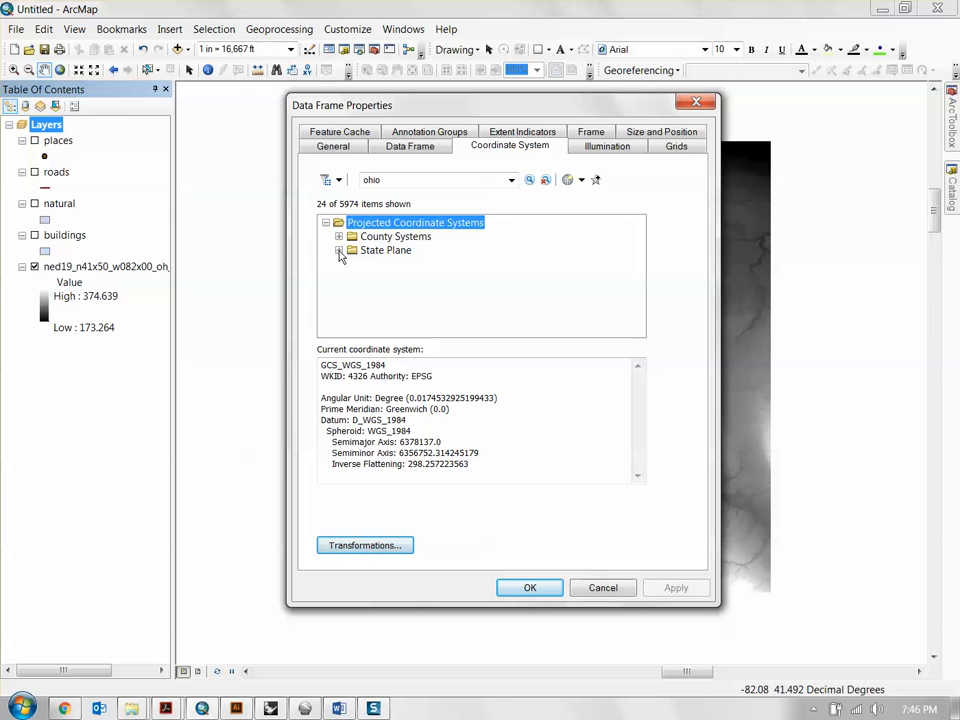
pyautogui.click(396, 253)
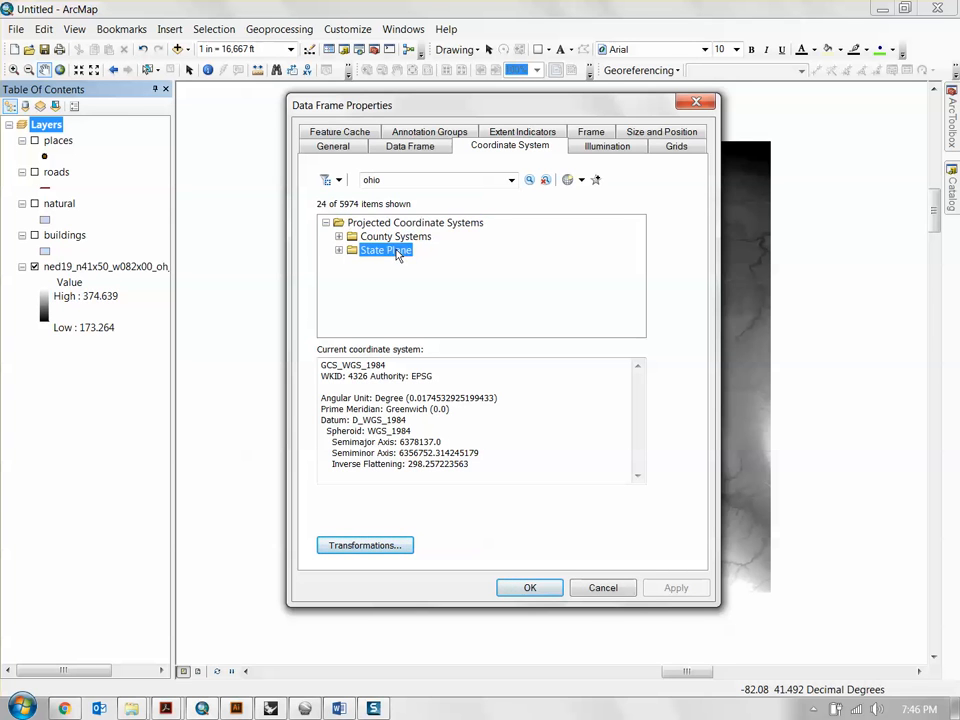
pyautogui.click(339, 251)
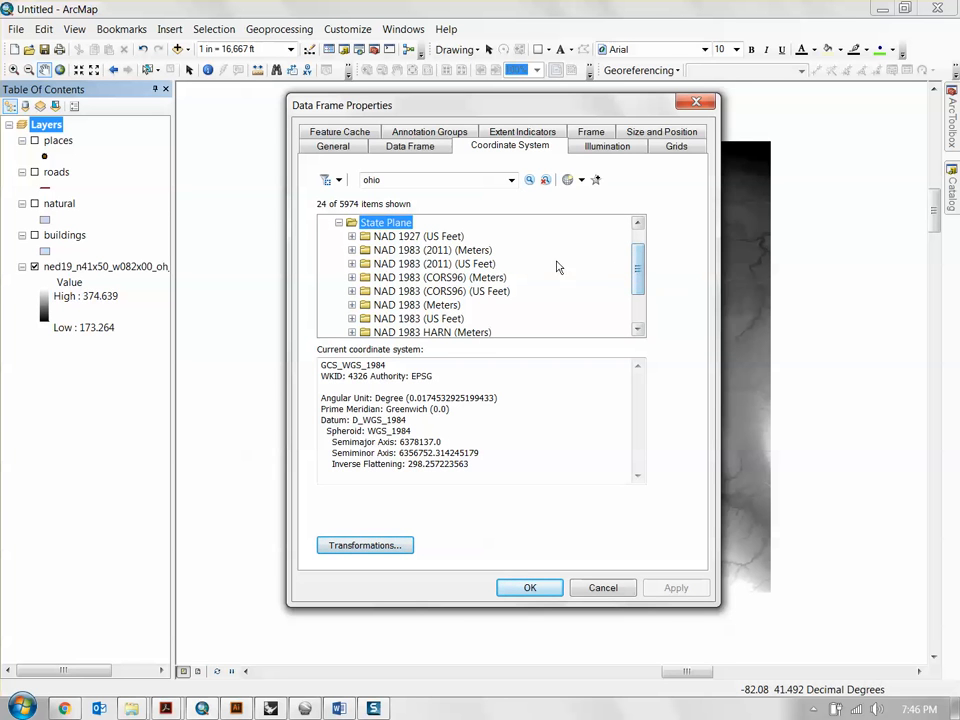
pyautogui.click(386, 265)
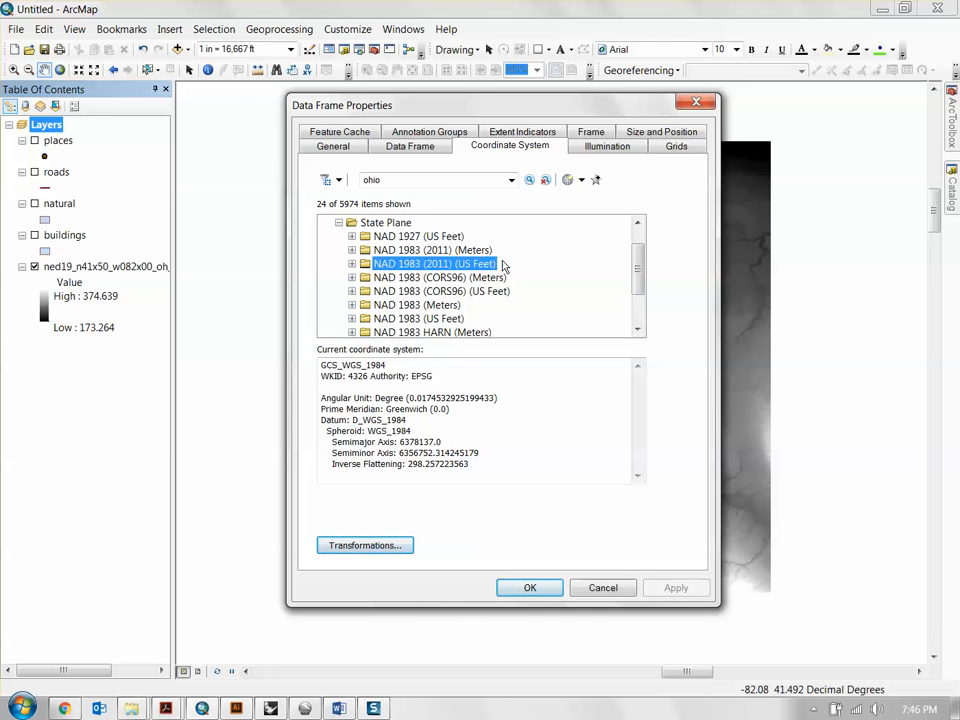
pyautogui.doubleClick(385, 266)
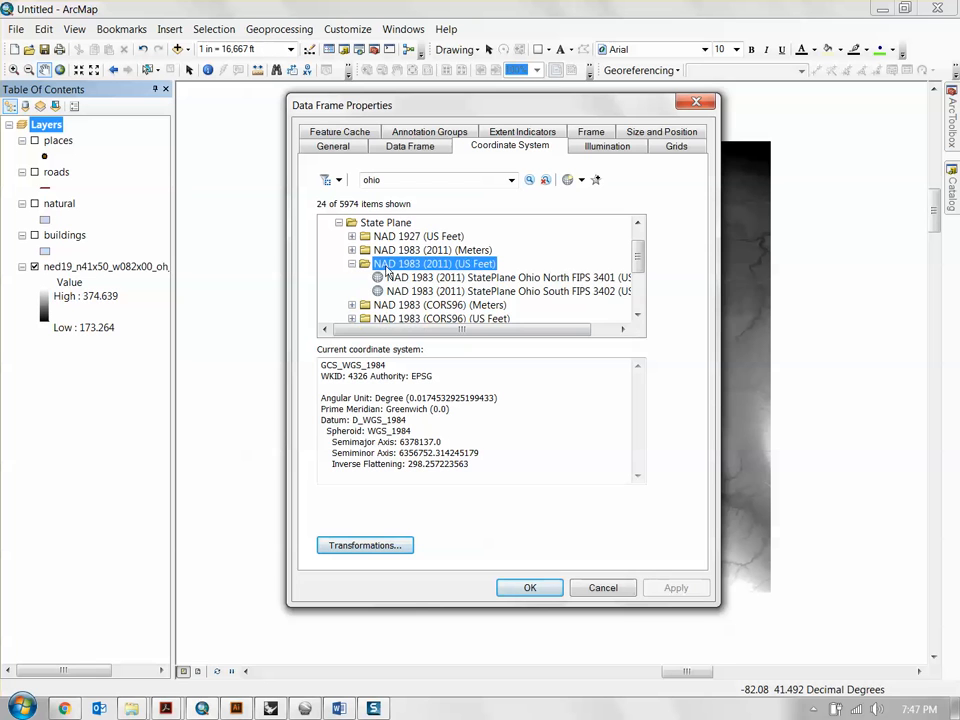
pyautogui.click(476, 250)
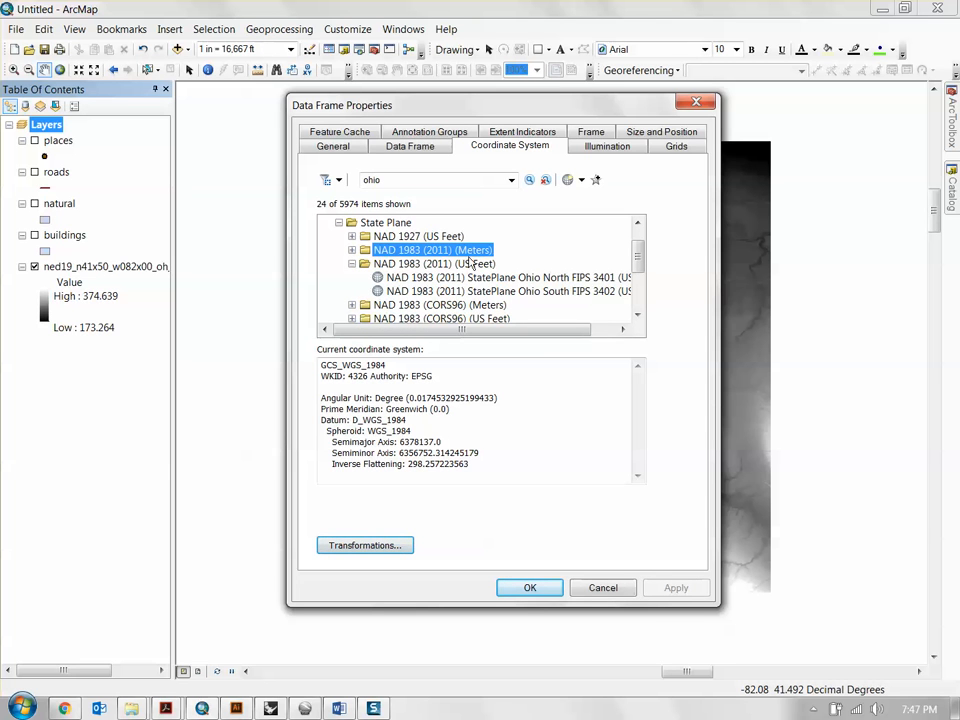
pyautogui.click(463, 264)
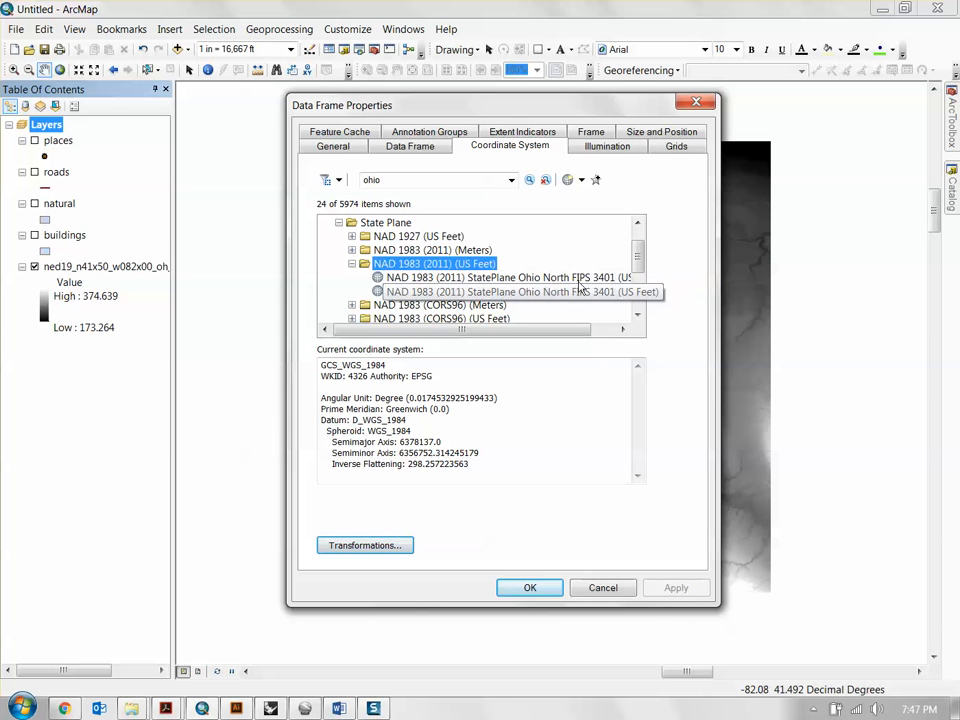
# Set the data frame's coordinate system to NAD 1983 (2011) StatePlane Ohio North FIPS 3401 (US Feet), accepting the differing geographic coordinate system
pyautogui.moveTo(589, 106); pyautogui.dragTo(506, 103)
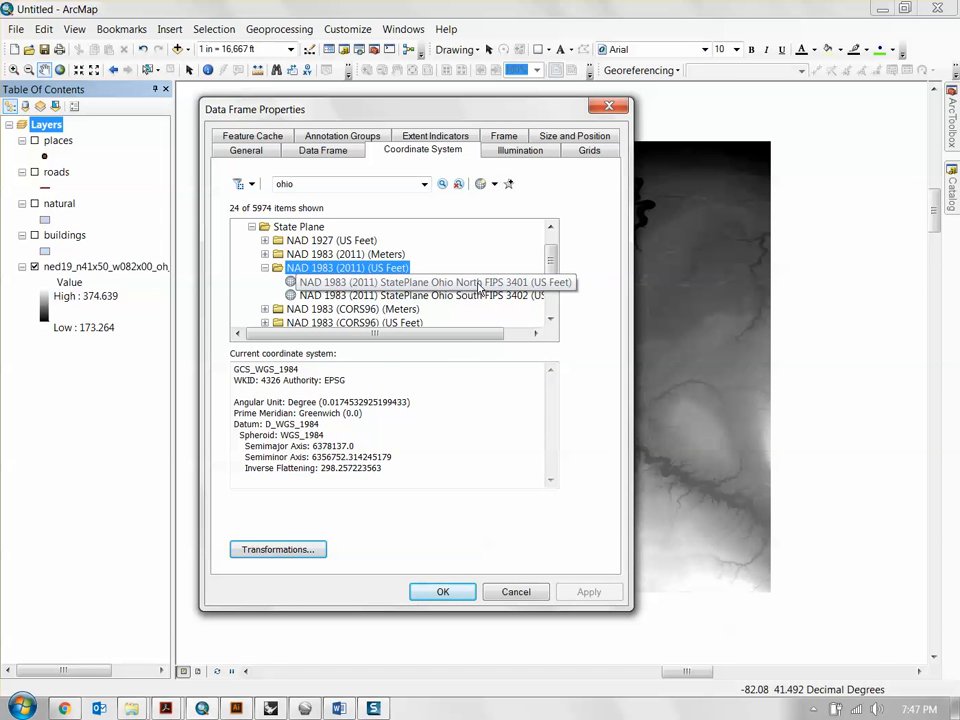
pyautogui.click(450, 284)
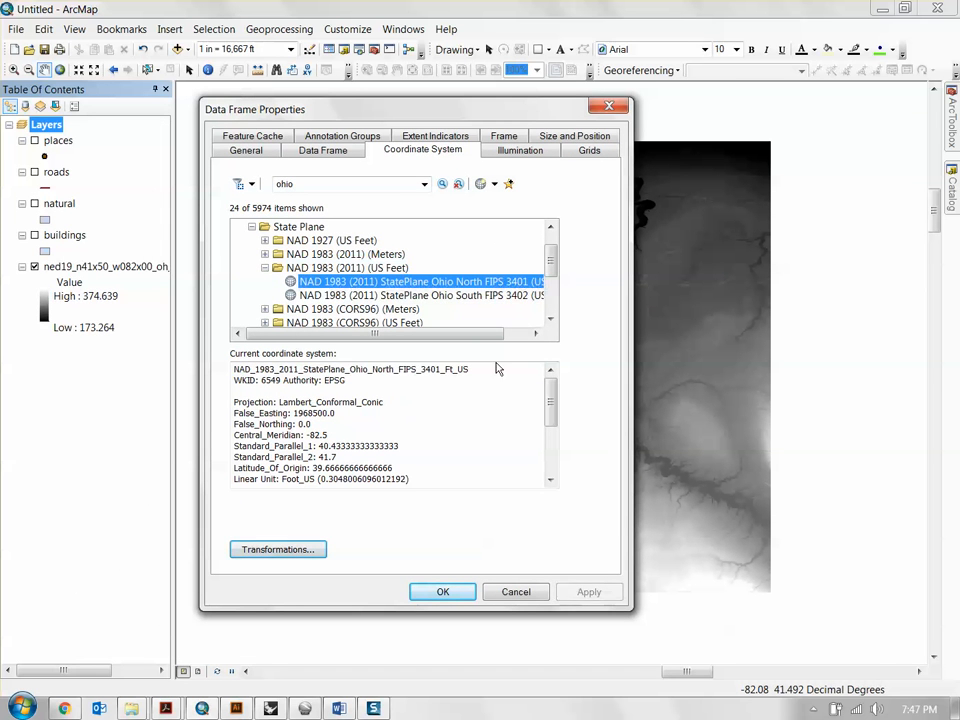
pyautogui.doubleClick(475, 288)
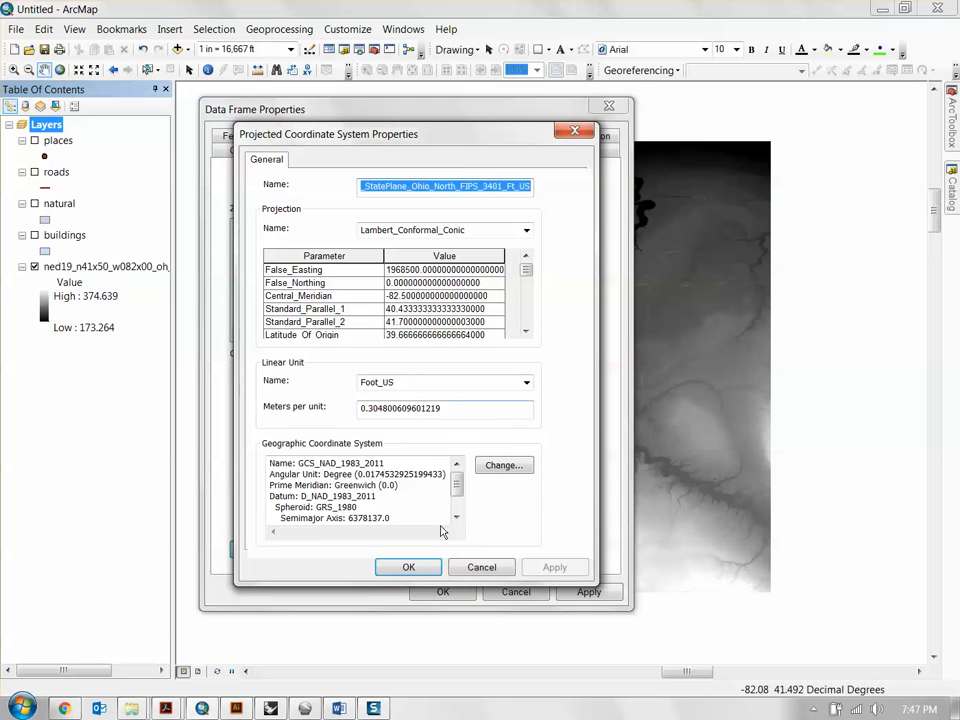
pyautogui.click(412, 566)
pyautogui.click(437, 593)
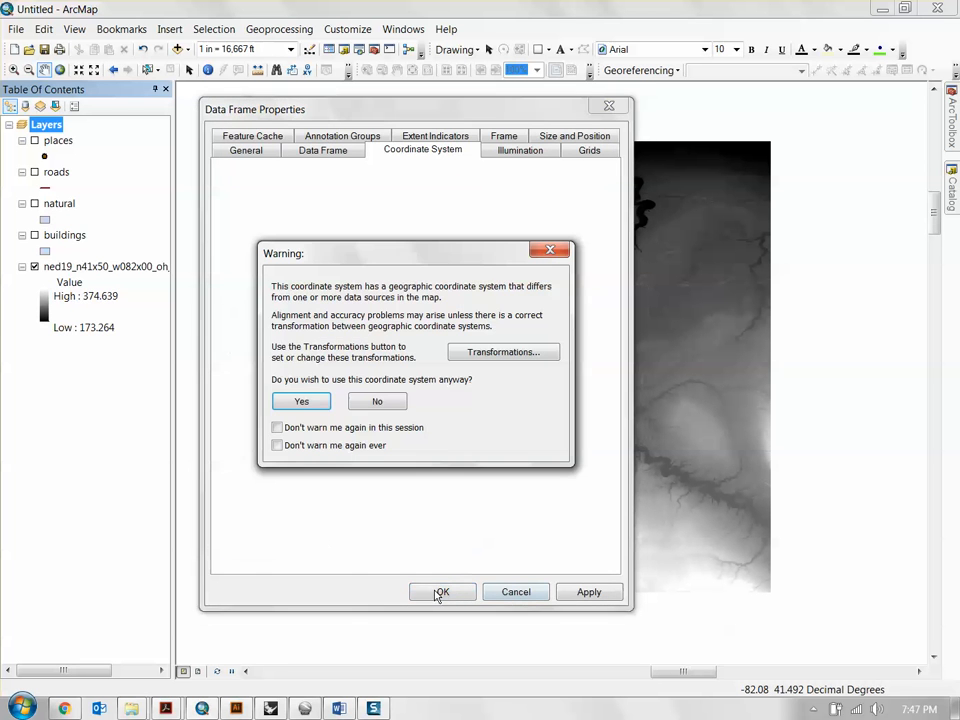
pyautogui.click(302, 402)
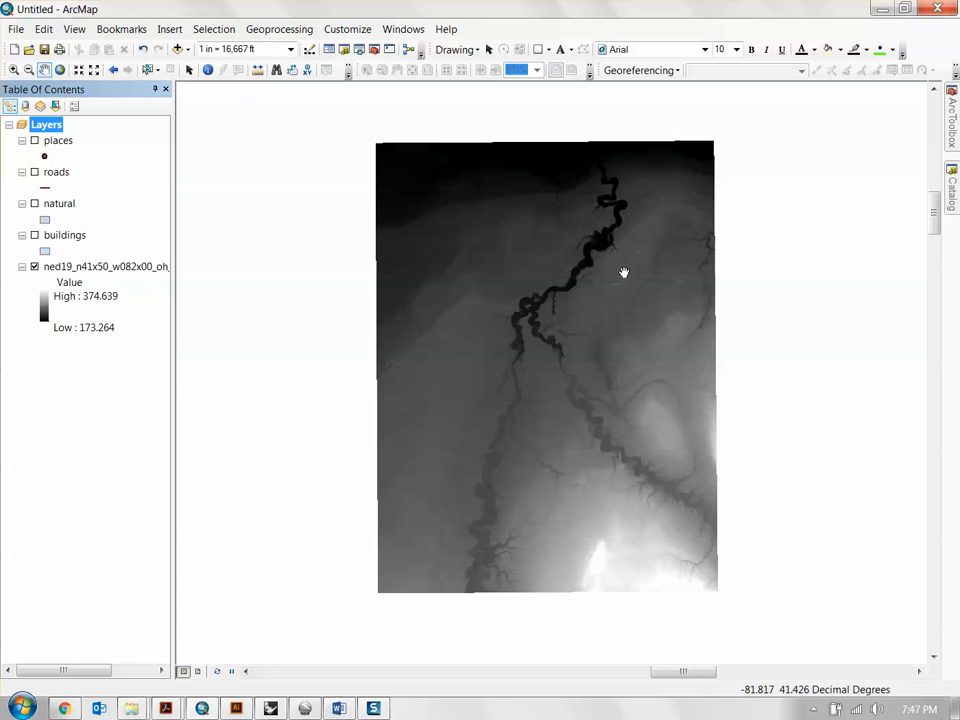
pyautogui.moveTo(608, 230); pyautogui.dragTo(574, 251)
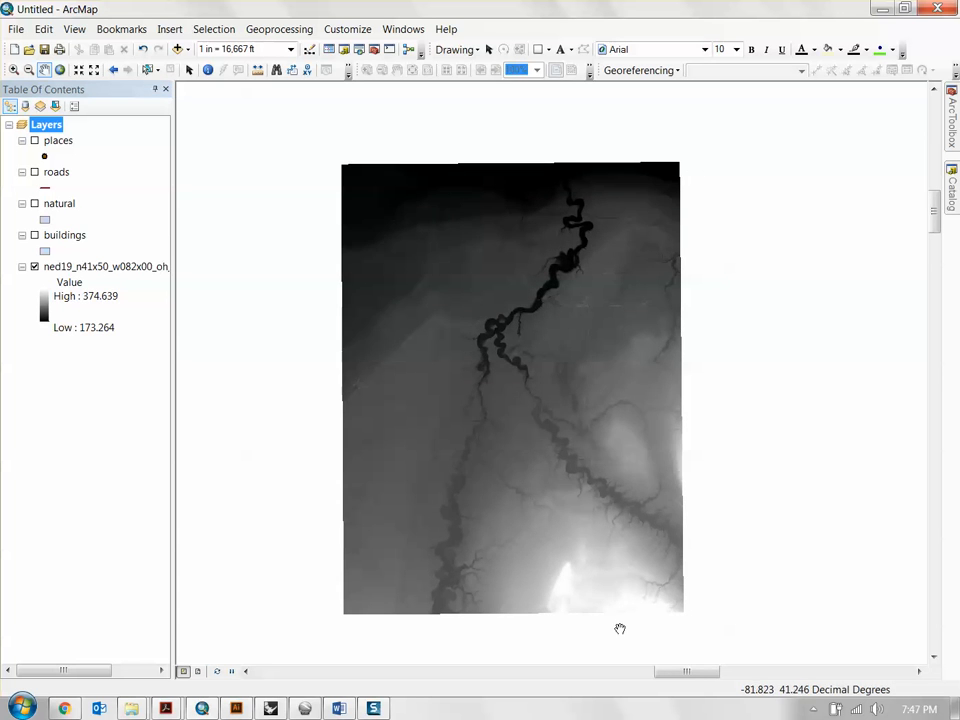
pyautogui.moveTo(539, 236); pyautogui.dragTo(551, 210)
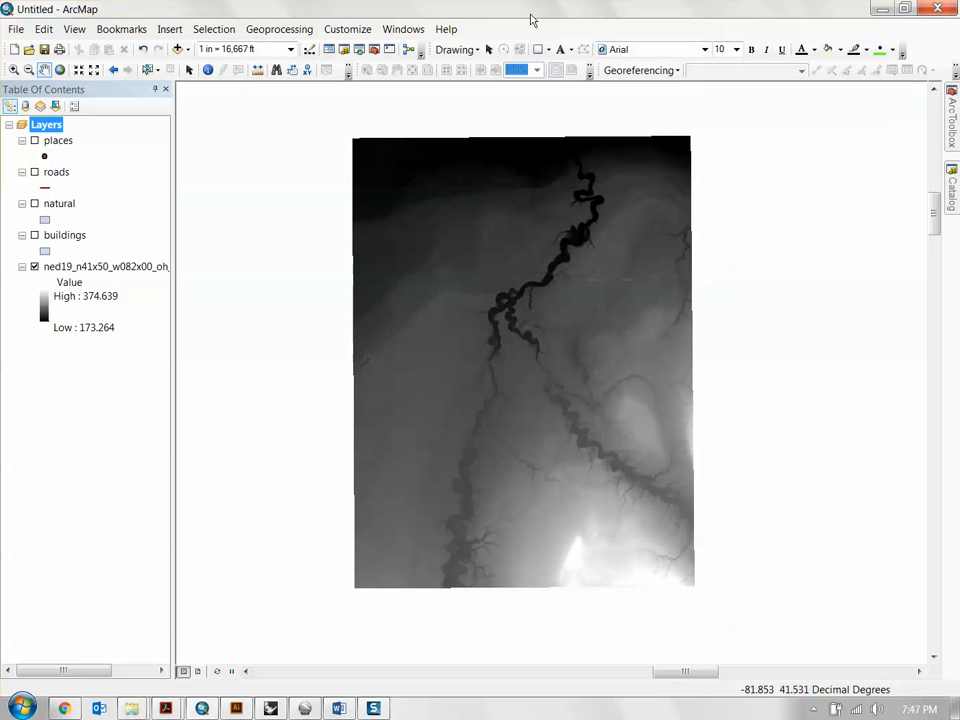
pyautogui.click(42, 126)
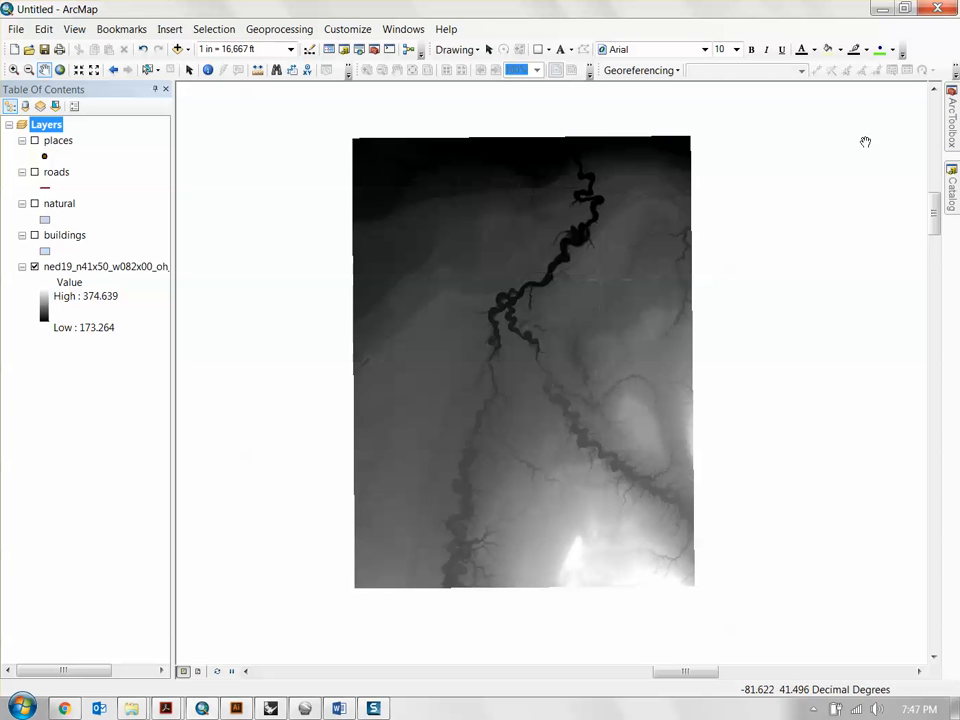
# Check that the Draw toolbar is enabled and undock it so it floats above the elevation raster
pyautogui.click(537, 52)
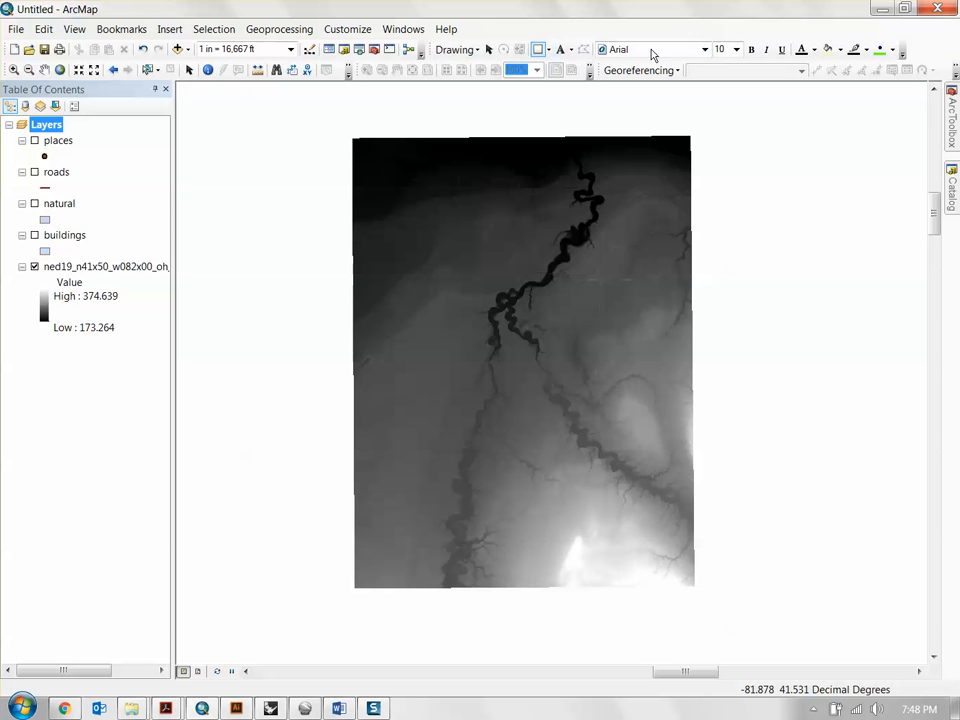
pyautogui.click(346, 29)
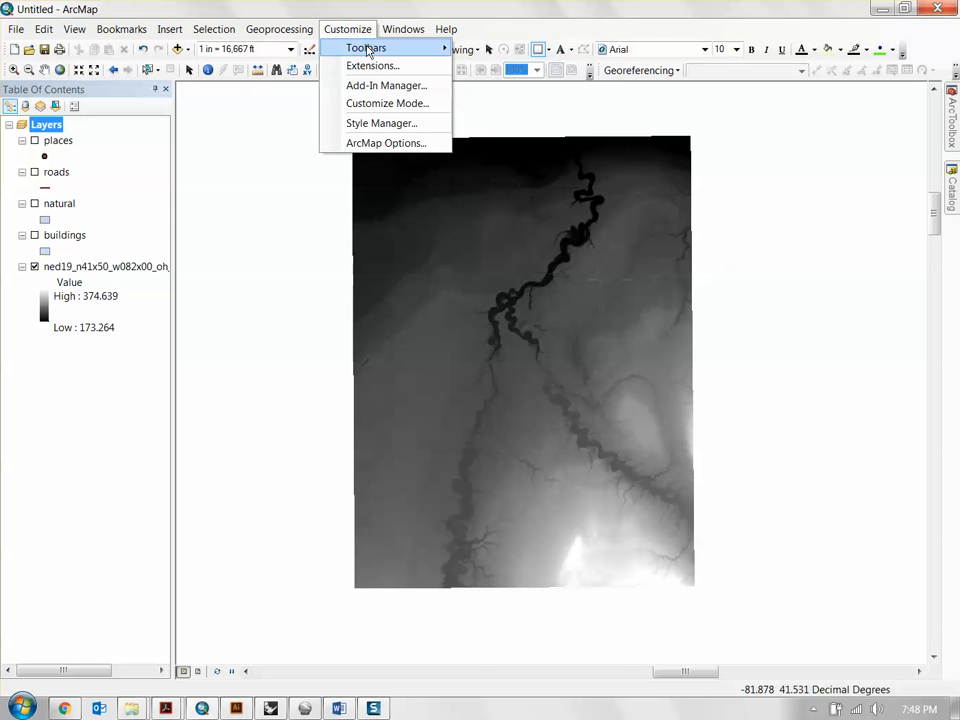
pyautogui.moveTo(369, 47)
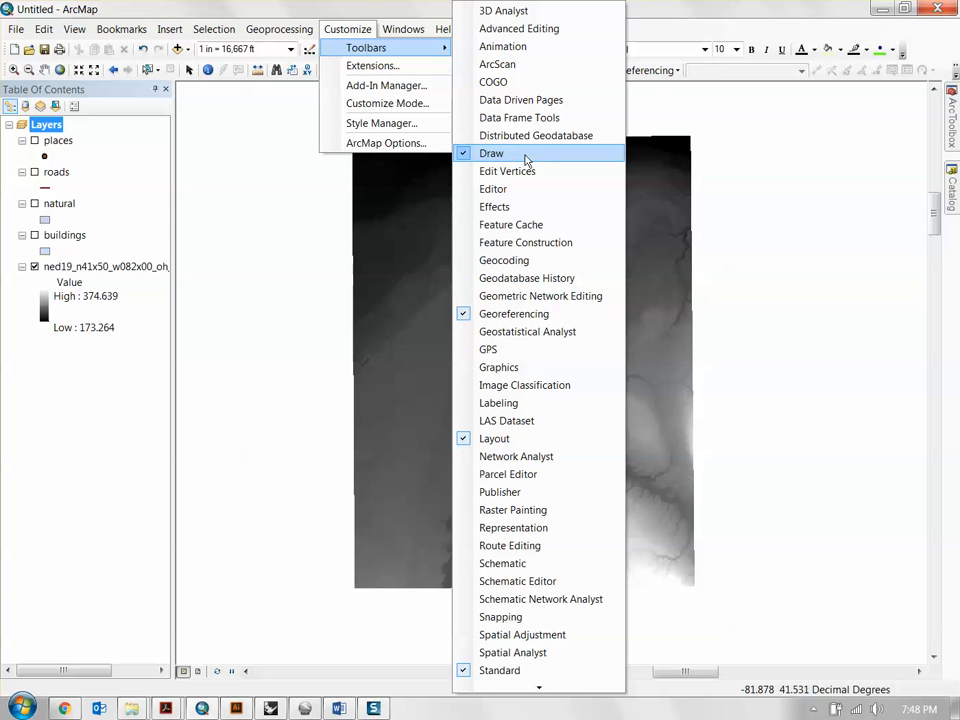
pyautogui.click(446, 8)
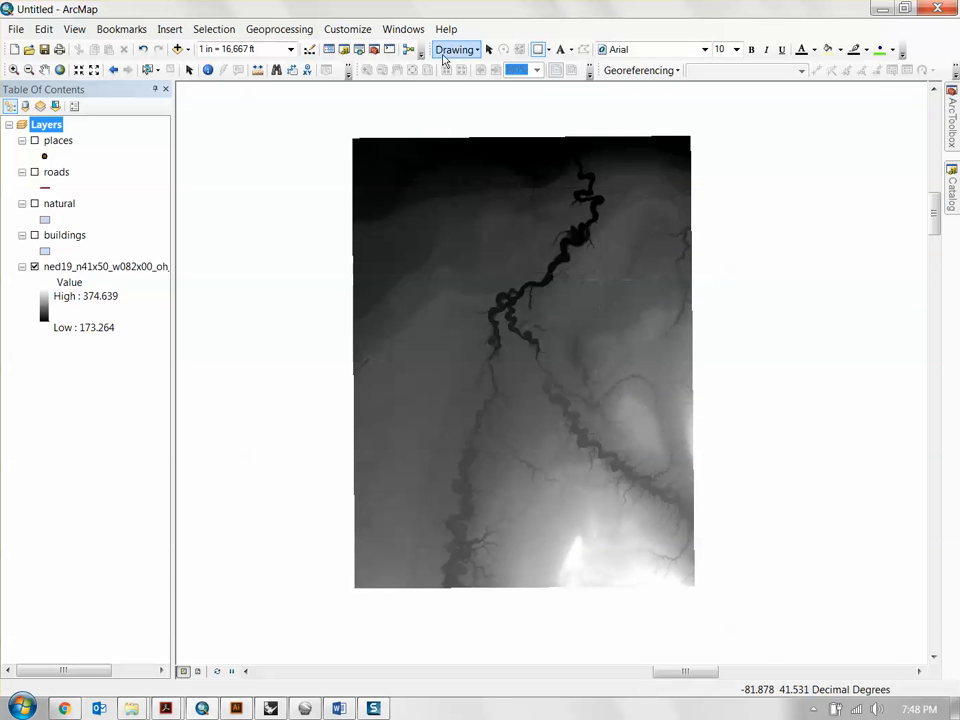
pyautogui.moveTo(426, 57)
pyautogui.mouseDown()
pyautogui.moveTo(390, 119)
pyautogui.moveTo(244, 108)
pyautogui.mouseUp()
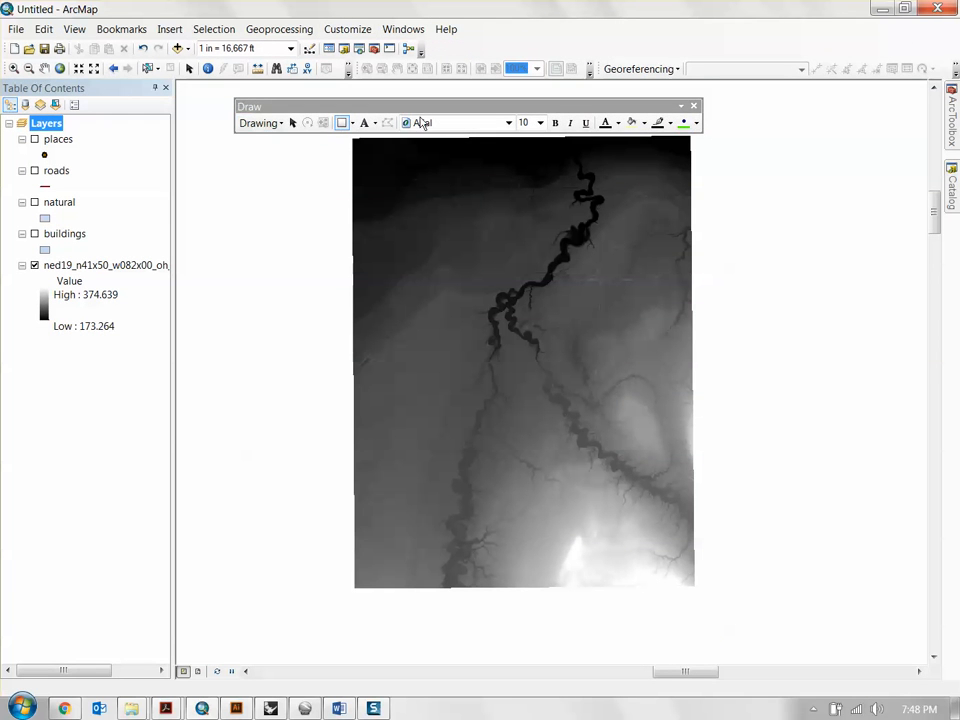
pyautogui.moveTo(347, 104)
pyautogui.mouseDown()
pyautogui.moveTo(296, 98)
pyautogui.moveTo(320, 101)
pyautogui.mouseUp()
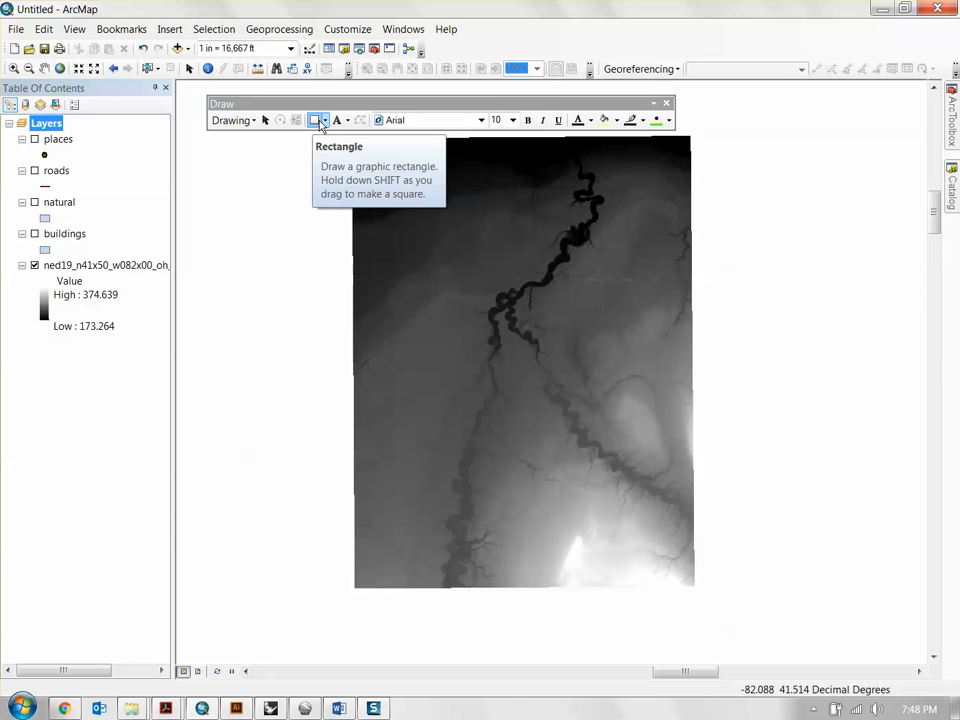
# Draw a graphic rectangle covering most of the raster's width and roughly its upper two thirds, then deselect it
pyautogui.click(320, 121)
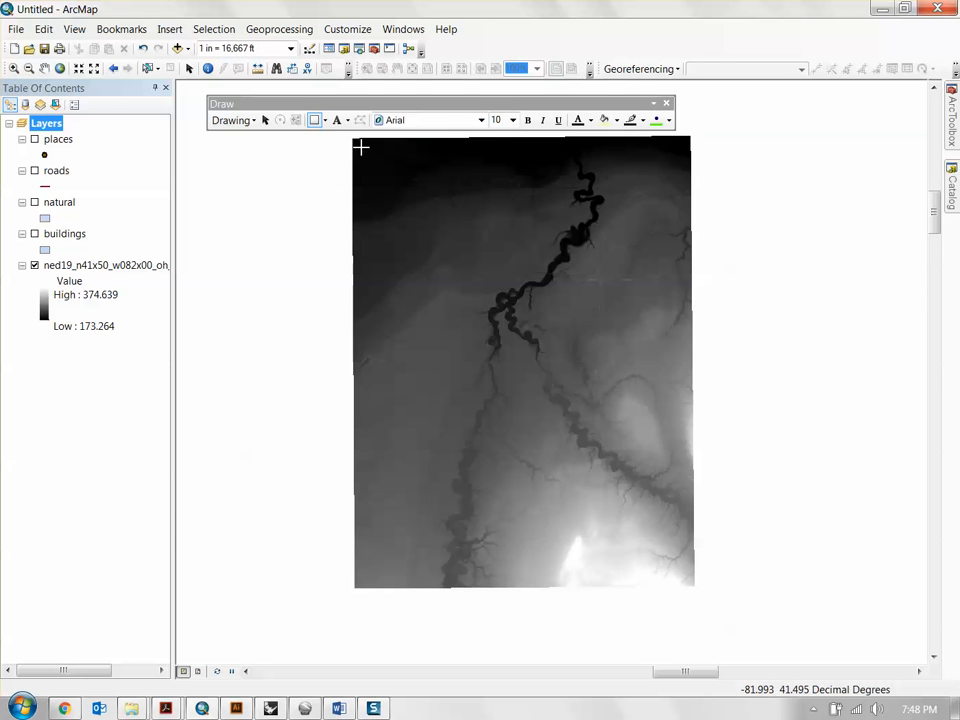
pyautogui.moveTo(369, 147); pyautogui.dragTo(415, 186)
pyautogui.moveTo(462, 242); pyautogui.dragTo(686, 422)
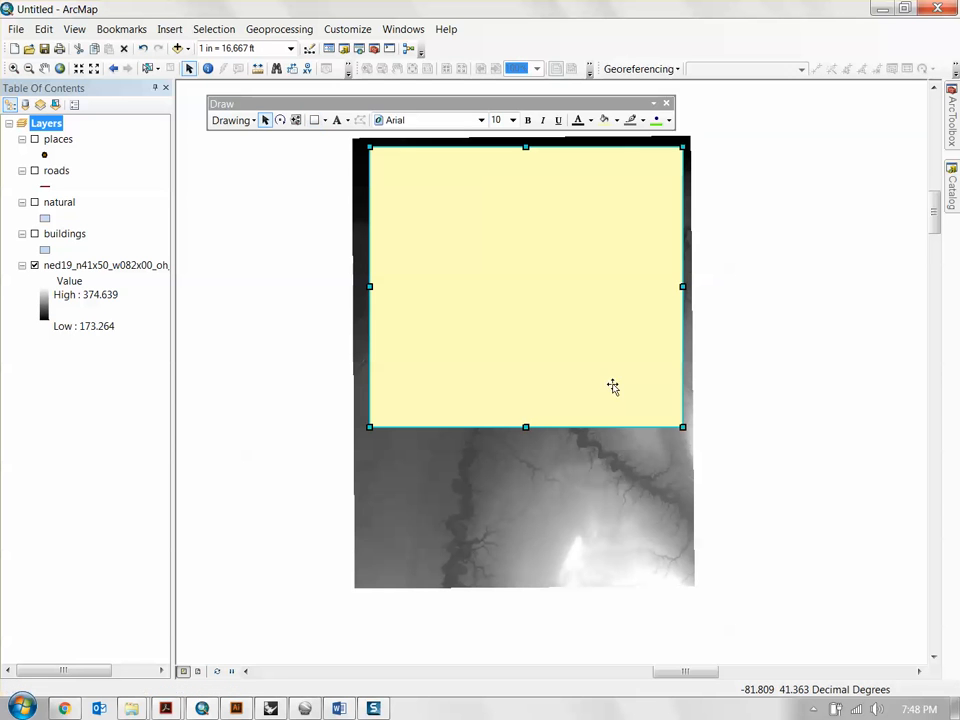
pyautogui.click(645, 491)
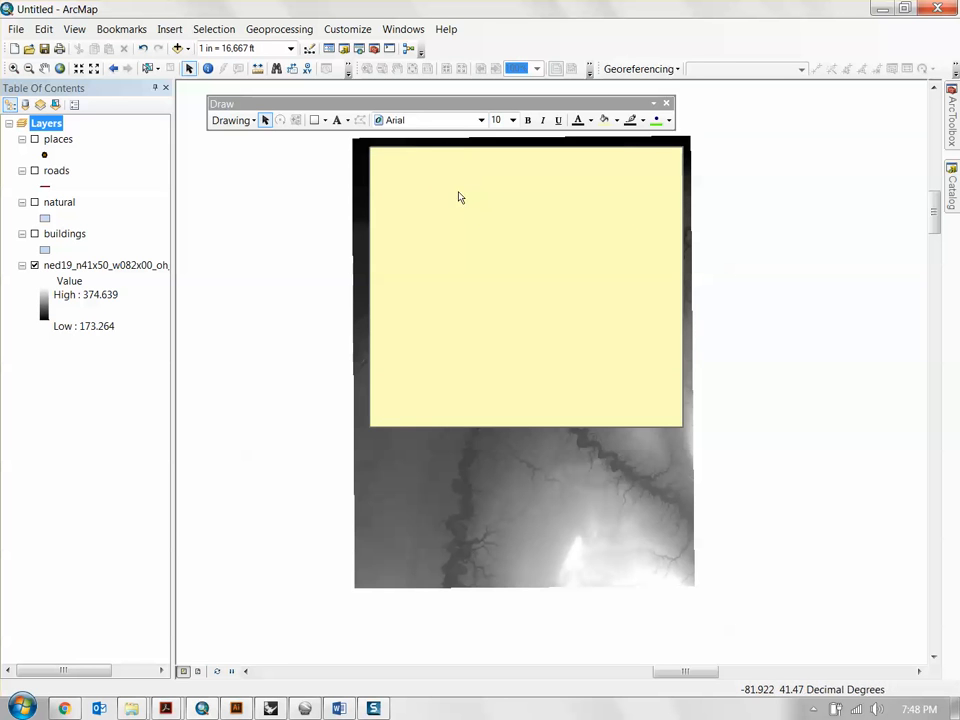
# Select the rectangle graphic and open the Convert Graphics To Features settings for it
pyautogui.moveTo(429, 101); pyautogui.dragTo(449, 97)
pyautogui.click(499, 192)
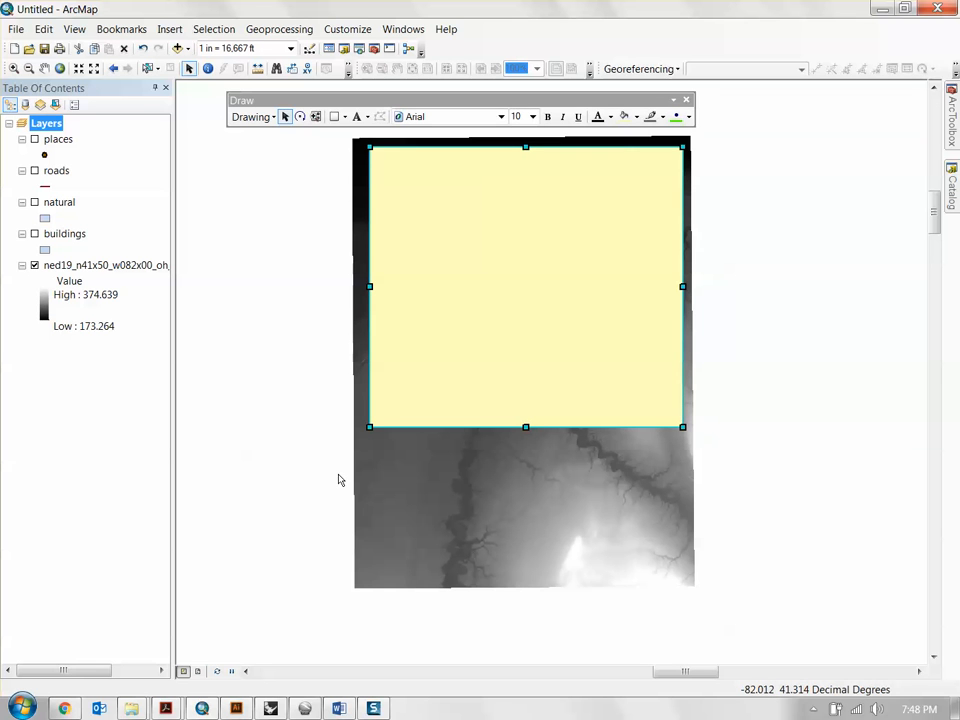
pyautogui.click(268, 118)
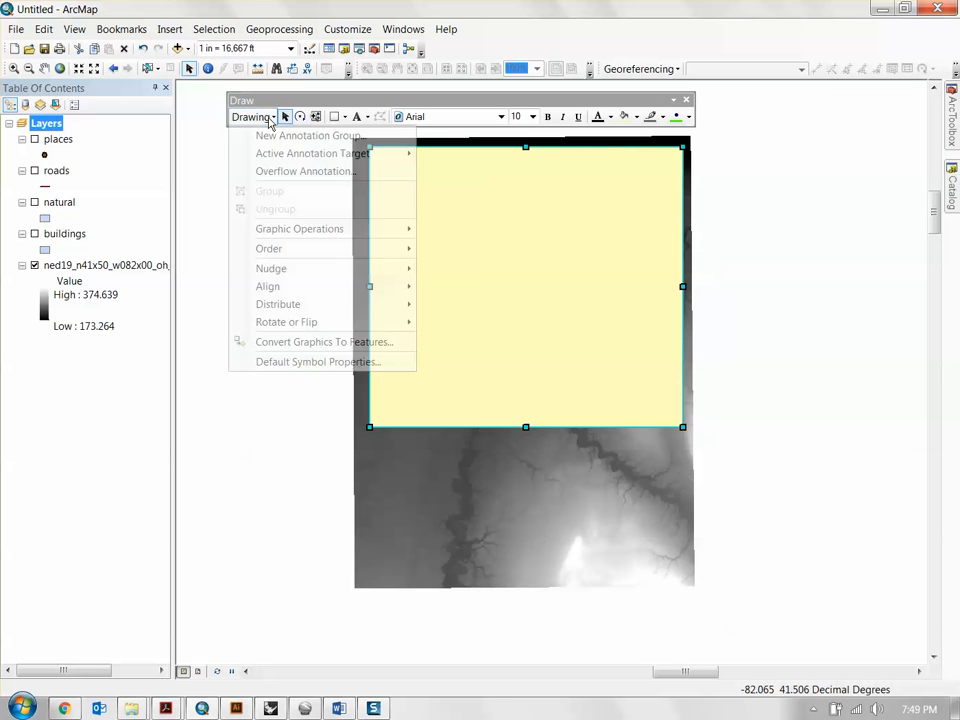
pyautogui.click(265, 118)
pyautogui.click(258, 120)
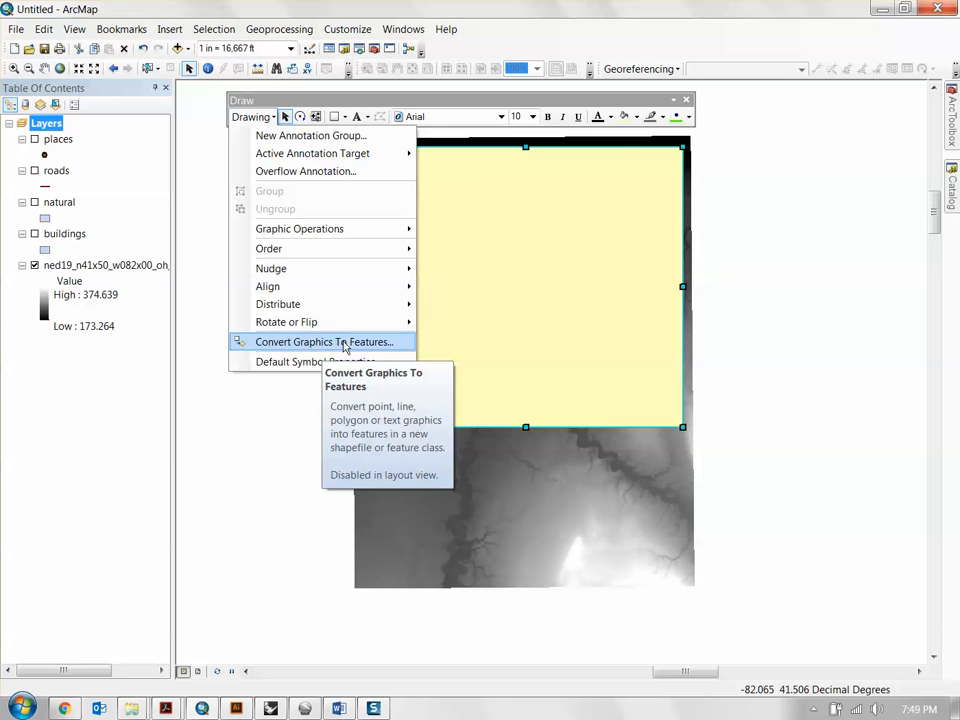
pyautogui.click(338, 345)
pyautogui.moveTo(463, 193); pyautogui.dragTo(491, 176)
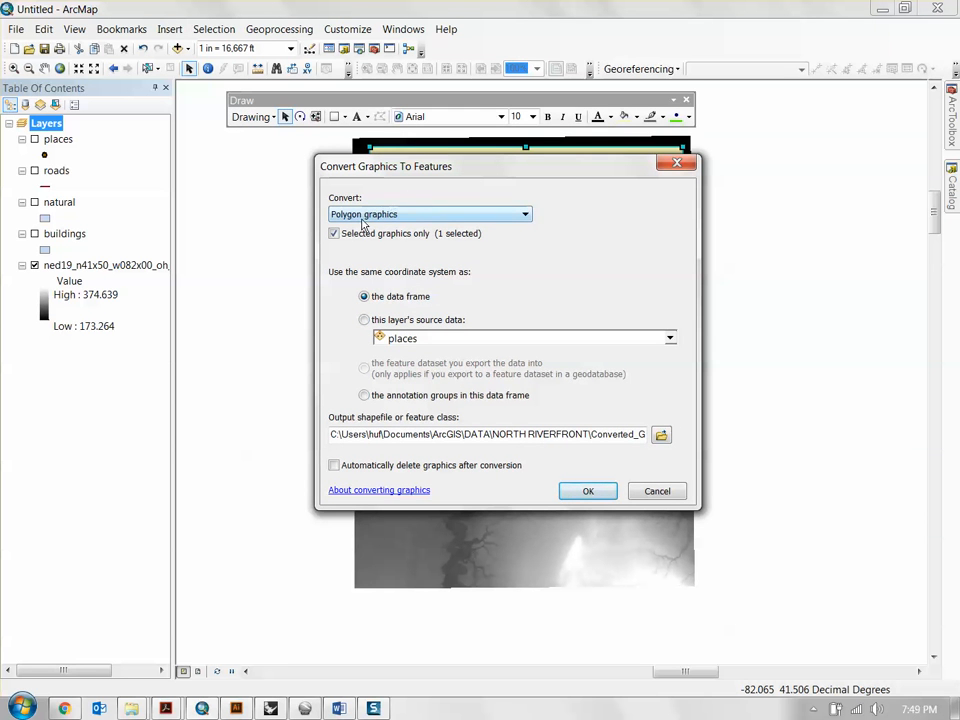
pyautogui.moveTo(454, 168); pyautogui.dragTo(491, 178)
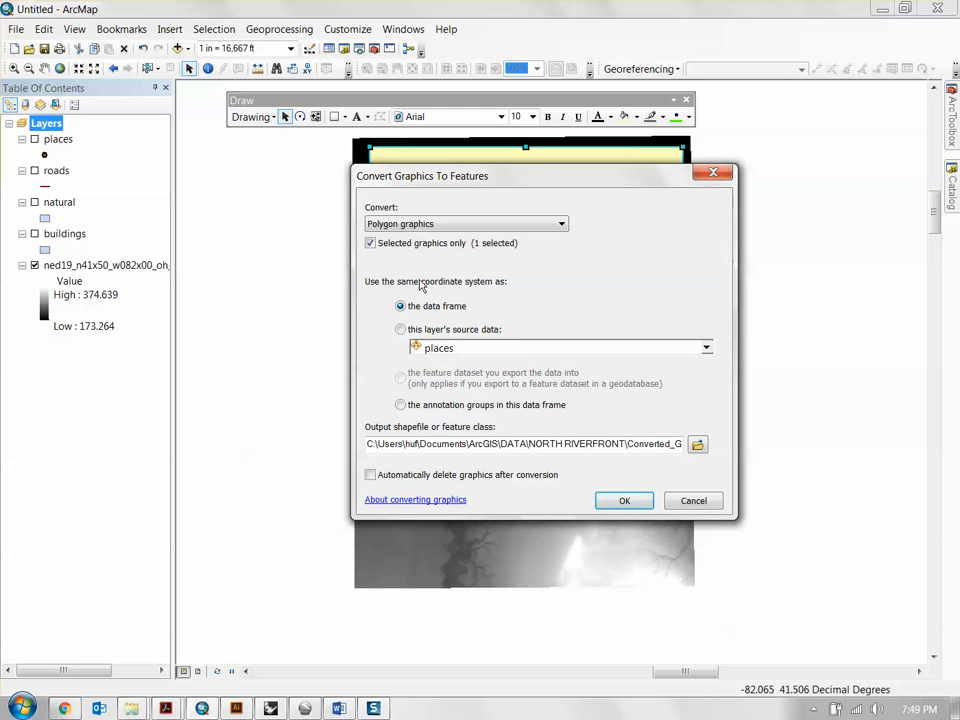
pyautogui.moveTo(548, 176); pyautogui.dragTo(640, 200)
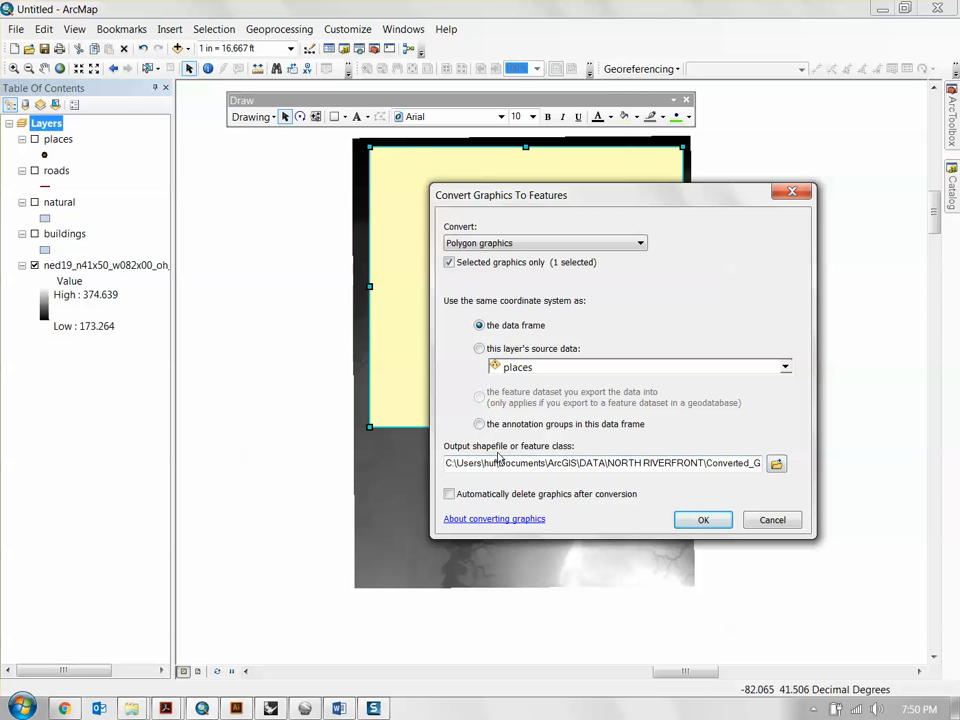
# Set the conversion output to a shapefile named ohio_bbox in the State_Ohio folder
pyautogui.click(779, 473)
pyautogui.click(560, 257)
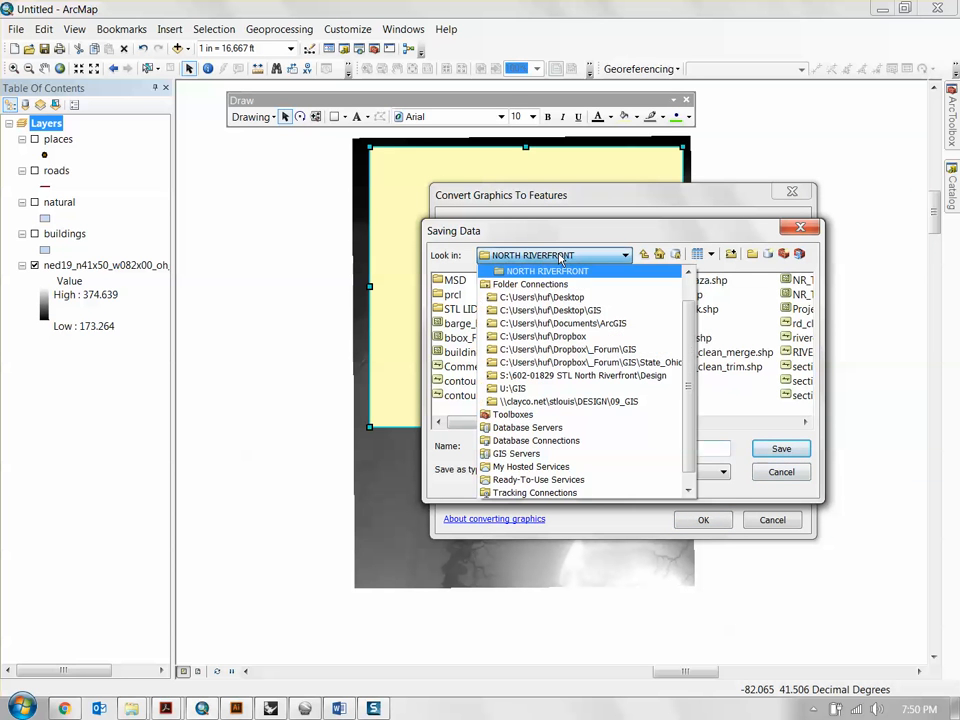
pyautogui.scroll(1, 620, 324)
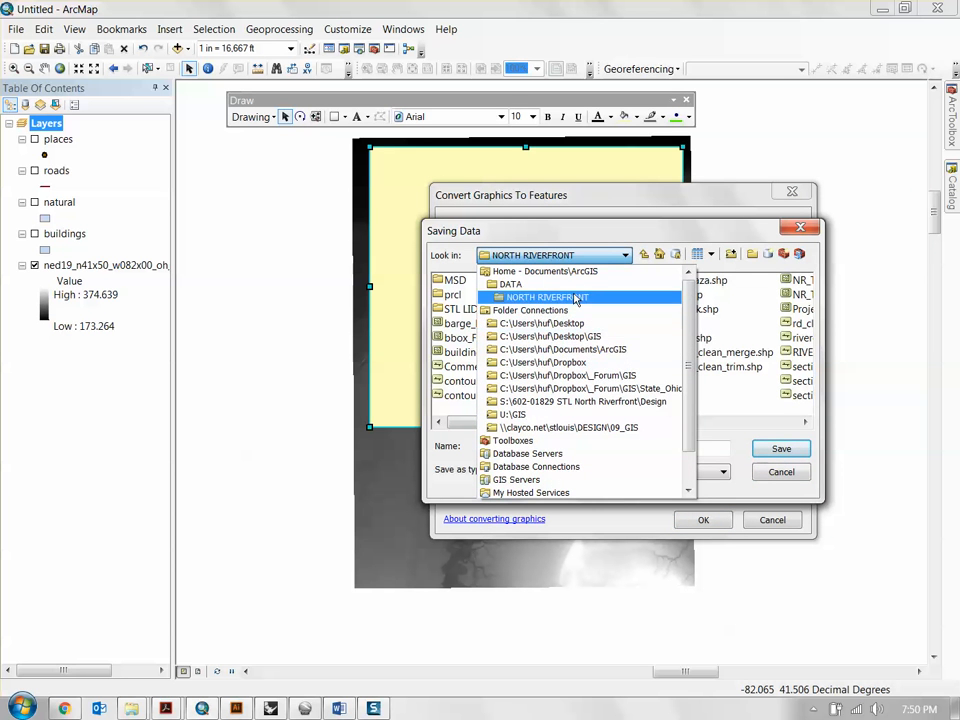
pyautogui.click(566, 388)
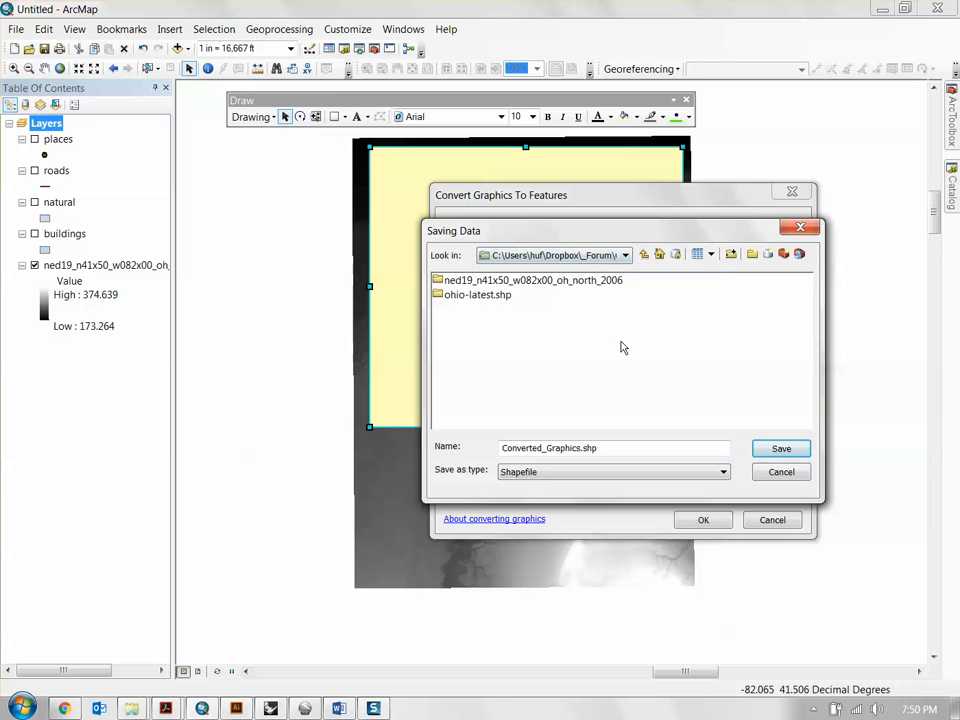
pyautogui.moveTo(626, 449); pyautogui.dragTo(326, 457)
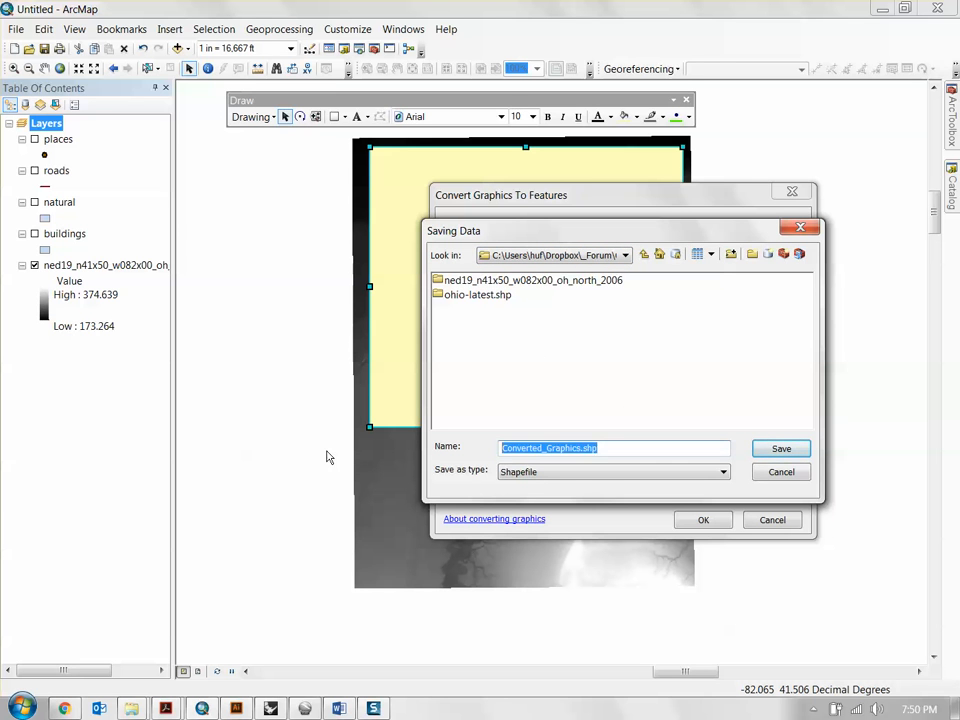
pyautogui.write('ohio_bbox')
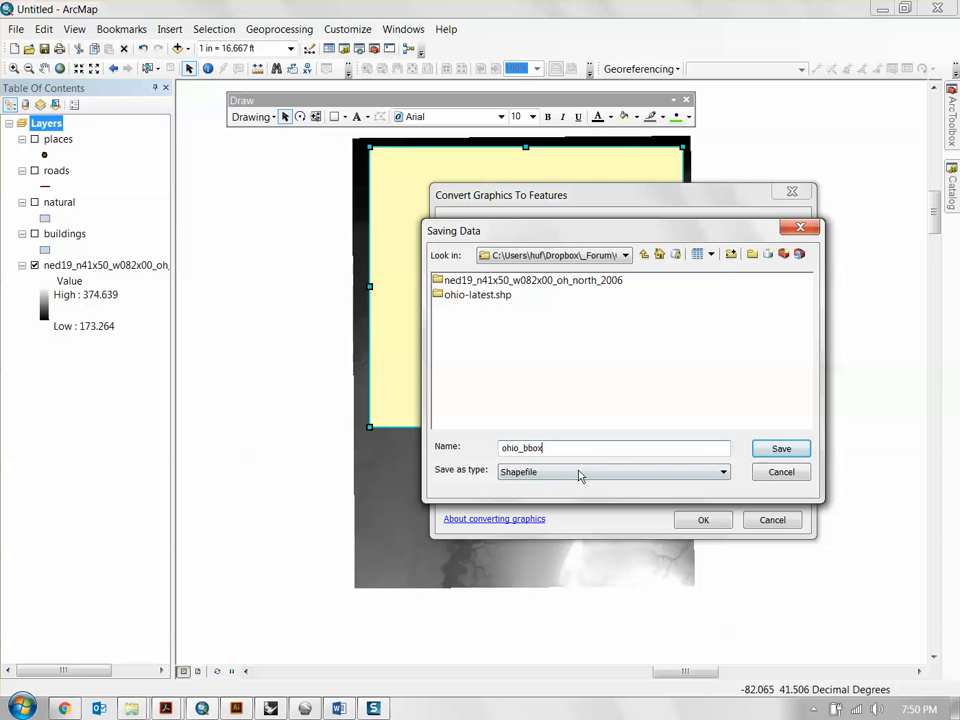
pyautogui.click(547, 474)
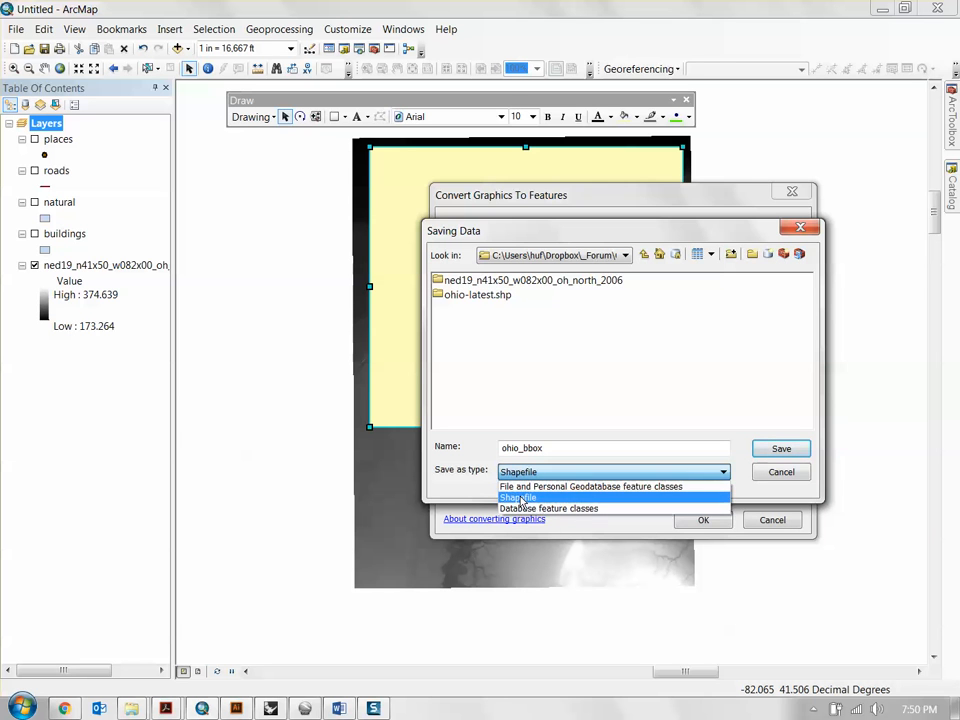
pyautogui.click(521, 498)
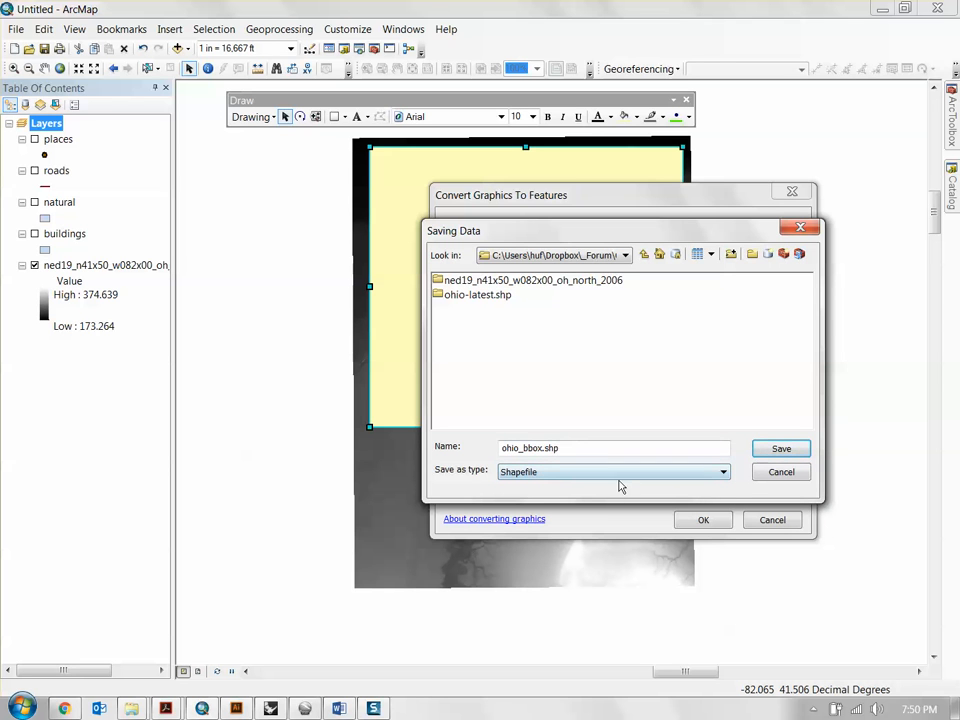
pyautogui.click(787, 451)
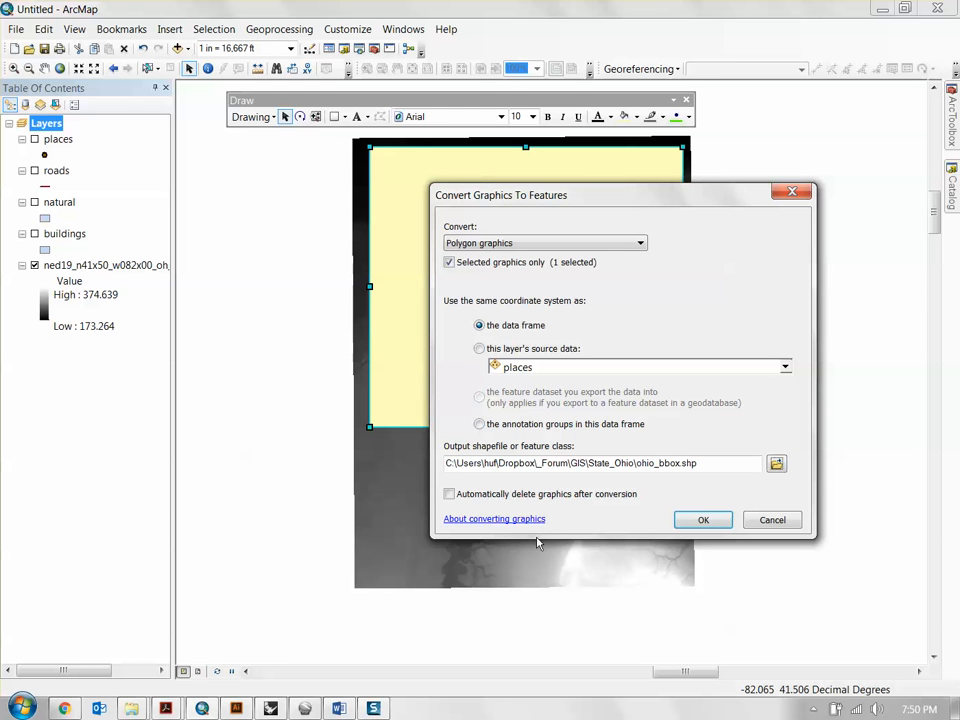
# Convert the selected rectangle with automatic deletion of graphics after conversion, and add the exported data to the map as a layer
pyautogui.click(450, 495)
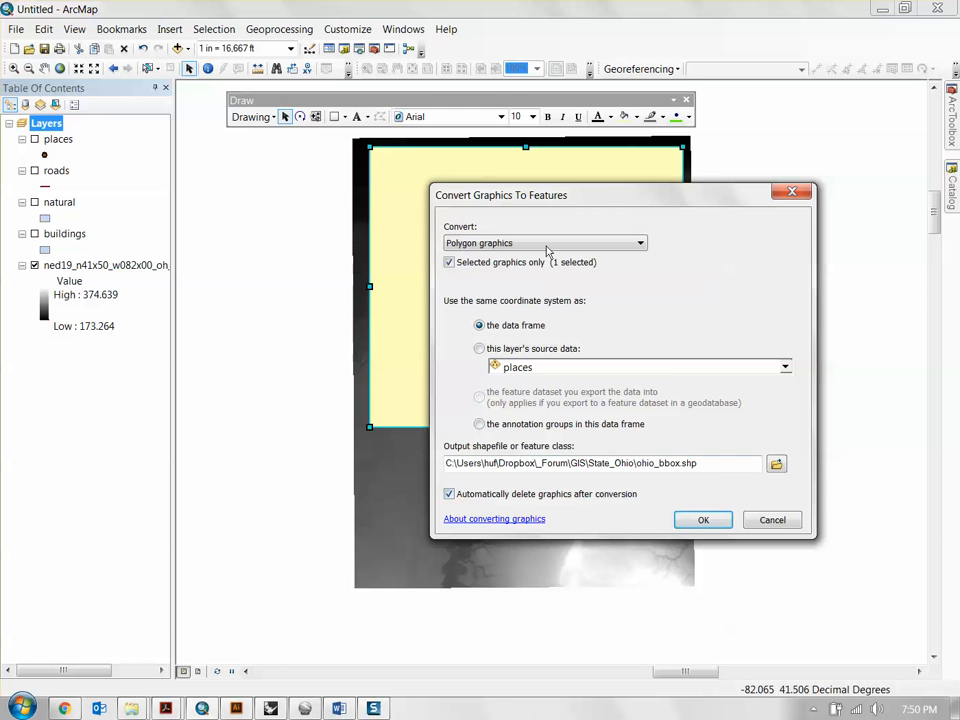
pyautogui.moveTo(553, 199); pyautogui.dragTo(625, 230)
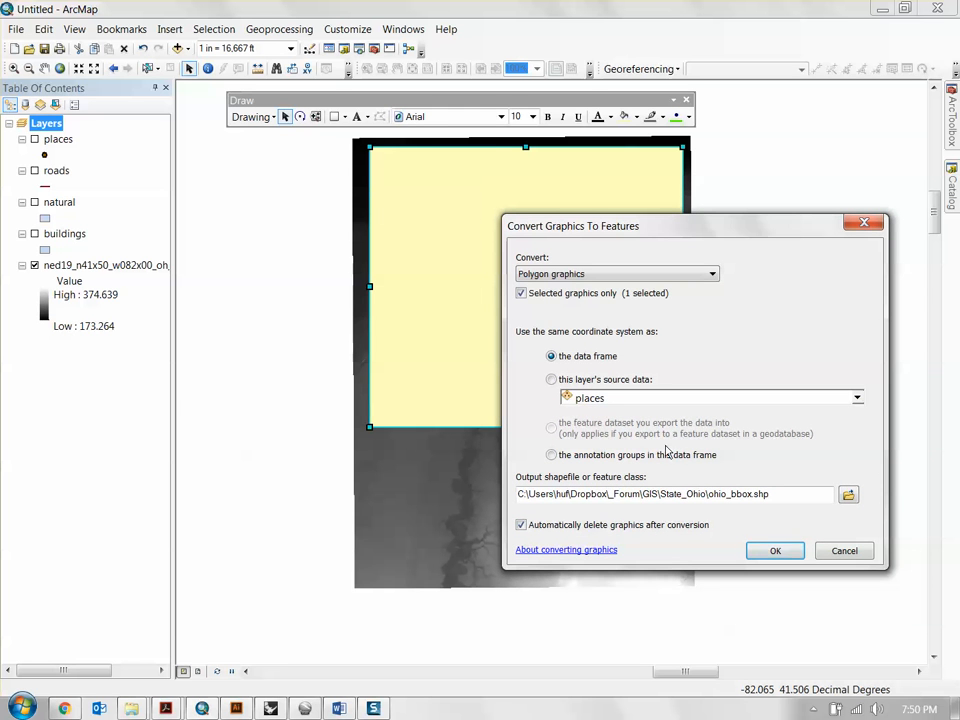
pyautogui.click(790, 551)
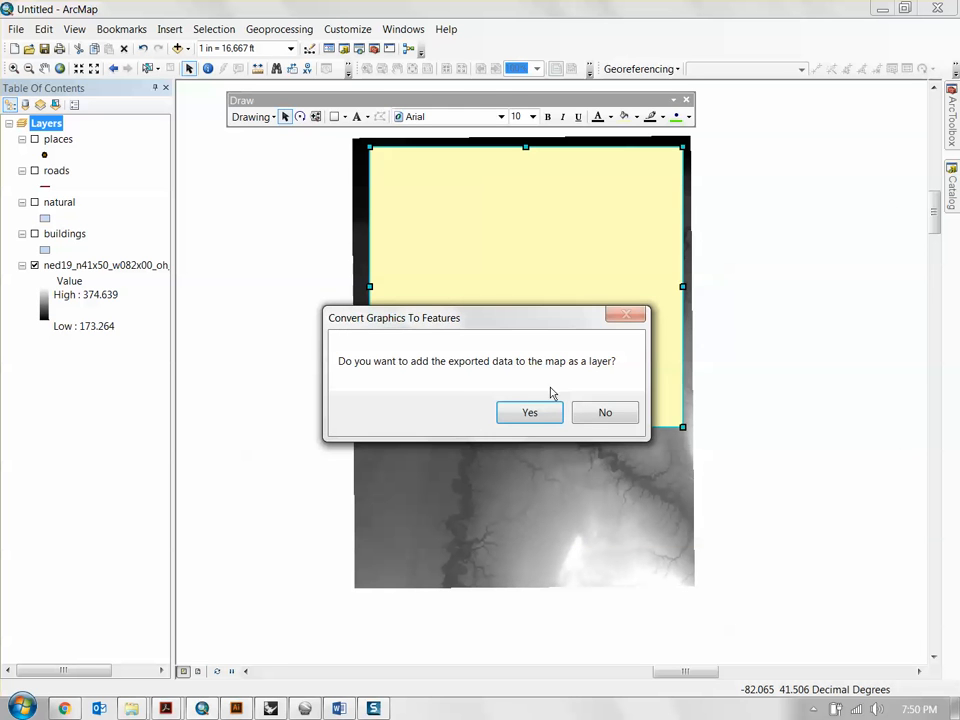
pyautogui.moveTo(424, 327); pyautogui.dragTo(476, 292)
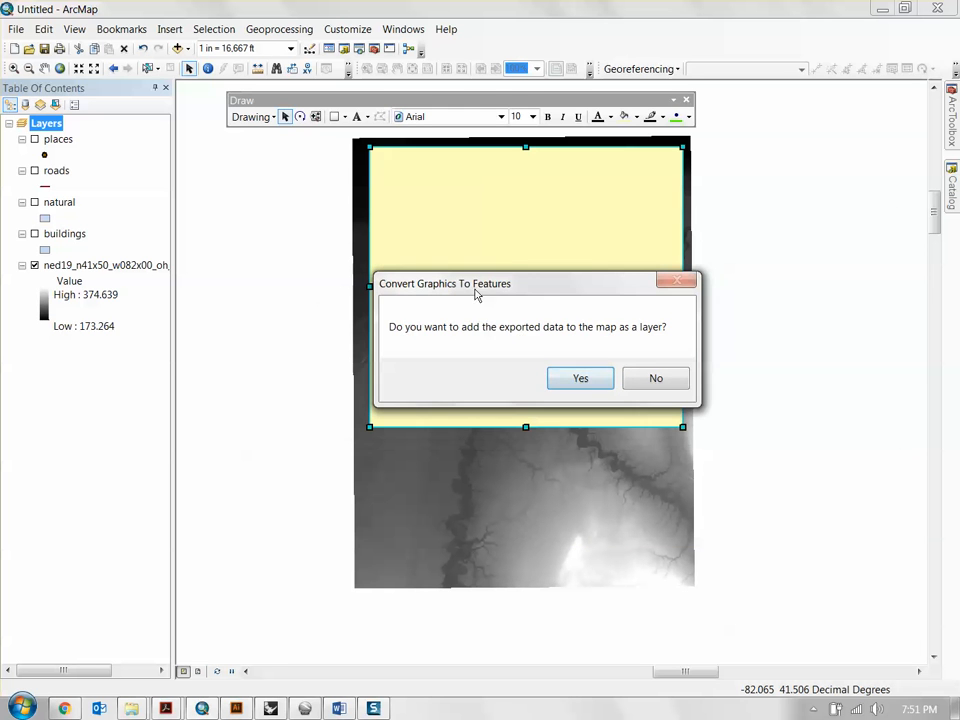
pyautogui.click(581, 380)
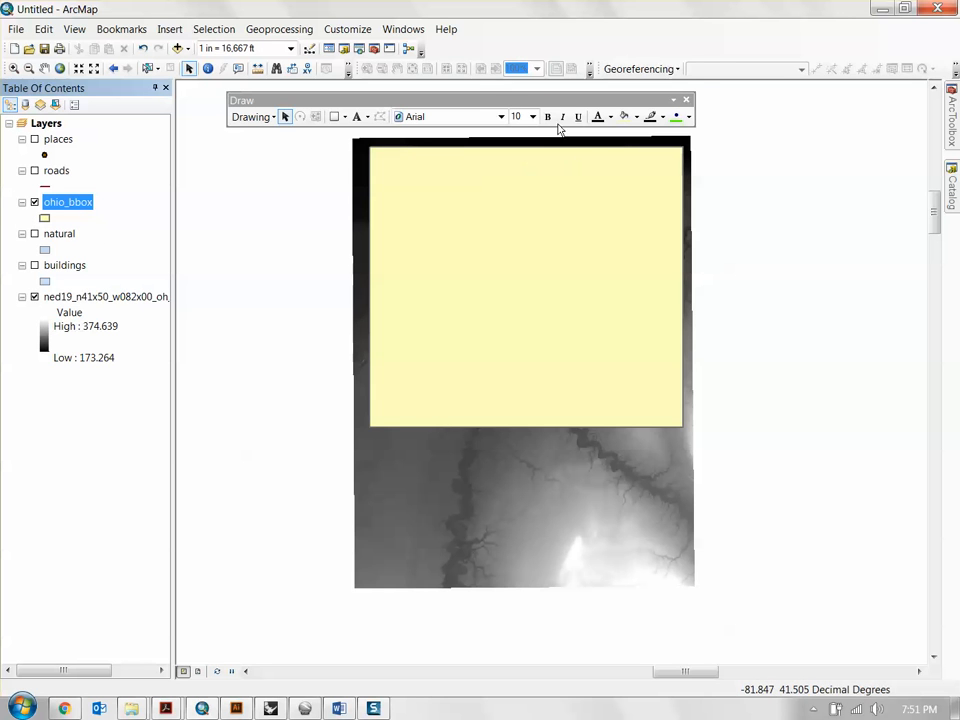
# Style the ohio_bbox layer with no fill colour and a light blue outline
pyautogui.moveTo(552, 102); pyautogui.dragTo(514, 100)
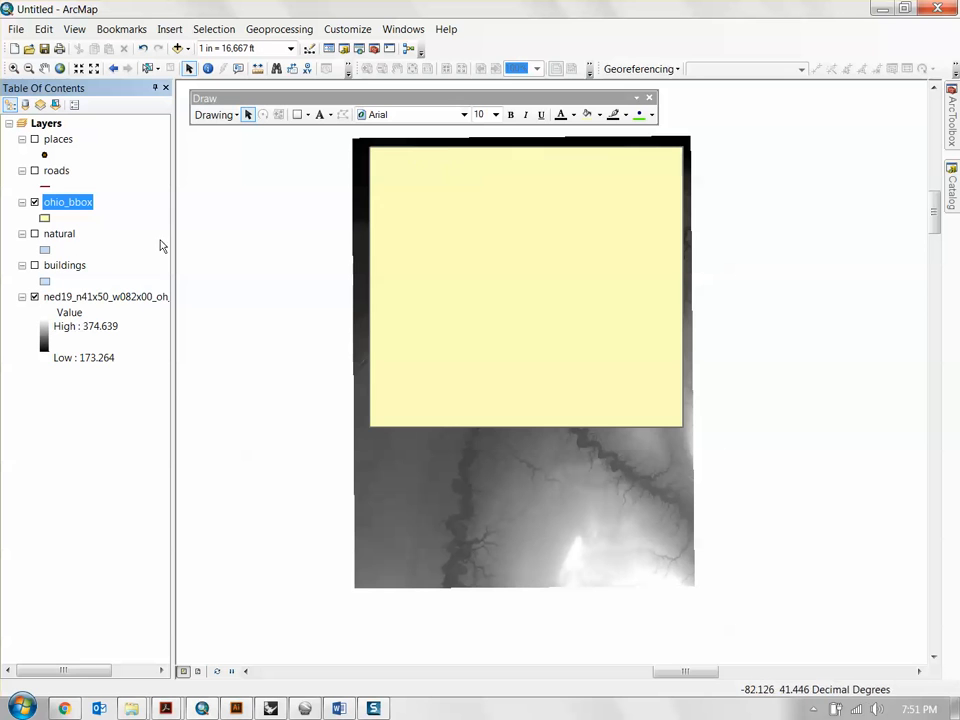
pyautogui.click(44, 219)
pyautogui.moveTo(673, 156); pyautogui.dragTo(458, 167)
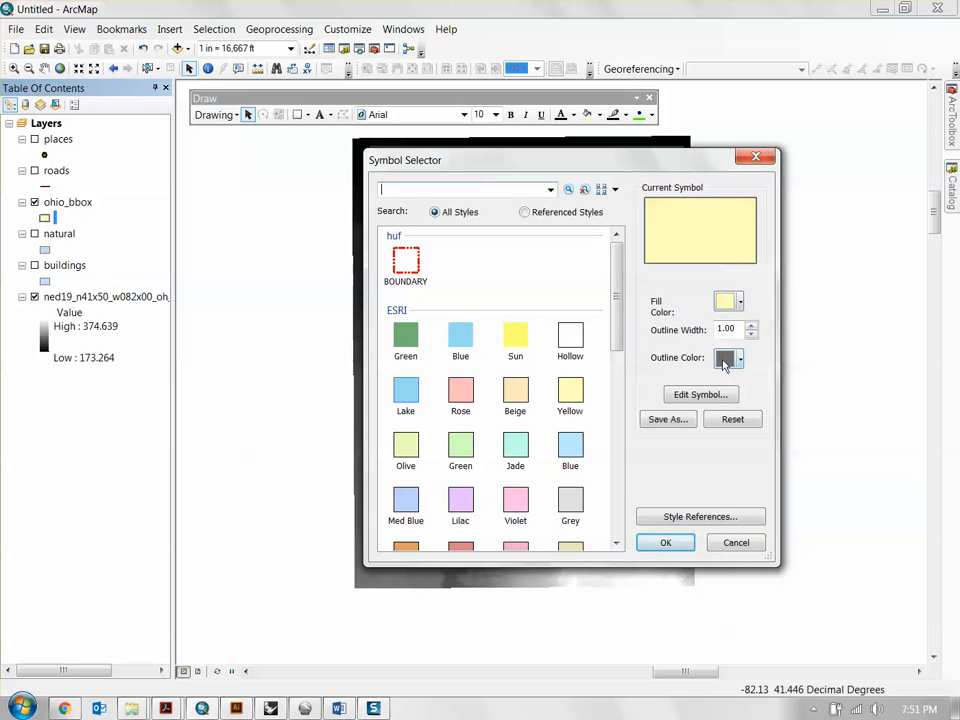
pyautogui.click(740, 301)
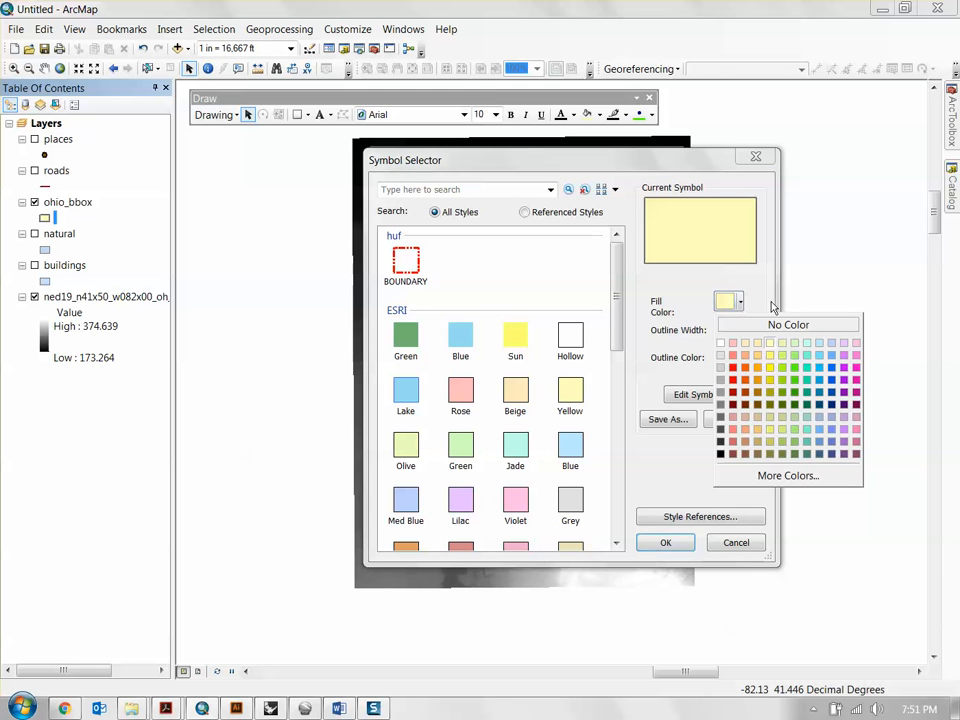
pyautogui.click(775, 326)
pyautogui.click(740, 358)
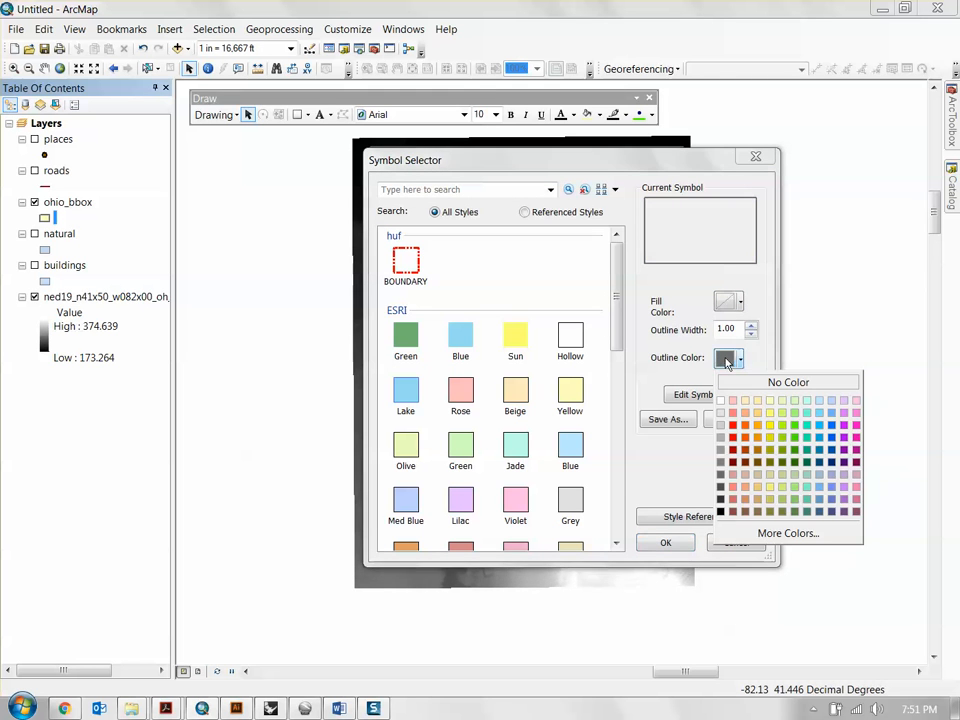
pyautogui.click(819, 414)
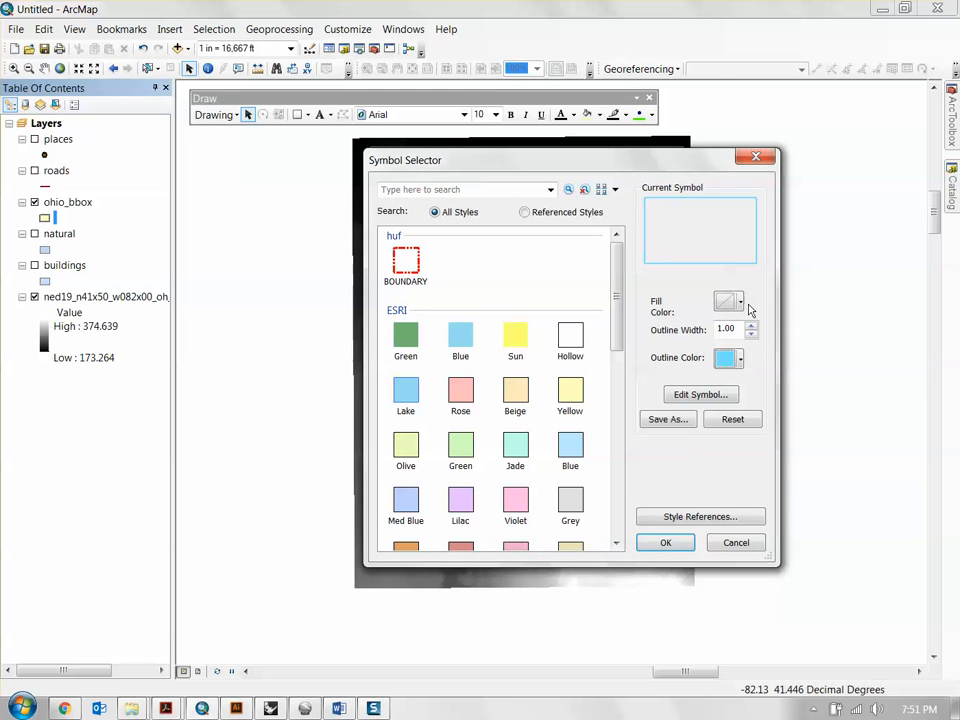
pyautogui.moveTo(664, 167); pyautogui.dragTo(700, 152)
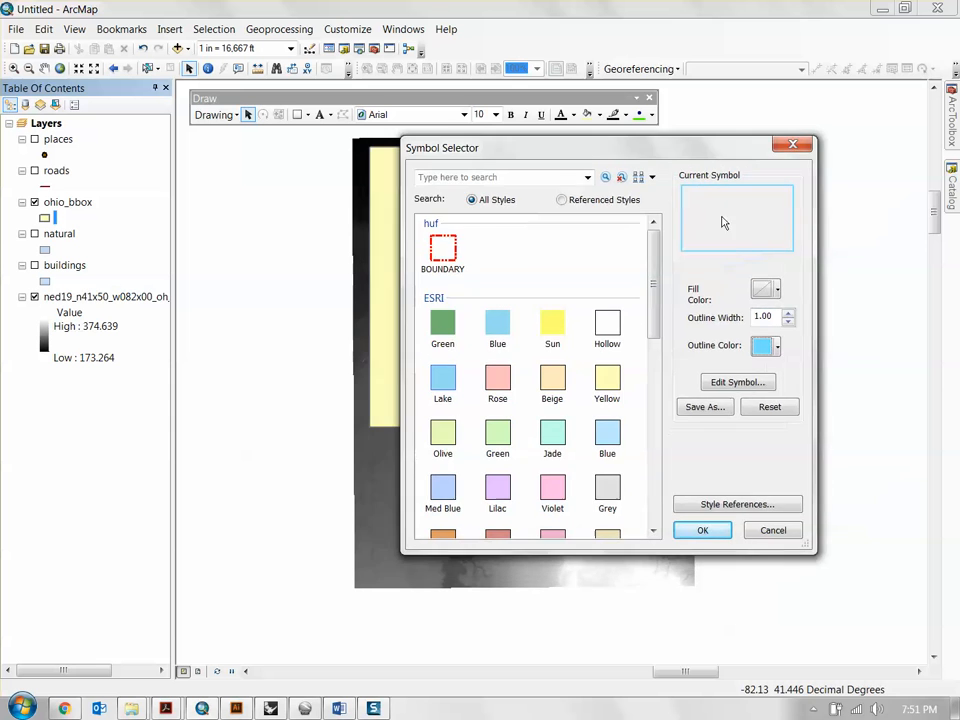
pyautogui.click(690, 538)
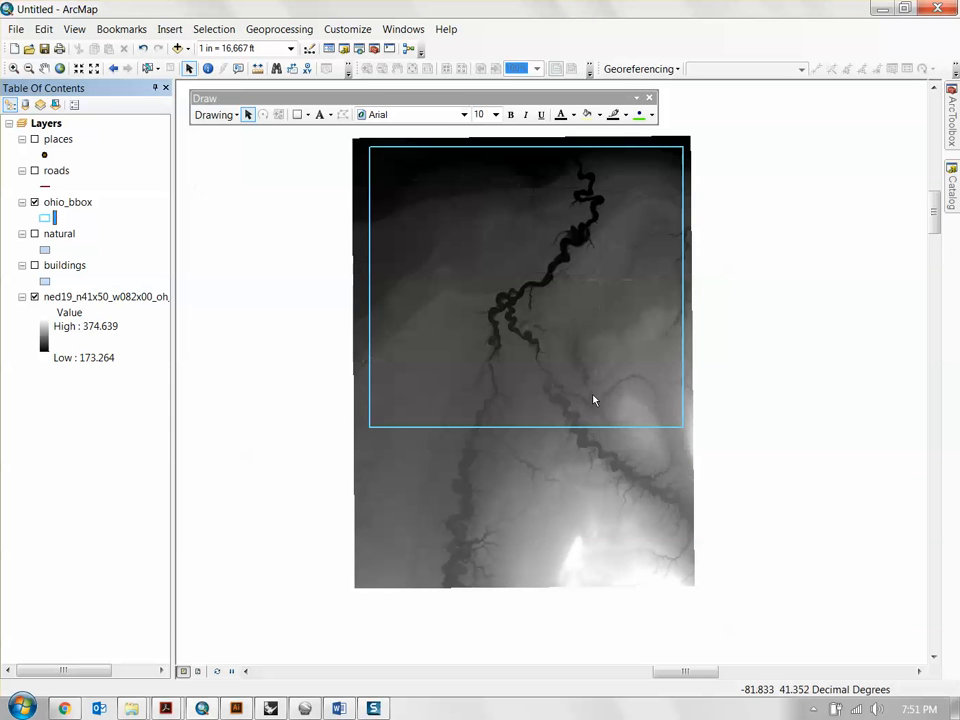
# Open the data frame's properties and set its clip option to Clip to shape
pyautogui.moveTo(664, 388); pyautogui.dragTo(649, 411)
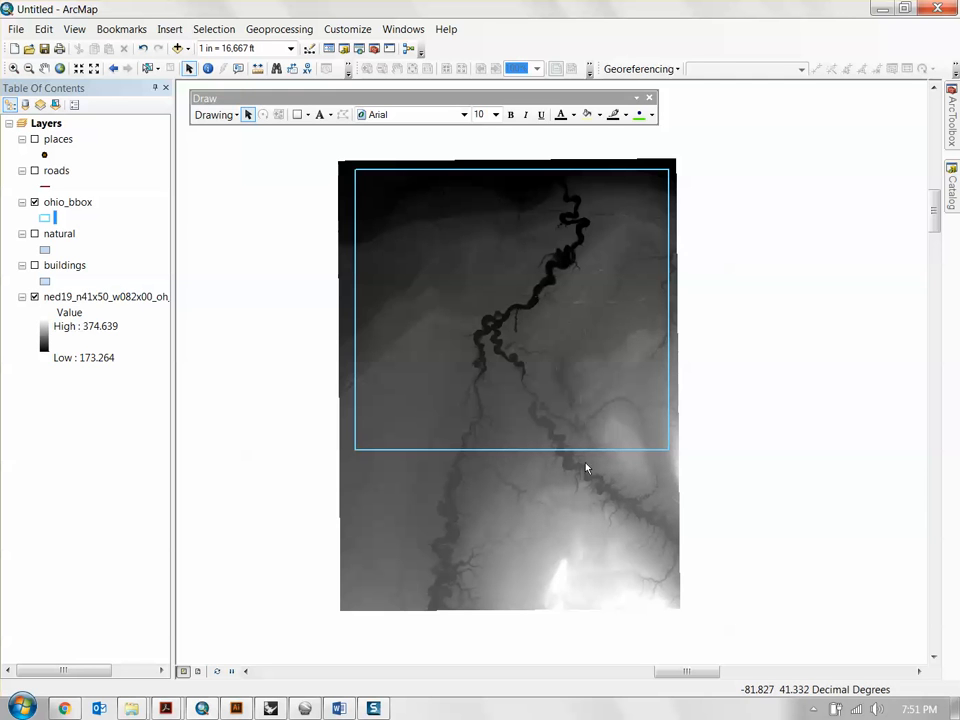
pyautogui.click(50, 130)
pyautogui.click(50, 130)
pyautogui.click(105, 136)
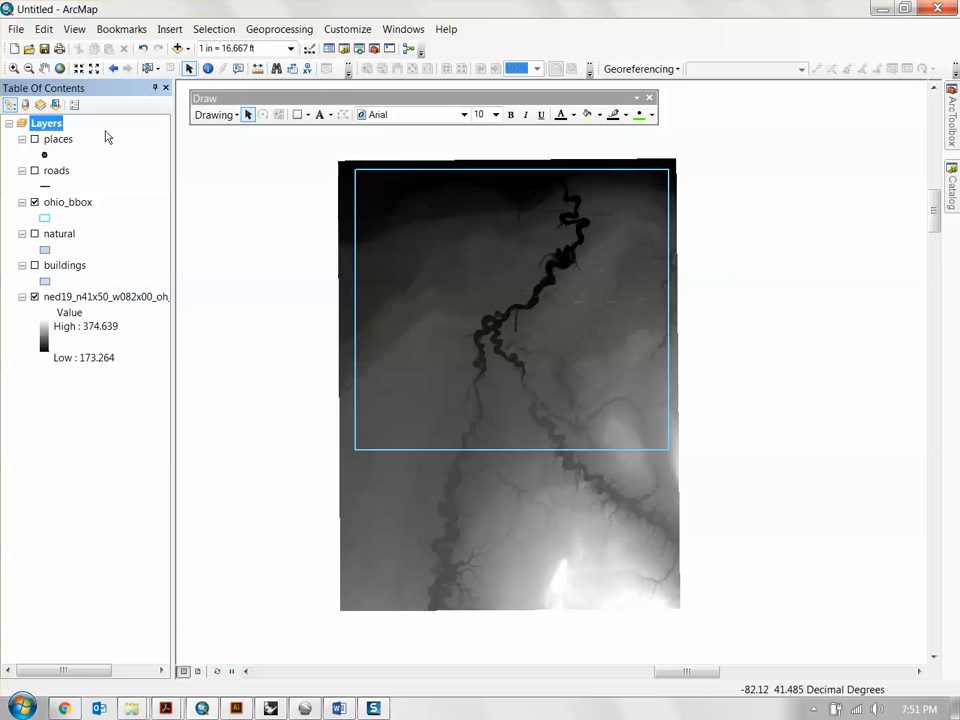
pyautogui.doubleClick(41, 124)
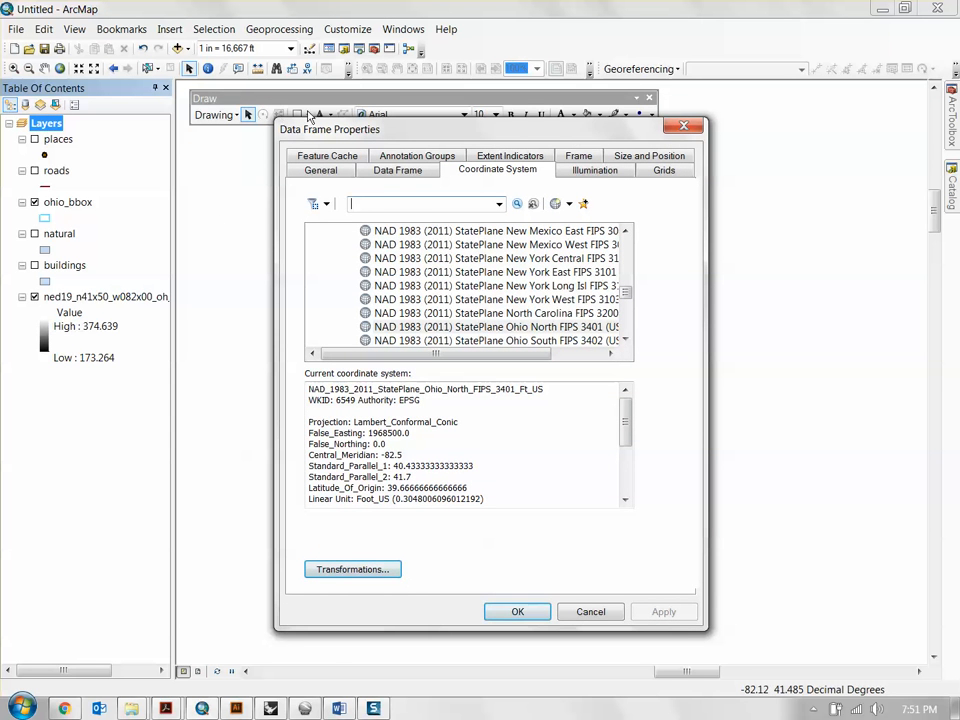
pyautogui.moveTo(338, 133); pyautogui.dragTo(351, 126)
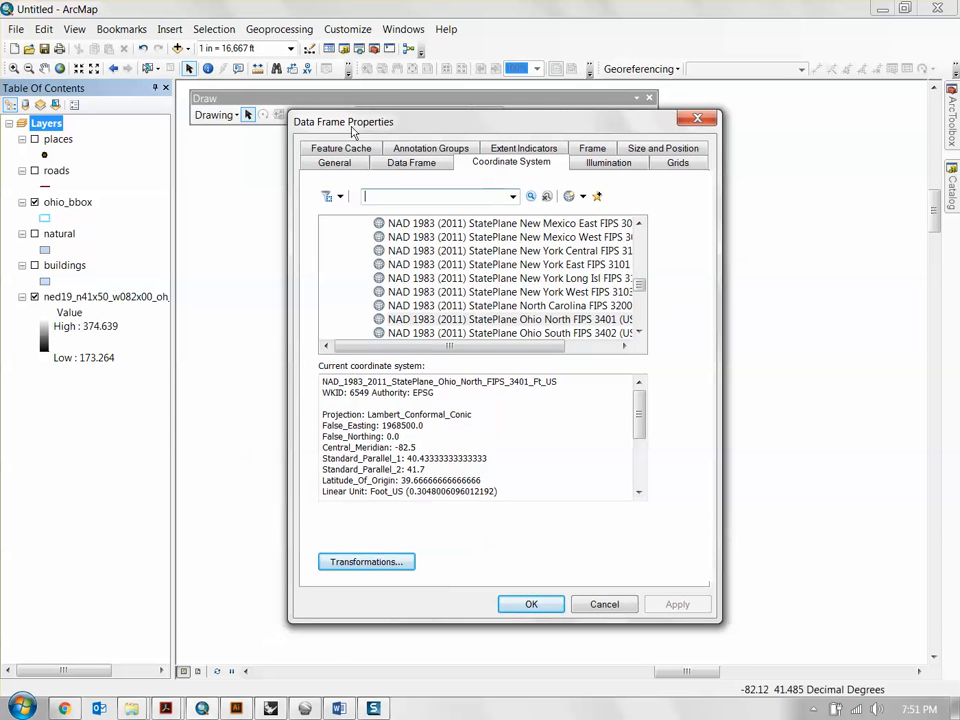
pyautogui.click(425, 168)
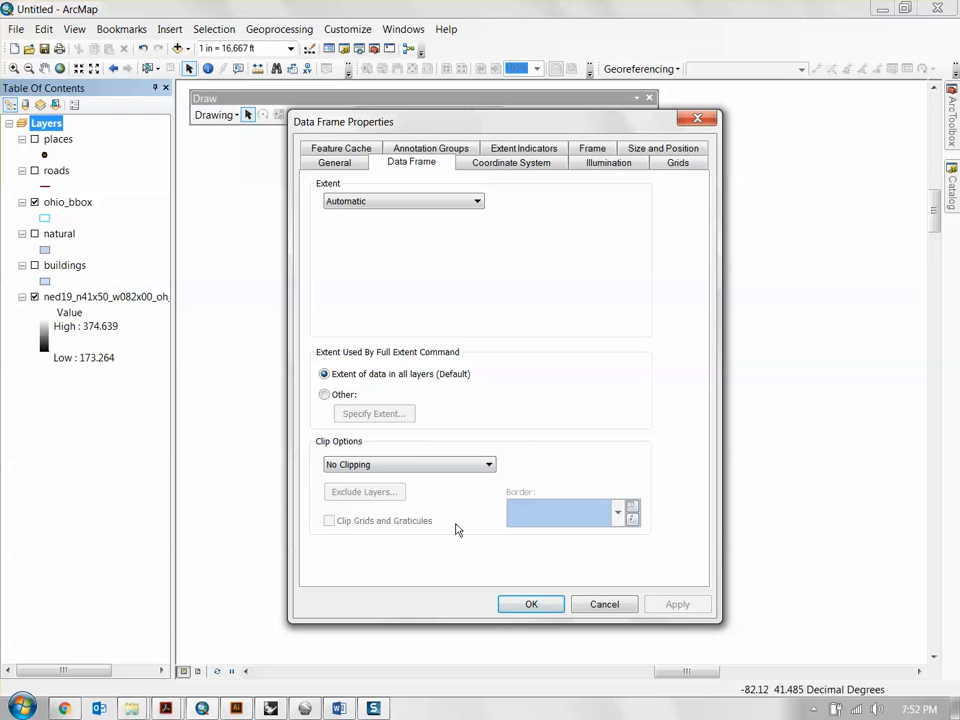
pyautogui.click(440, 473)
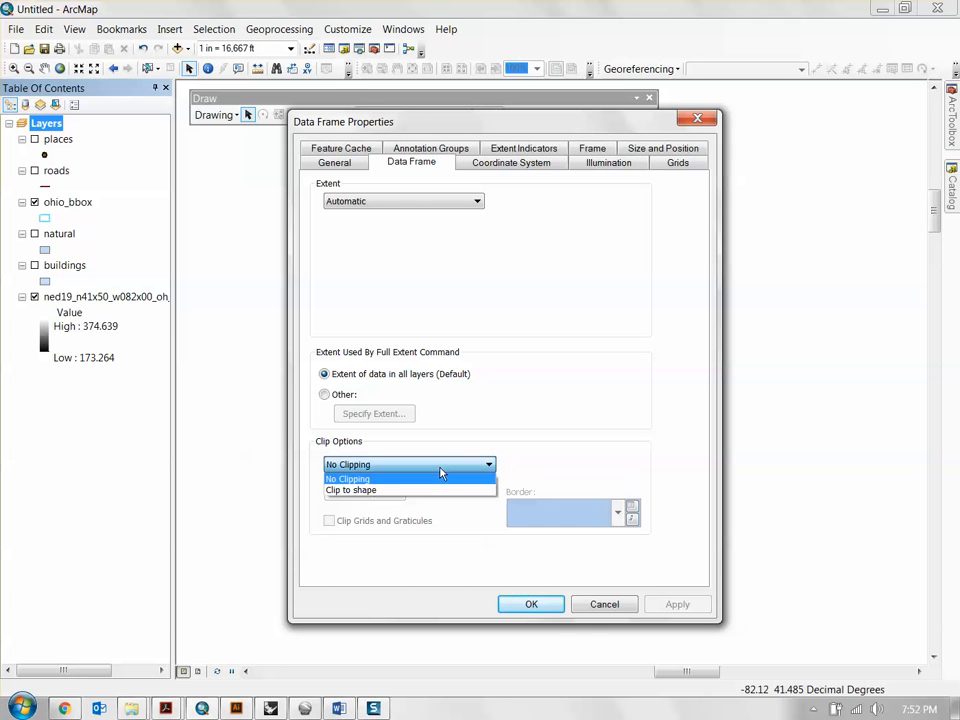
pyautogui.click(367, 490)
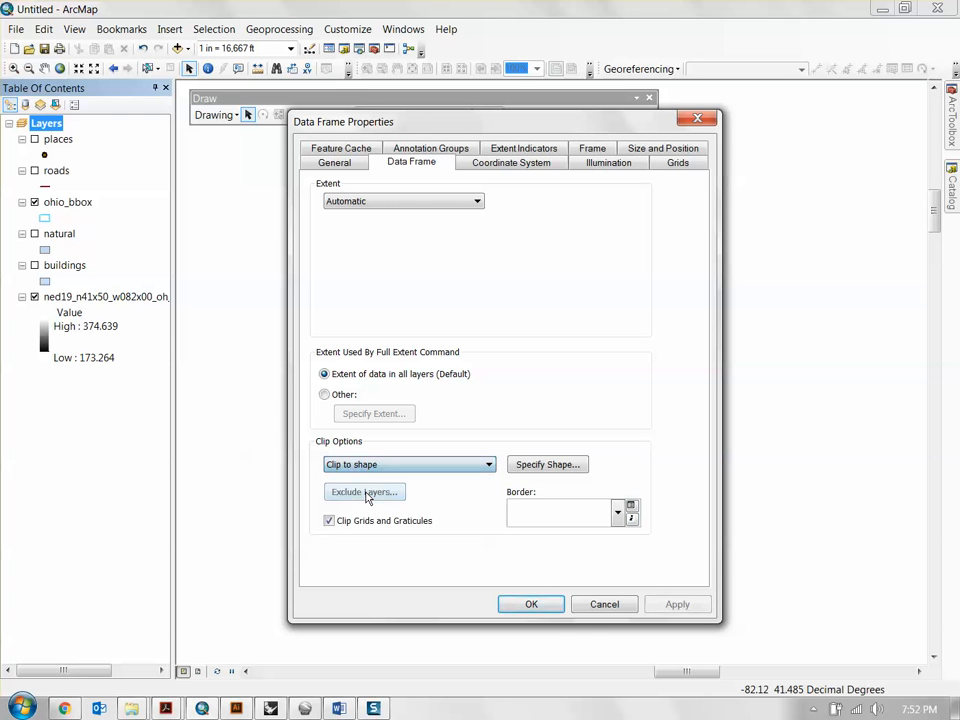
# Clip the data frame to the outline of all ohio_bbox features, applying the change with the current coordinate system
pyautogui.click(545, 469)
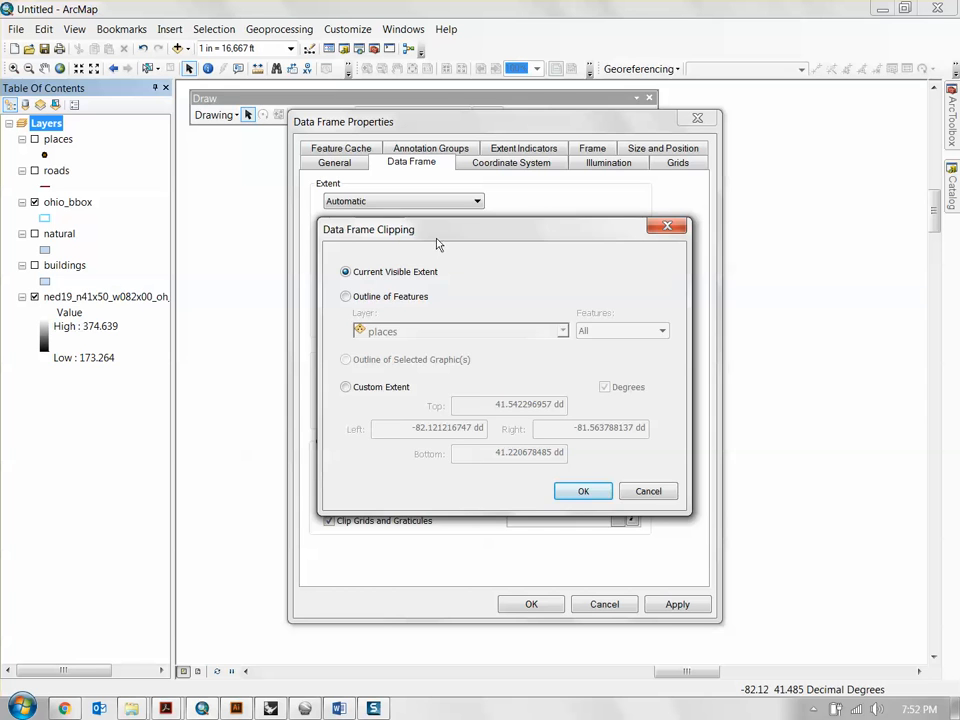
pyautogui.moveTo(438, 232); pyautogui.dragTo(480, 210)
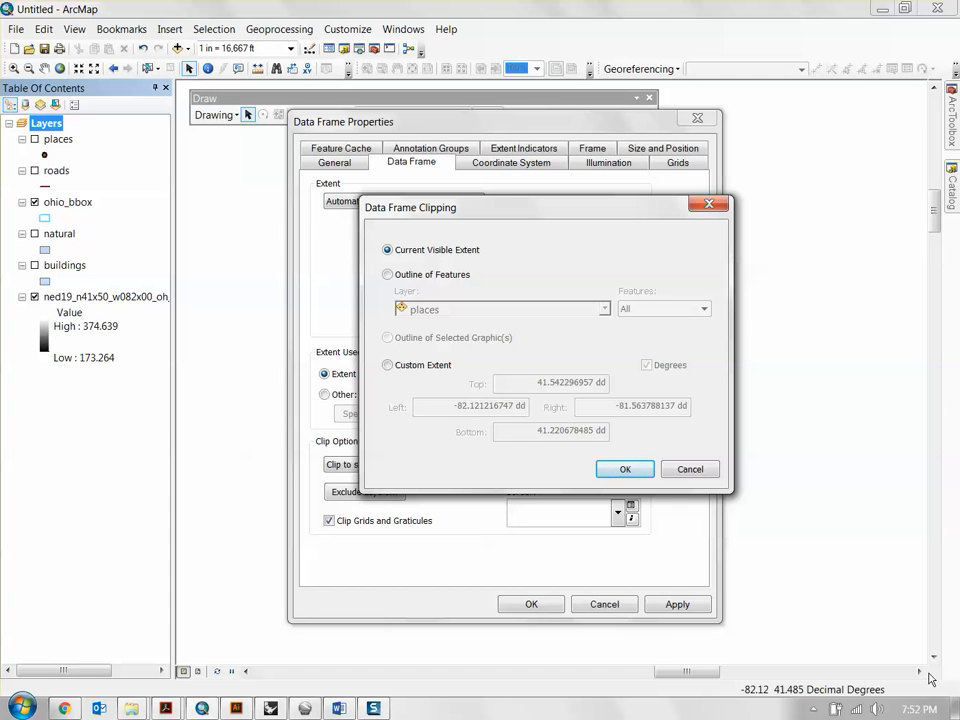
pyautogui.click(429, 277)
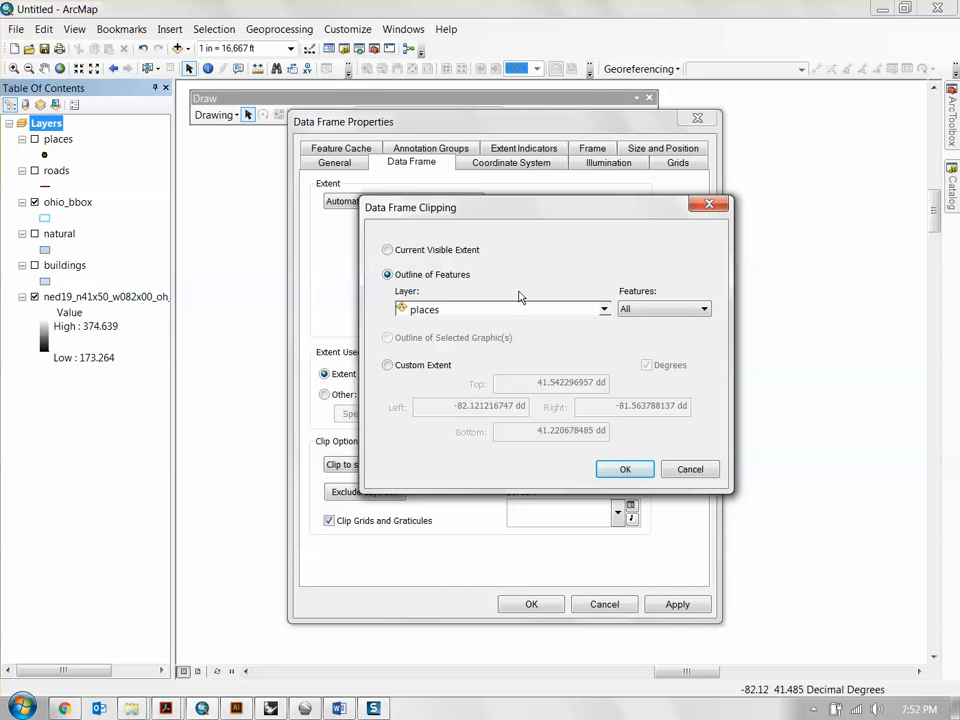
pyautogui.click(603, 309)
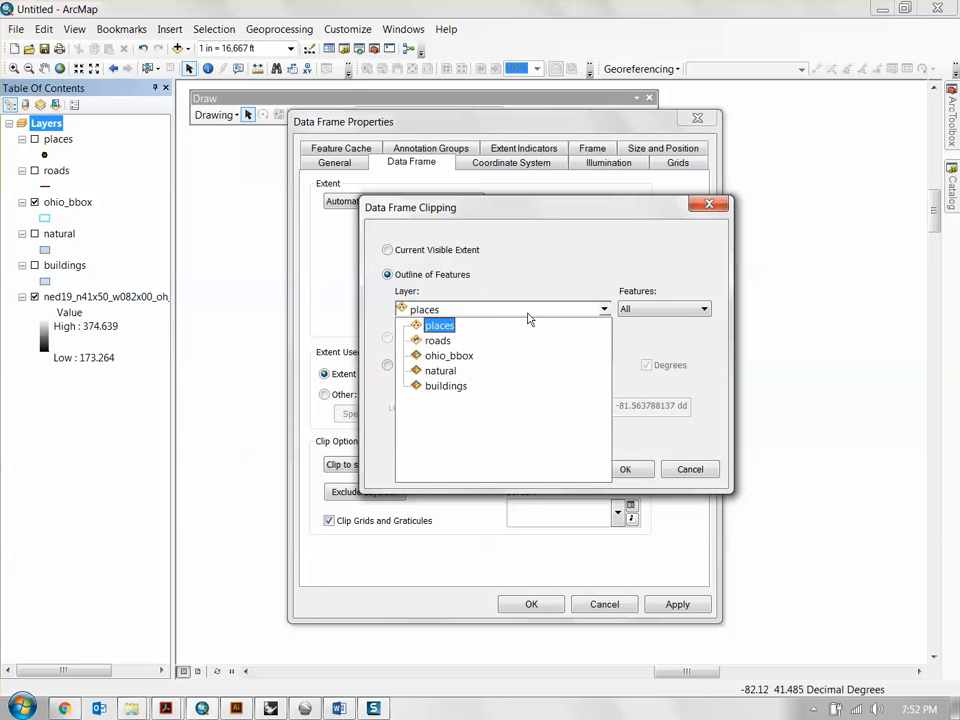
pyautogui.click(453, 363)
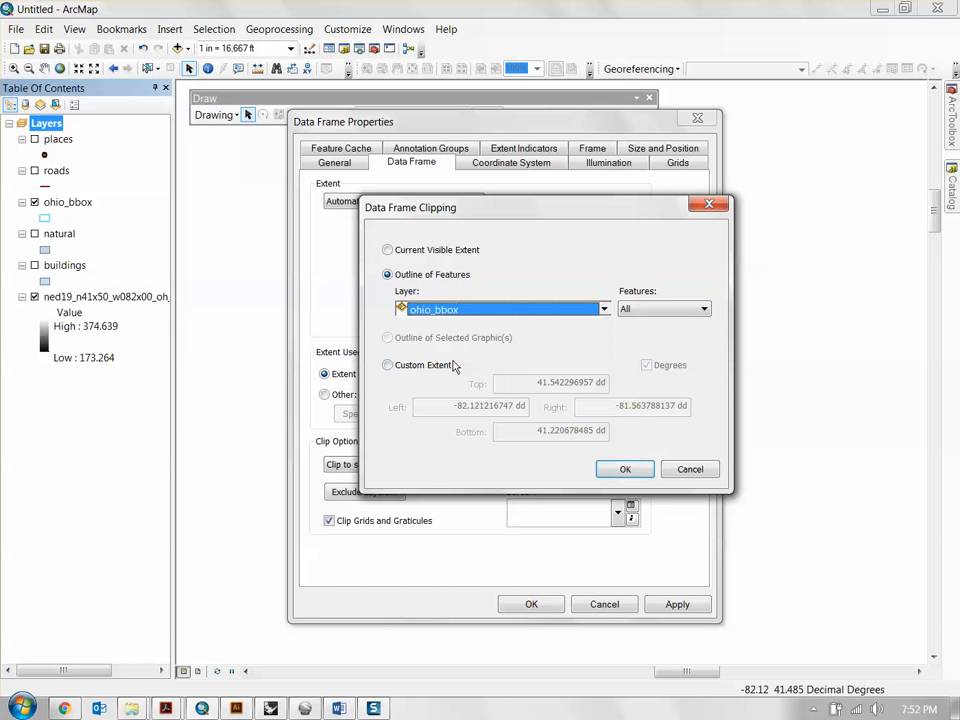
pyautogui.click(625, 470)
pyautogui.click(551, 605)
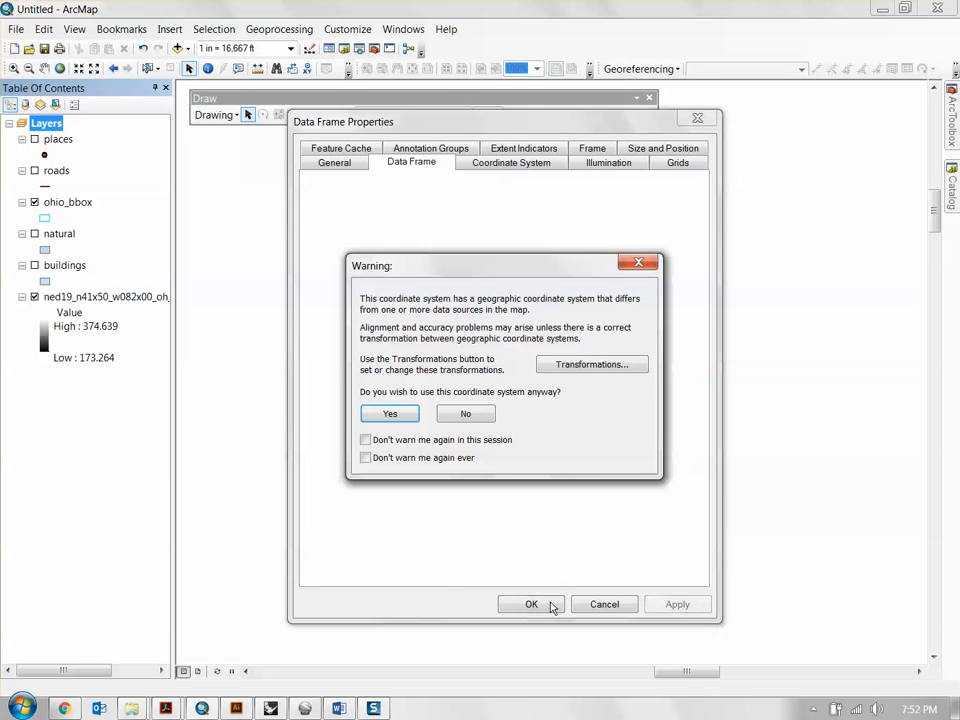
pyautogui.click(391, 414)
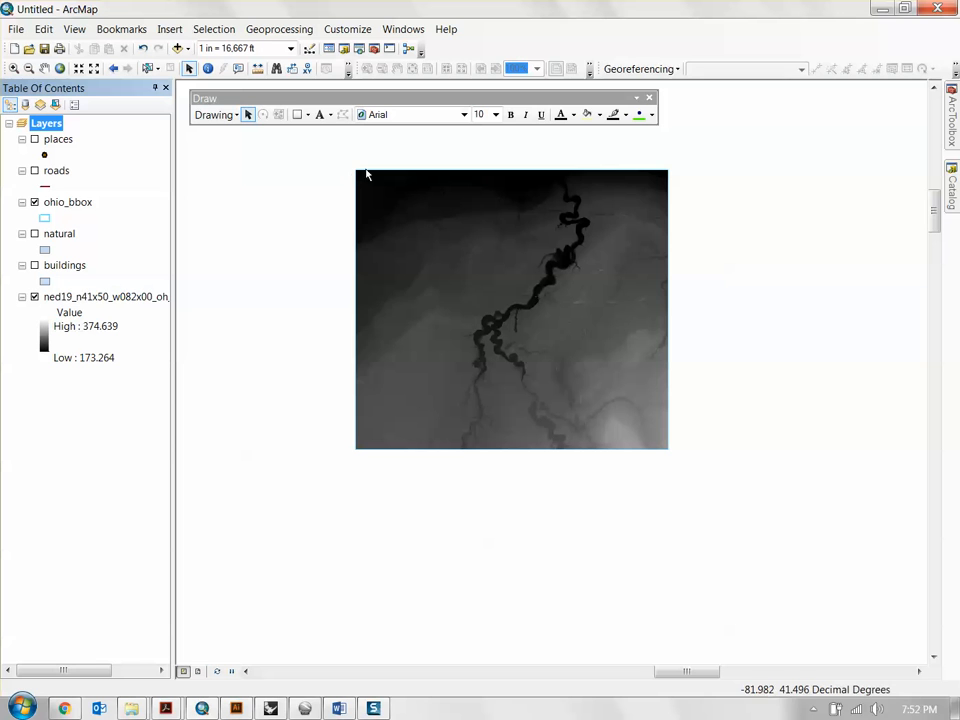
# Display the buildings layer to check its clipping against the bounding box, and hide it again
pyautogui.moveTo(446, 272); pyautogui.dragTo(472, 324)
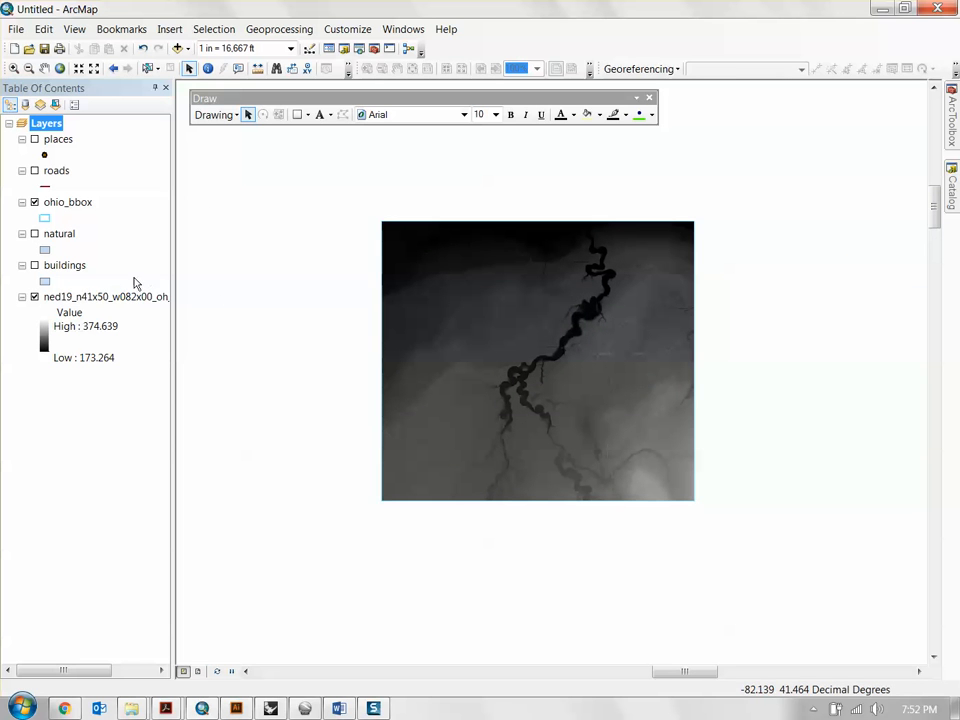
pyautogui.click(34, 266)
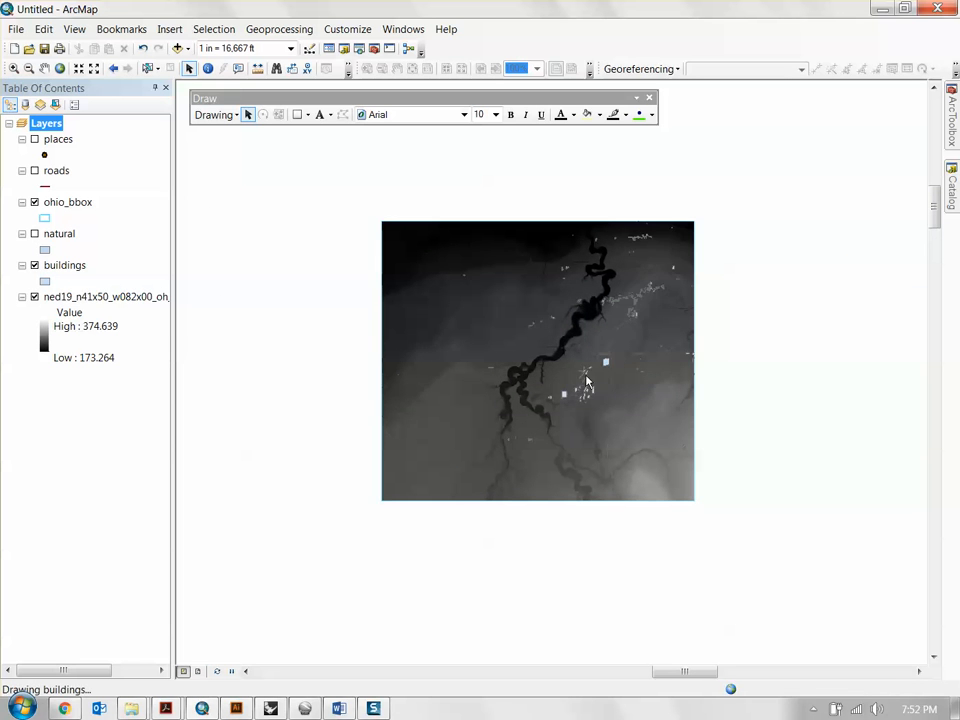
pyautogui.scroll(1, 354, 343)
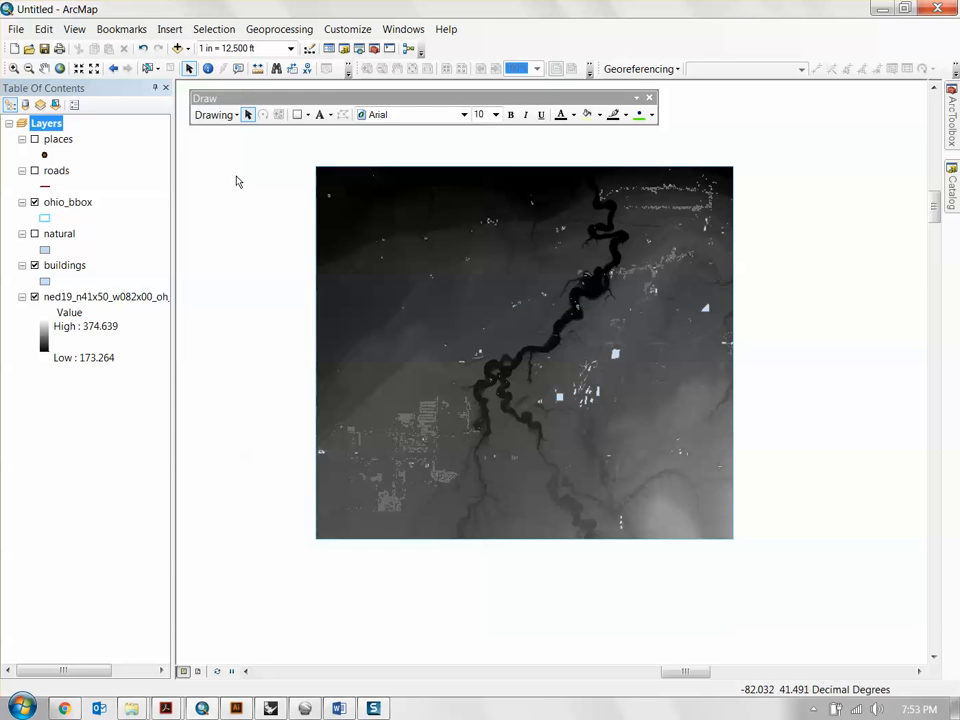
pyautogui.click(35, 266)
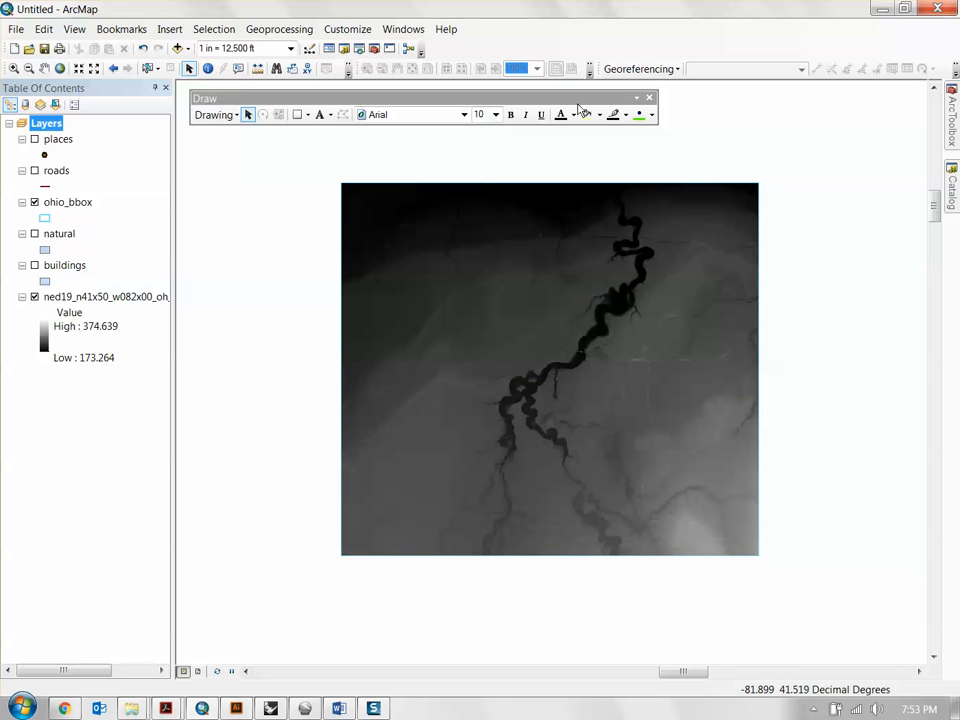
# Close the Draw toolbar and bookmark a 1 in = 6,667 ft view of the clipped raster as "ohio view"
pyautogui.click(649, 97)
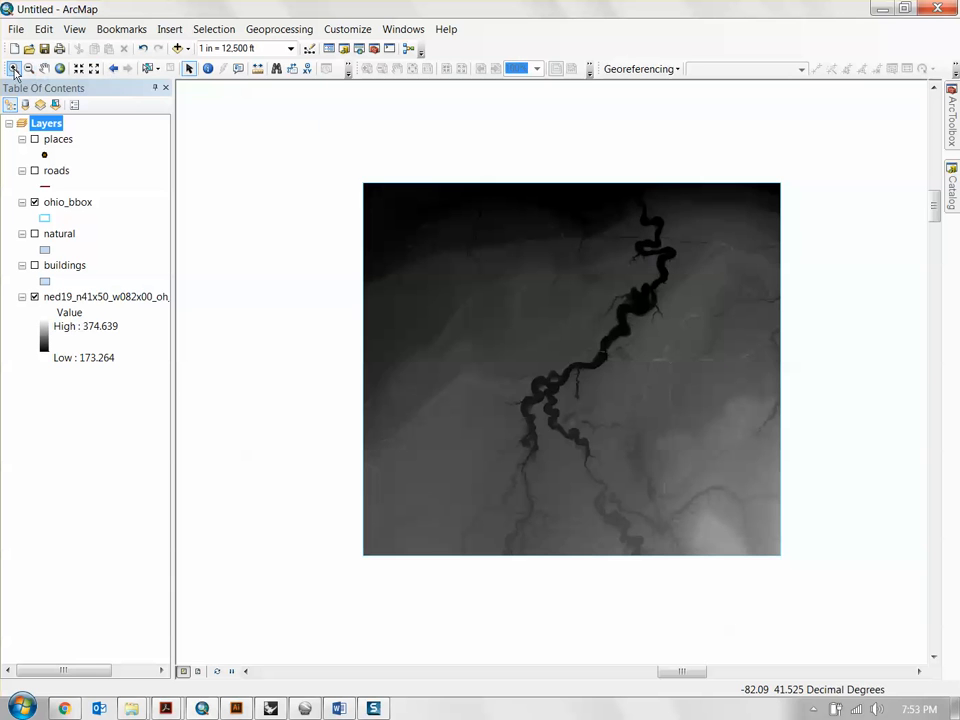
pyautogui.scroll(2, 568, 334)
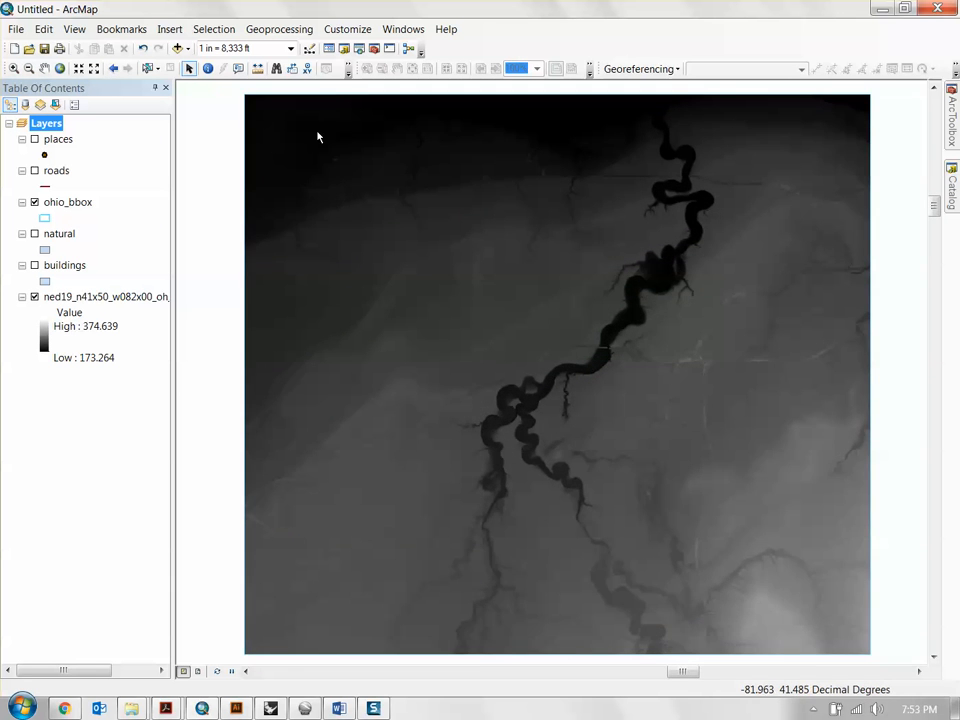
pyautogui.scroll(1, 780, 338)
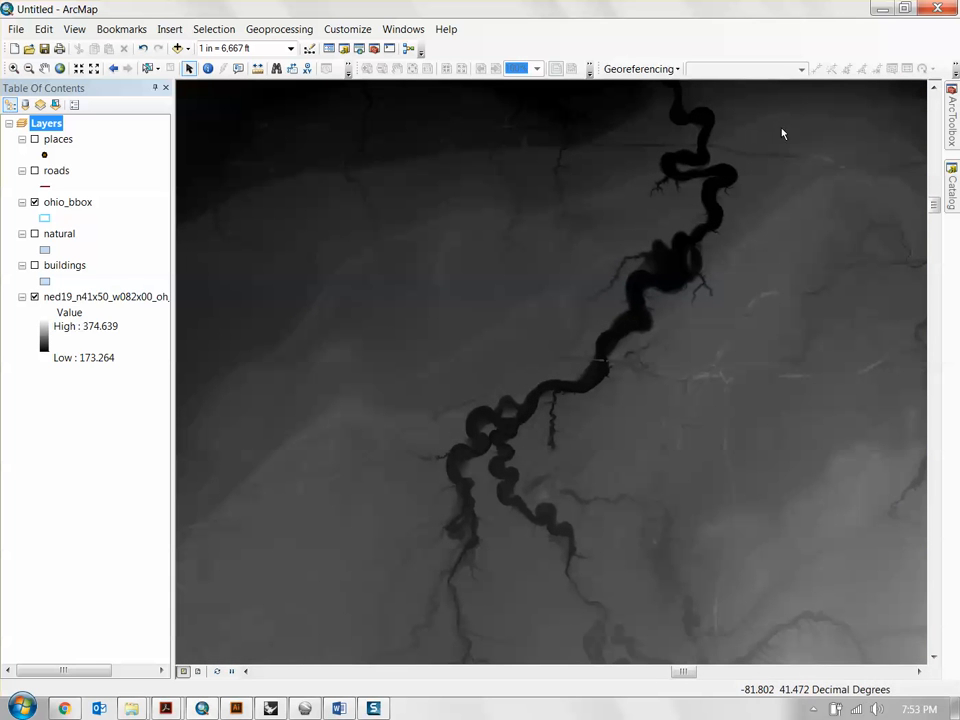
pyautogui.click(123, 33)
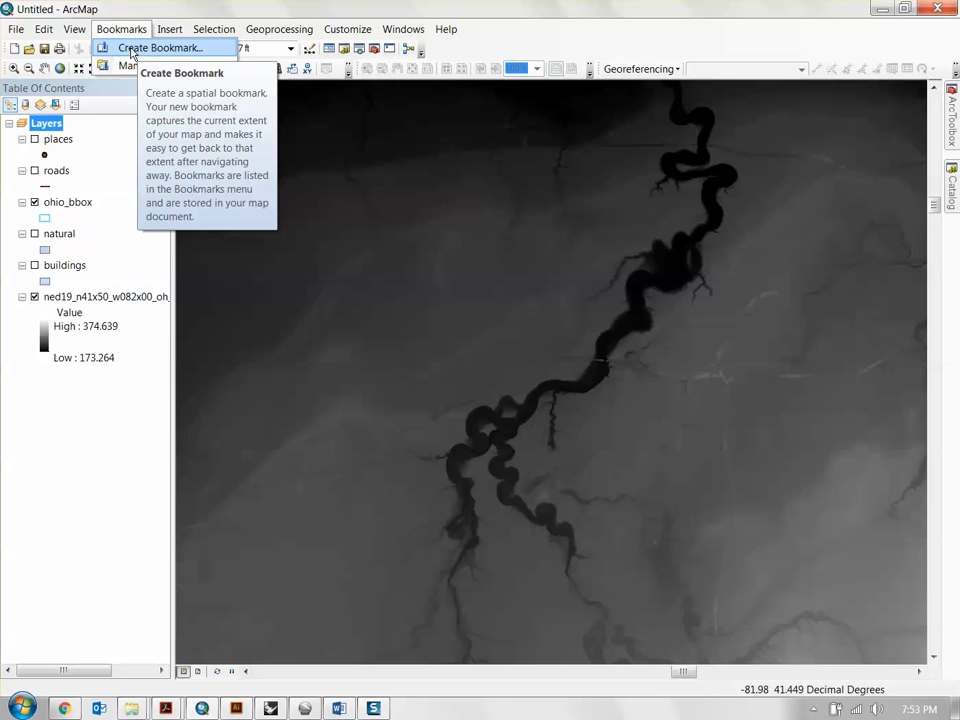
pyautogui.click(131, 50)
pyautogui.moveTo(528, 319); pyautogui.dragTo(585, 318)
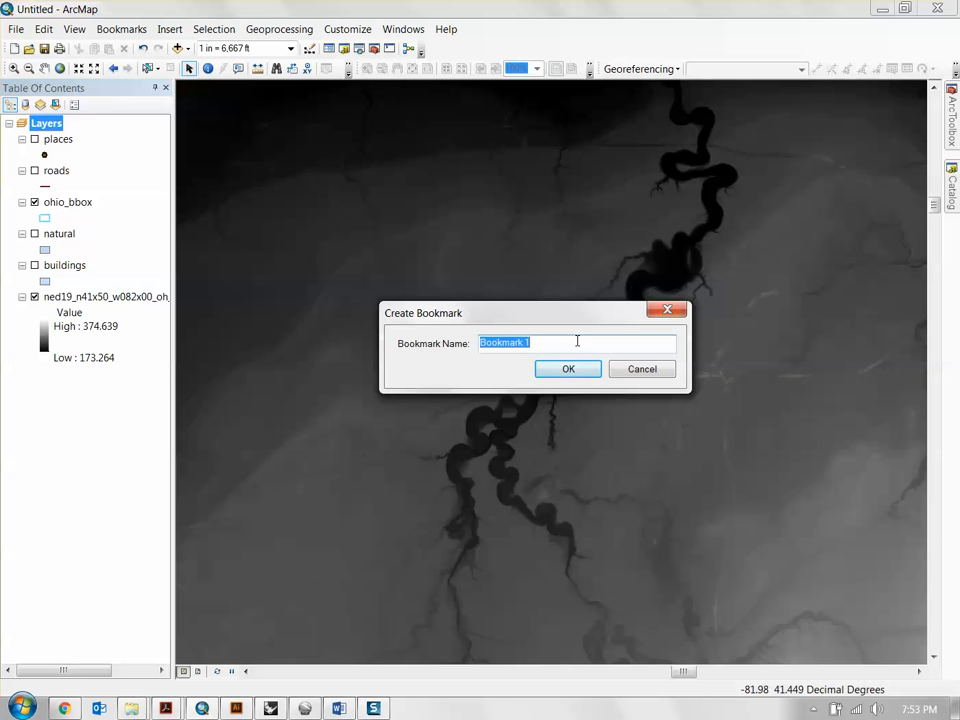
pyautogui.write('ohio view')
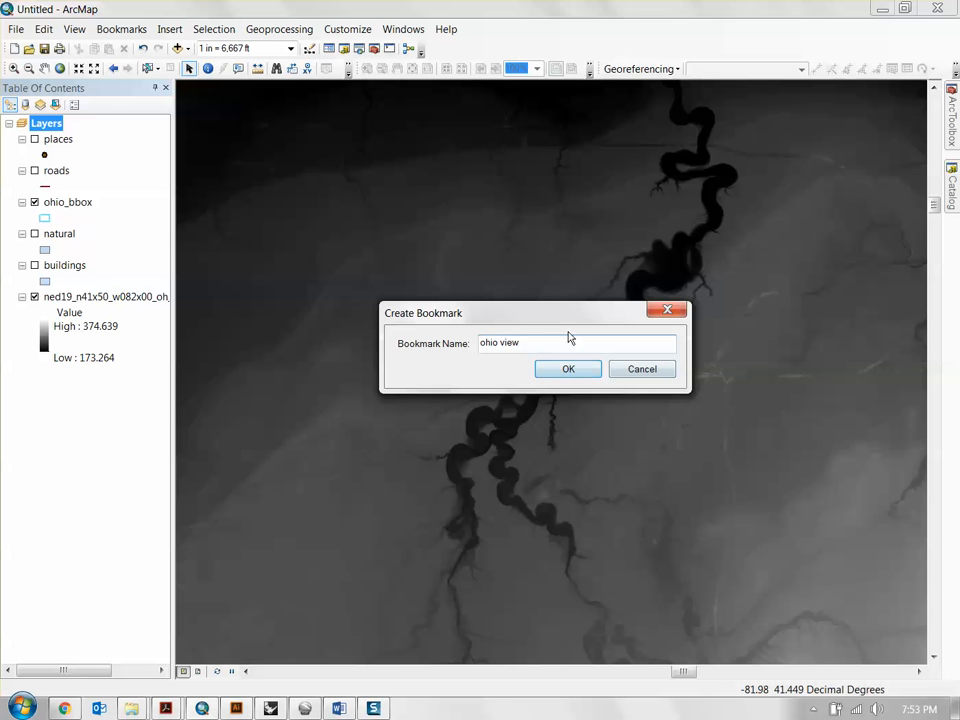
pyautogui.click(568, 369)
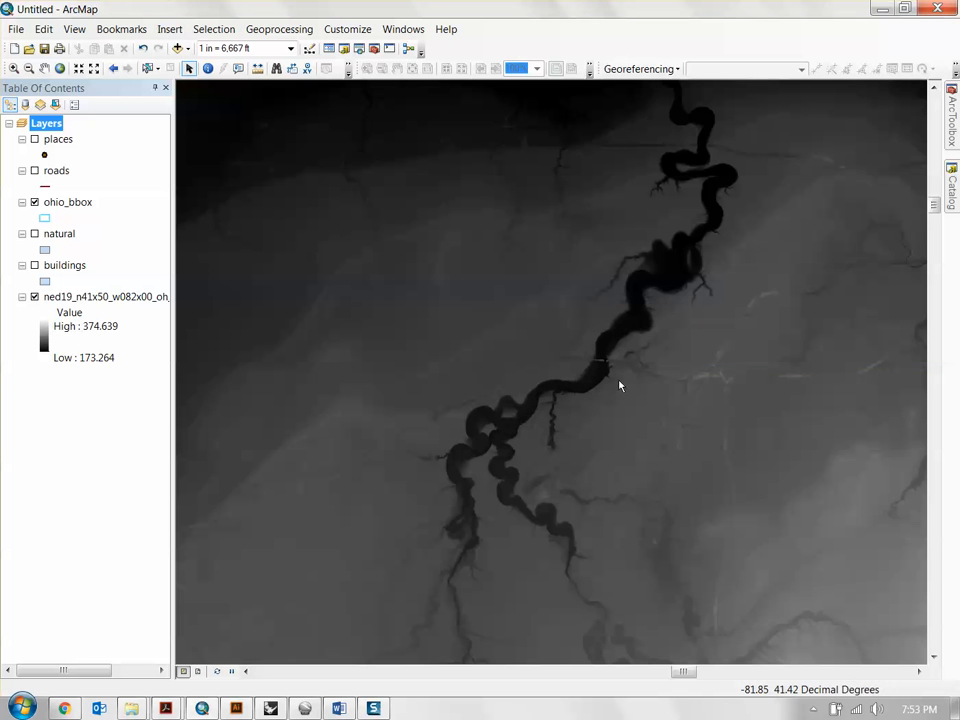
# Test the ohio view bookmark by panning away across the raster and returning to the saved extent
pyautogui.moveTo(823, 329); pyautogui.dragTo(658, 476)
pyautogui.moveTo(388, 394); pyautogui.dragTo(799, 259)
pyautogui.moveTo(354, 475); pyautogui.dragTo(536, 315)
pyautogui.moveTo(766, 314); pyautogui.dragTo(497, 463)
pyautogui.moveTo(638, 283); pyautogui.dragTo(384, 480)
pyautogui.moveTo(587, 450); pyautogui.dragTo(426, 441)
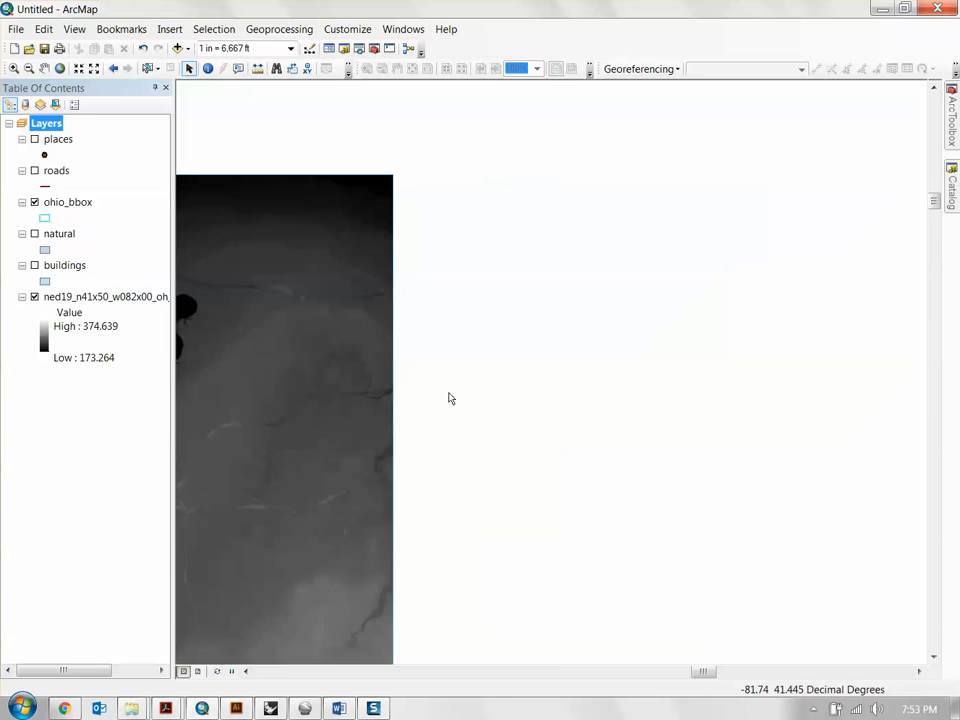
pyautogui.moveTo(344, 375)
pyautogui.mouseDown()
pyautogui.moveTo(540, 320)
pyautogui.moveTo(534, 343)
pyautogui.mouseUp()
pyautogui.click(138, 35)
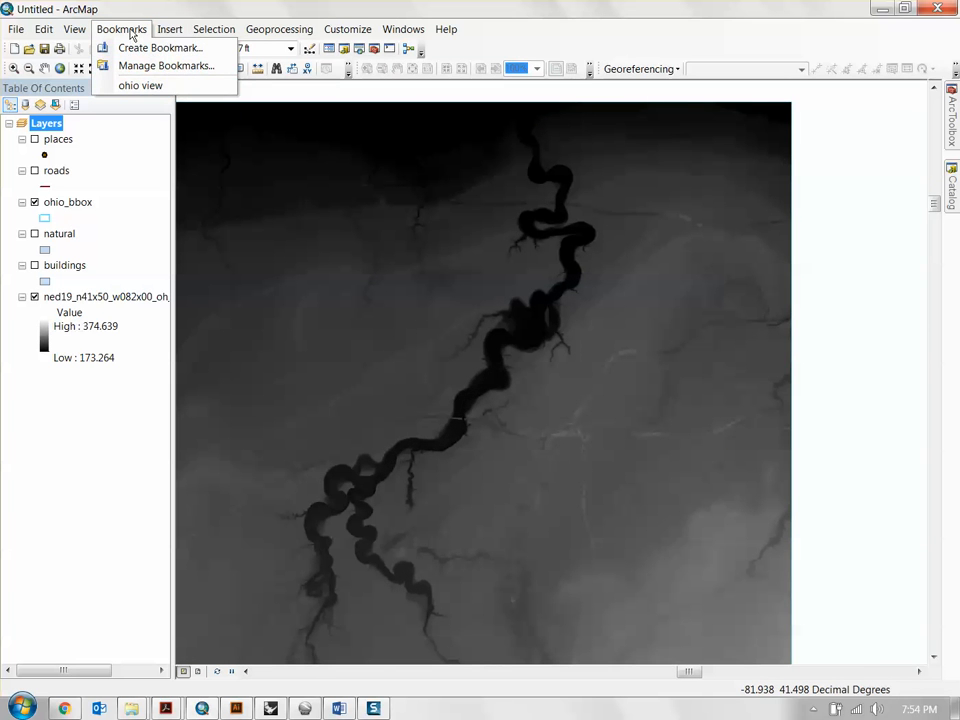
pyautogui.click(140, 87)
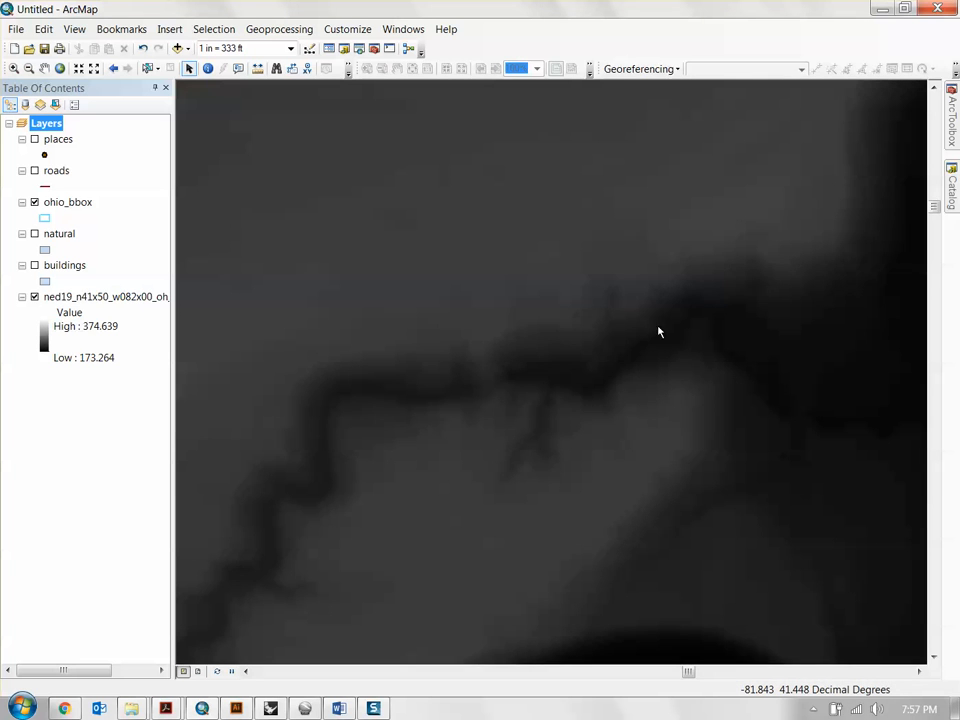
# Hide the elevation raster and briefly display the roads layer on its own before hiding it again
pyautogui.click(34, 297)
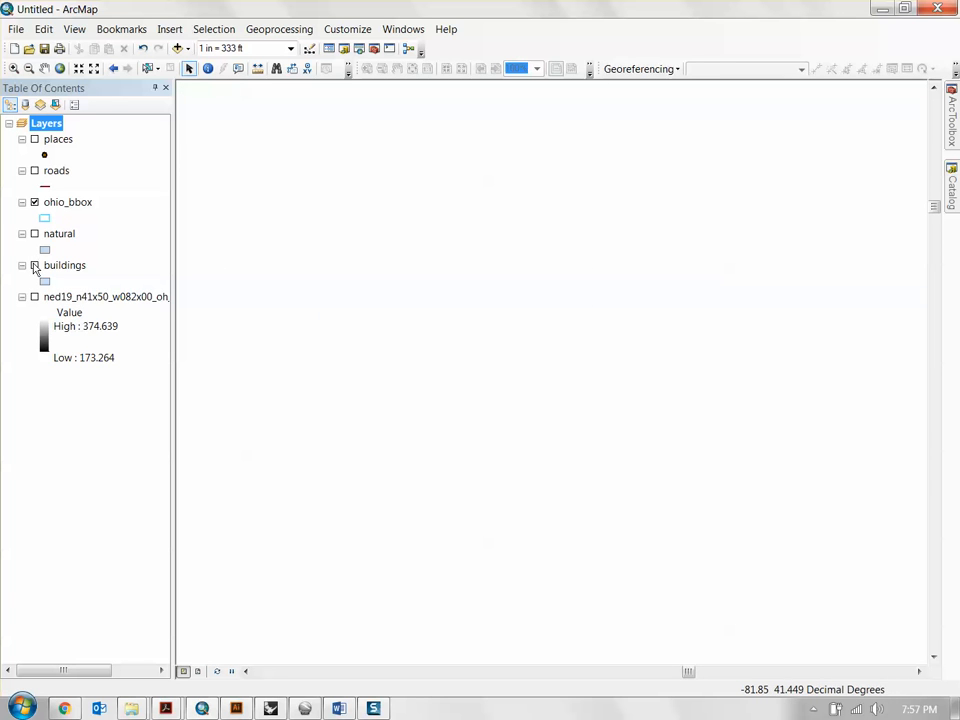
pyautogui.click(35, 171)
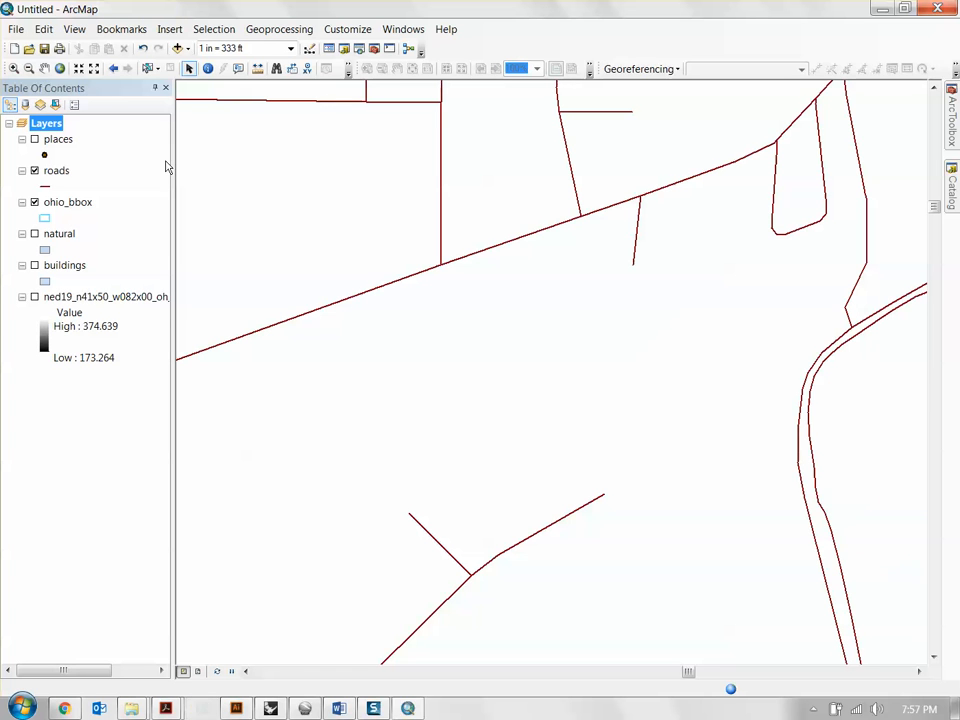
pyautogui.click(55, 171)
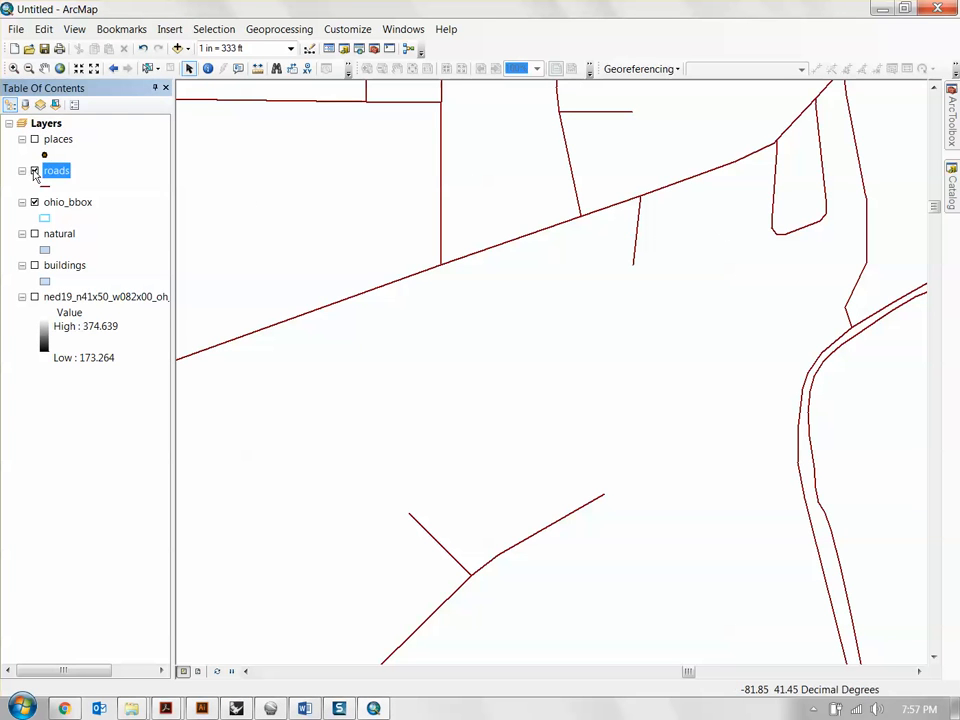
pyautogui.click(34, 171)
# Return to the ohio view bookmark and display the elevation raster together with the roads layer
pyautogui.click(121, 29)
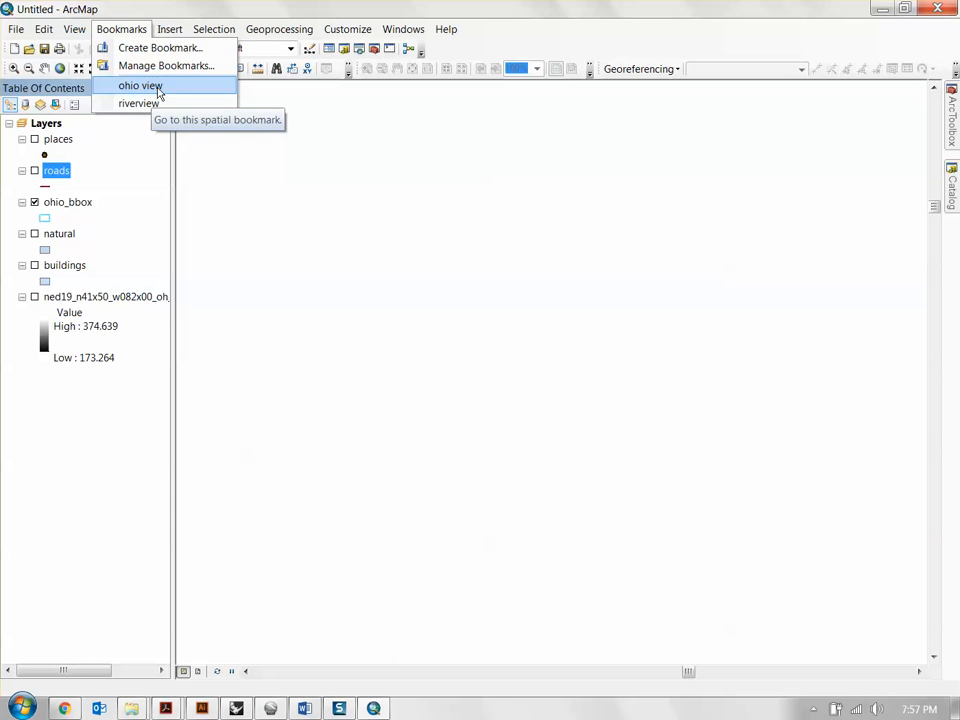
pyautogui.click(158, 88)
pyautogui.click(115, 29)
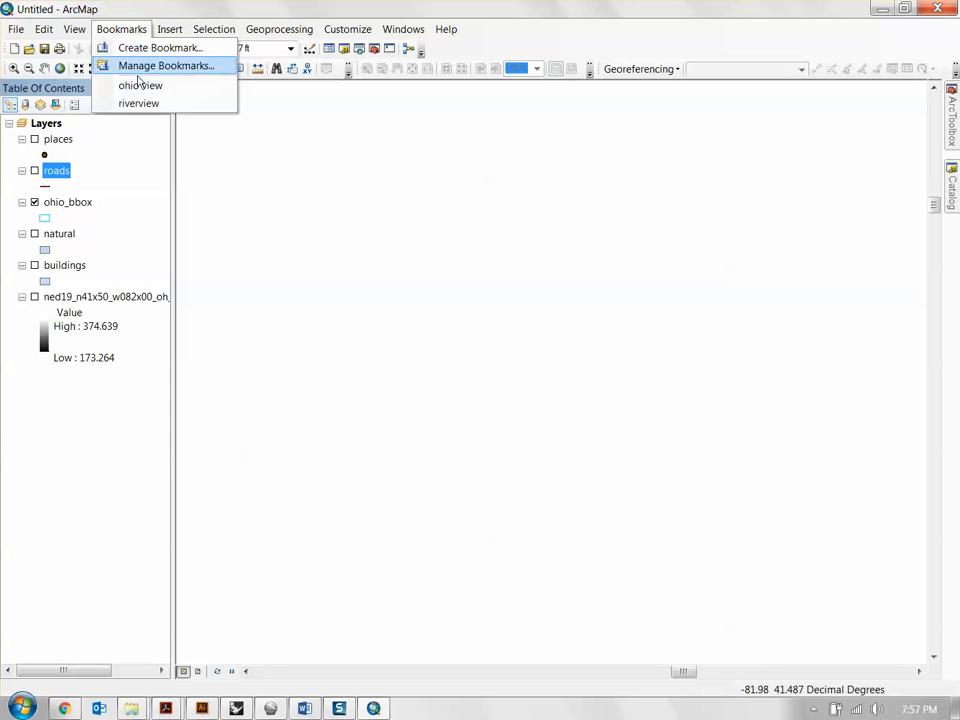
pyautogui.click(34, 297)
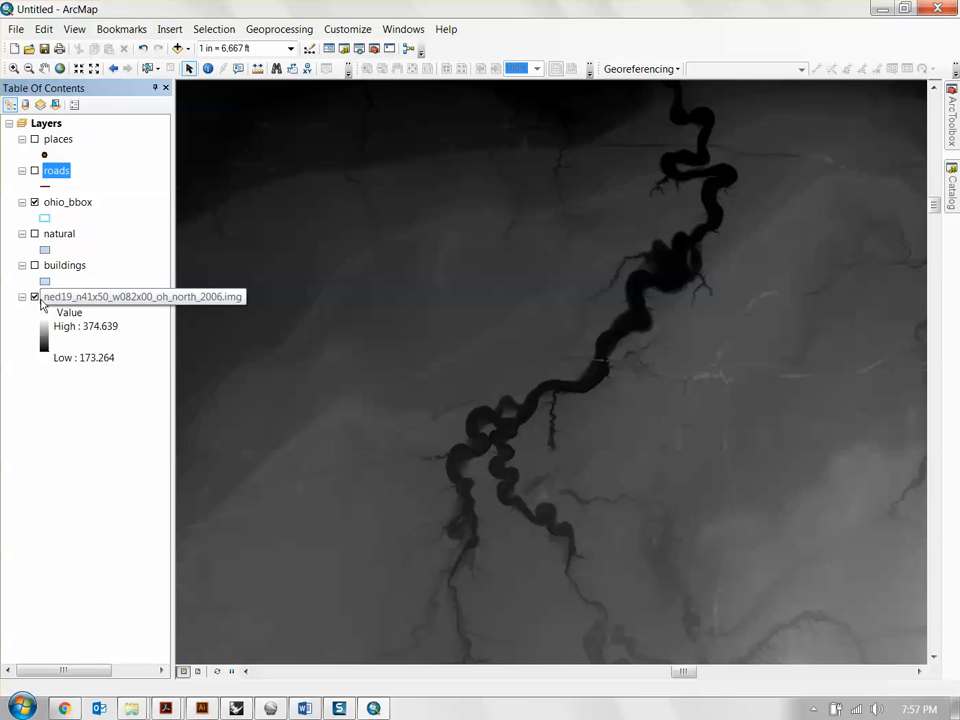
pyautogui.click(34, 171)
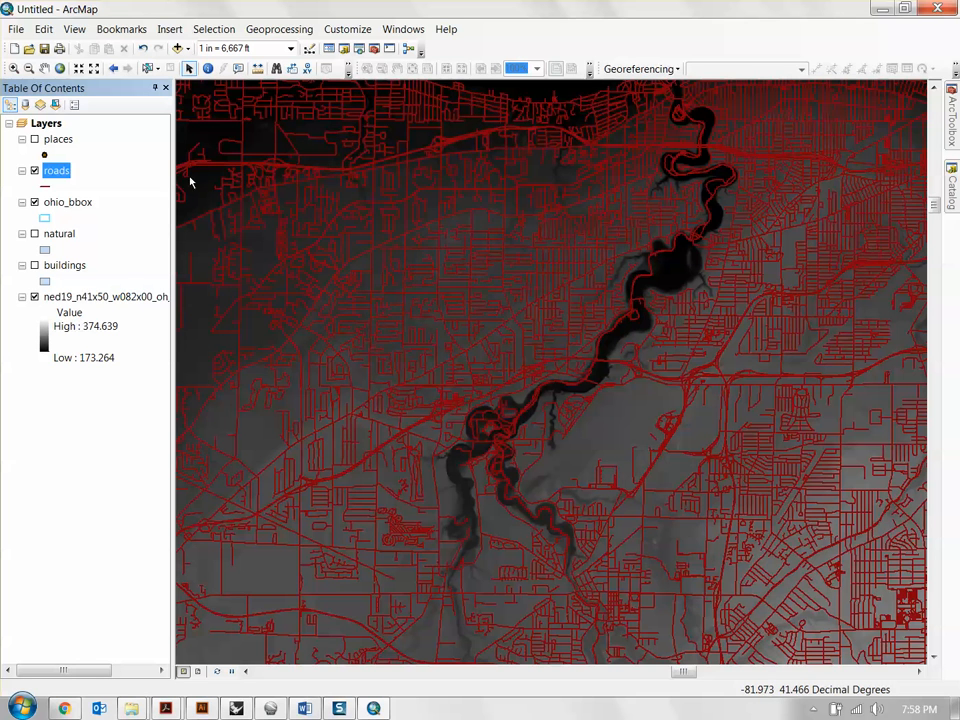
# Open a data export for the roads layer, limited to all features in view extent and using the data frame's coordinate system
pyautogui.rightClick(59, 176)
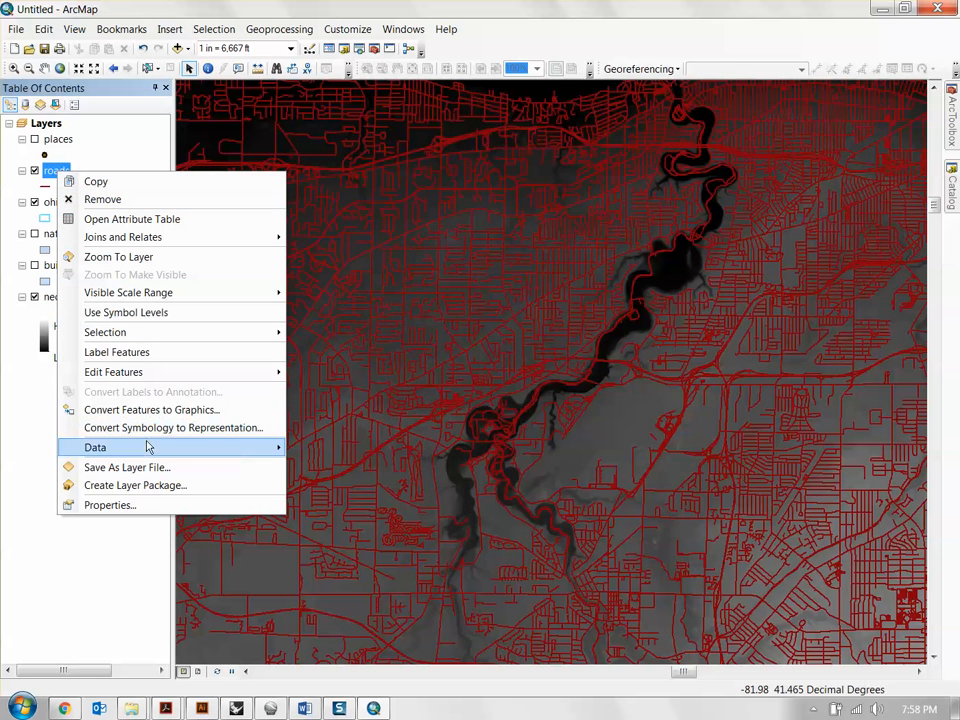
pyautogui.moveTo(155, 458)
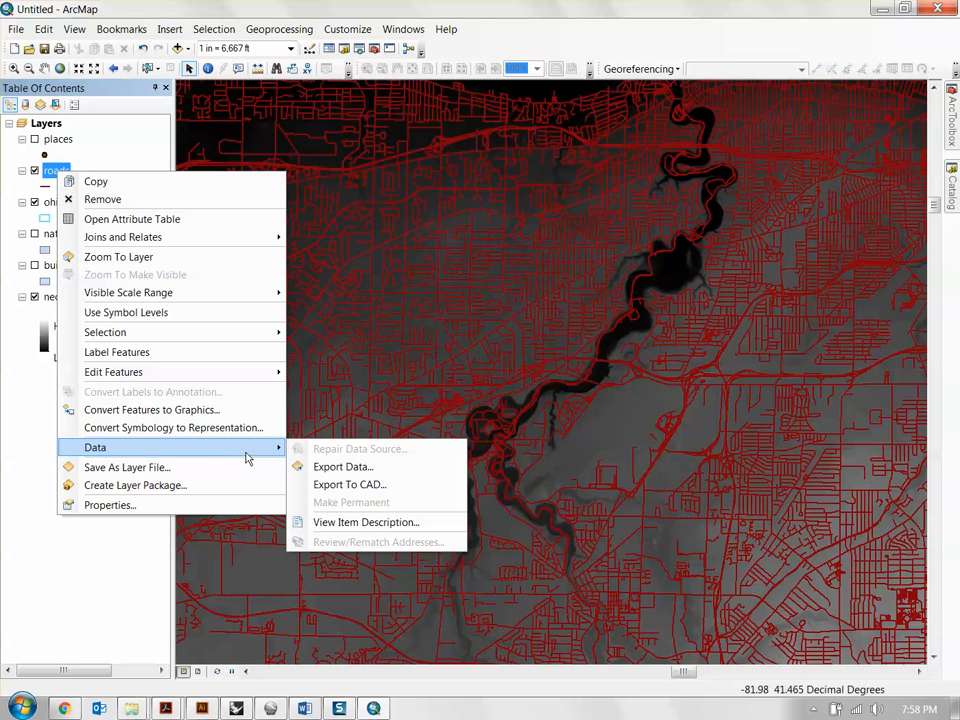
pyautogui.click(343, 467)
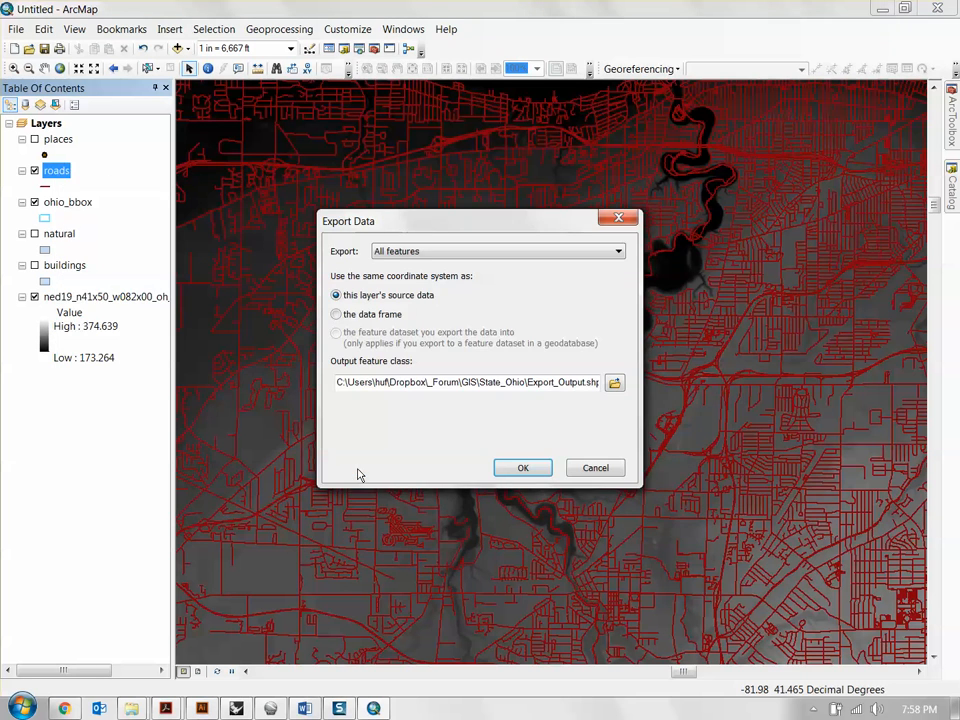
pyautogui.moveTo(431, 224); pyautogui.dragTo(465, 215)
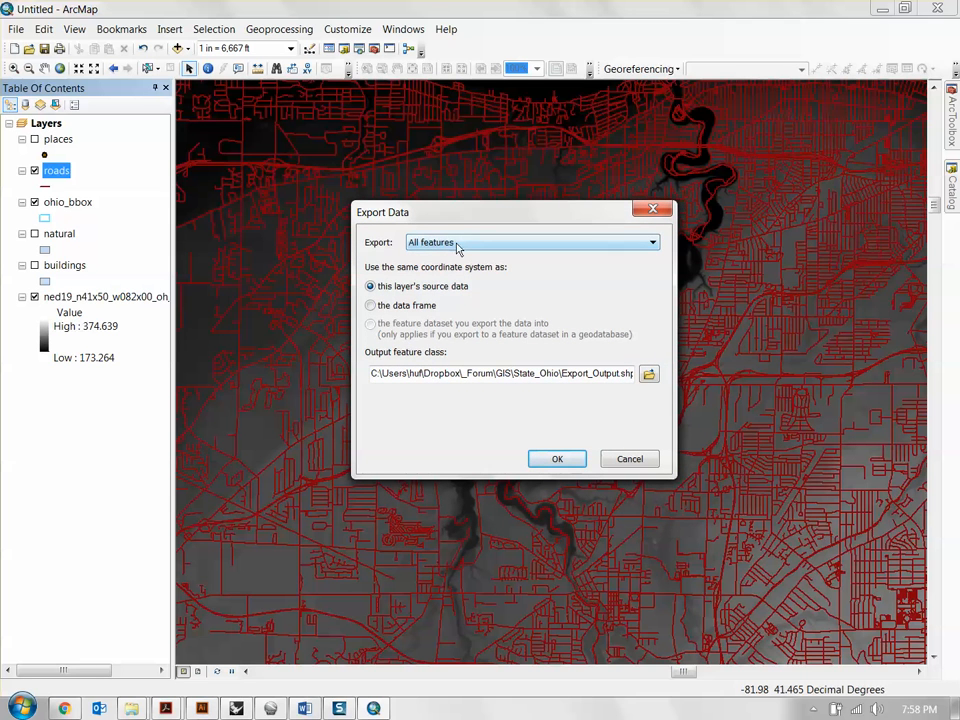
pyautogui.click(446, 249)
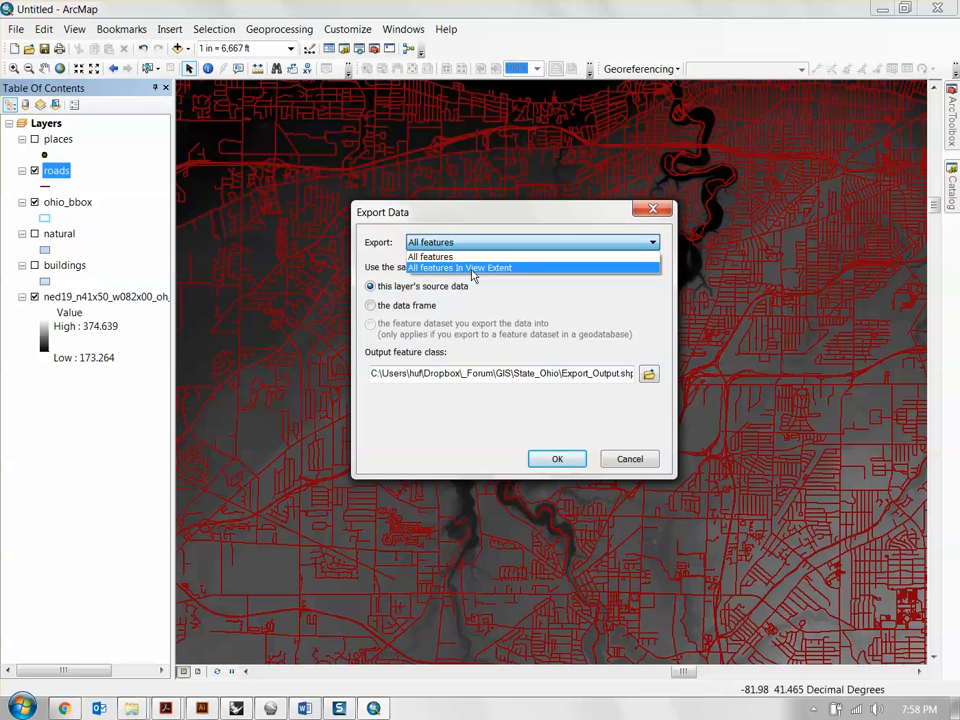
pyautogui.click(471, 269)
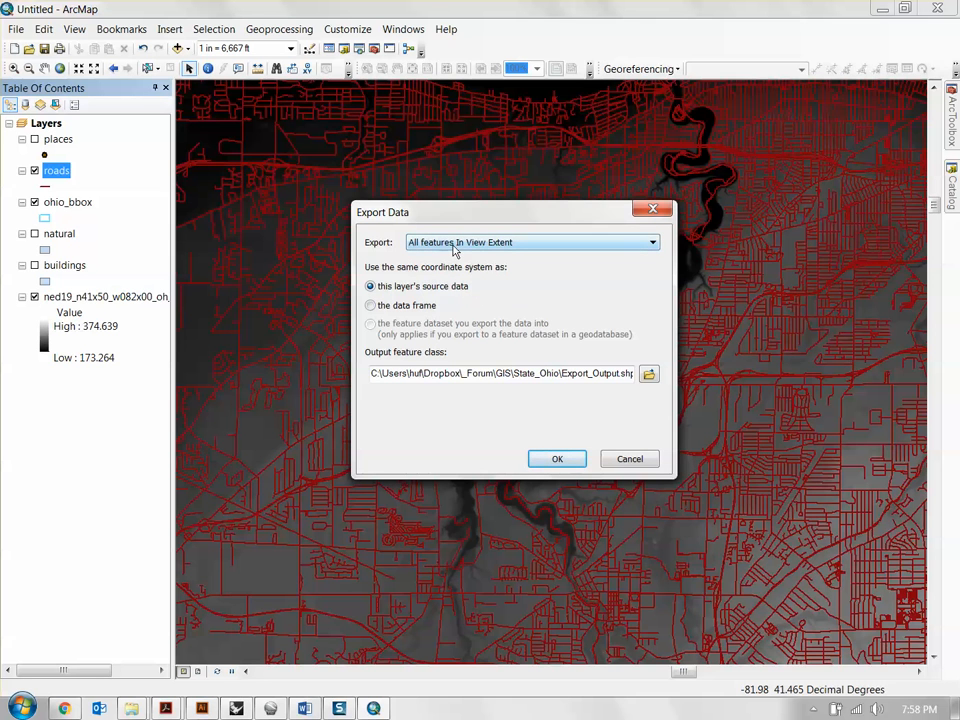
pyautogui.moveTo(545, 212); pyautogui.dragTo(556, 228)
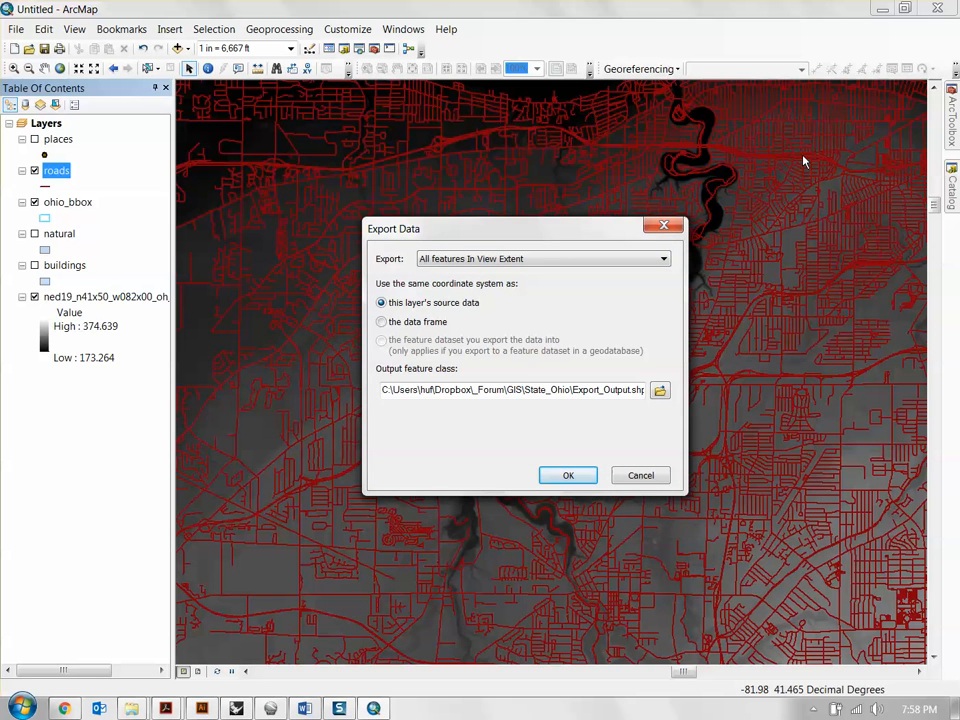
pyautogui.moveTo(563, 227); pyautogui.dragTo(588, 213)
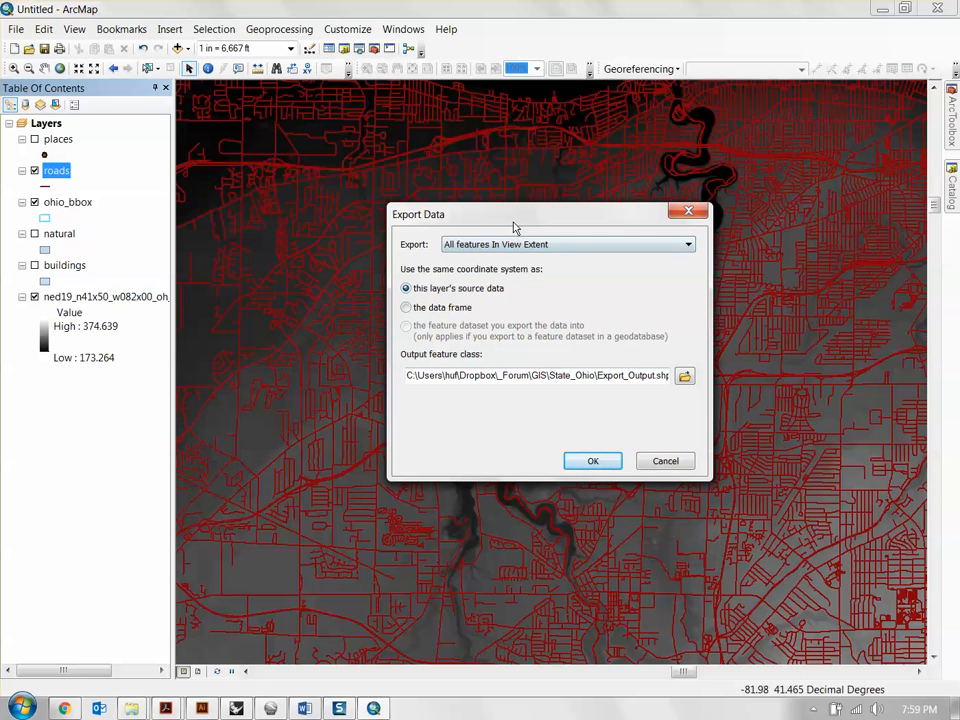
pyautogui.moveTo(513, 228); pyautogui.dragTo(509, 273)
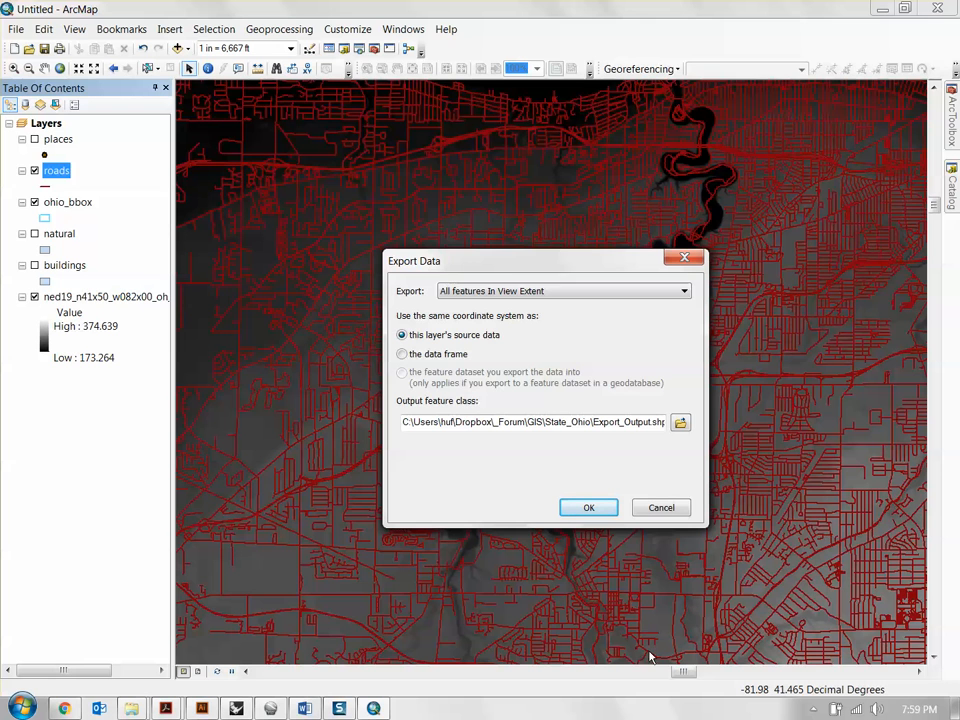
pyautogui.click(421, 360)
pyautogui.moveTo(501, 274); pyautogui.dragTo(522, 213)
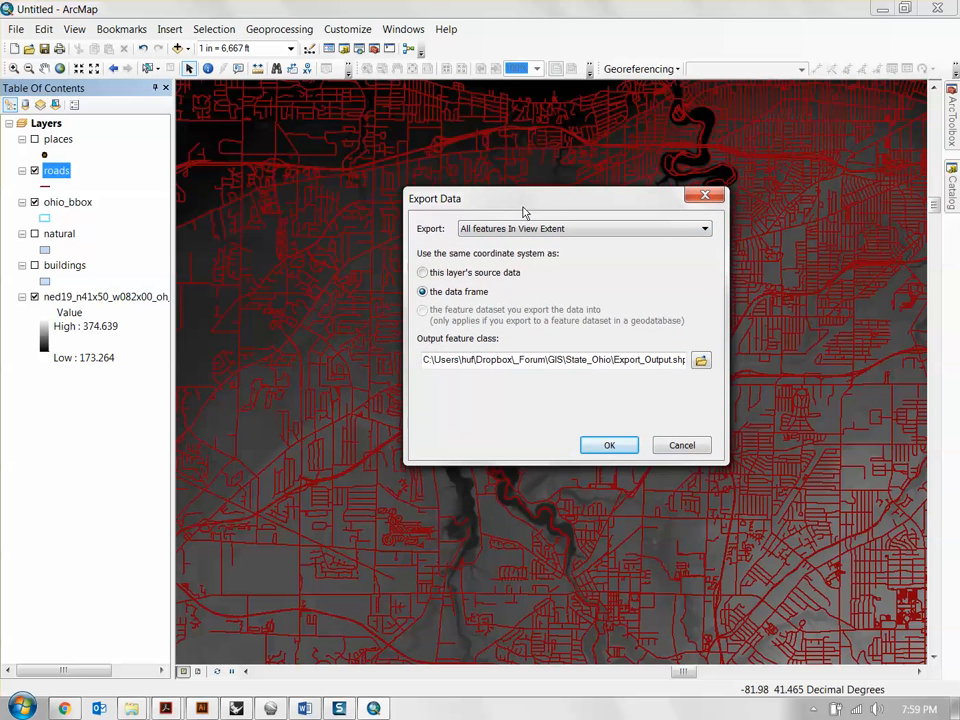
# Set the export output to a shapefile named ohio_roads_site in the State_Ohio folder
pyautogui.click(701, 361)
pyautogui.moveTo(525, 200); pyautogui.dragTo(529, 189)
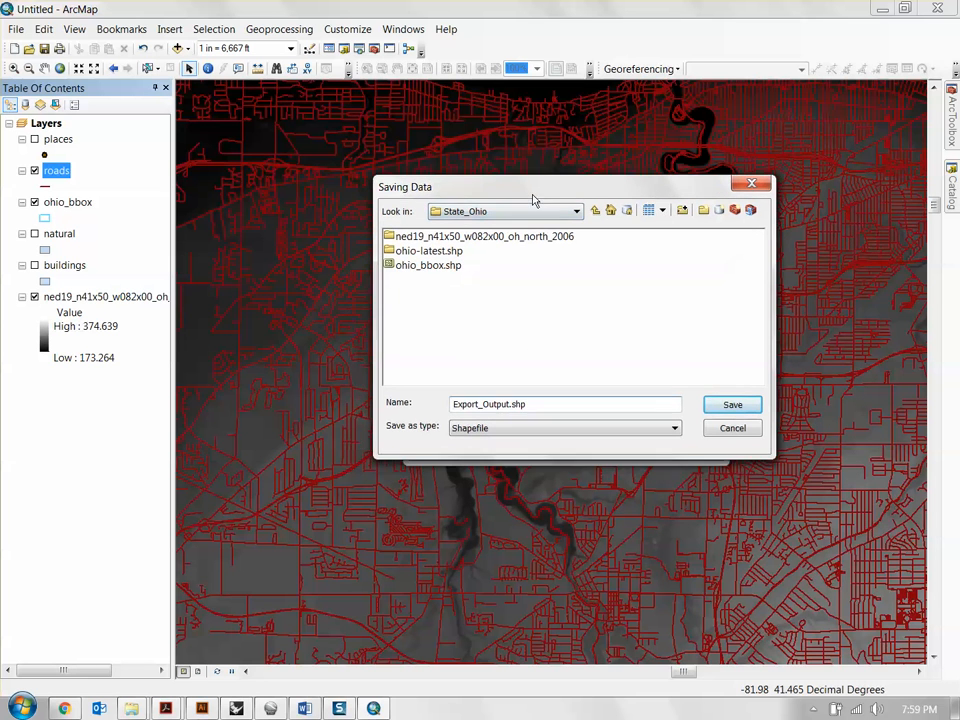
pyautogui.moveTo(537, 402); pyautogui.dragTo(181, 385)
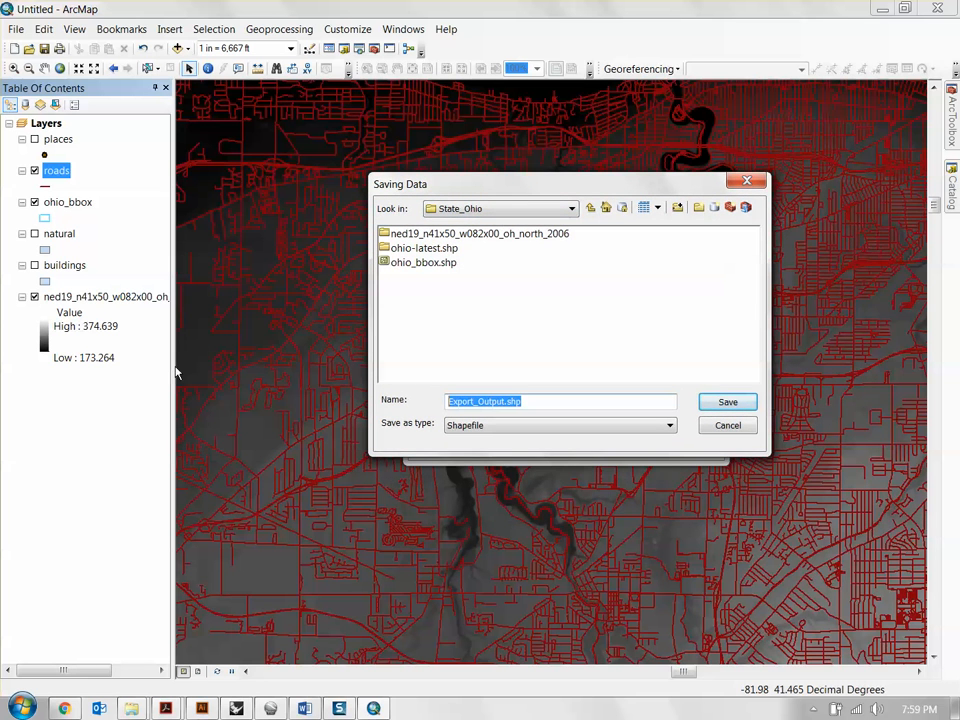
pyautogui.write('ohio_roads_site')
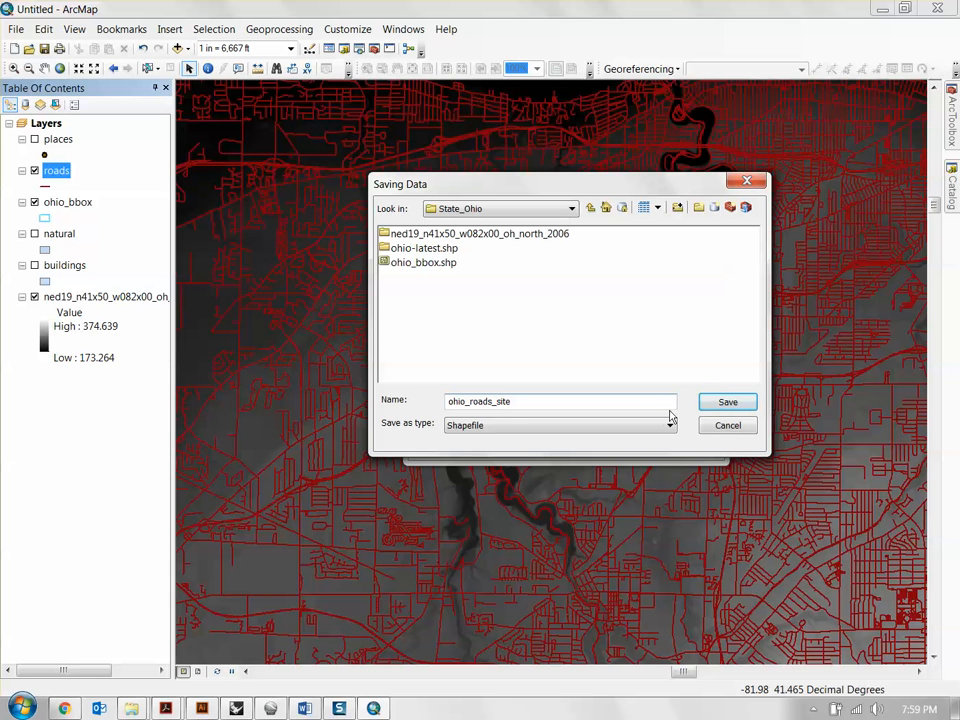
pyautogui.click(726, 403)
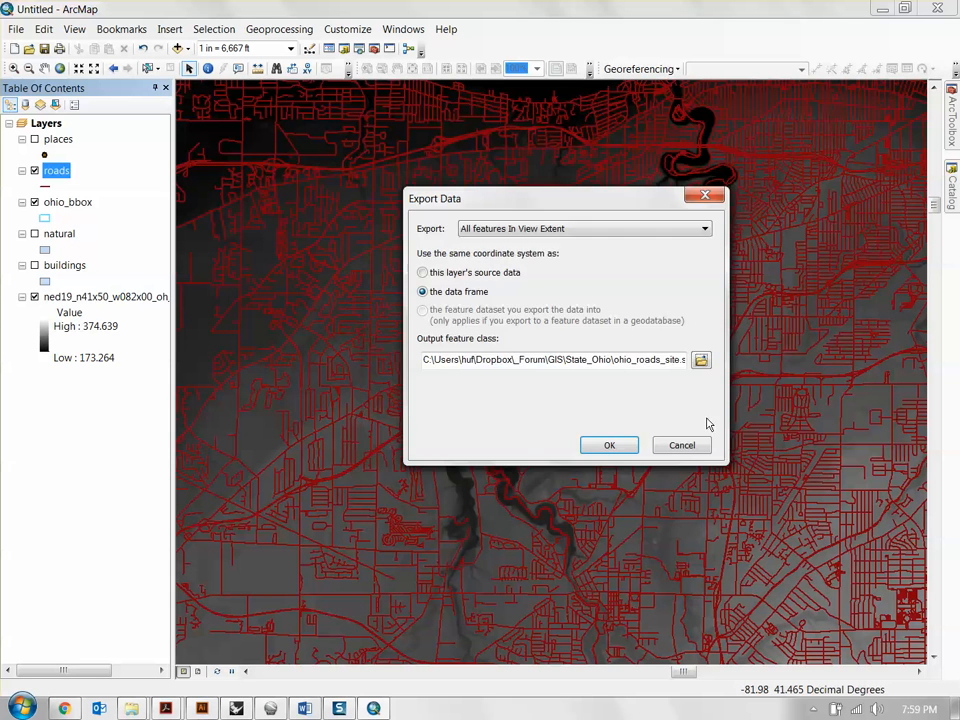
pyautogui.click(537, 230)
pyautogui.click(508, 240)
pyautogui.click(590, 229)
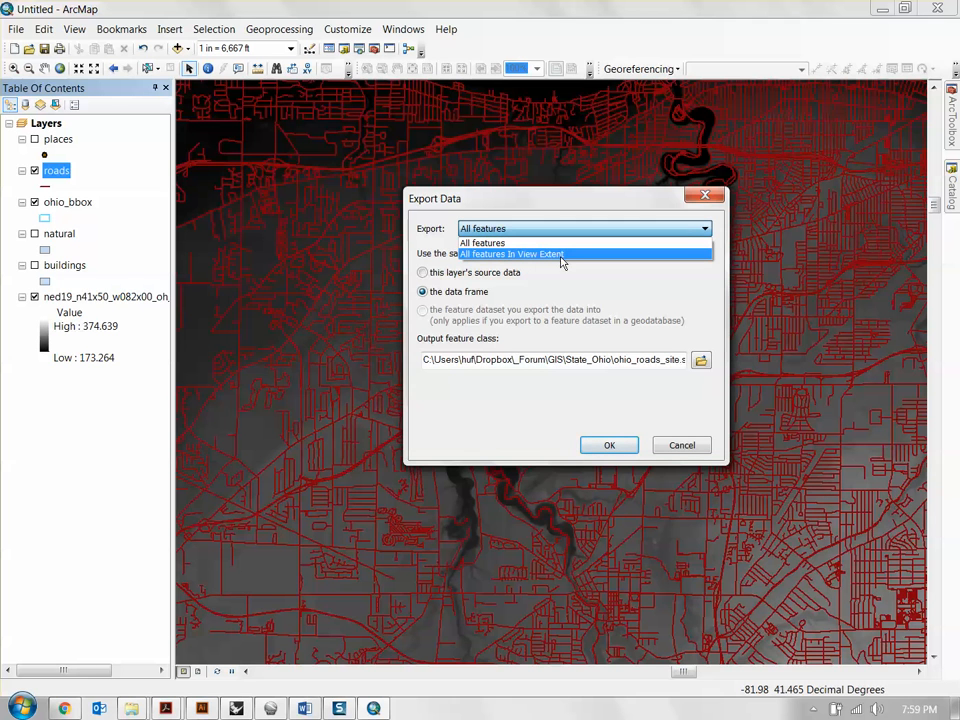
pyautogui.click(560, 255)
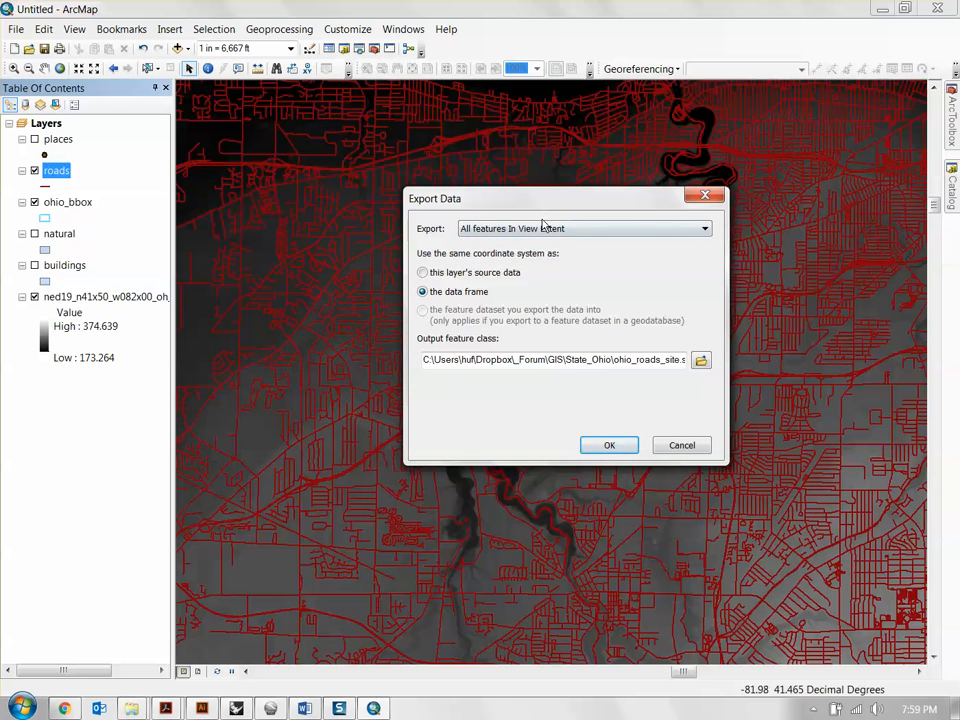
# Run the roads export and add the exported data to the map as a layer
pyautogui.click(590, 445)
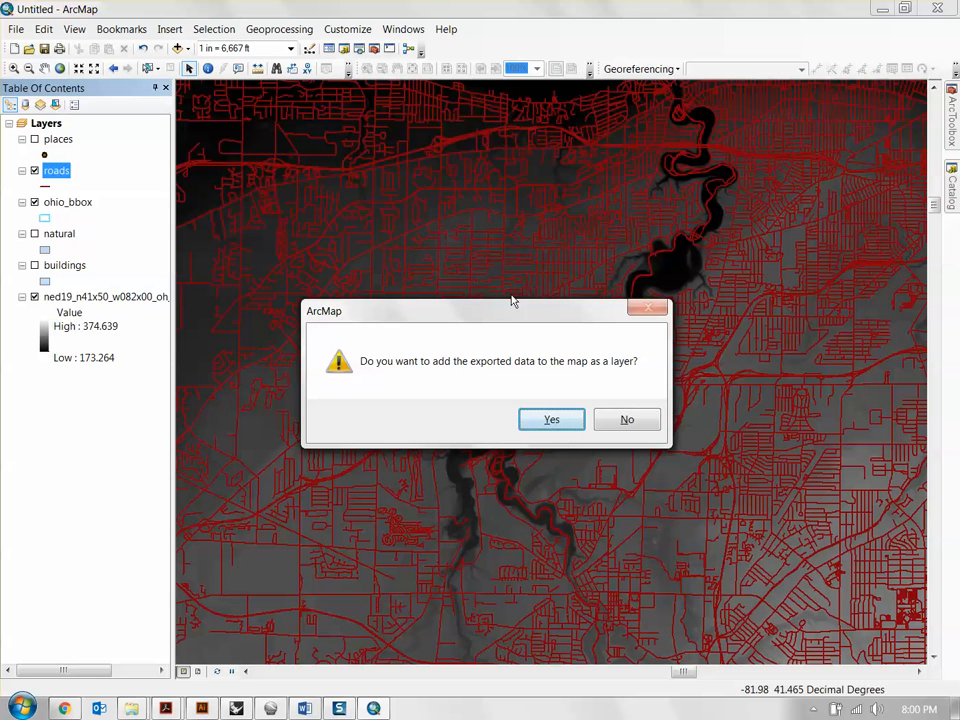
pyautogui.moveTo(474, 316); pyautogui.dragTo(518, 305)
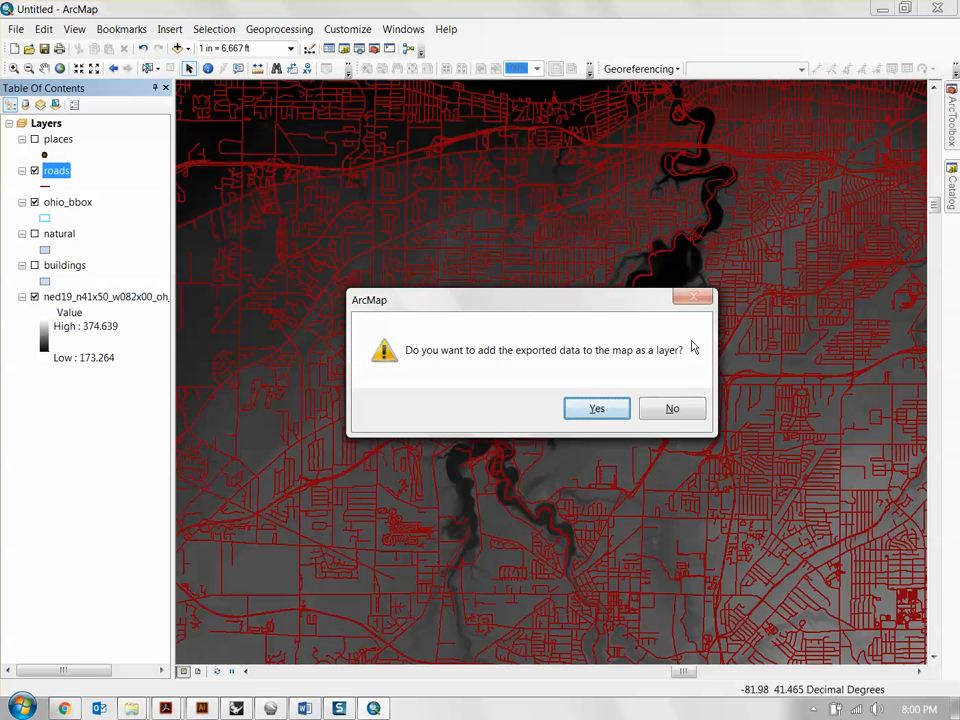
pyautogui.click(597, 410)
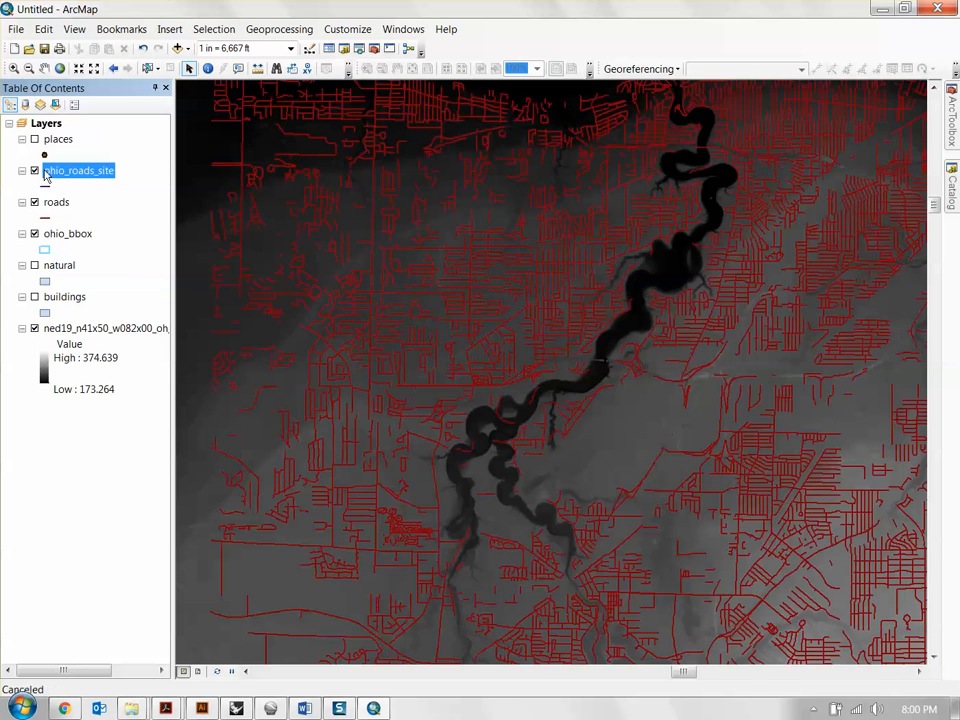
# Hide the original roads layer, leaving the exported ohio_roads_site layer displayed and selected
pyautogui.click(52, 204)
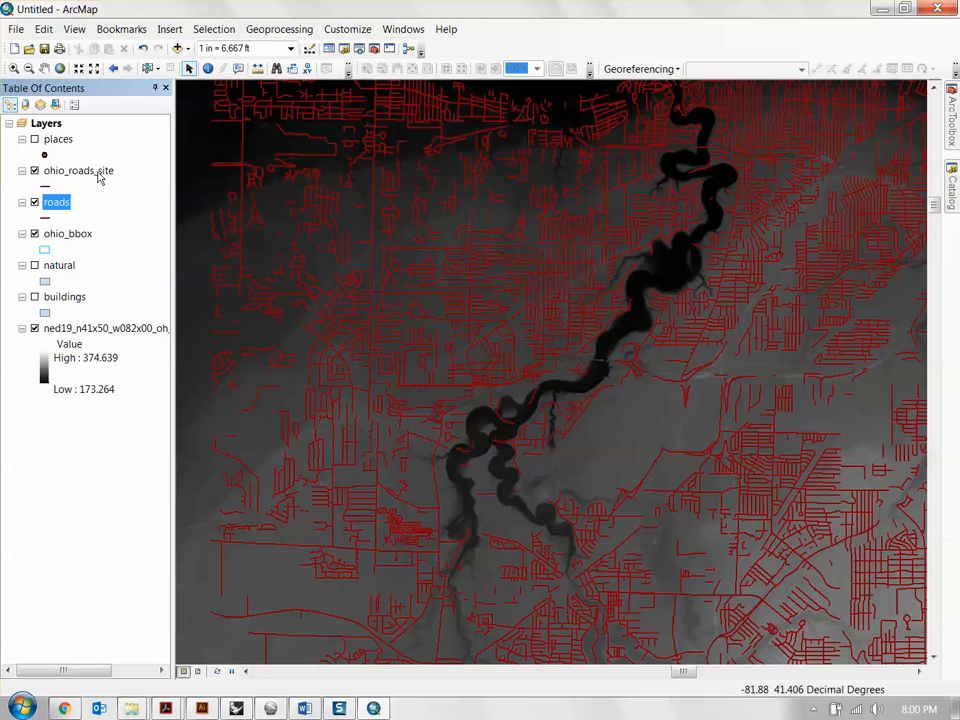
pyautogui.click(85, 175)
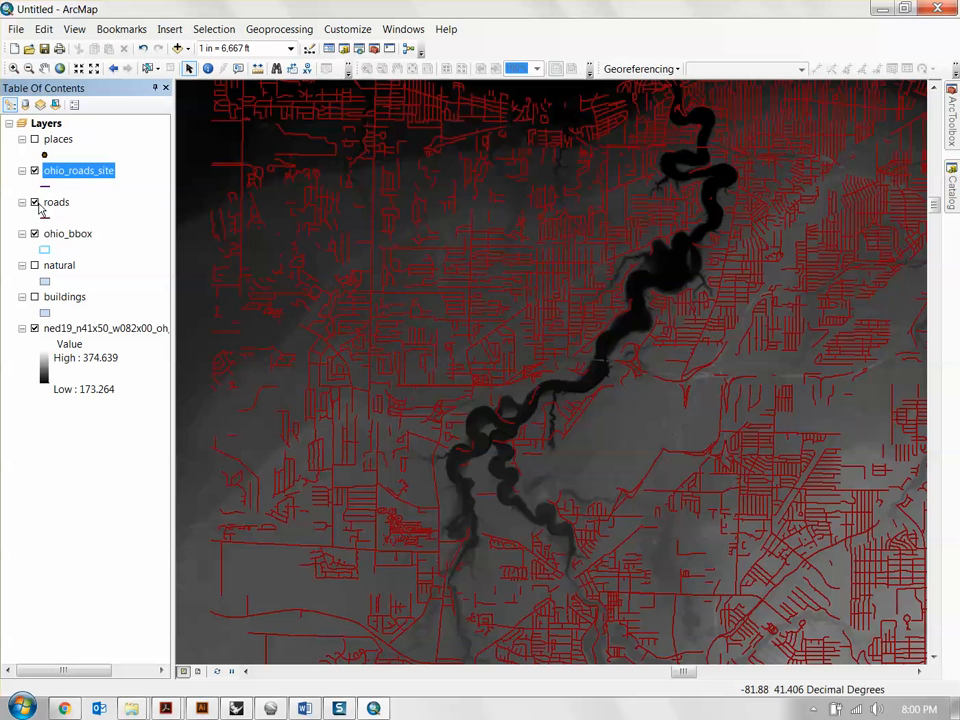
pyautogui.click(34, 202)
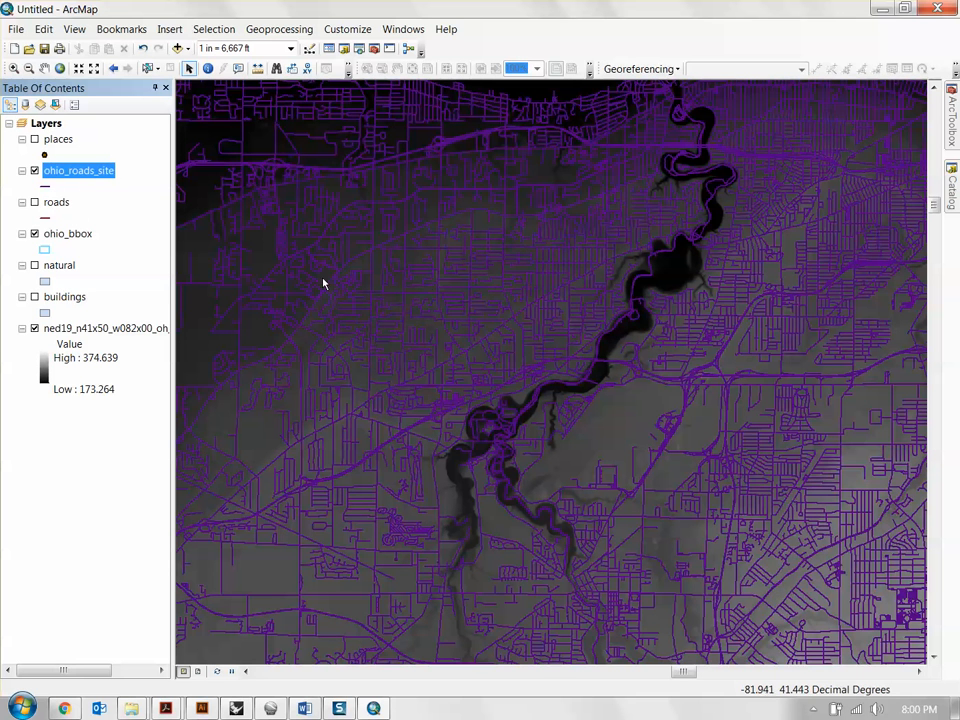
# Examine how far the exported ohio_roads_site lines extend across the clipped raster and its edges
pyautogui.moveTo(618, 366); pyautogui.dragTo(478, 364)
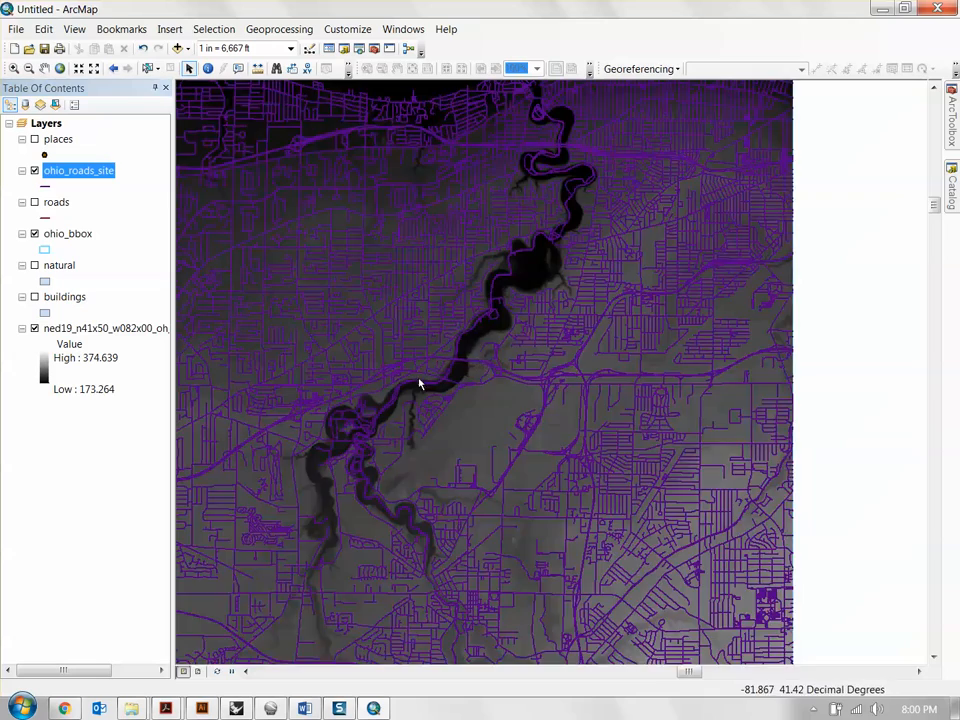
pyautogui.moveTo(424, 385); pyautogui.dragTo(714, 362)
pyautogui.moveTo(644, 229)
pyautogui.mouseDown()
pyautogui.moveTo(548, 451)
pyautogui.moveTo(598, 319)
pyautogui.moveTo(551, 343)
pyautogui.moveTo(583, 399)
pyautogui.moveTo(537, 470)
pyautogui.mouseUp()
pyautogui.moveTo(741, 343); pyautogui.dragTo(507, 373)
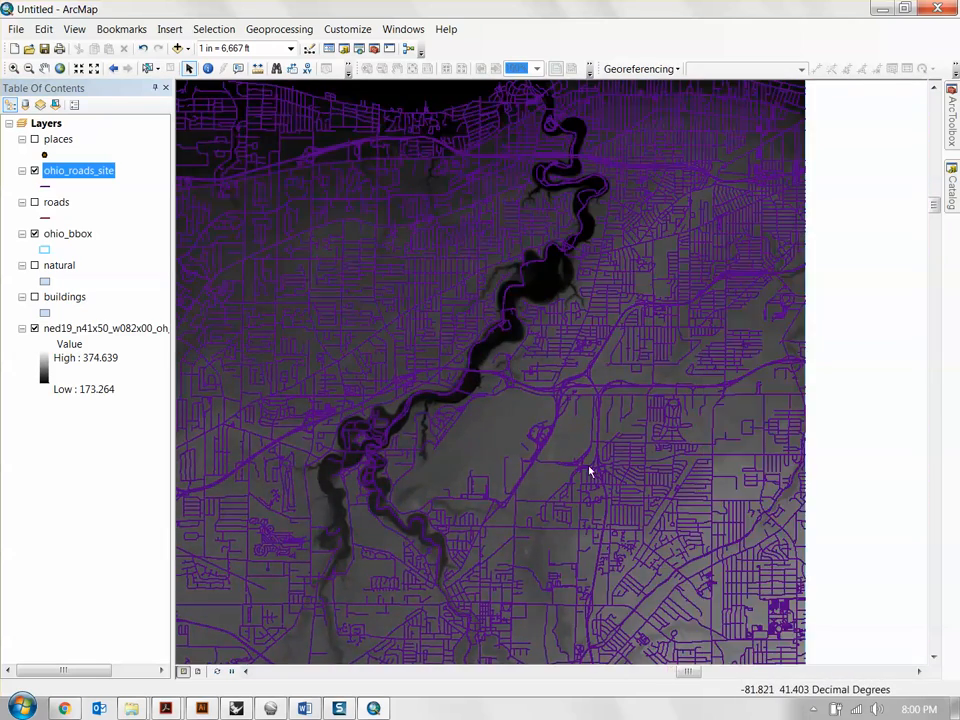
pyautogui.scroll(-2, 590, 462)
pyautogui.moveTo(325, 534); pyautogui.dragTo(411, 459)
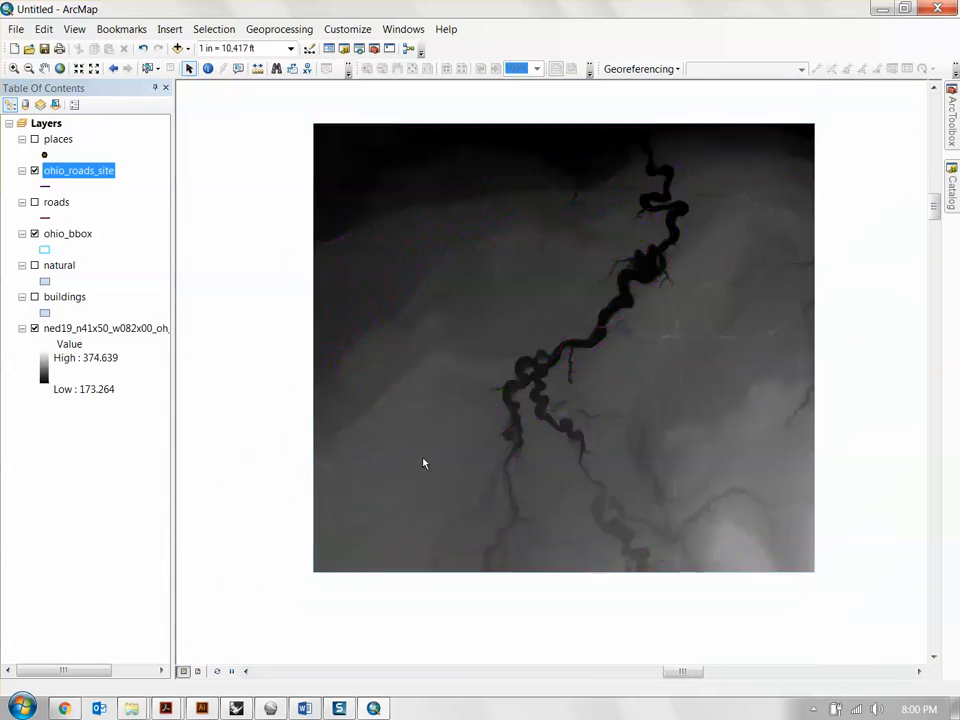
pyautogui.moveTo(737, 261); pyautogui.dragTo(663, 330)
pyautogui.moveTo(537, 394); pyautogui.dragTo(608, 324)
pyautogui.moveTo(752, 292); pyautogui.dragTo(683, 304)
pyautogui.moveTo(585, 422); pyautogui.dragTo(638, 421)
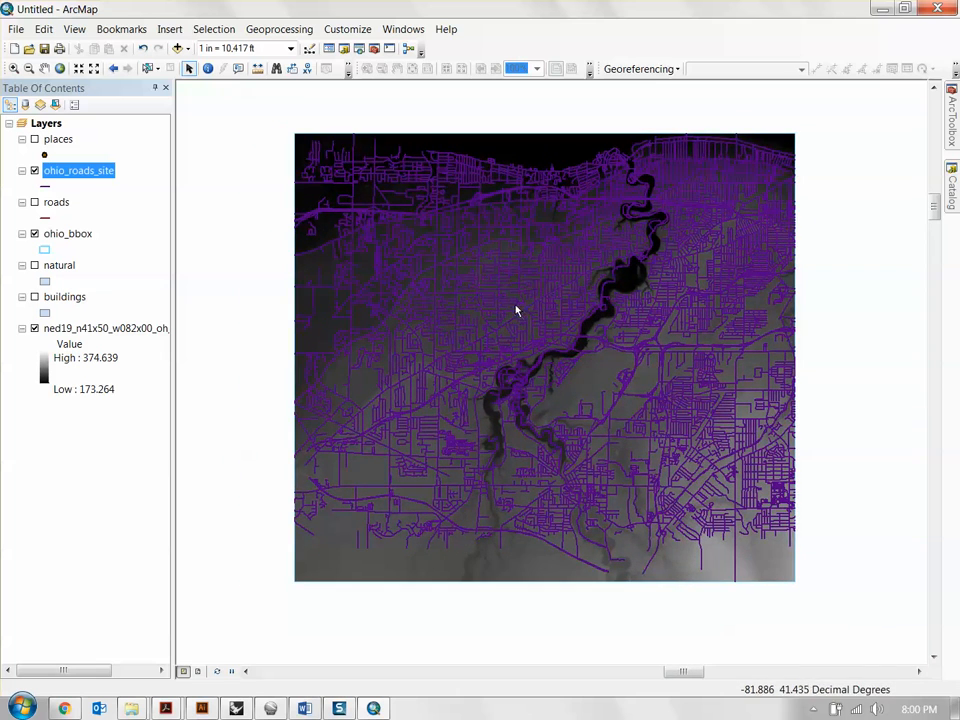
pyautogui.scroll(1, 646, 277)
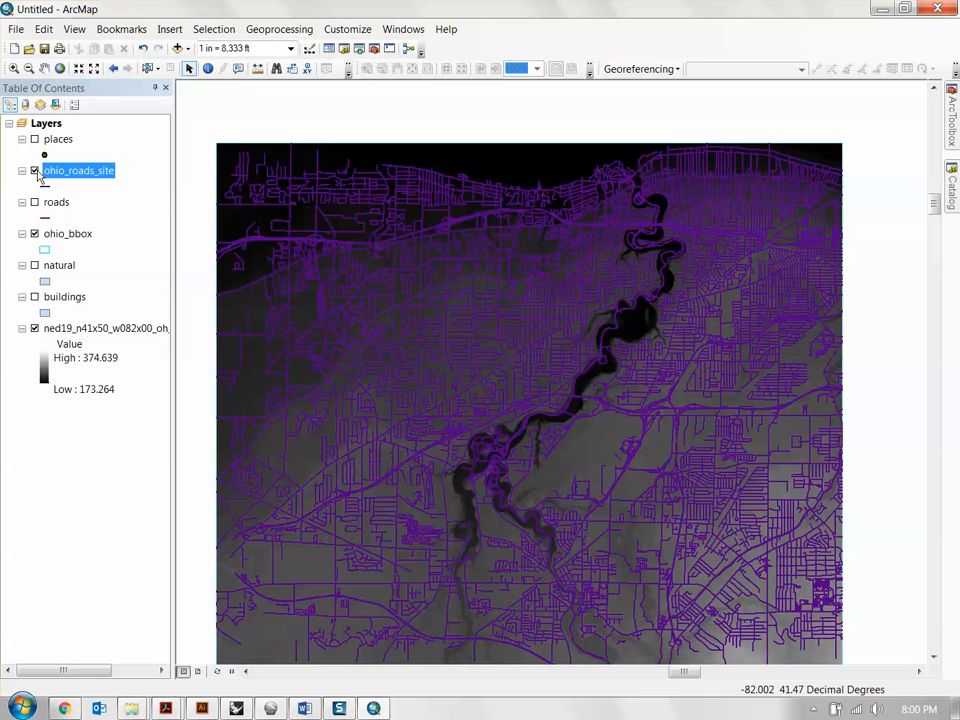
# Hide the ohio_roads_site and ohio_bbox layers and display the buildings layer over the raster
pyautogui.click(35, 171)
pyautogui.click(34, 233)
pyautogui.click(34, 297)
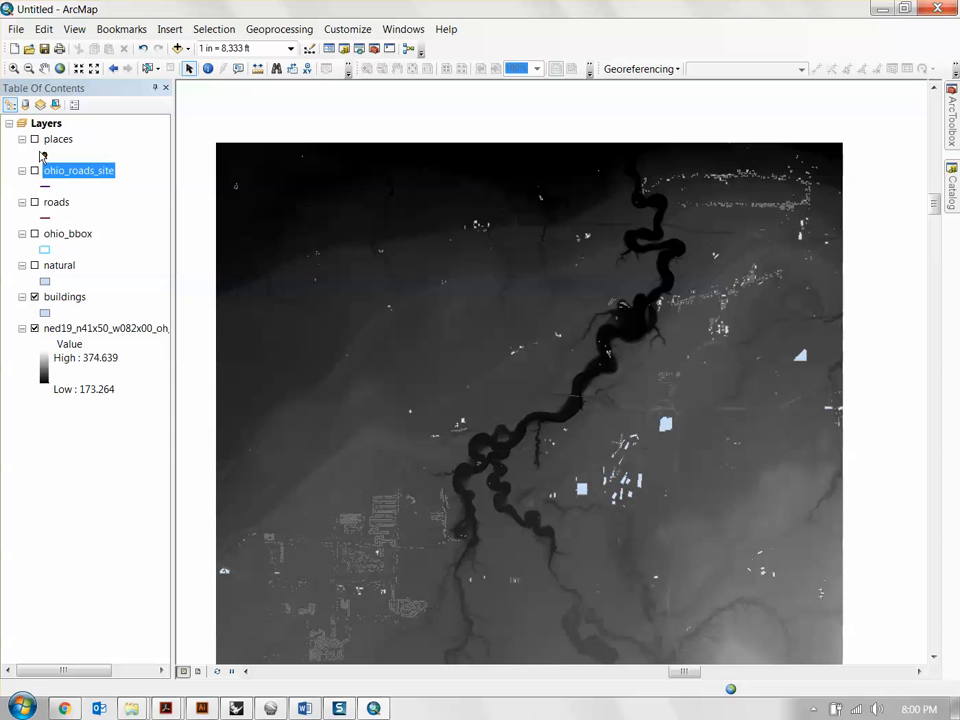
# Hide the buildings layer, restore the ohio view bookmark, and display the buildings layer again at that extent
pyautogui.click(34, 297)
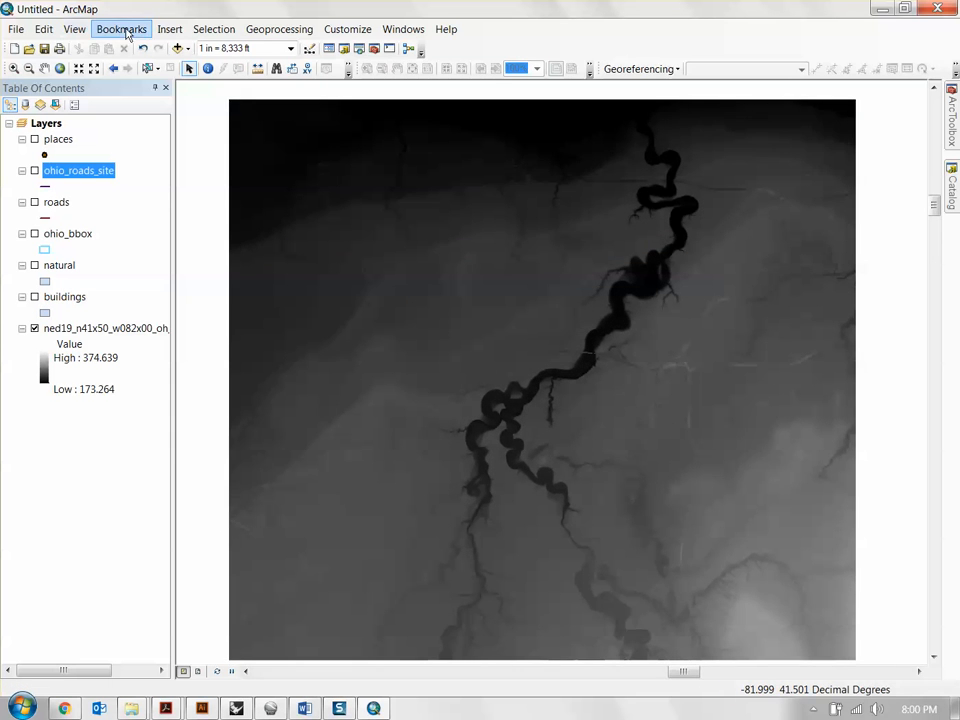
pyautogui.click(127, 33)
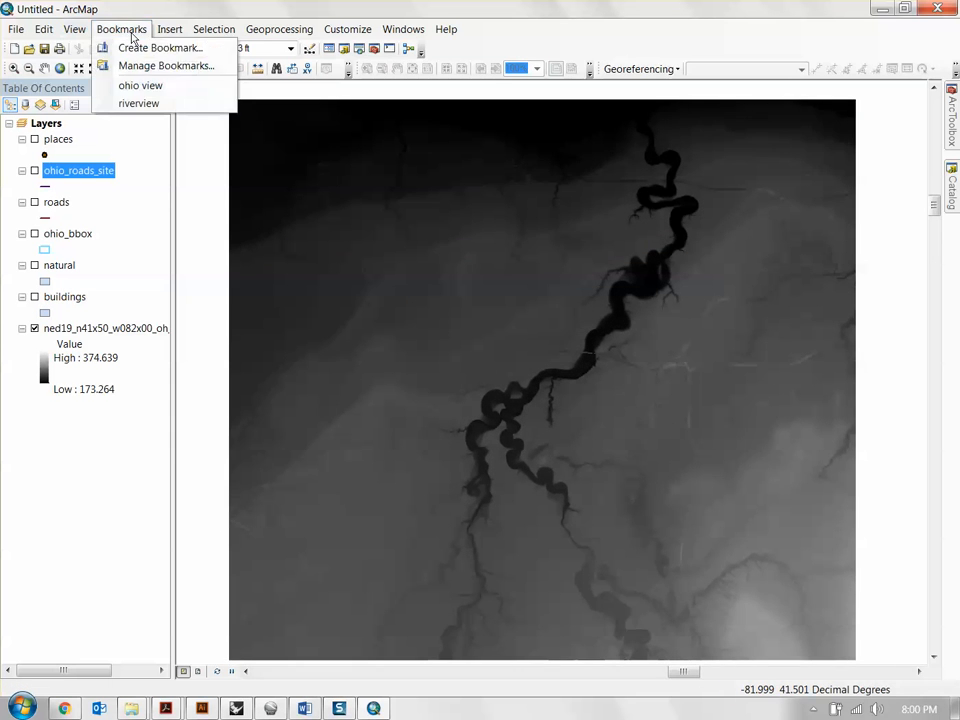
pyautogui.click(155, 88)
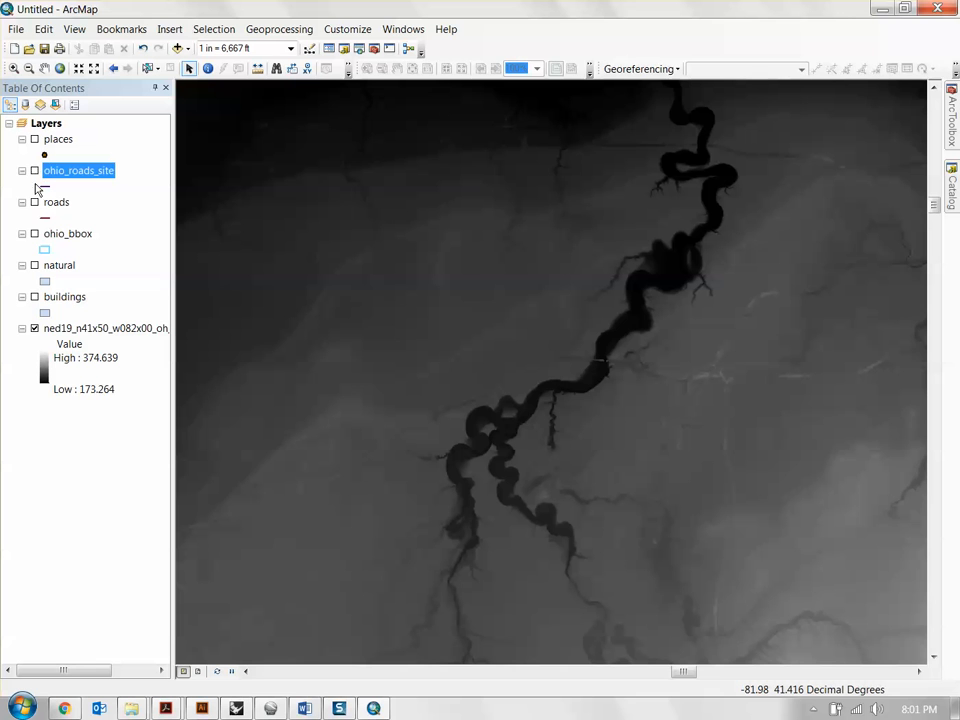
pyautogui.click(35, 298)
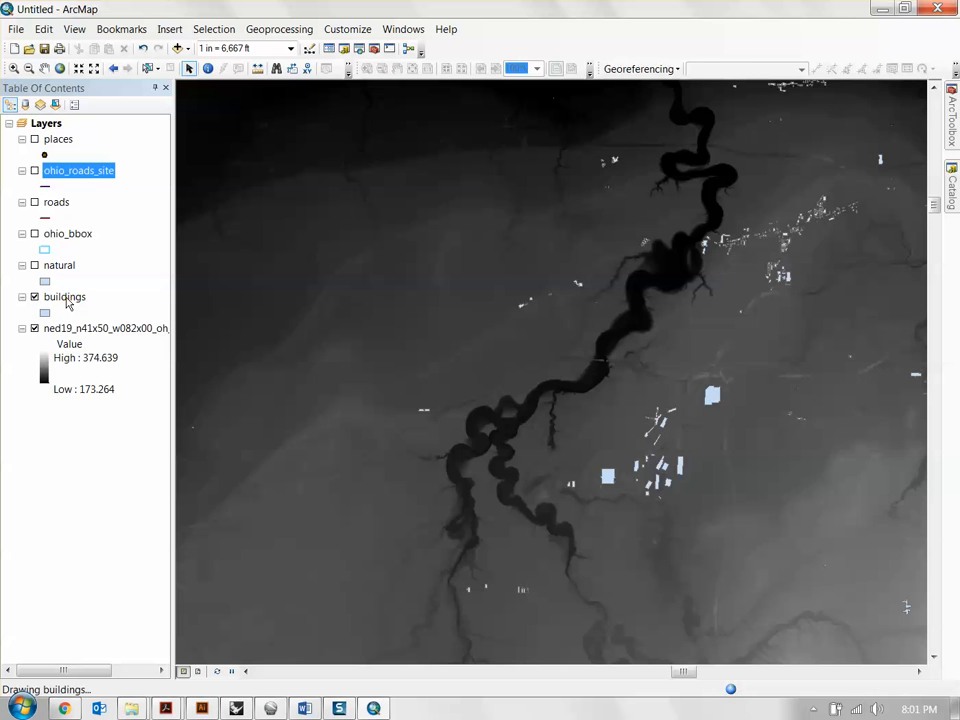
# Start exporting the buildings layer's data, limited to all features in view extent and using the data frame's coordinate system
pyautogui.click(64, 298)
pyautogui.rightClick(70, 303)
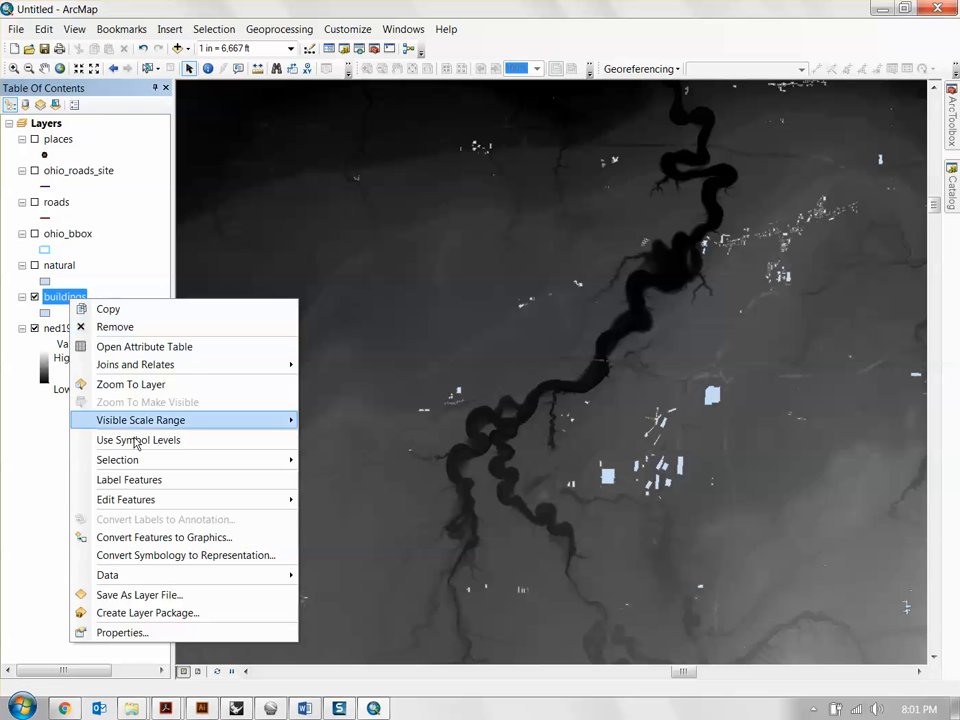
pyautogui.moveTo(177, 584)
pyautogui.click(391, 595)
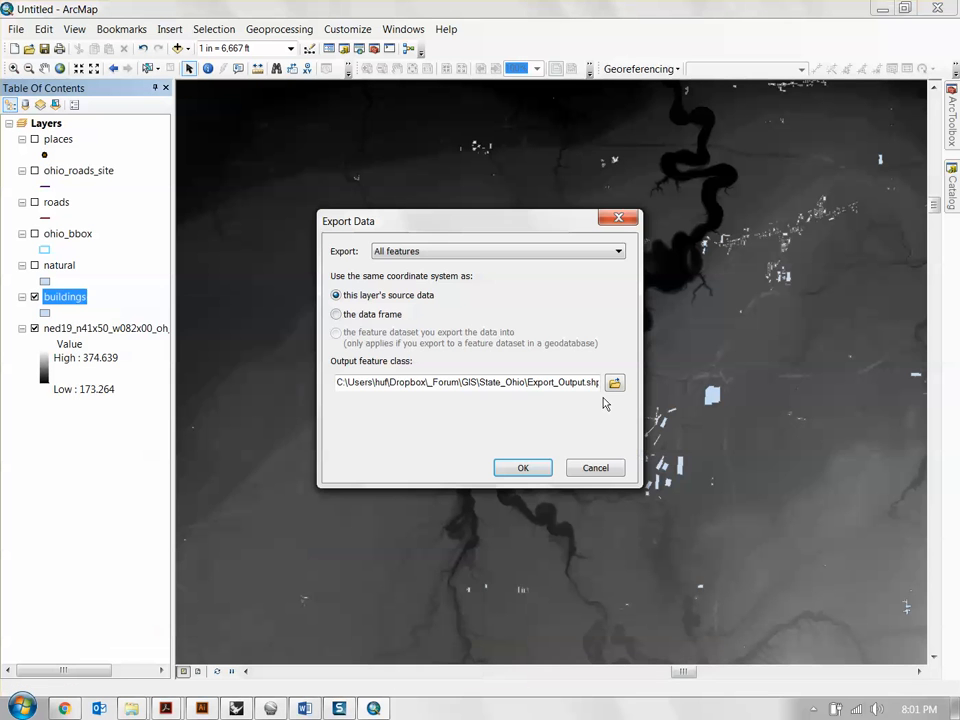
pyautogui.click(480, 252)
pyautogui.click(460, 275)
pyautogui.click(368, 315)
# Name the exported shapefile ohio_buildings_site and save it in the State_Ohio folder
pyautogui.click(614, 382)
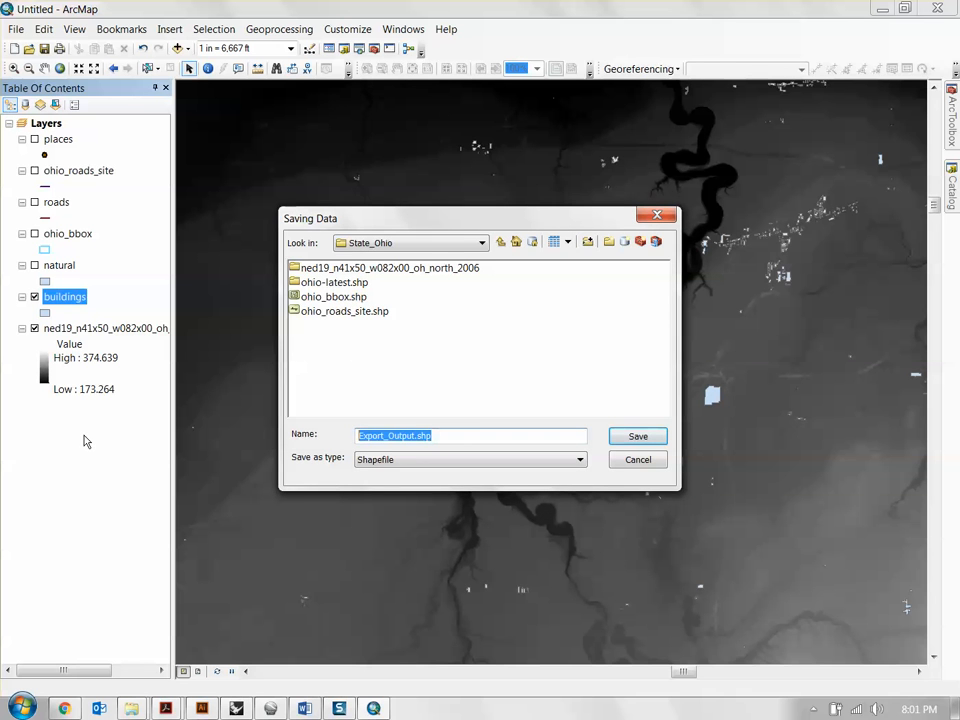
pyautogui.write('poho')
pyautogui.press('BackSpace')
pyautogui.press('BackSpace')
pyautogui.write('o')
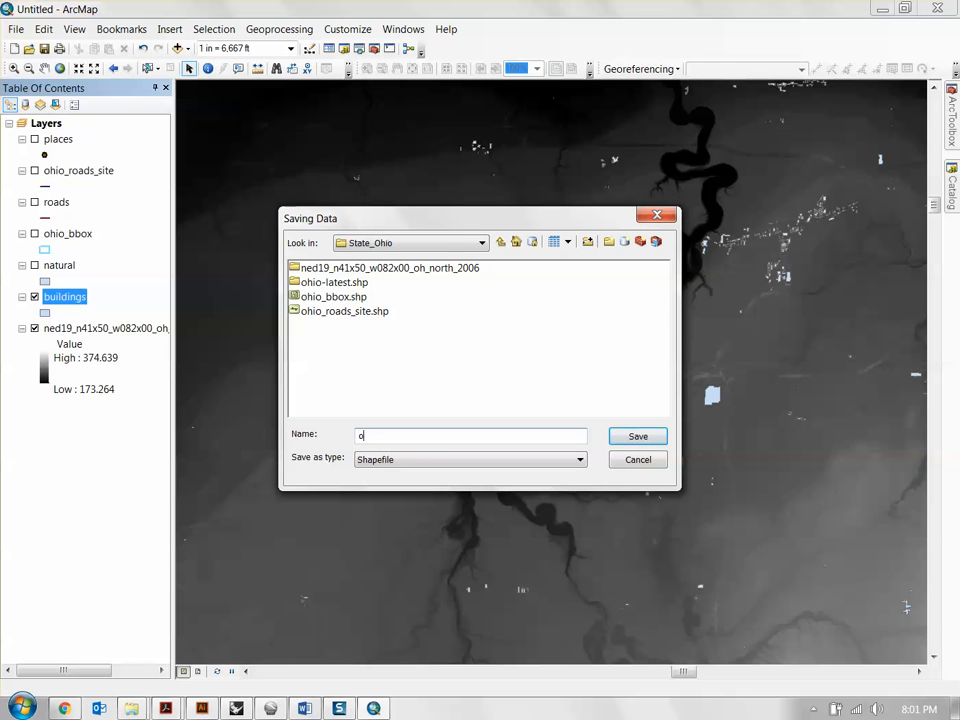
pyautogui.write('hio_buildings_site')
pyautogui.press('Return')
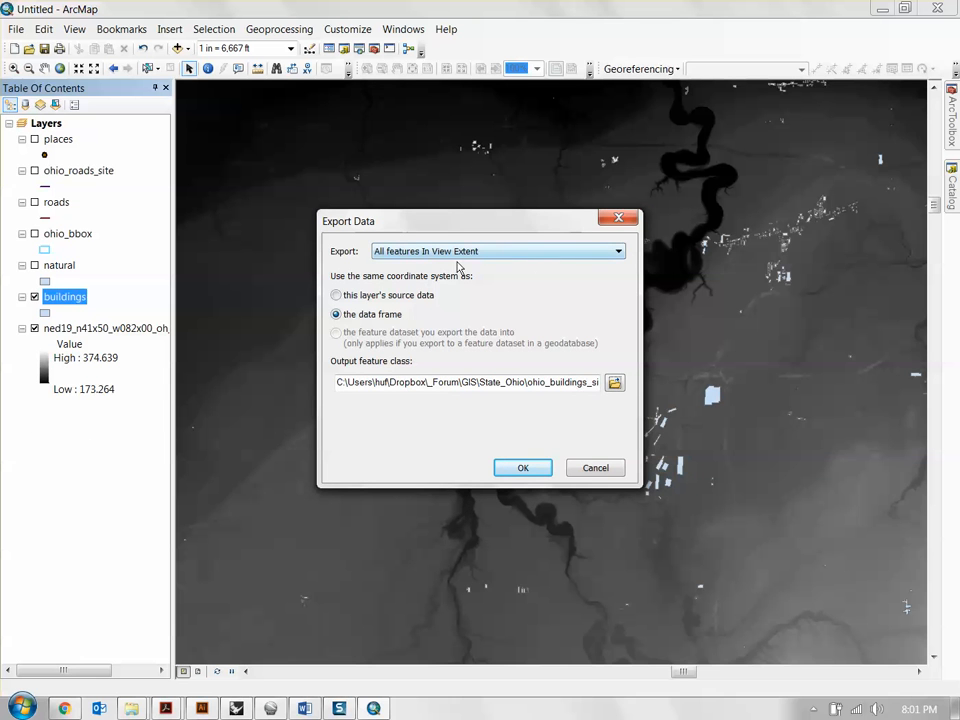
# Run the buildings export with its result added to the map, and hide the original buildings layer
pyautogui.click(521, 467)
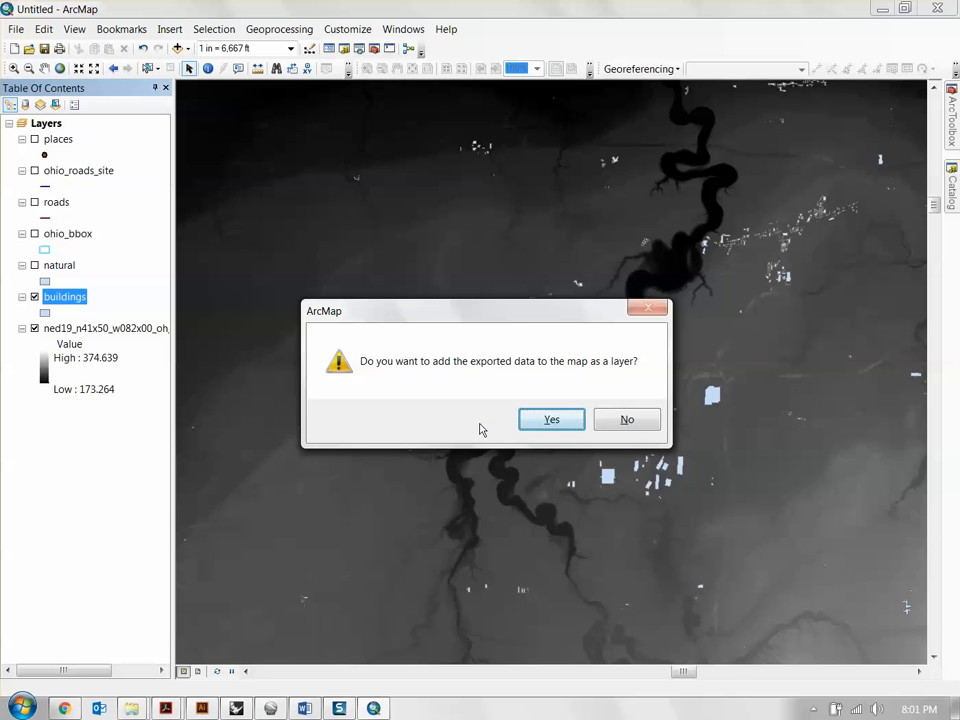
pyautogui.click(551, 420)
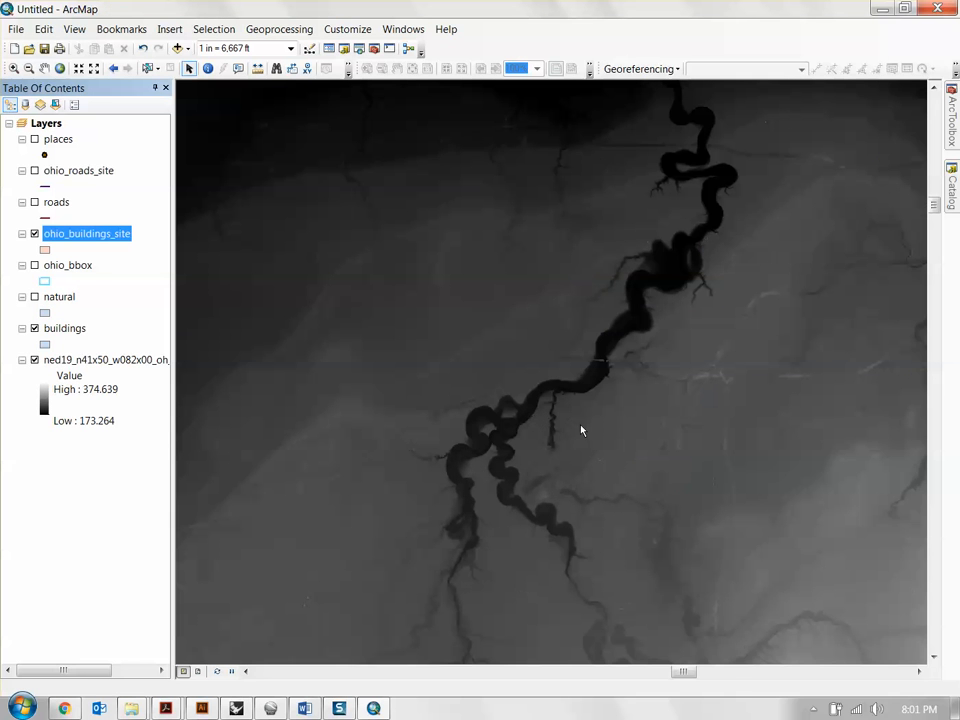
pyautogui.click(34, 329)
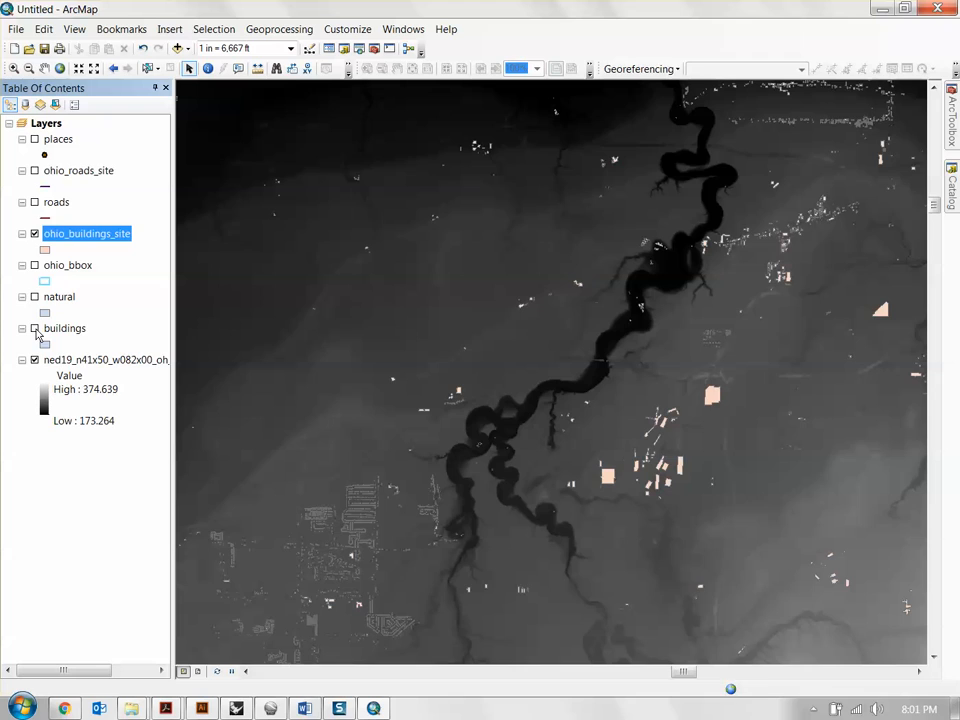
# Display the ohio_roads_site layer and examine how the exported roads and buildings cover the clipped raster
pyautogui.click(34, 171)
pyautogui.scroll(4, 663, 398)
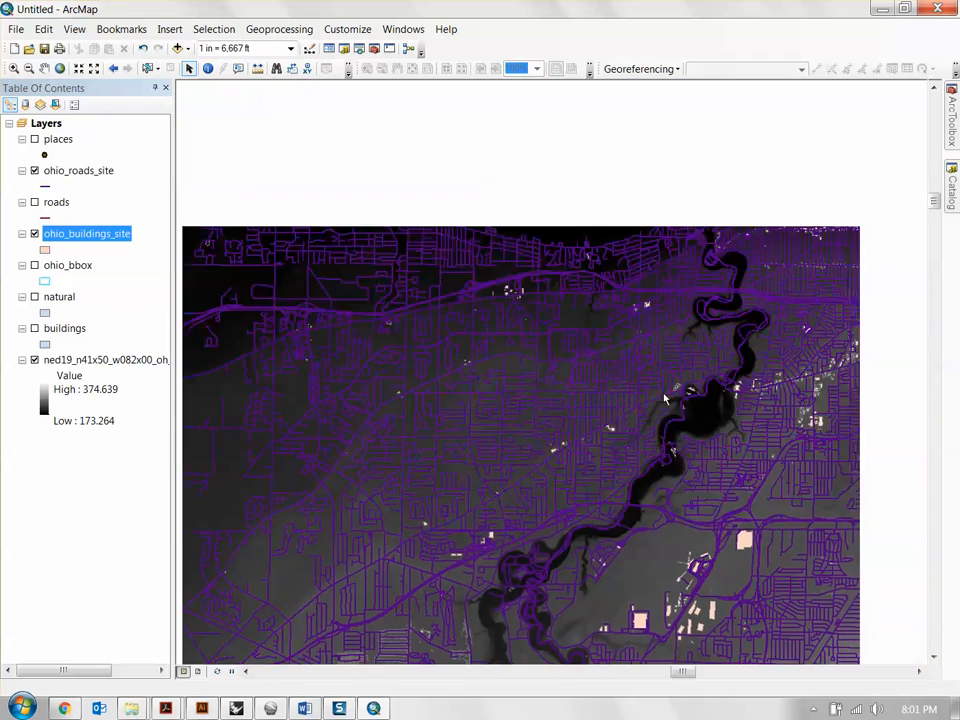
pyautogui.scroll(4, 663, 398)
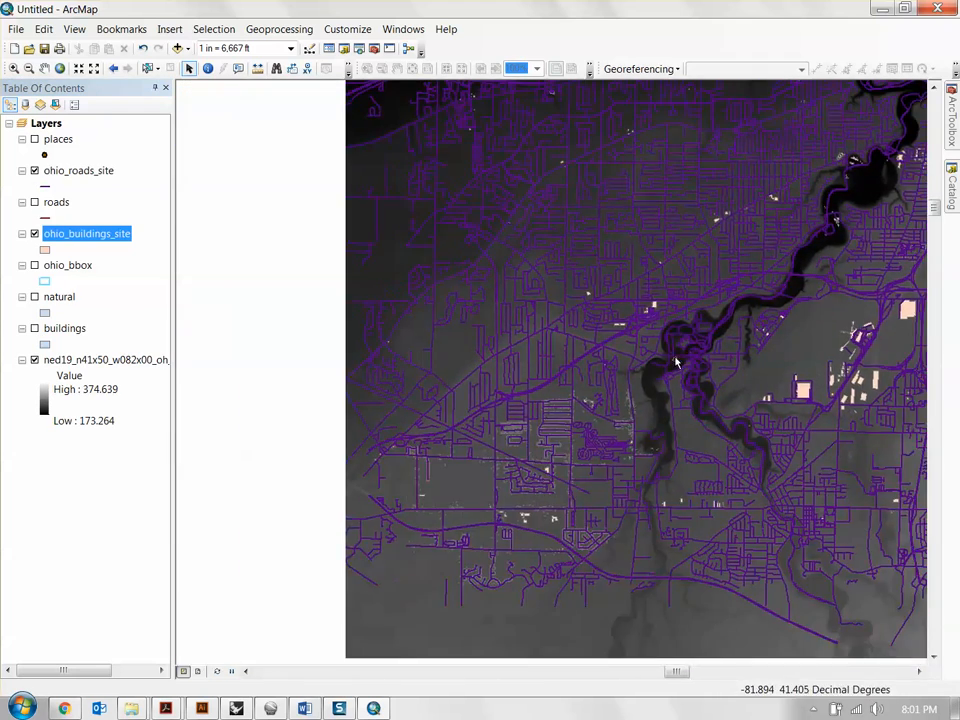
pyautogui.moveTo(753, 309); pyautogui.dragTo(665, 374)
pyautogui.moveTo(859, 308); pyautogui.dragTo(743, 415)
pyautogui.moveTo(592, 450); pyautogui.dragTo(627, 436)
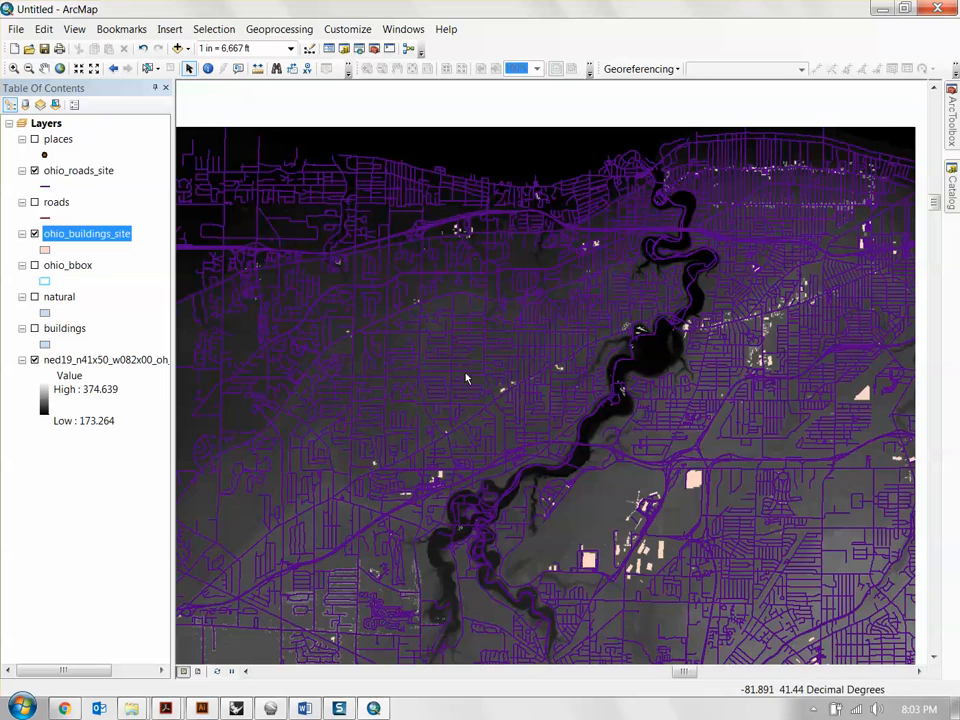
pyautogui.moveTo(620, 322); pyautogui.dragTo(659, 281)
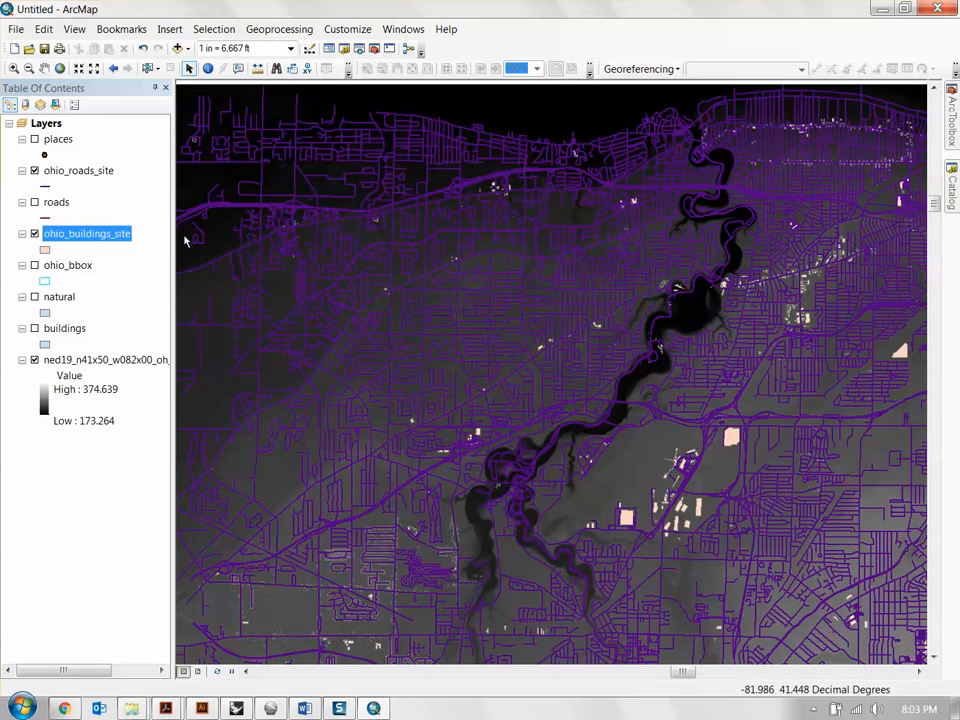
pyautogui.scroll(1, 732, 372)
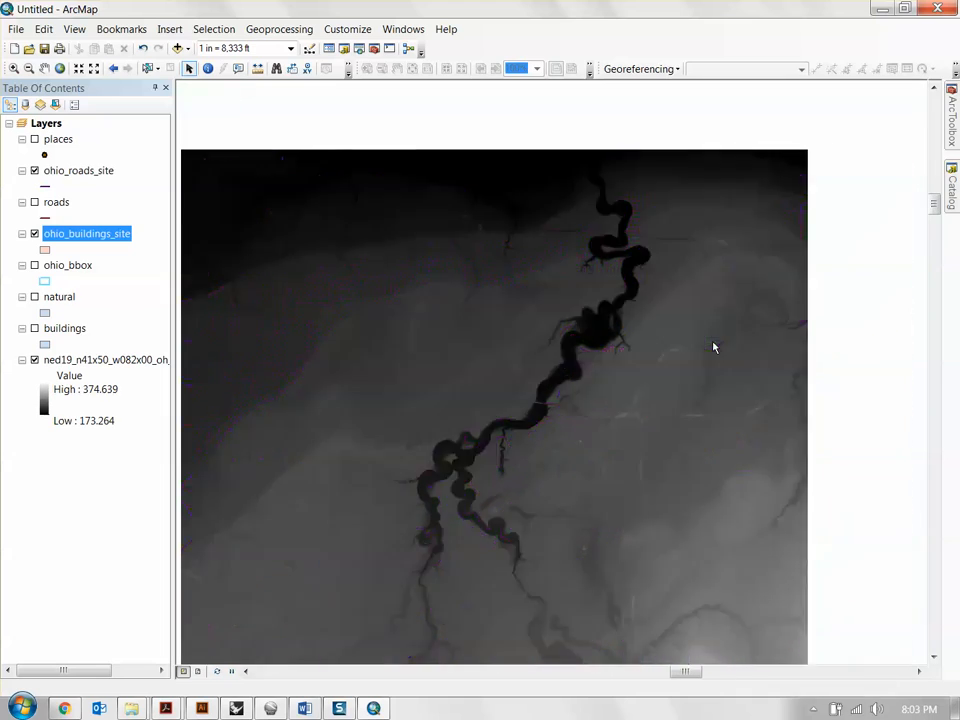
pyautogui.moveTo(718, 377); pyautogui.dragTo(743, 357)
pyautogui.moveTo(678, 358); pyautogui.dragTo(717, 348)
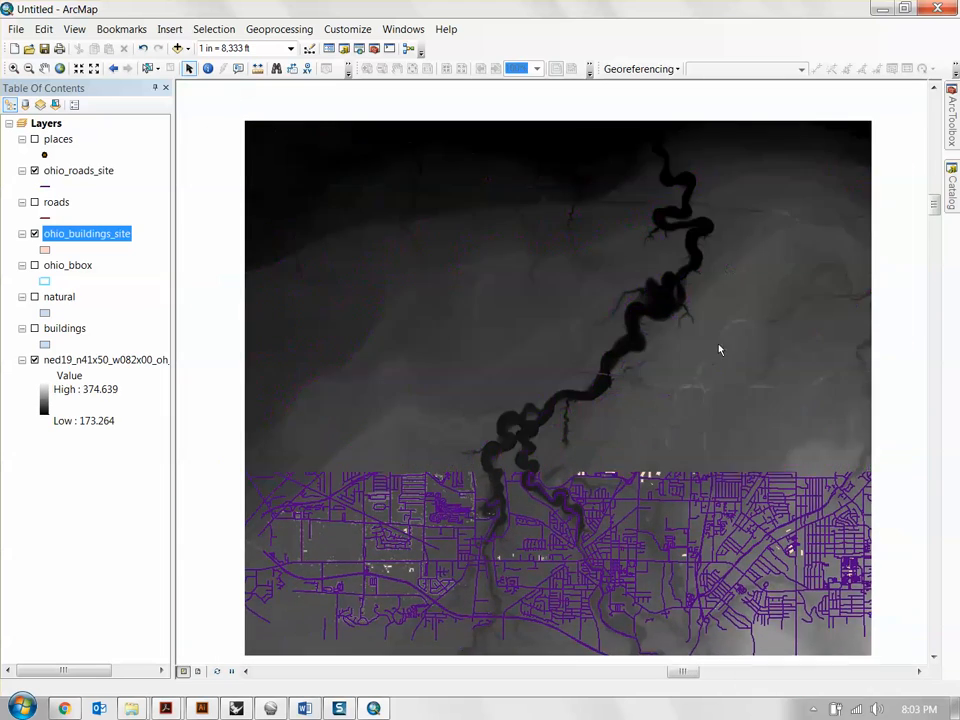
pyautogui.moveTo(780, 236); pyautogui.dragTo(787, 258)
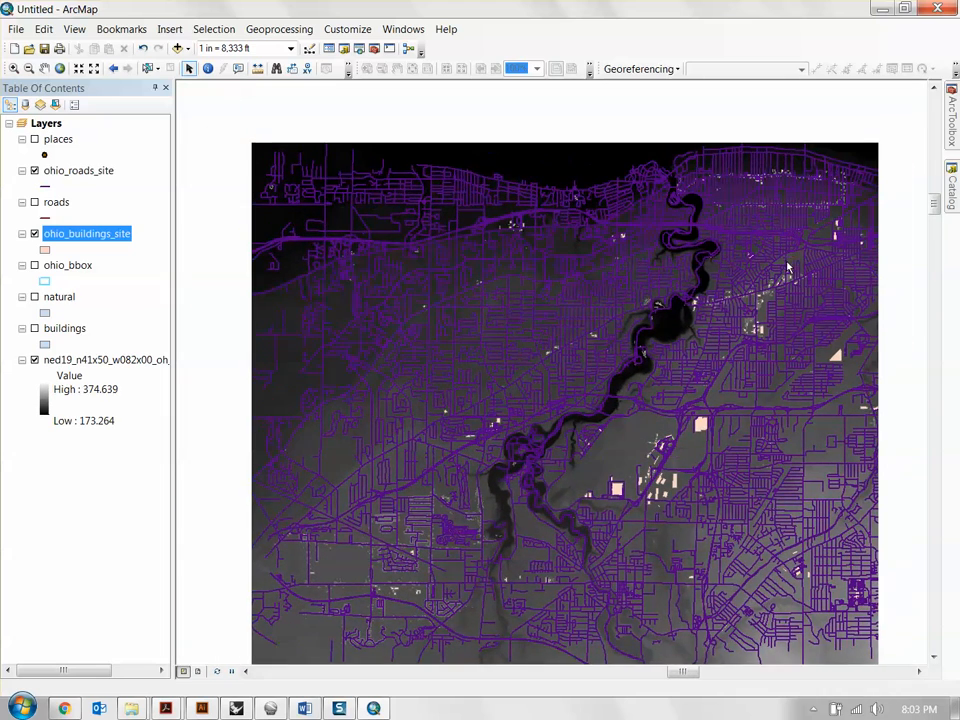
# Collapse and hide the ned19 elevation raster layer, and add the Imagery basemap to the map
pyautogui.click(22, 360)
pyautogui.click(34, 360)
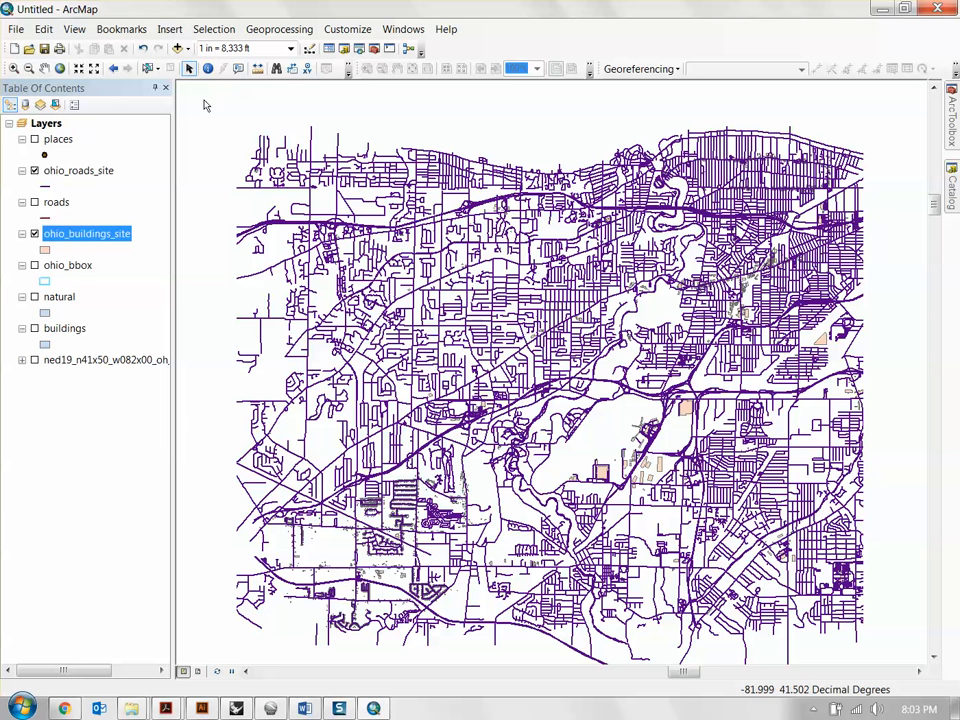
pyautogui.click(188, 50)
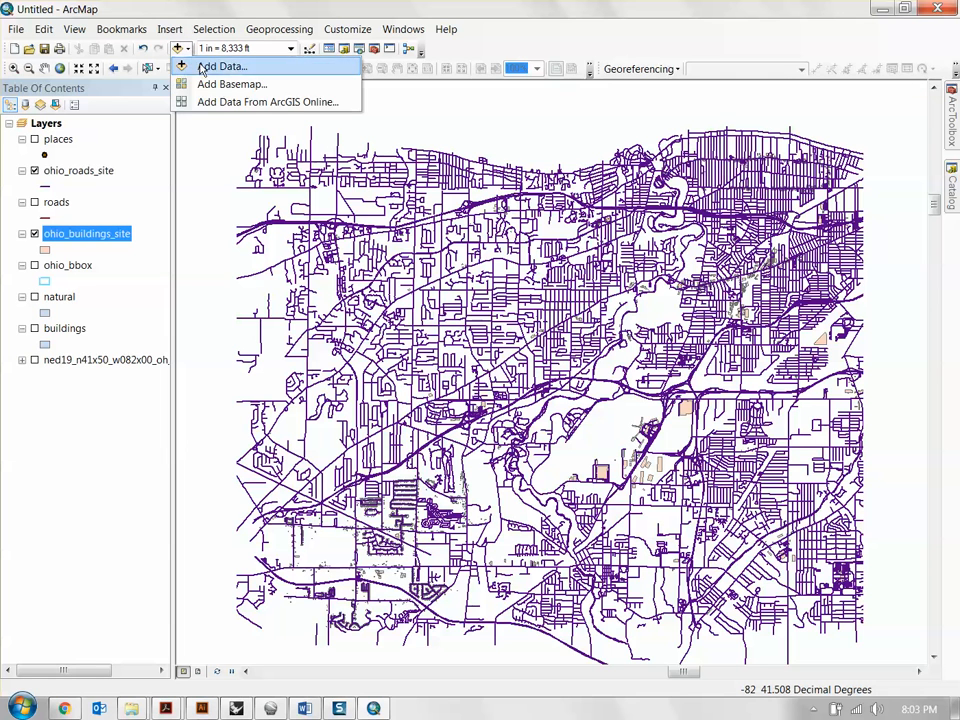
pyautogui.click(264, 89)
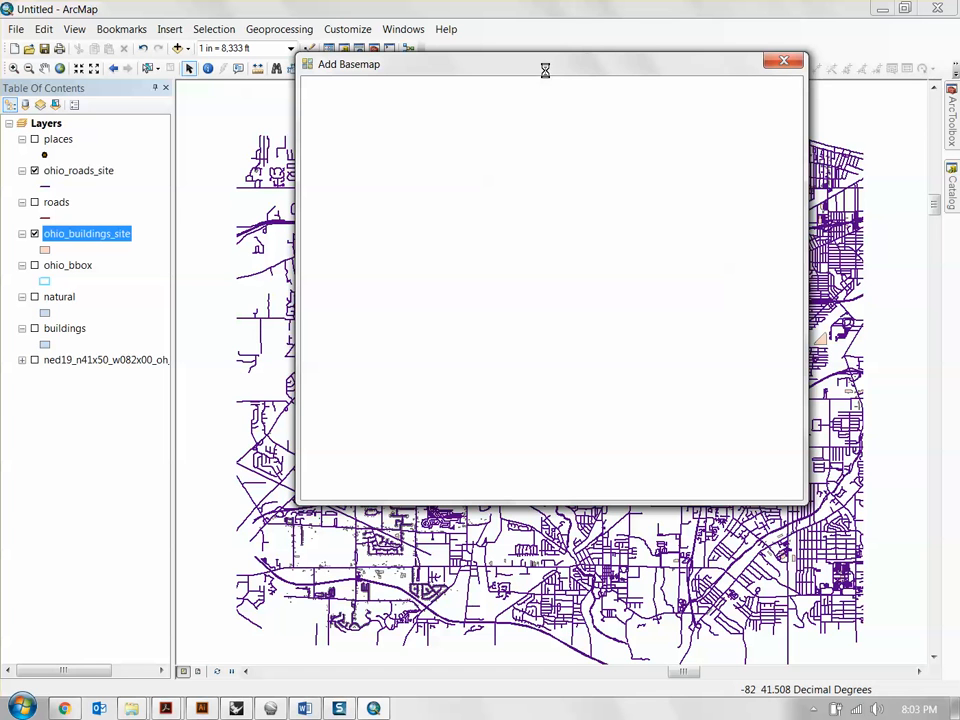
pyautogui.moveTo(539, 70); pyautogui.dragTo(605, 164)
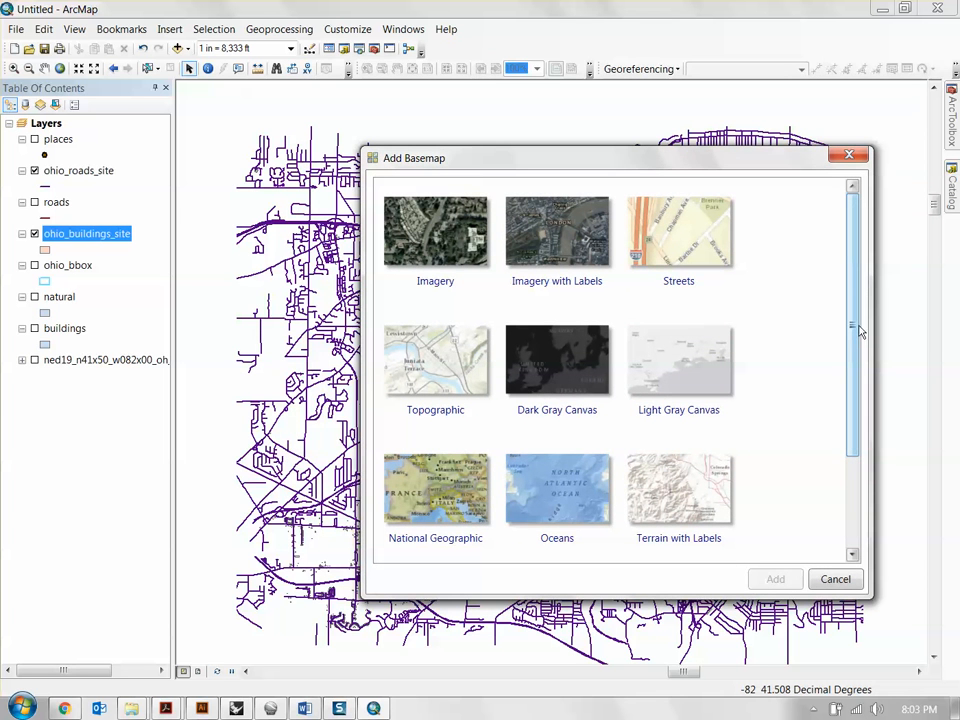
pyautogui.moveTo(858, 332); pyautogui.dragTo(856, 470)
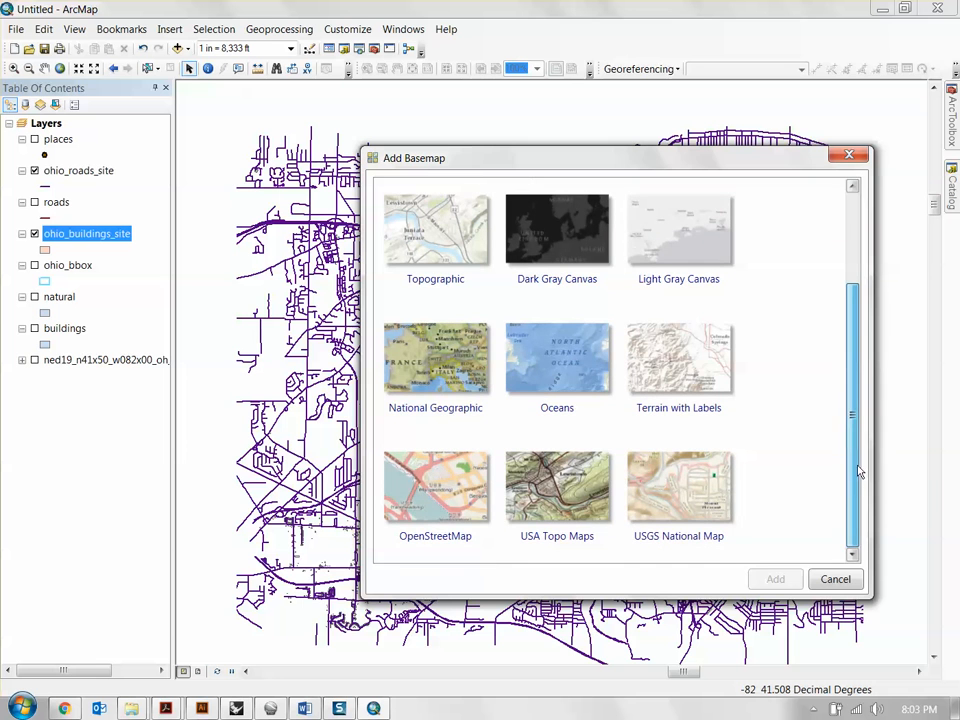
pyautogui.moveTo(857, 443); pyautogui.dragTo(836, 298)
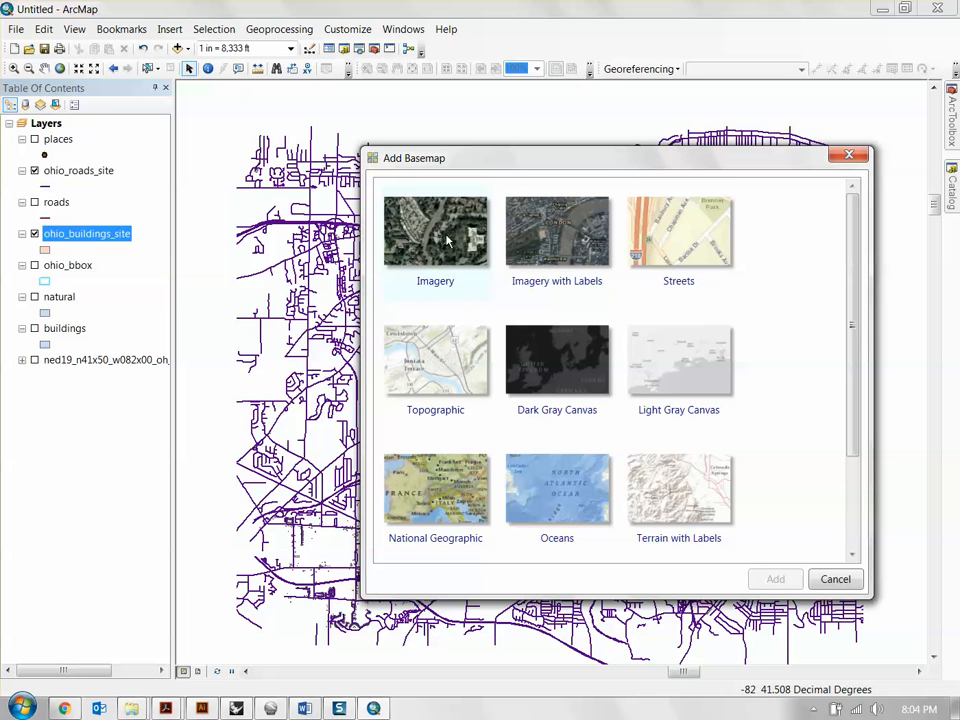
pyautogui.press('Escape')
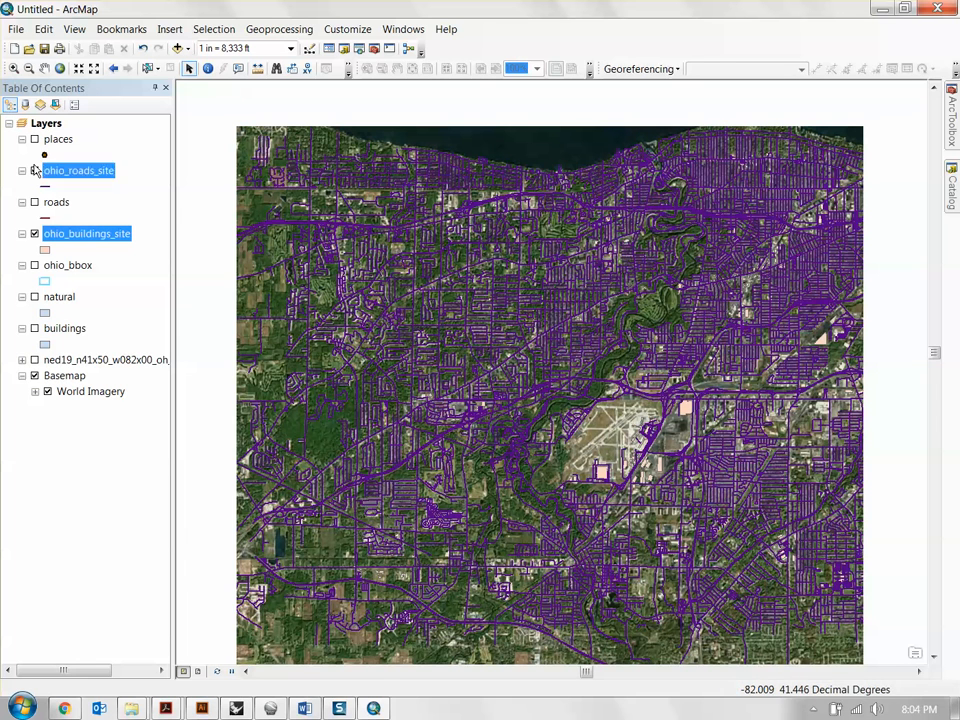
# Hide the ohio_roads_site layer and look over the imagery with the exported building footprints across the clipped site
pyautogui.click(35, 170)
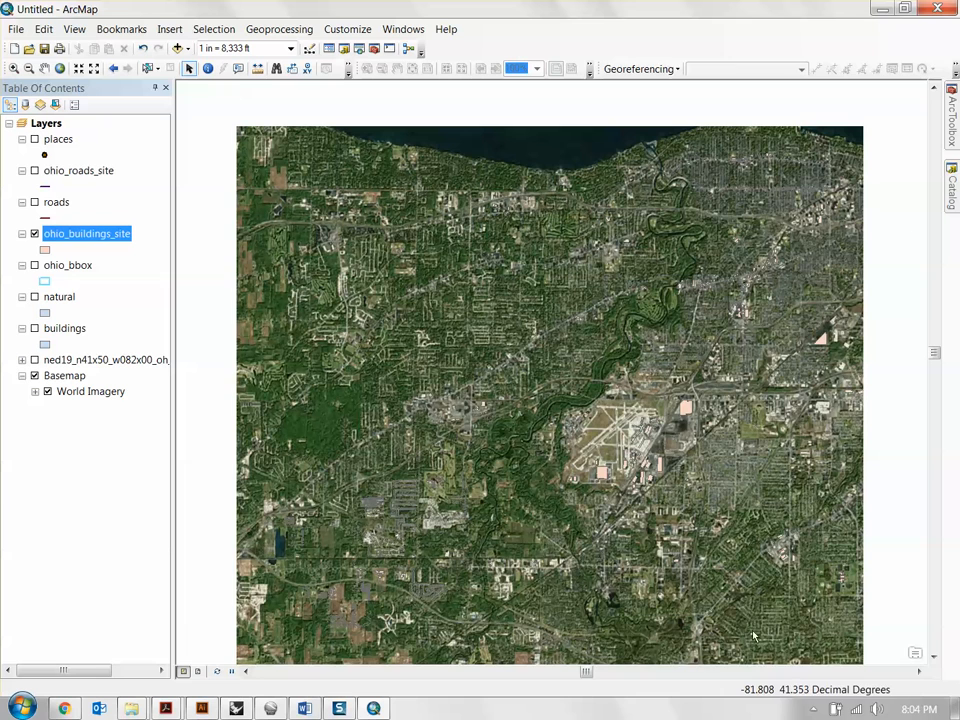
pyautogui.moveTo(789, 214); pyautogui.dragTo(777, 267)
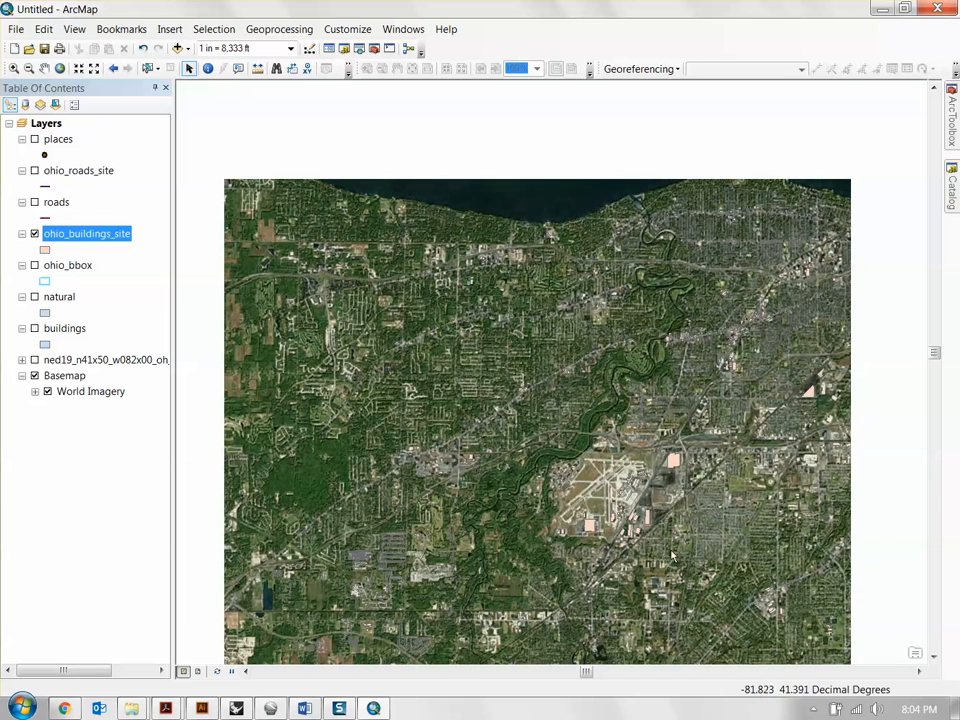
pyautogui.moveTo(671, 556); pyautogui.dragTo(618, 474)
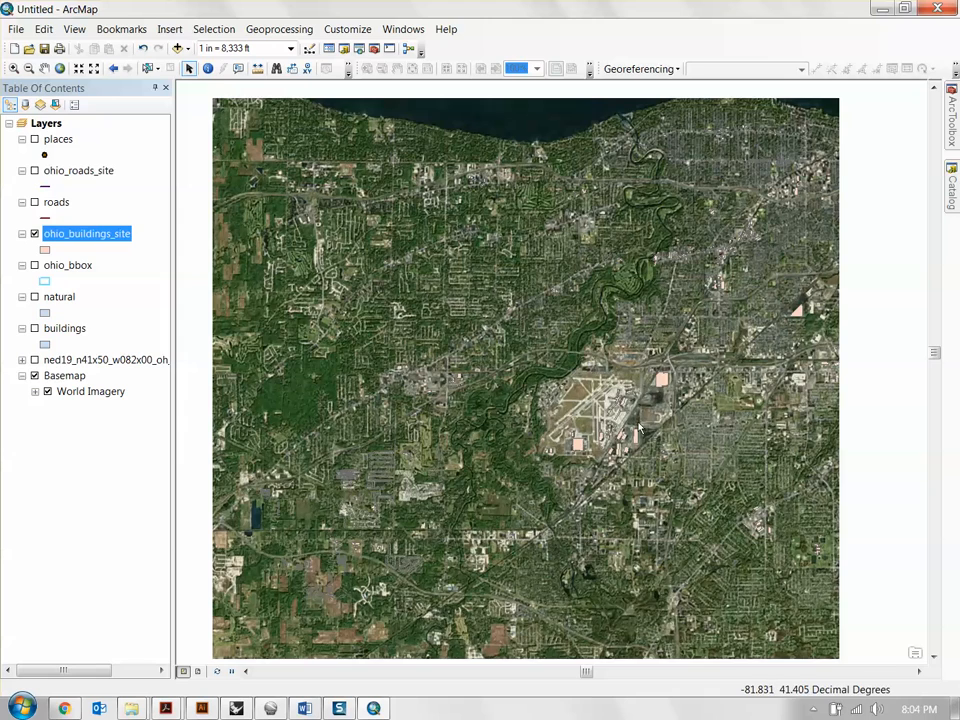
pyautogui.moveTo(629, 401); pyautogui.dragTo(577, 426)
pyautogui.moveTo(570, 299); pyautogui.dragTo(625, 265)
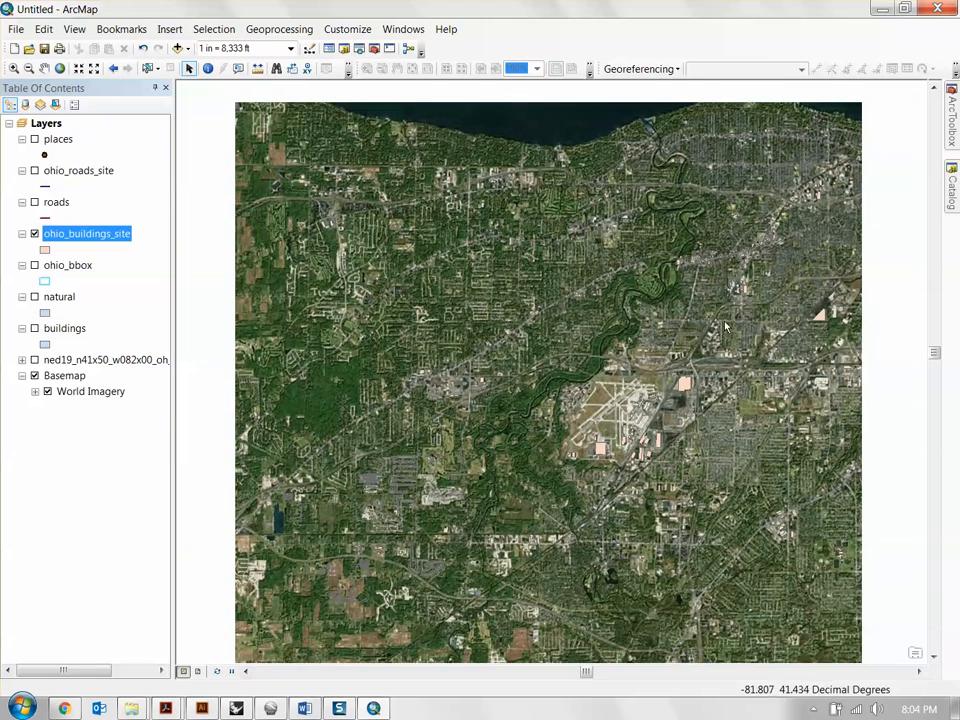
# Examine the imagery detail and building footprints up close around the river bend and park
pyautogui.scroll(4, 665, 290)
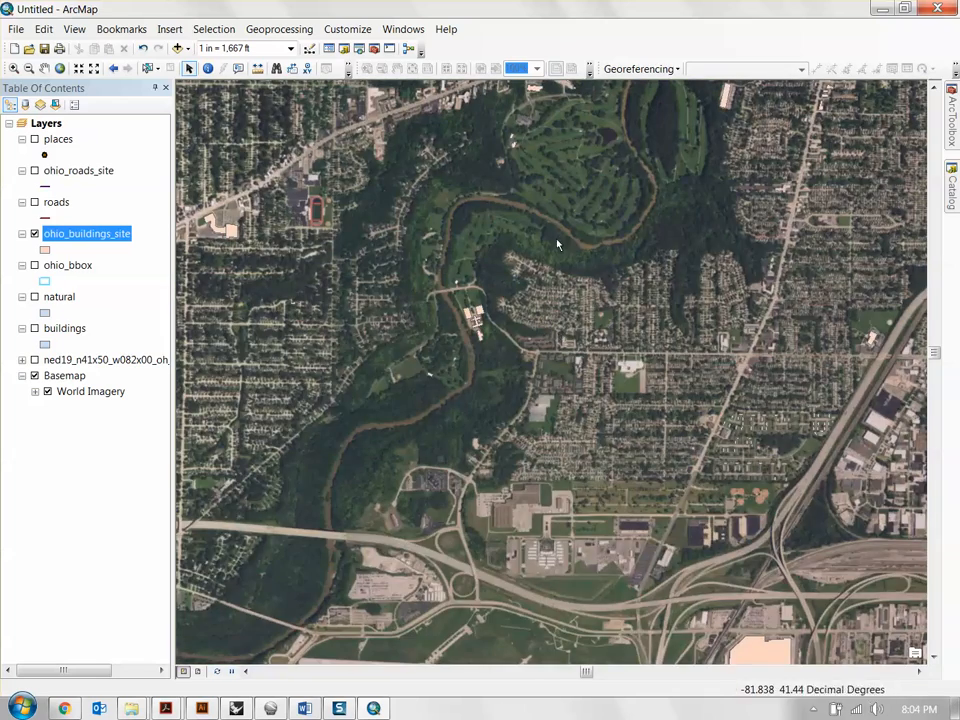
pyautogui.moveTo(476, 193); pyautogui.dragTo(584, 242)
pyautogui.scroll(5, 580, 311)
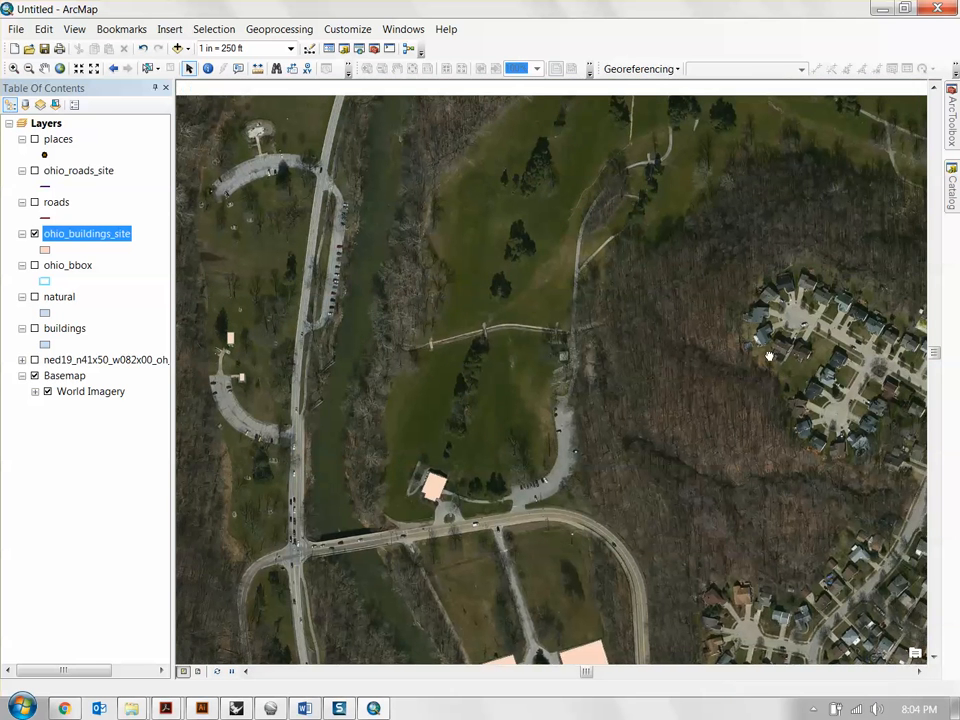
pyautogui.moveTo(769, 356); pyautogui.dragTo(747, 381)
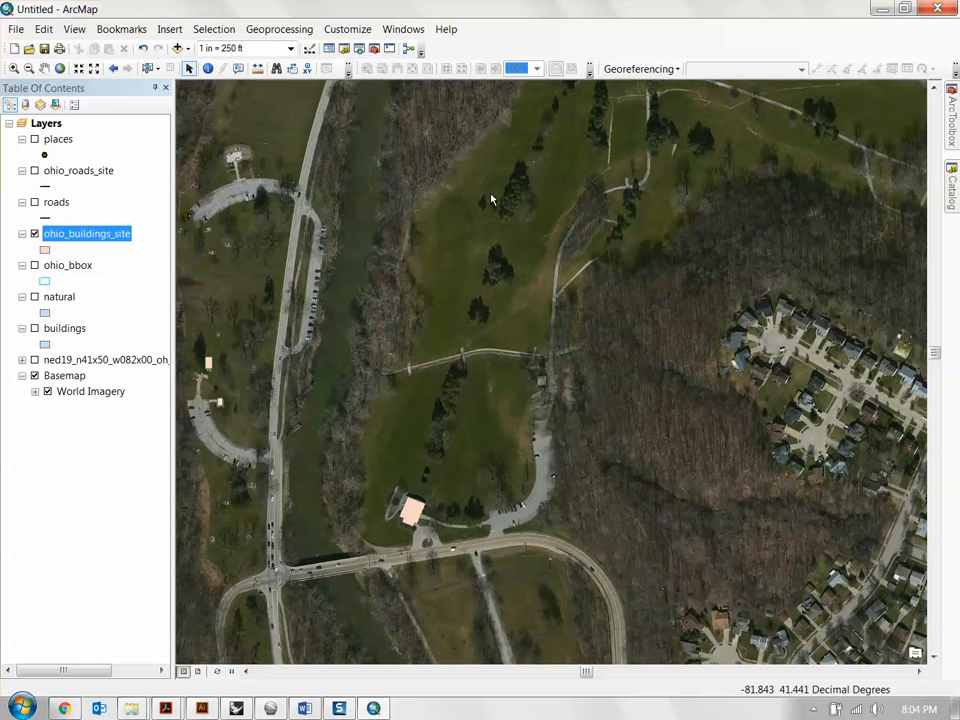
pyautogui.moveTo(471, 253); pyautogui.dragTo(586, 290)
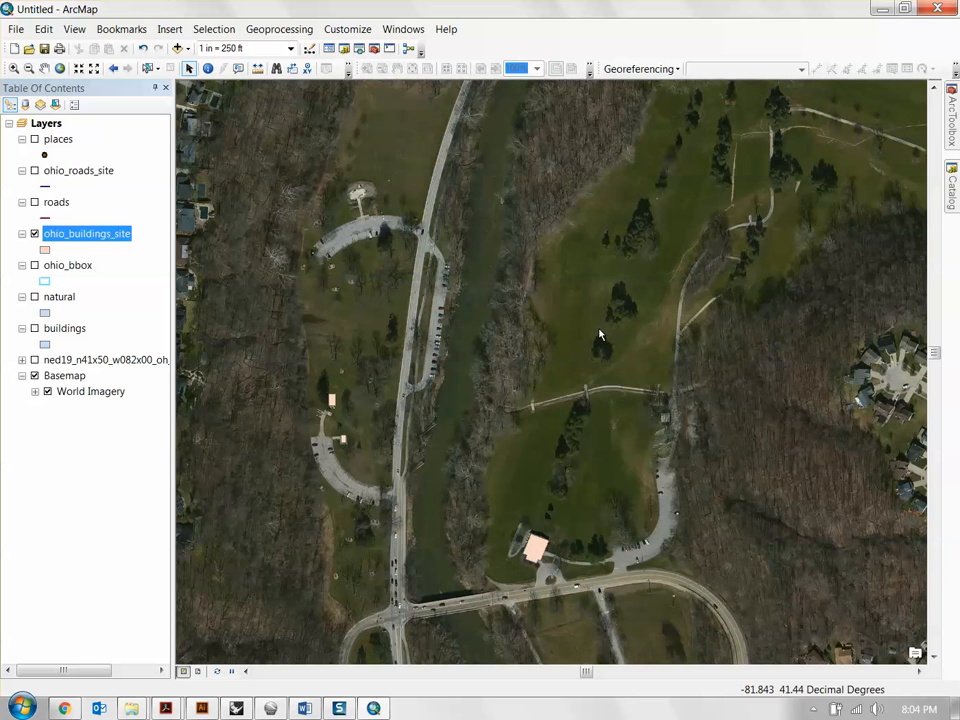
pyautogui.scroll(3, 600, 335)
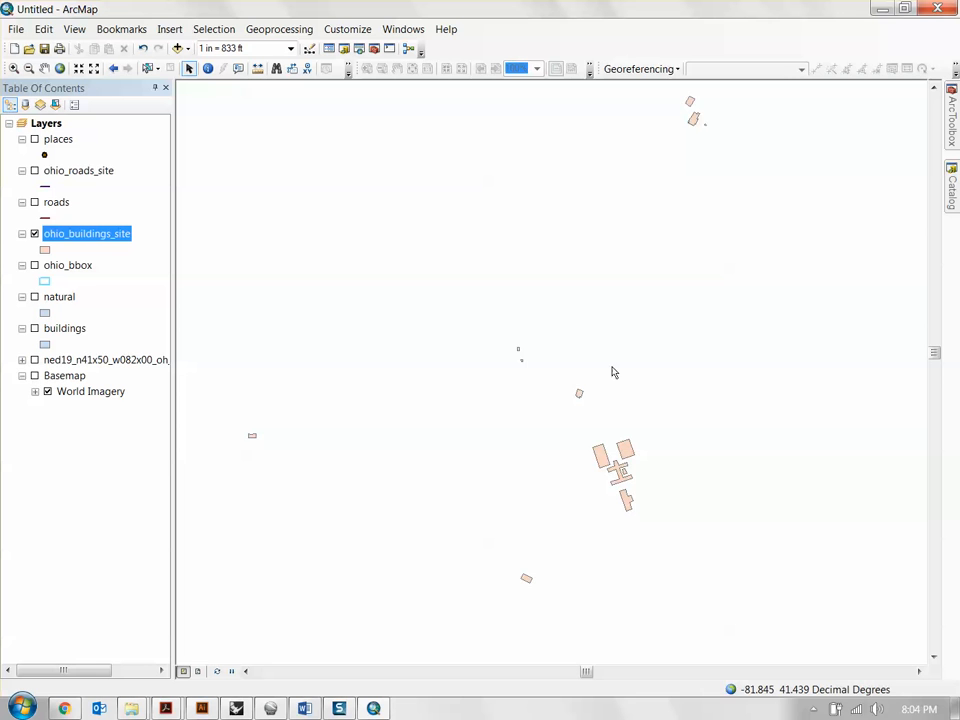
# Display the ohio_bbox layer with the exported buildings across the full site extent
pyautogui.scroll(3, 660, 373)
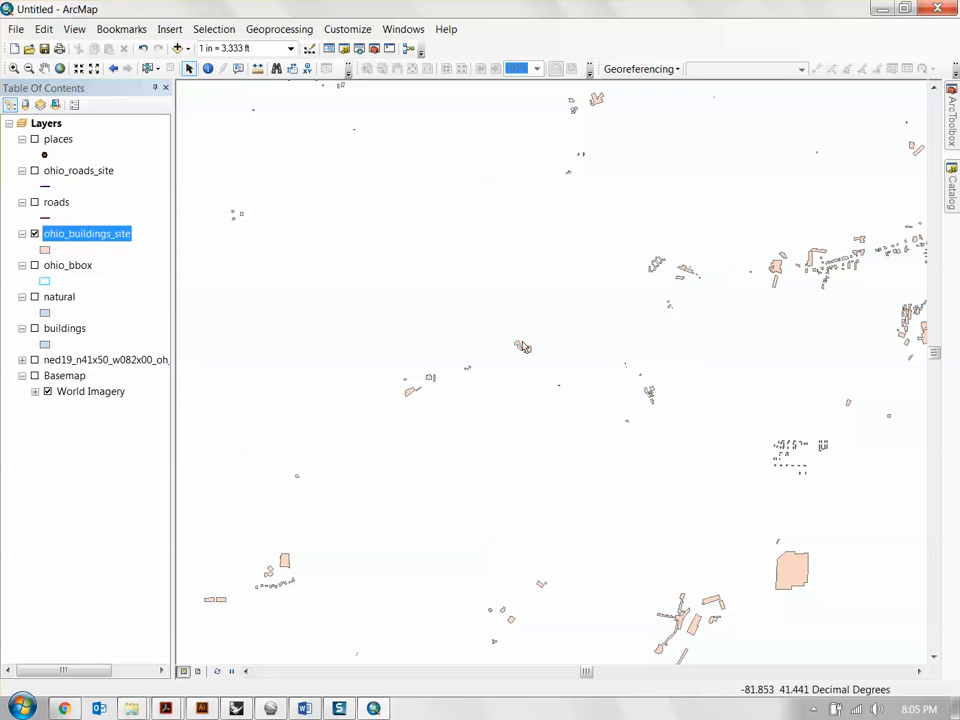
pyautogui.click(34, 265)
pyautogui.scroll(2, 590, 360)
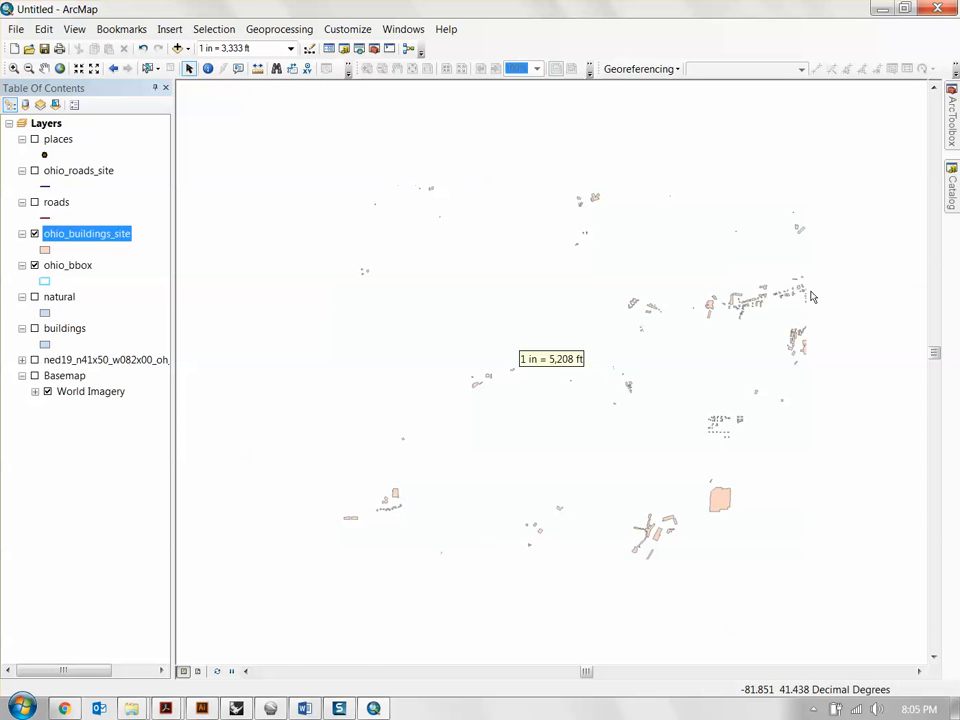
pyautogui.scroll(1, 614, 380)
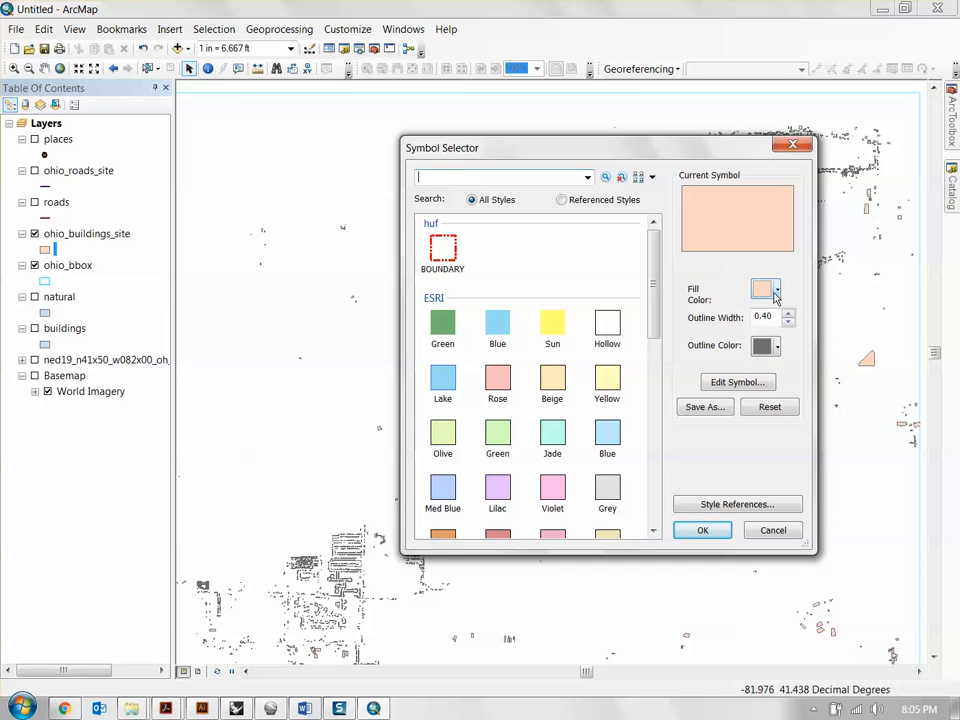
# Give the ohio_buildings_site polygons a black fill with no outline color
pyautogui.click(778, 292)
pyautogui.click(760, 452)
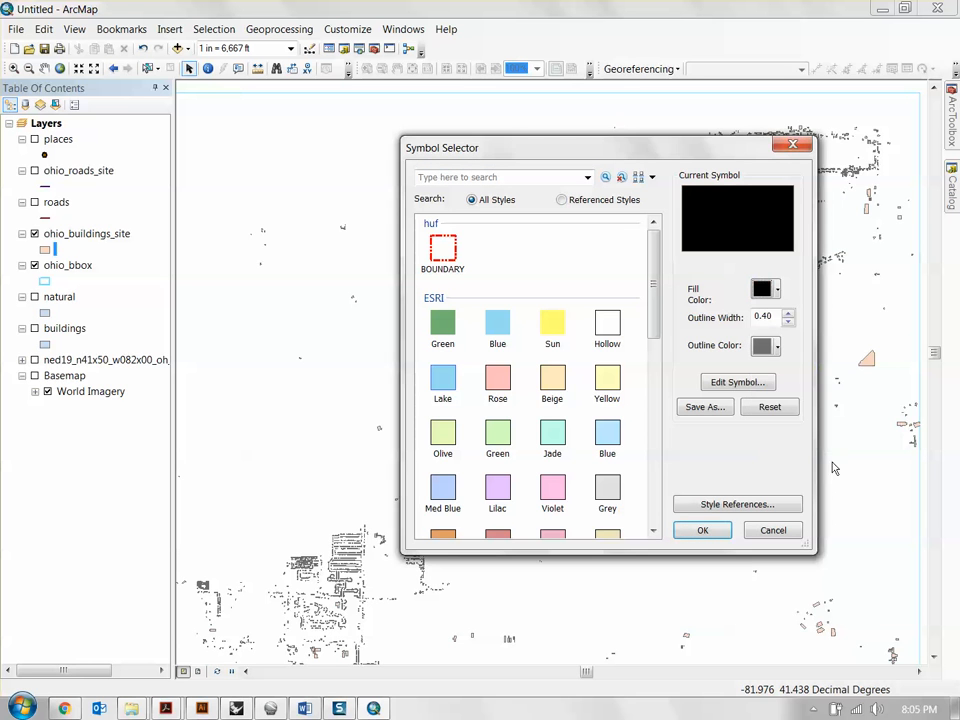
pyautogui.click(776, 348)
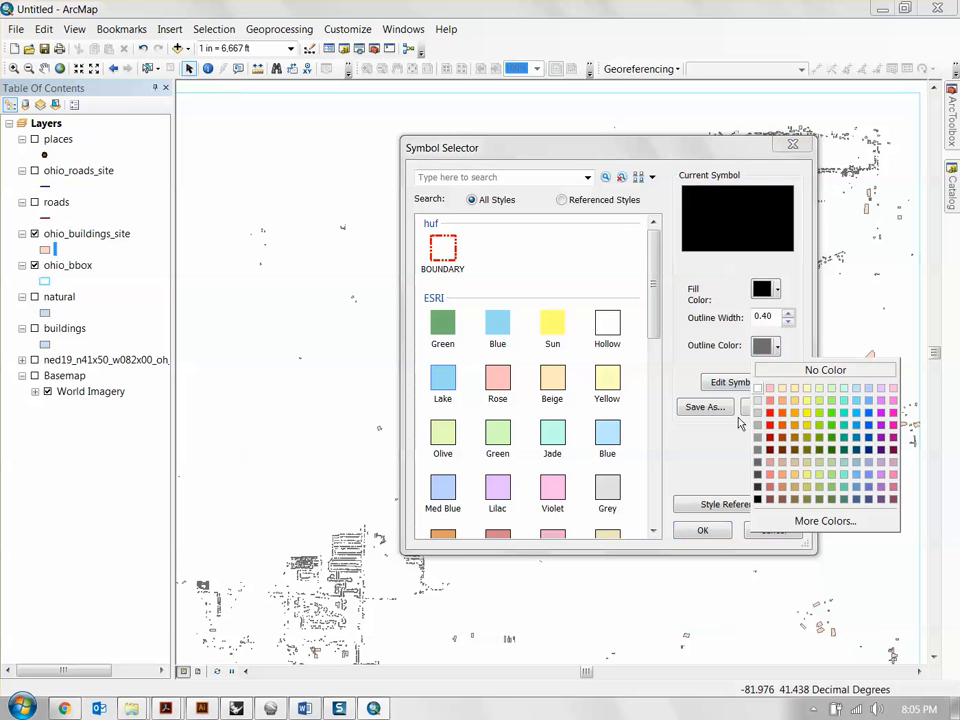
pyautogui.click(820, 371)
pyautogui.click(708, 531)
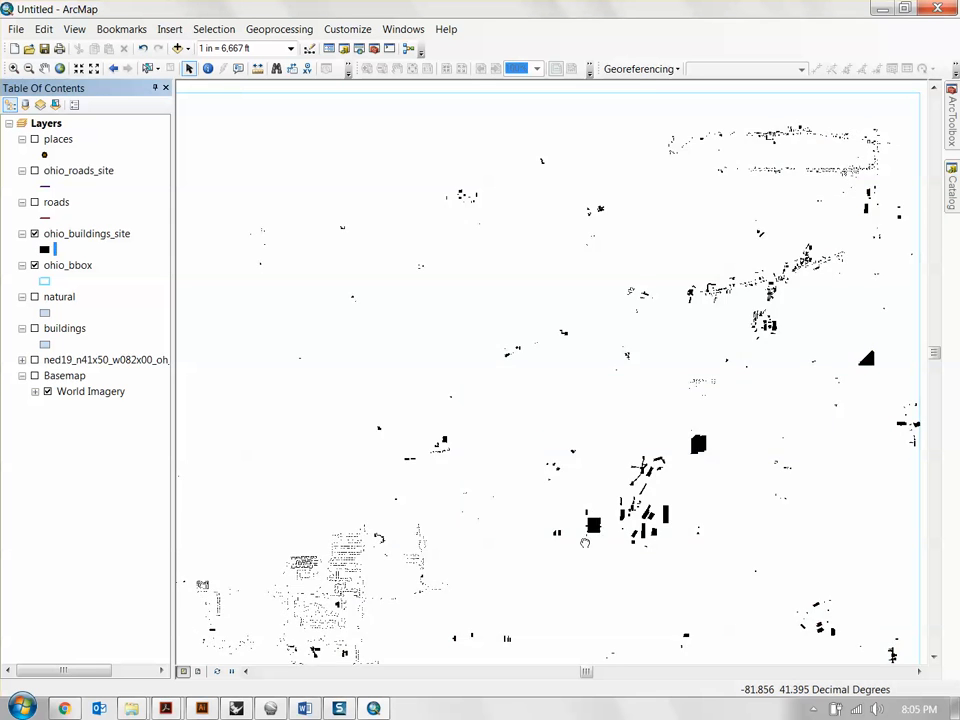
# Examine the black building footprints up close in the dense residential area, and compare them with the whole ohio_bbox extent
pyautogui.moveTo(602, 531); pyautogui.dragTo(664, 383)
pyautogui.moveTo(375, 466); pyautogui.dragTo(455, 440)
pyautogui.scroll(-3, 460, 438)
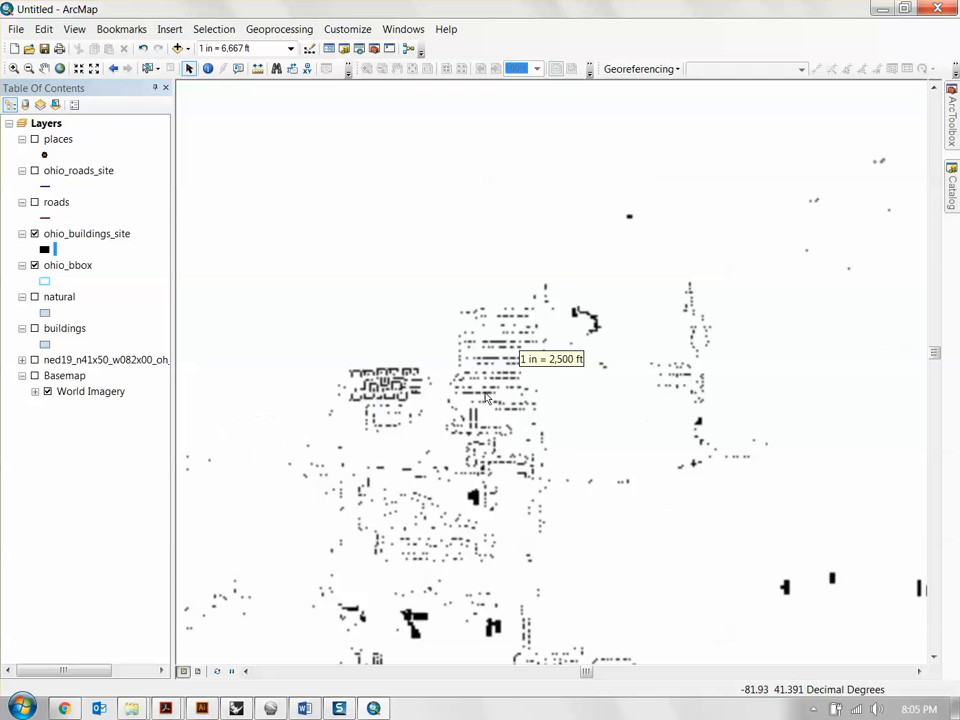
pyautogui.scroll(-3, 482, 428)
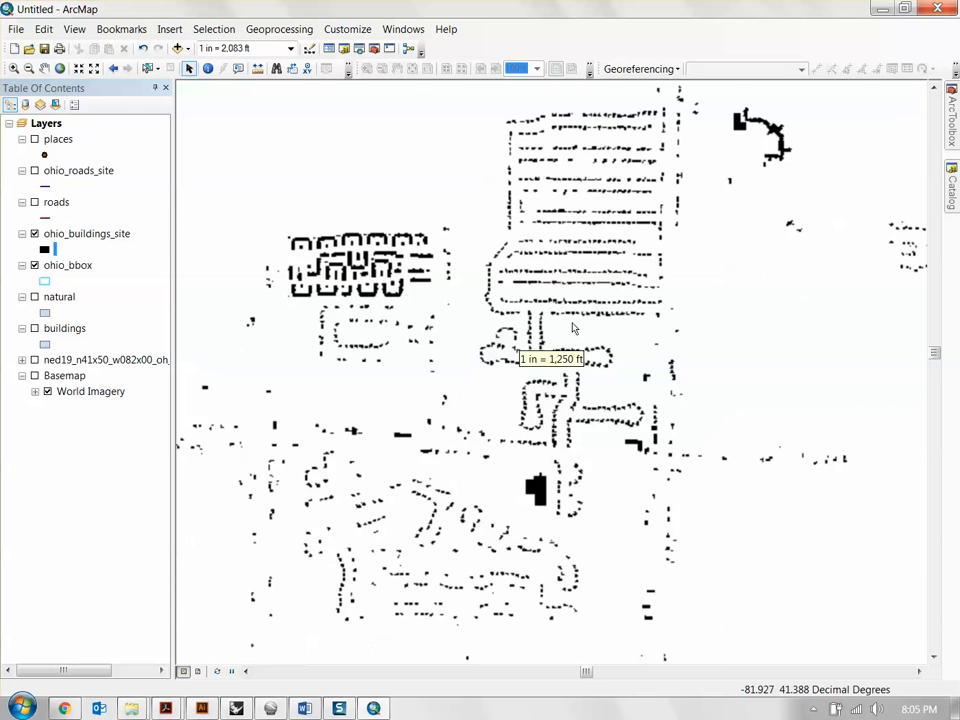
pyautogui.moveTo(638, 293); pyautogui.dragTo(607, 431)
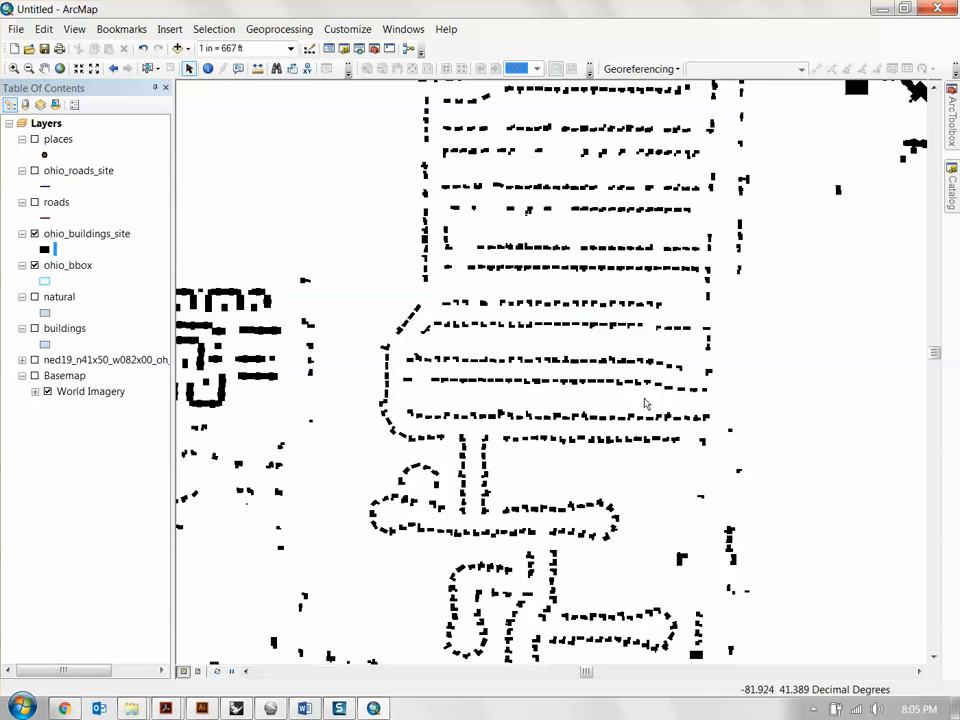
pyautogui.moveTo(738, 317); pyautogui.dragTo(682, 431)
pyautogui.scroll(5, 705, 440)
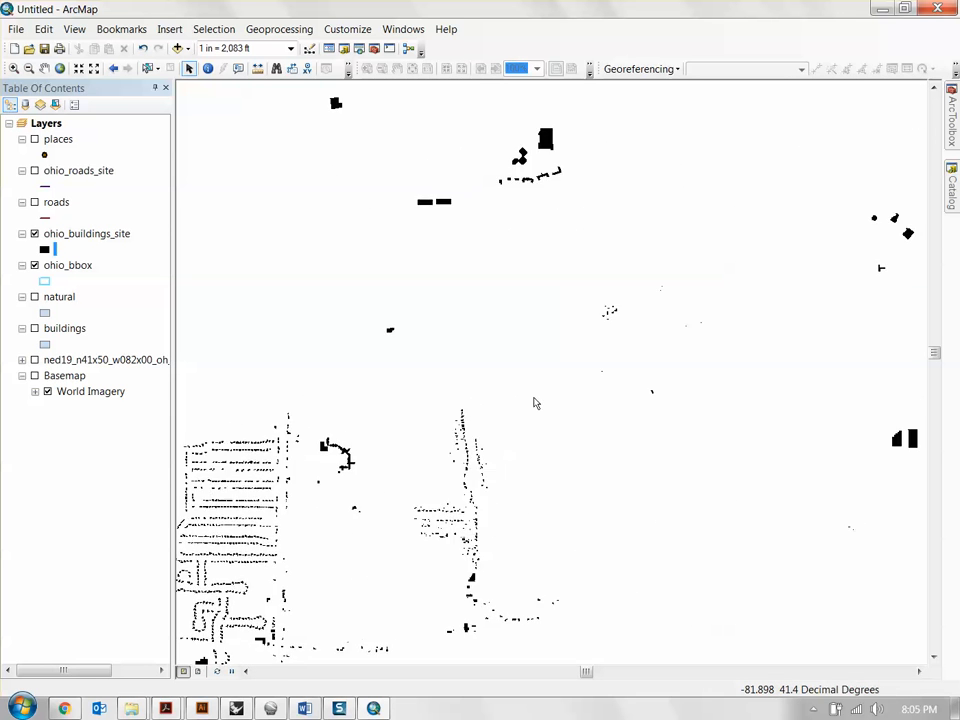
pyautogui.scroll(4, 557, 398)
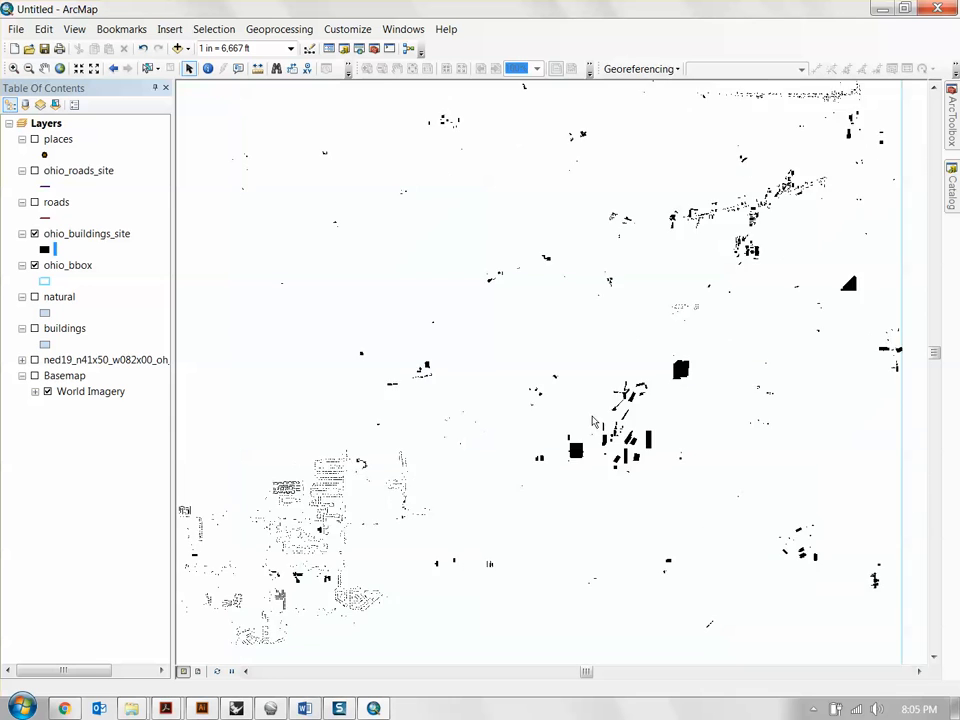
pyautogui.scroll(2, 613, 419)
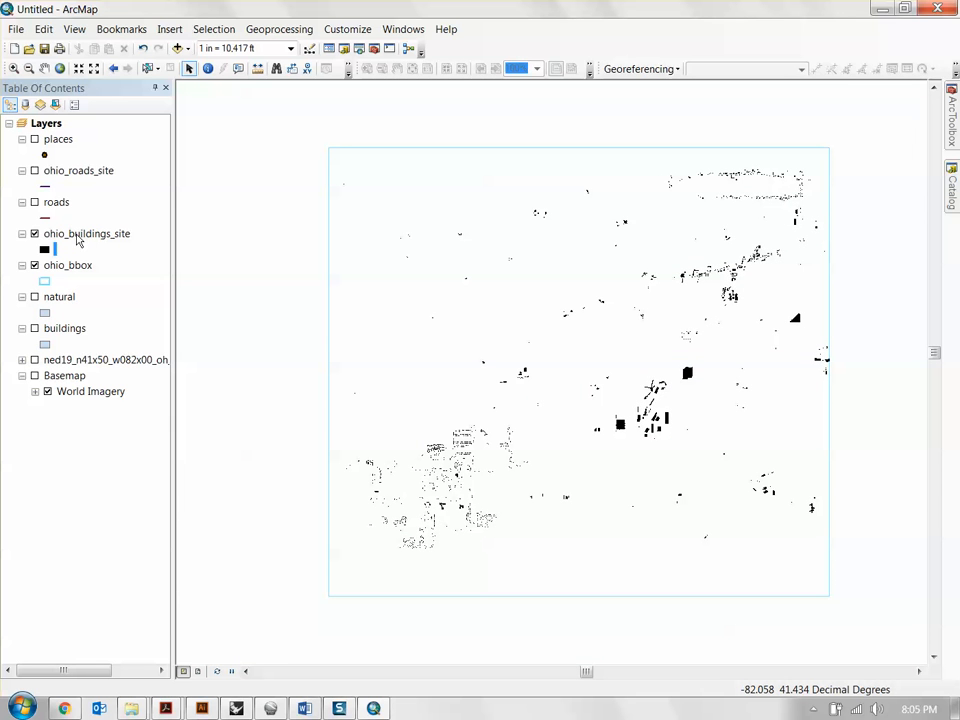
# Open the symbology properties of the ohio_buildings_site layer, keeping the map beside the dialog in view
pyautogui.click(80, 236)
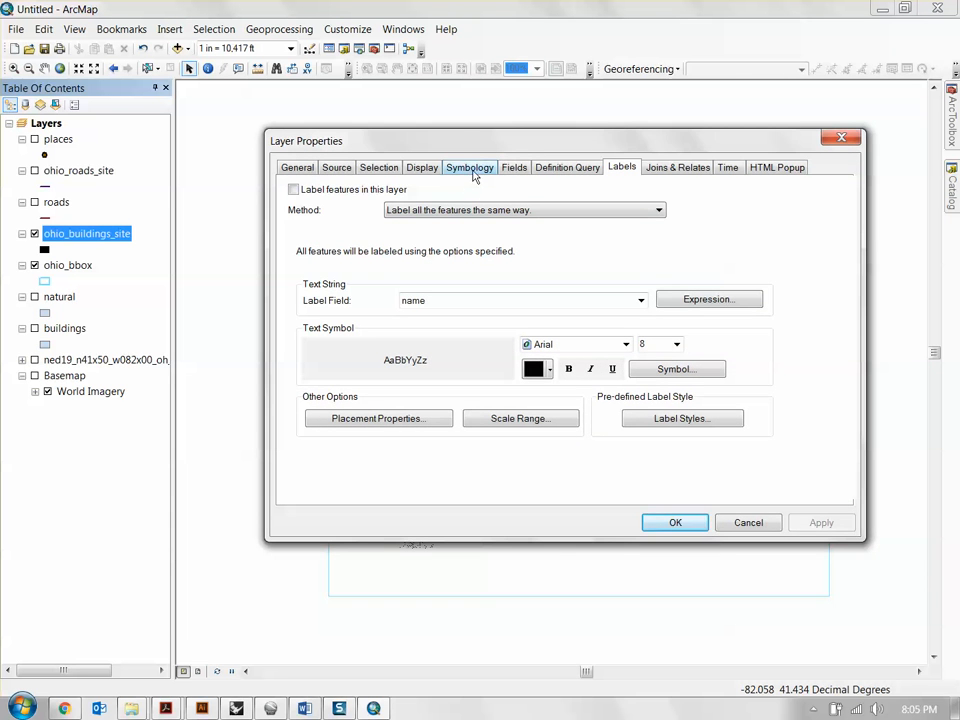
pyautogui.click(474, 172)
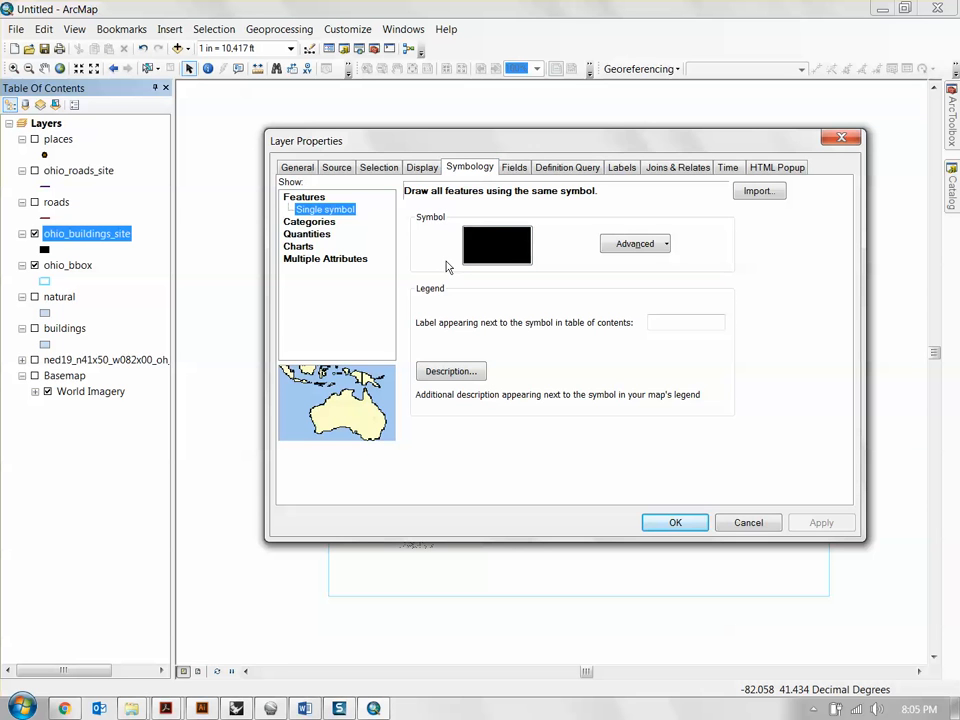
pyautogui.moveTo(468, 145); pyautogui.dragTo(330, 145)
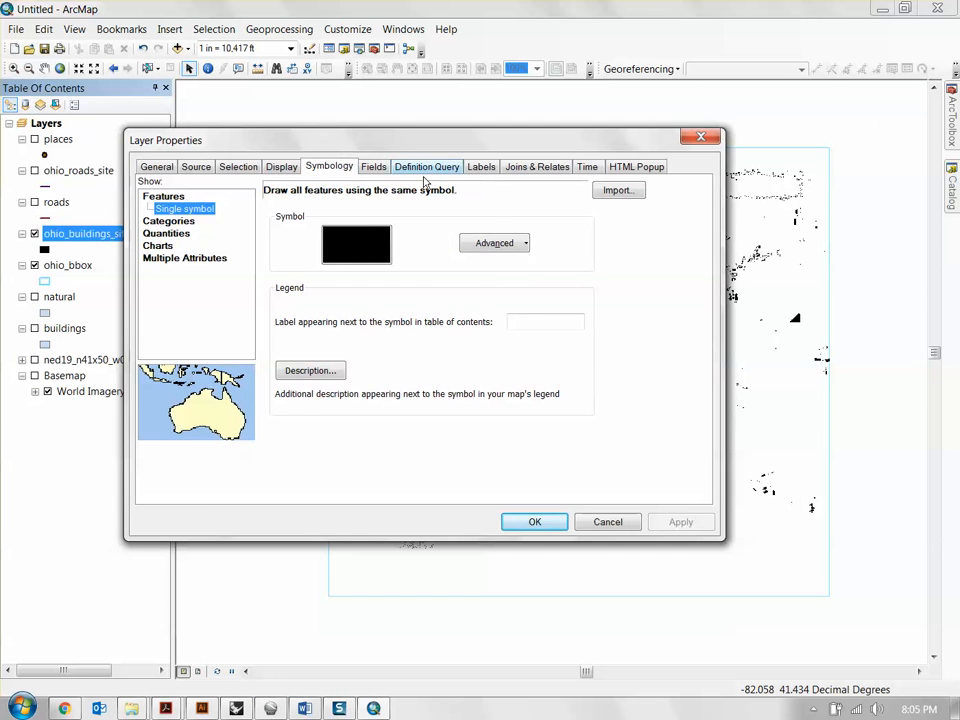
pyautogui.moveTo(623, 148)
pyautogui.mouseDown()
pyautogui.moveTo(643, 144)
pyautogui.moveTo(621, 139)
pyautogui.mouseUp()
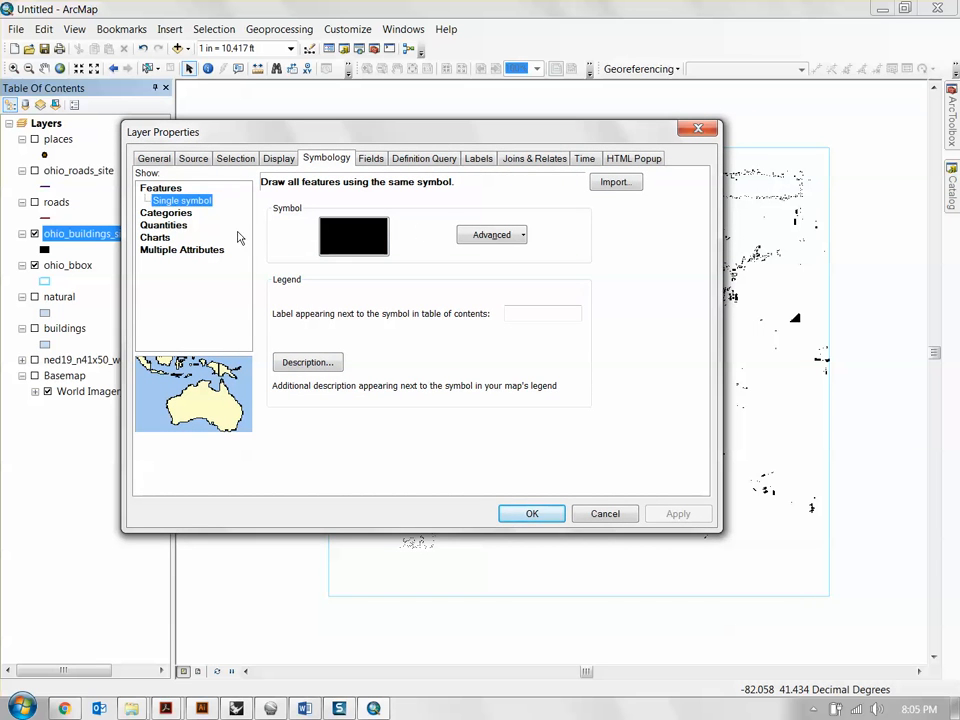
pyautogui.click(166, 213)
pyautogui.click(378, 216)
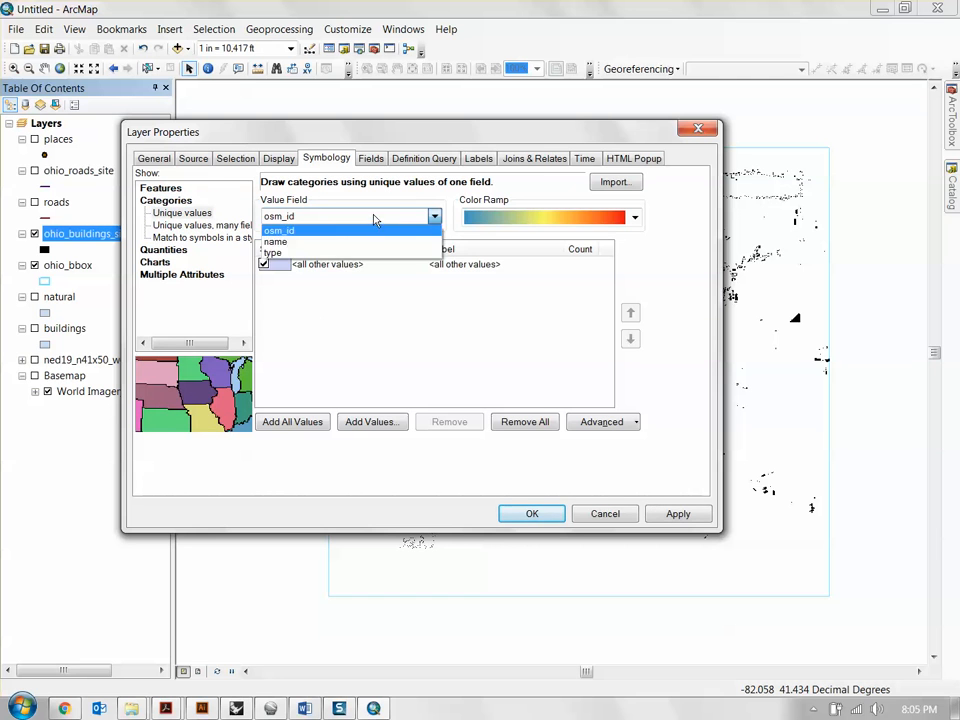
pyautogui.click(392, 133)
pyautogui.click(435, 216)
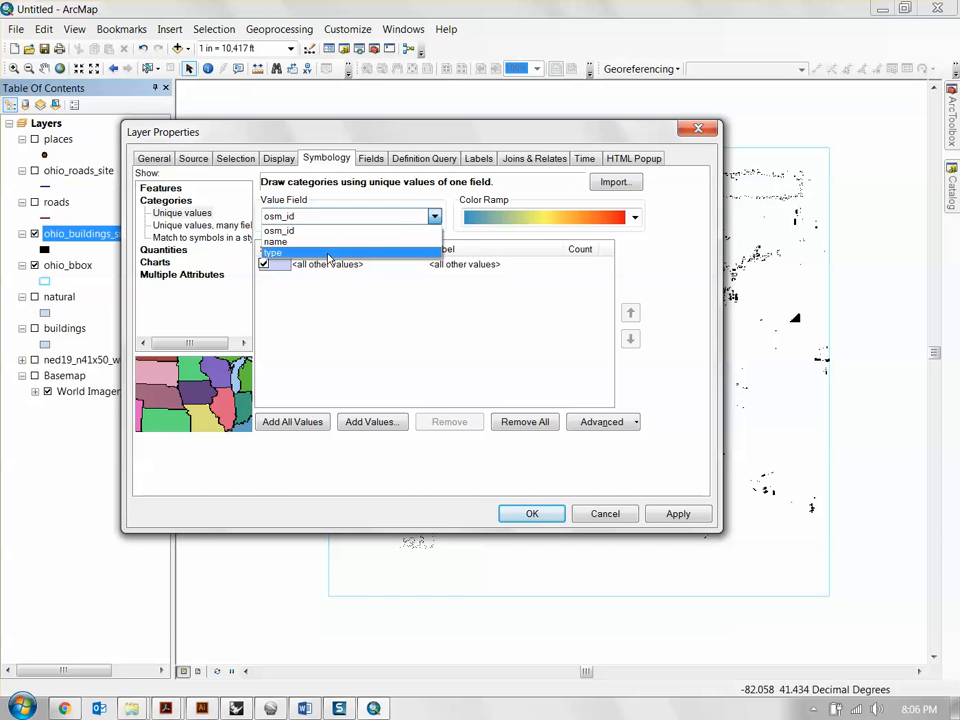
pyautogui.click(322, 230)
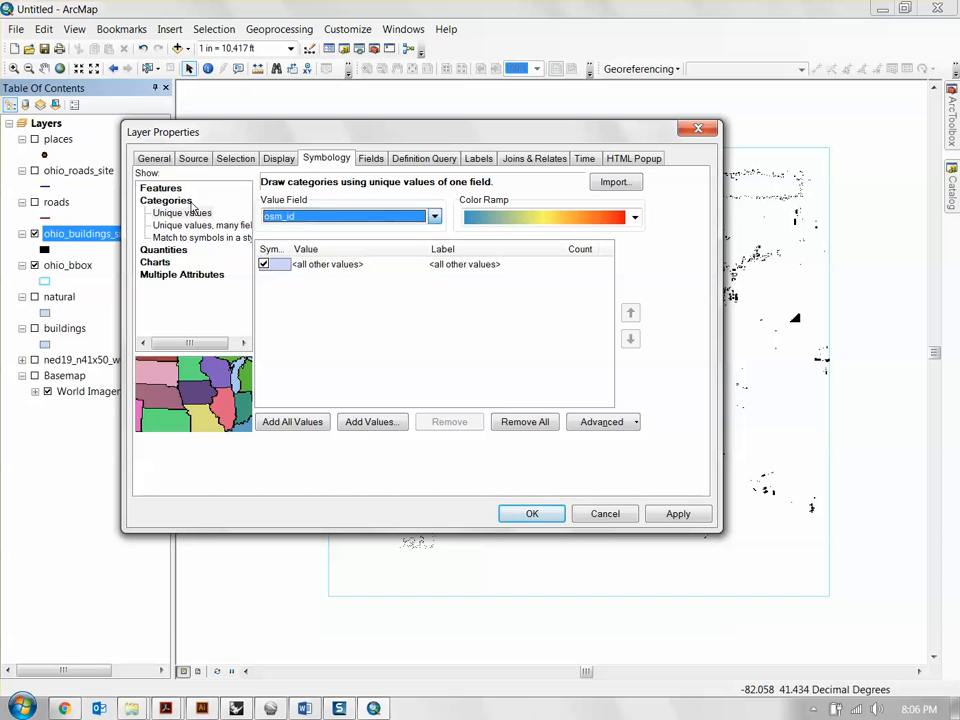
pyautogui.click(165, 190)
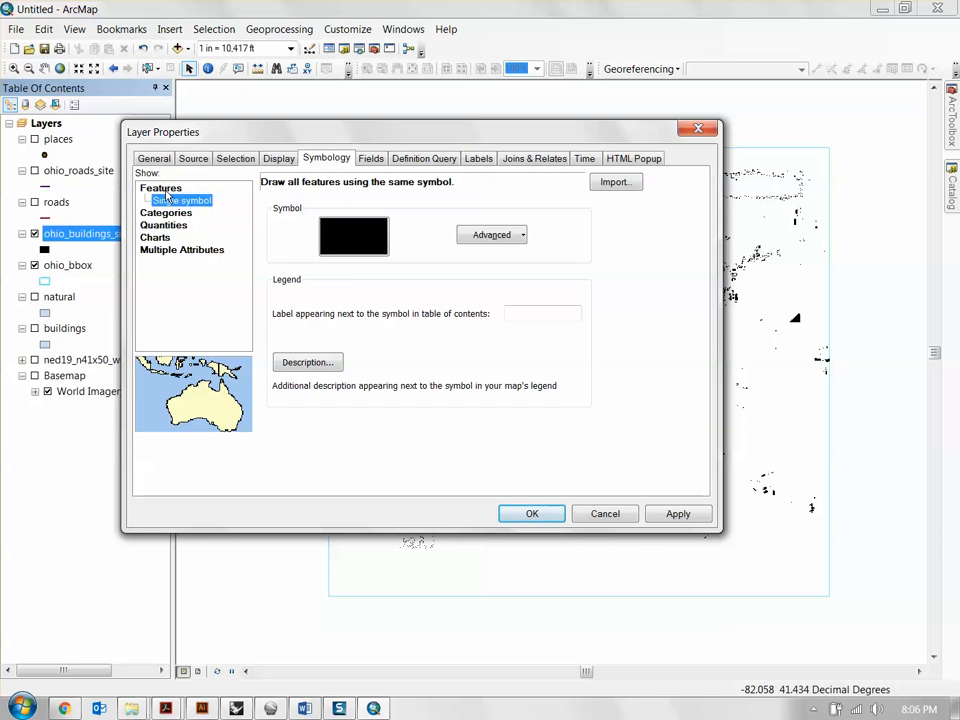
# Categorize ohio_buildings_site by unique values of the type field, adding all values, and review the listed building types
pyautogui.click(160, 213)
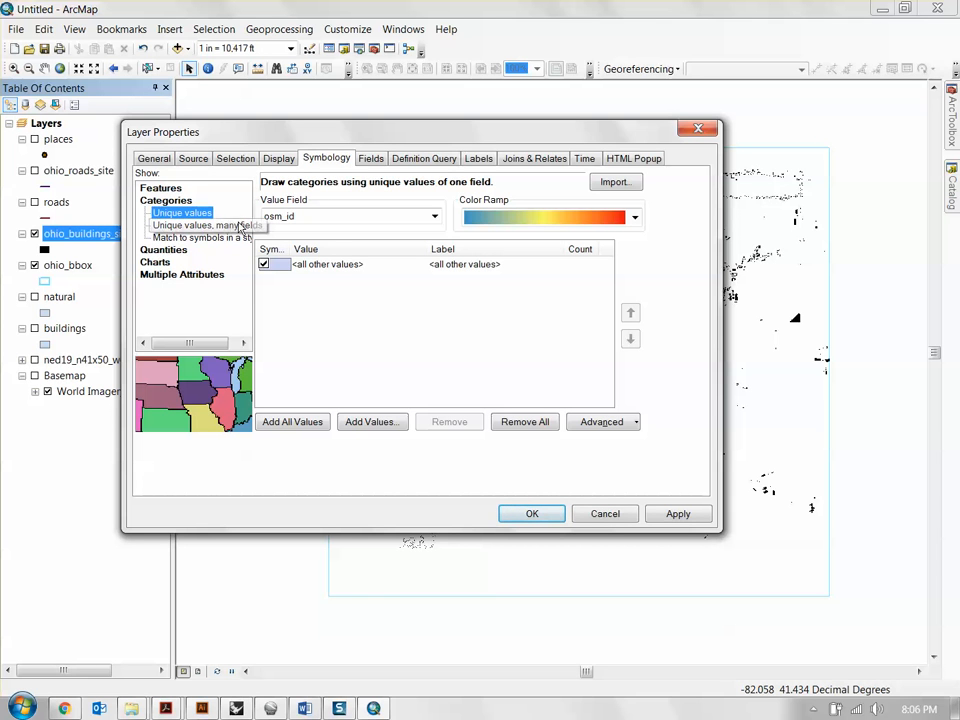
pyautogui.click(430, 217)
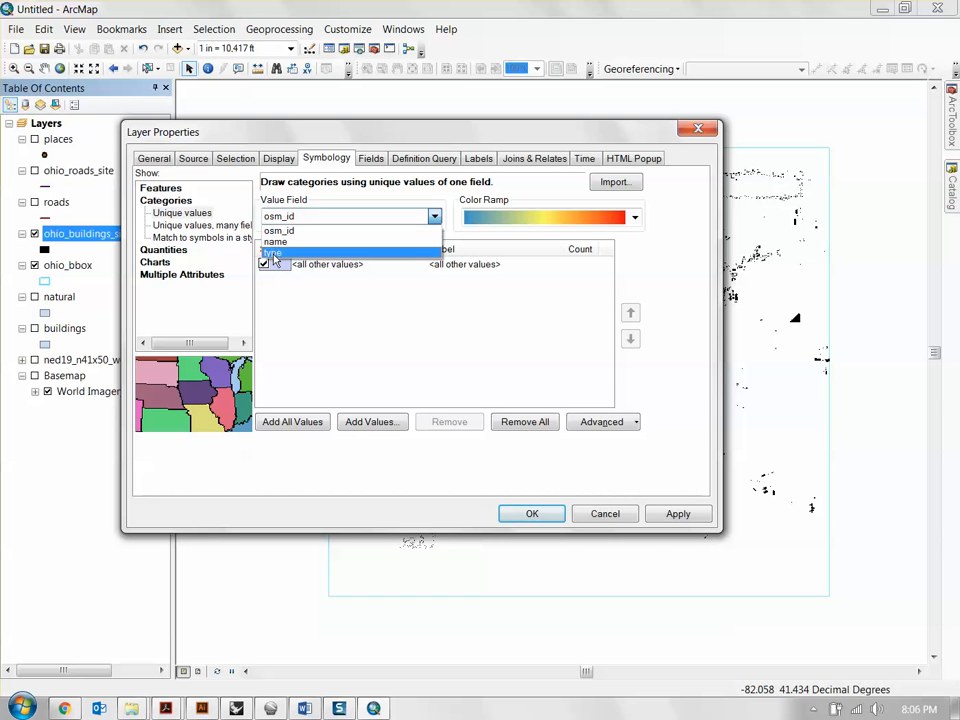
pyautogui.click(274, 254)
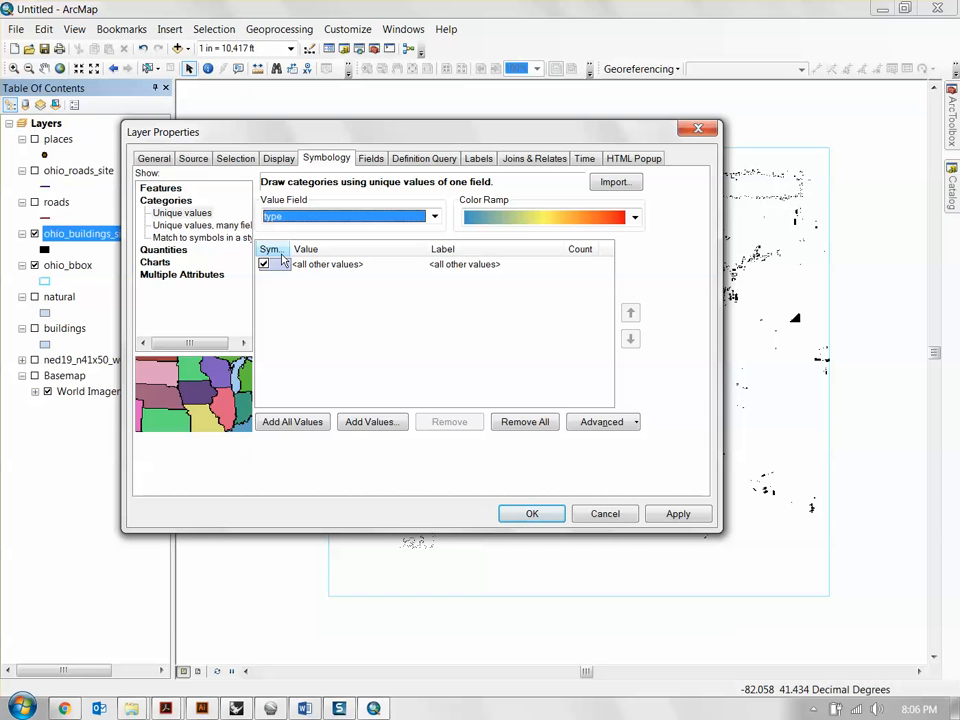
pyautogui.click(297, 427)
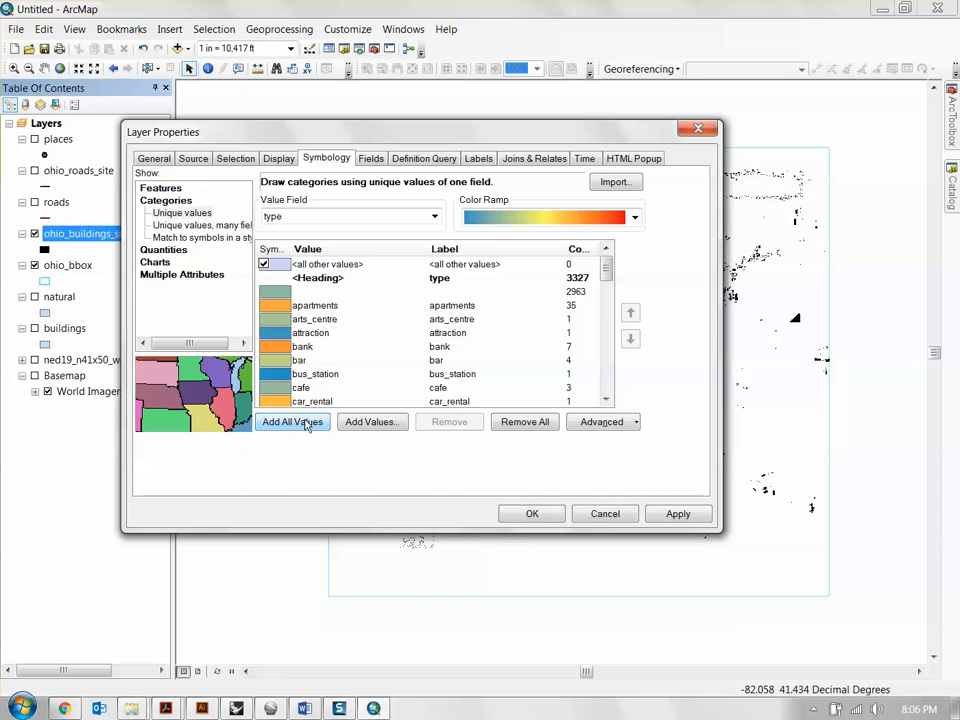
pyautogui.moveTo(606, 265); pyautogui.dragTo(606, 294)
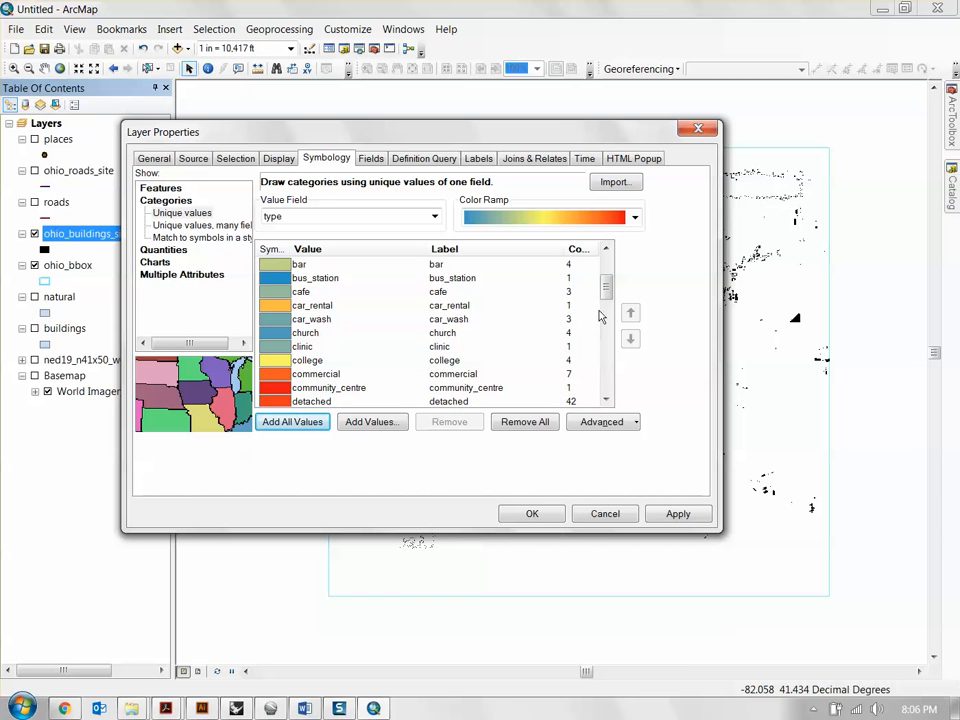
pyautogui.moveTo(606, 288); pyautogui.dragTo(606, 315)
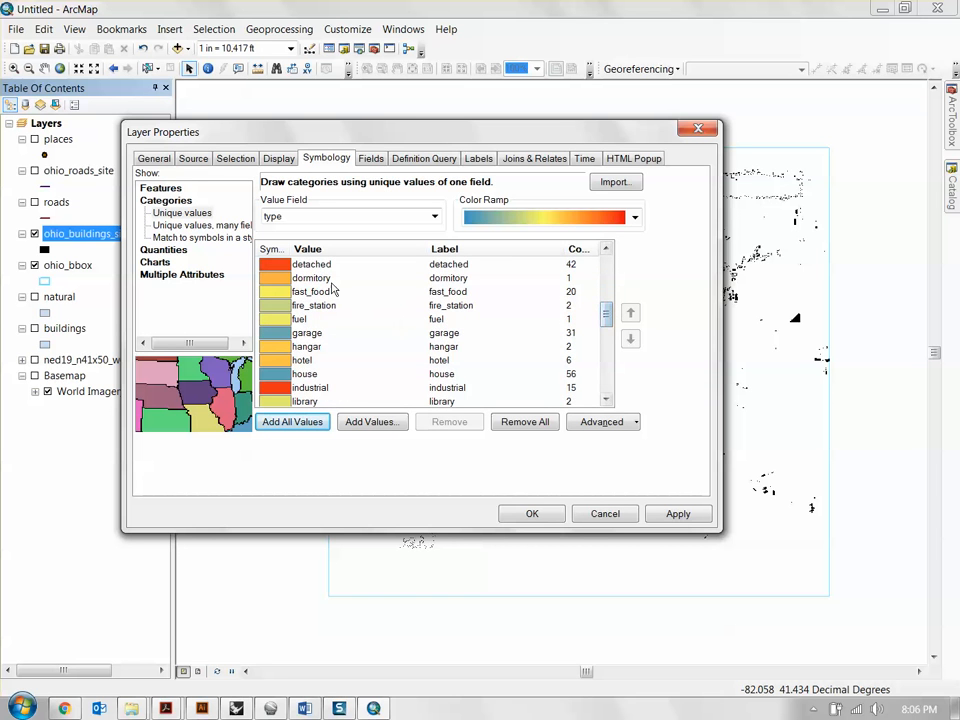
pyautogui.moveTo(606, 313); pyautogui.dragTo(606, 340)
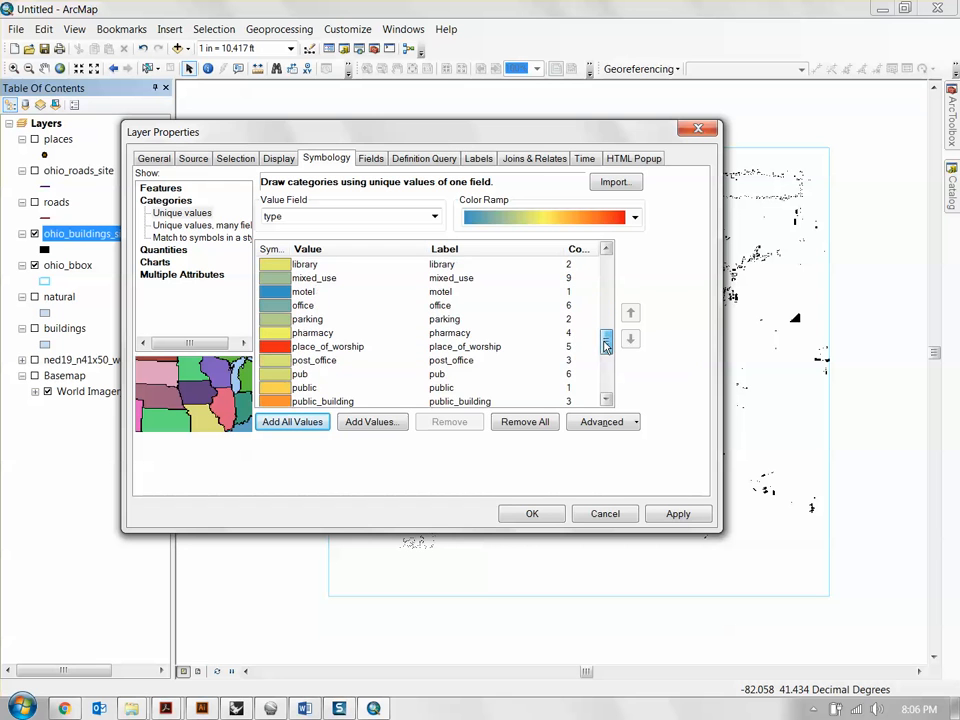
# Assign a color ramp of mixed pink shades to the building types and apply the categorized symbology to the layer
pyautogui.click(634, 218)
pyautogui.moveTo(632, 303); pyautogui.dragTo(647, 332)
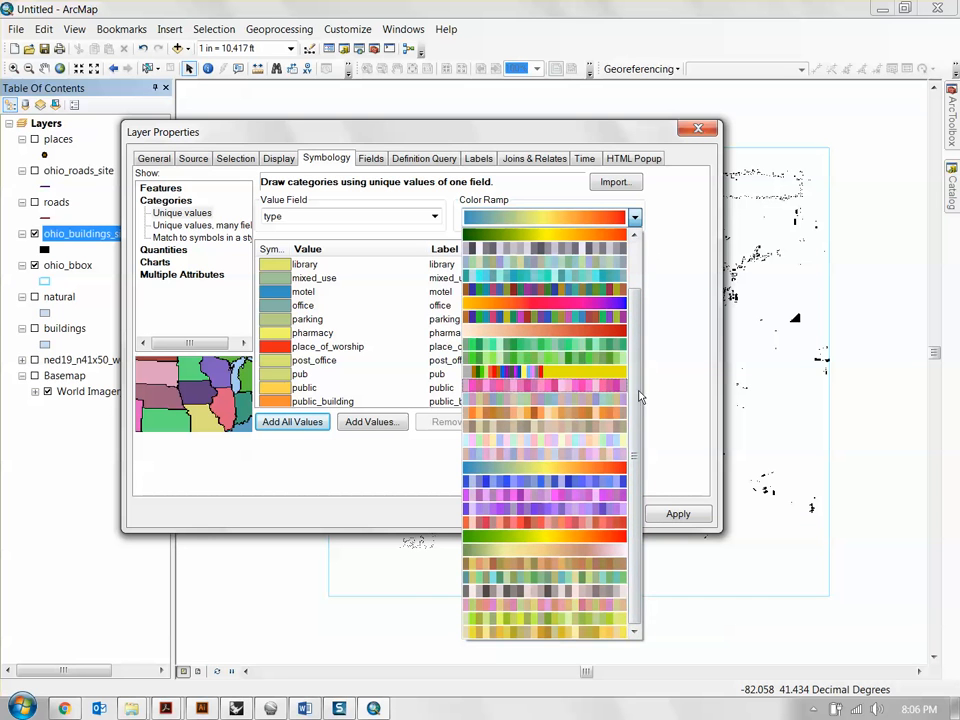
pyautogui.click(606, 389)
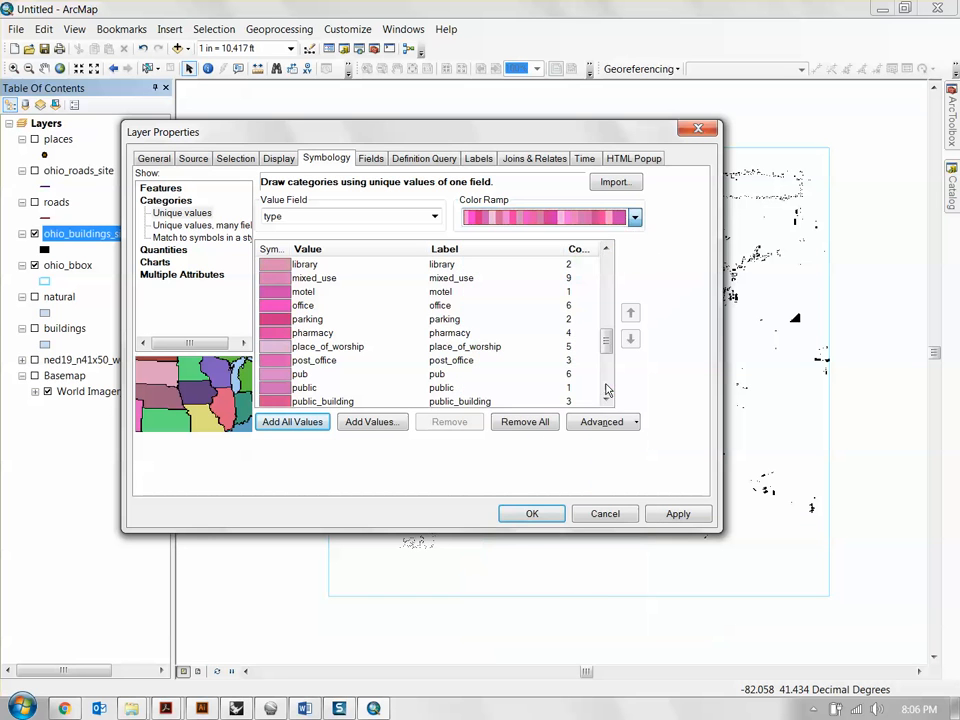
pyautogui.moveTo(605, 385)
pyautogui.mouseDown()
pyautogui.moveTo(621, 268)
pyautogui.moveTo(606, 317)
pyautogui.moveTo(609, 399)
pyautogui.mouseUp()
pyautogui.click(564, 514)
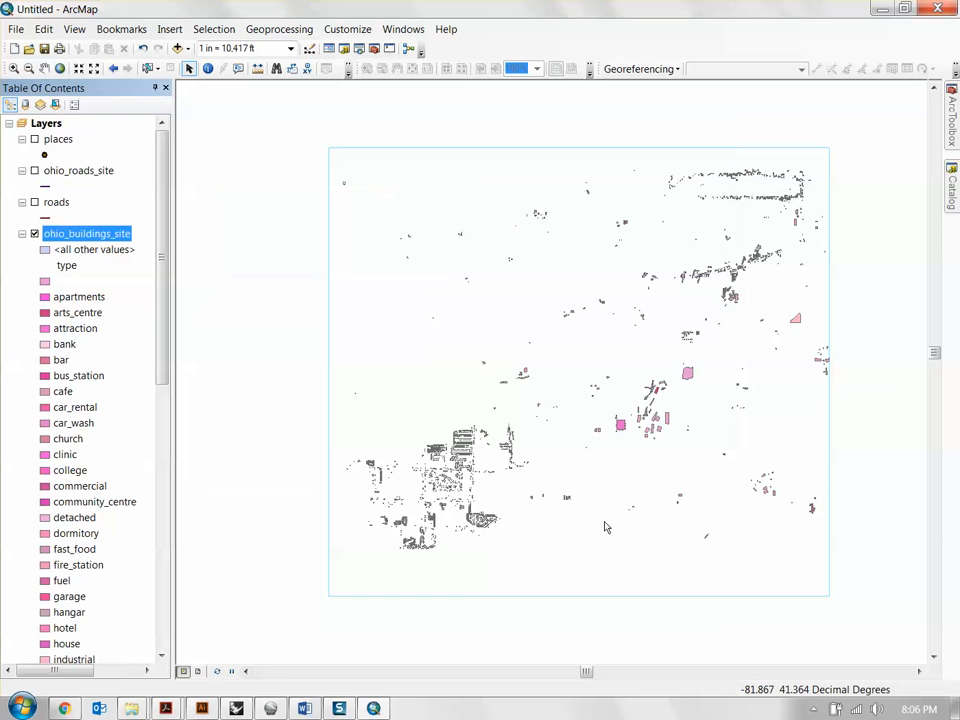
# Examine the pink-shaded building categories up close across the residential neighborhoods of the site
pyautogui.scroll(4, 463, 470)
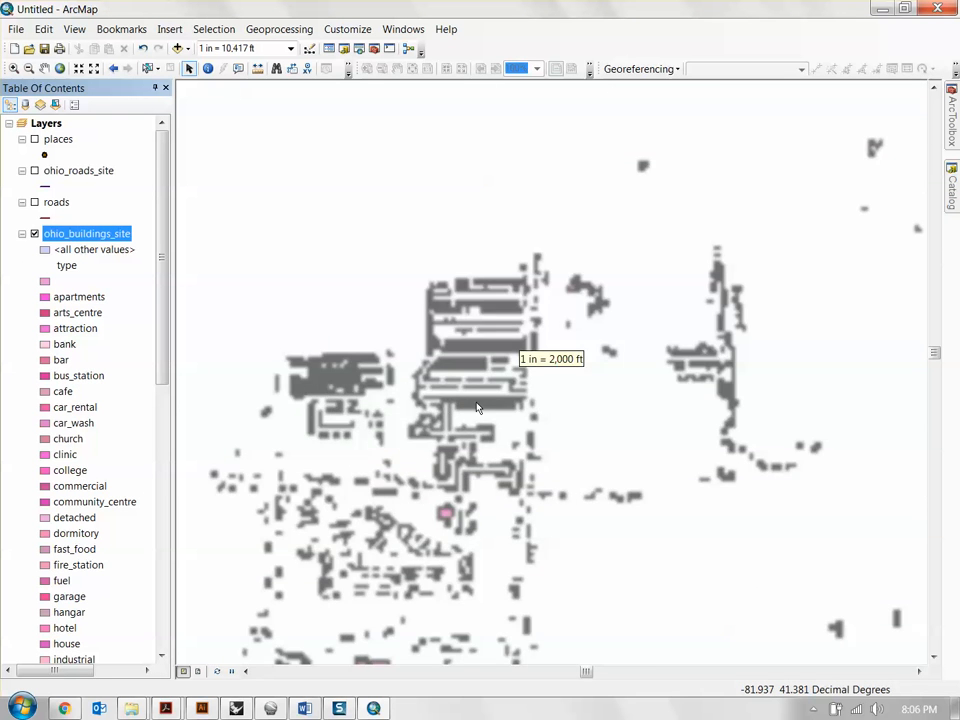
pyautogui.moveTo(475, 424); pyautogui.dragTo(582, 335)
pyautogui.scroll(2, 519, 408)
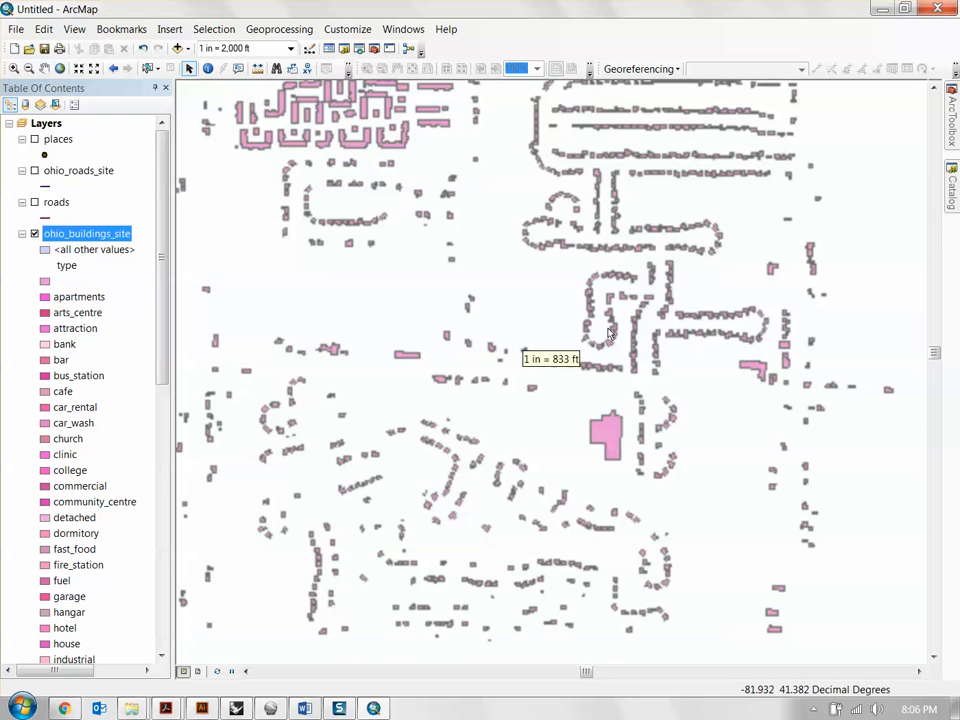
pyautogui.moveTo(564, 193); pyautogui.dragTo(531, 437)
pyautogui.moveTo(371, 536); pyautogui.dragTo(525, 364)
pyautogui.moveTo(486, 523); pyautogui.dragTo(518, 318)
pyautogui.moveTo(542, 623); pyautogui.dragTo(555, 416)
pyautogui.moveTo(718, 471); pyautogui.dragTo(536, 350)
# Change the ohio_buildings_site color ramp to a multicolored one with strongly contrasting dark hues
pyautogui.doubleClick(79, 235)
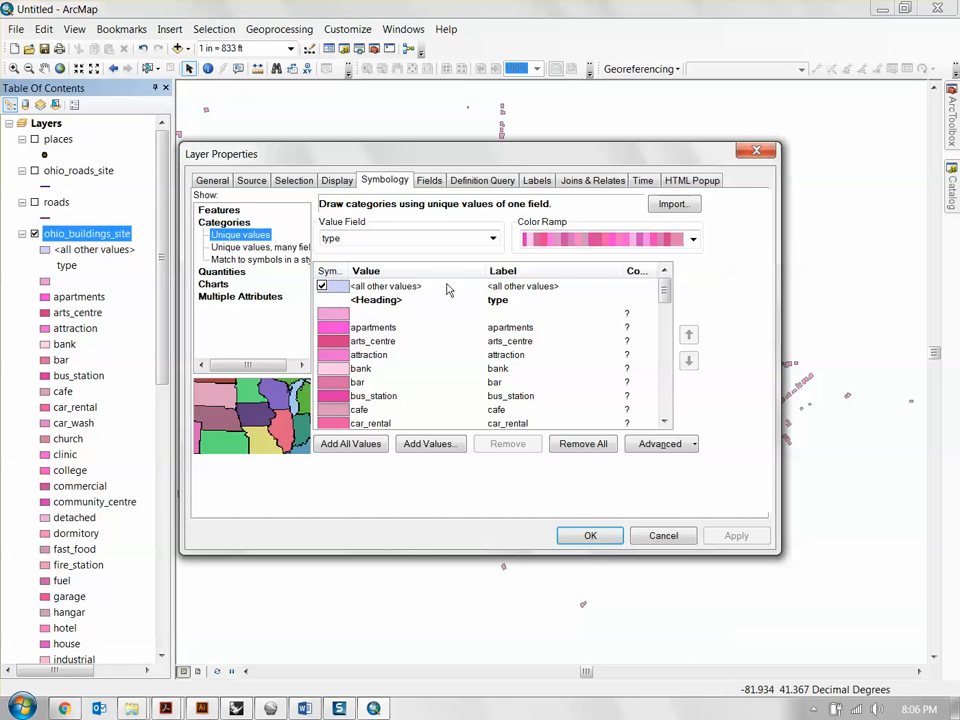
pyautogui.click(688, 239)
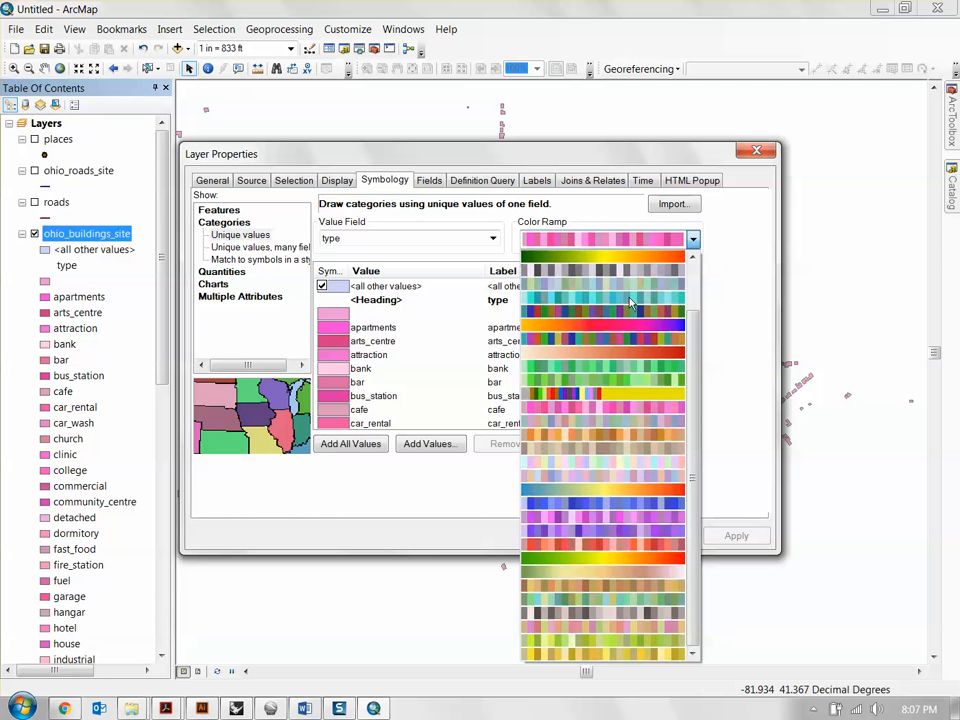
pyautogui.click(632, 336)
pyautogui.click(737, 544)
pyautogui.click(597, 537)
# Examine the recolored ohio_buildings_site categories at close range, comparing the neighborhood buildings with the unlabeled category's color
pyautogui.moveTo(394, 391); pyautogui.dragTo(791, 482)
pyautogui.moveTo(504, 435); pyautogui.dragTo(614, 488)
pyautogui.moveTo(628, 364); pyautogui.dragTo(579, 597)
pyautogui.moveTo(518, 530); pyautogui.dragTo(815, 453)
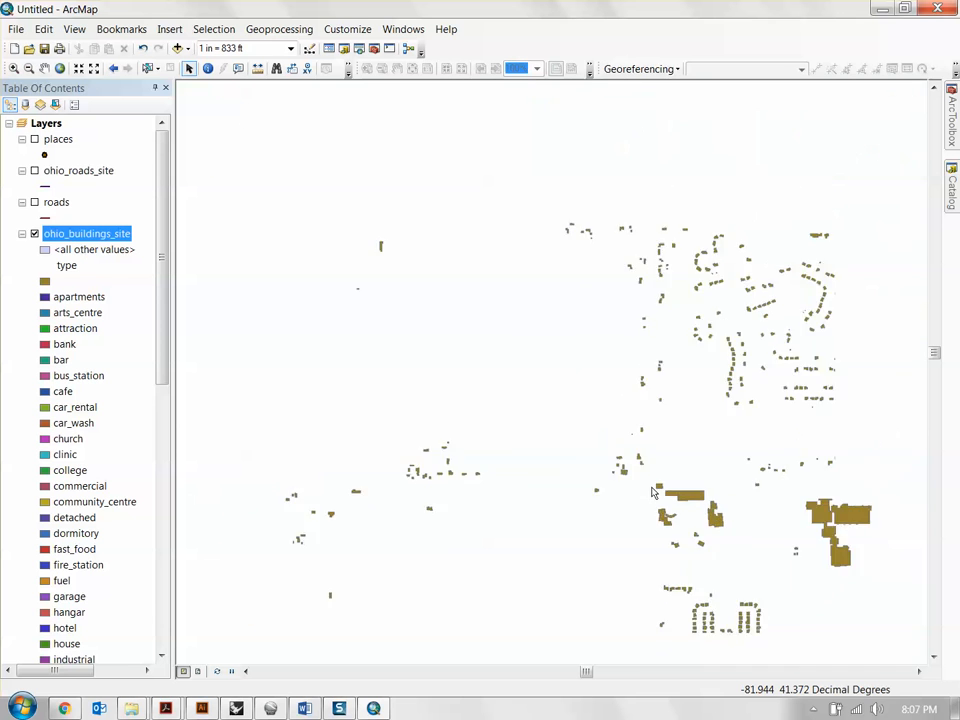
pyautogui.scroll(1, 650, 512)
pyautogui.moveTo(785, 358); pyautogui.dragTo(487, 459)
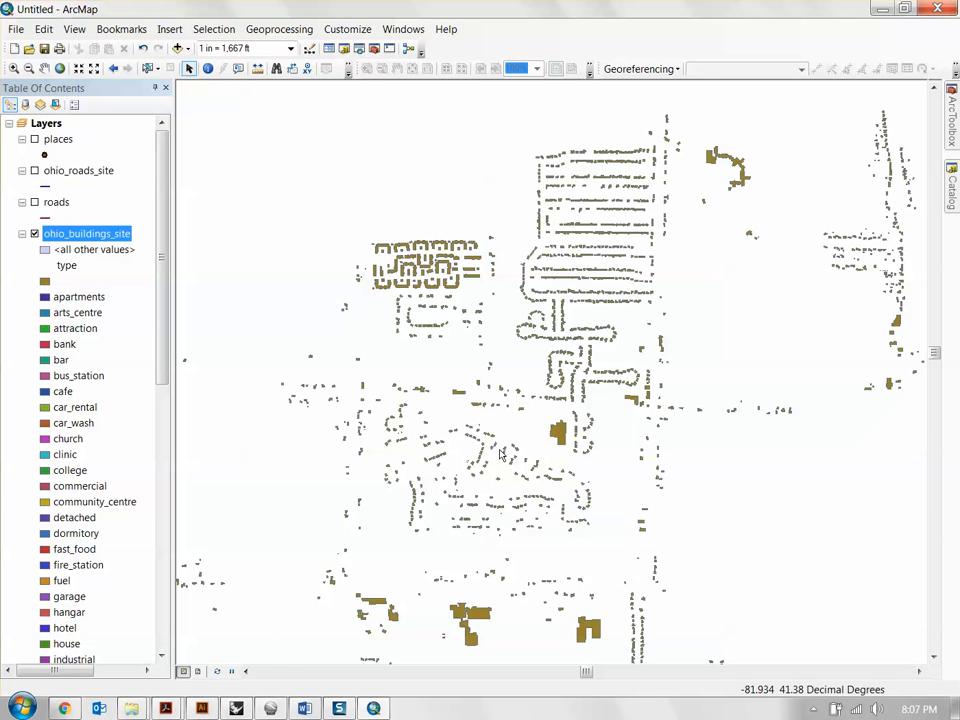
pyautogui.scroll(-3, 570, 375)
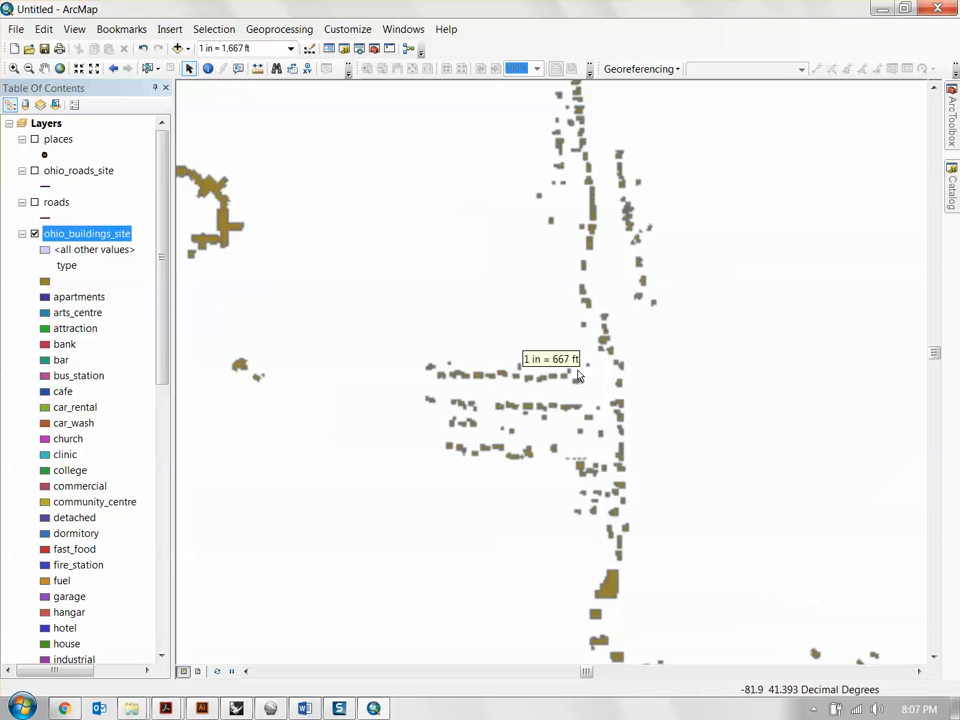
pyautogui.scroll(-9, 618, 385)
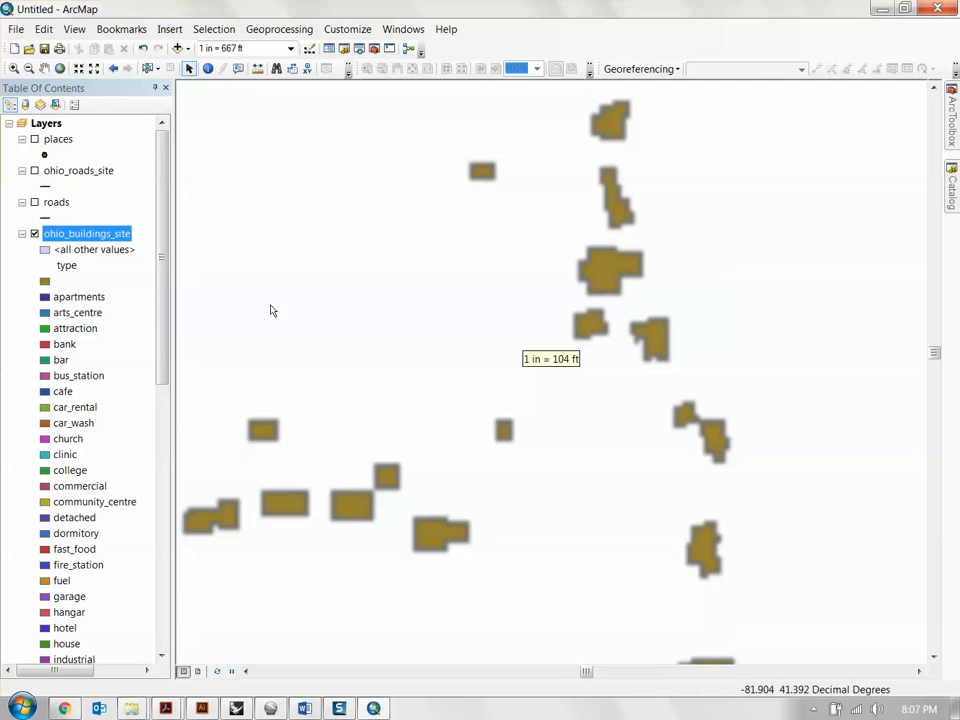
pyautogui.click(47, 284)
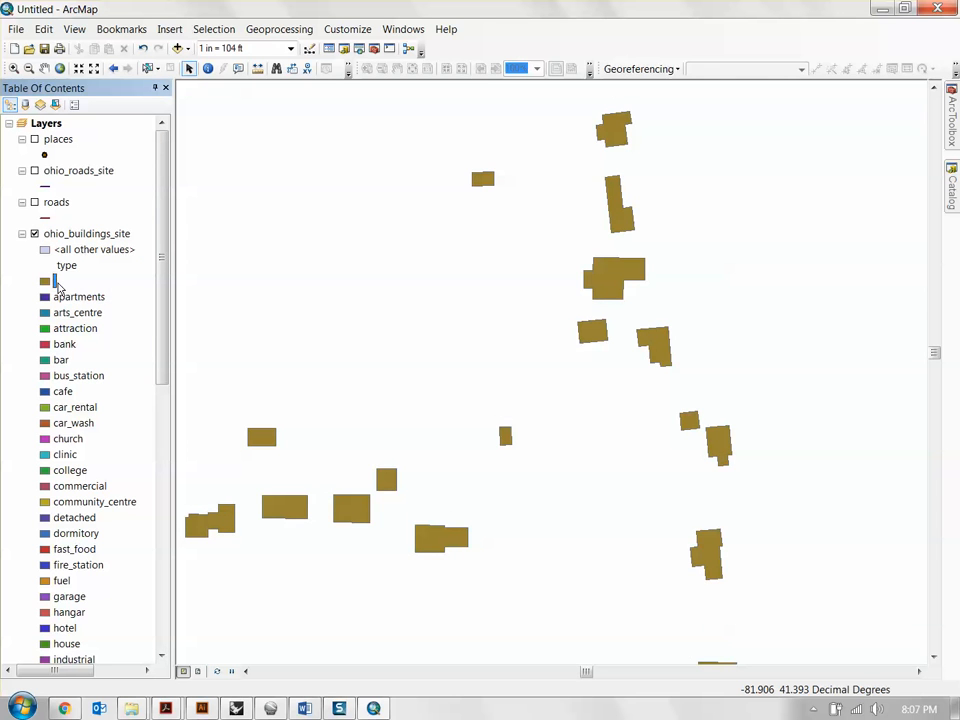
pyautogui.moveTo(686, 291); pyautogui.dragTo(619, 334)
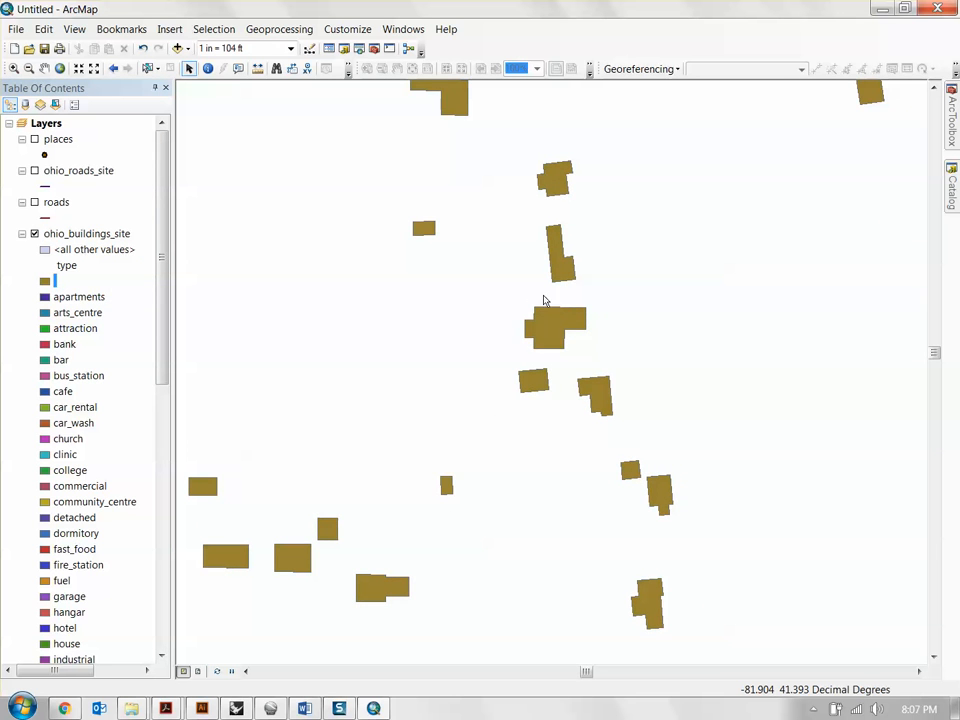
# Inspect the variety of building type colors across the northeastern part of the site, up to the ohio_bbox corner
pyautogui.scroll(6, 608, 362)
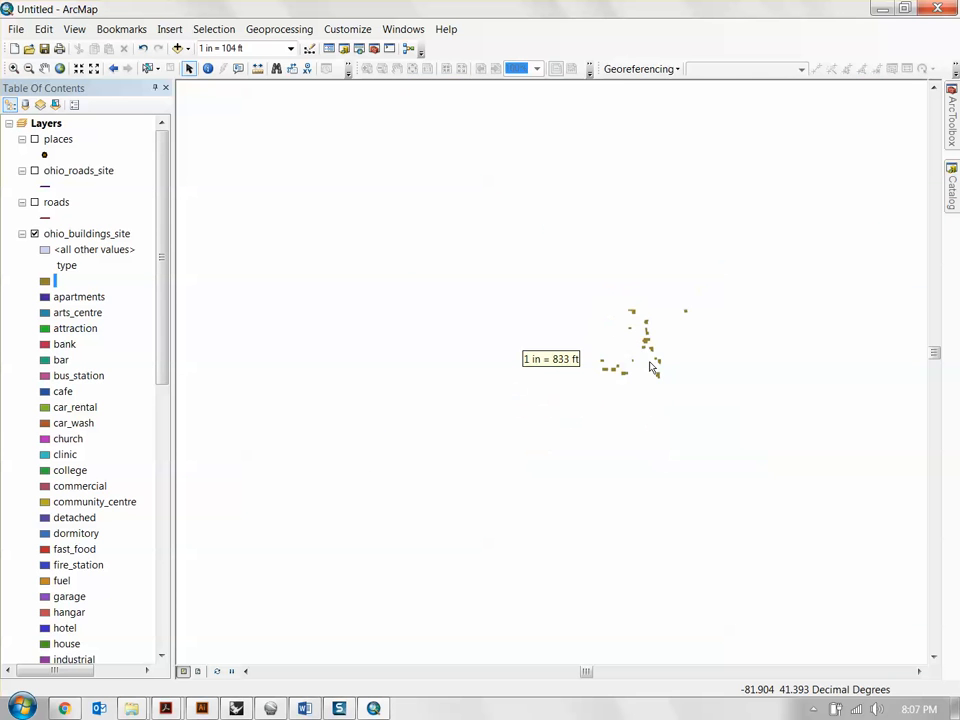
pyautogui.scroll(2, 595, 390)
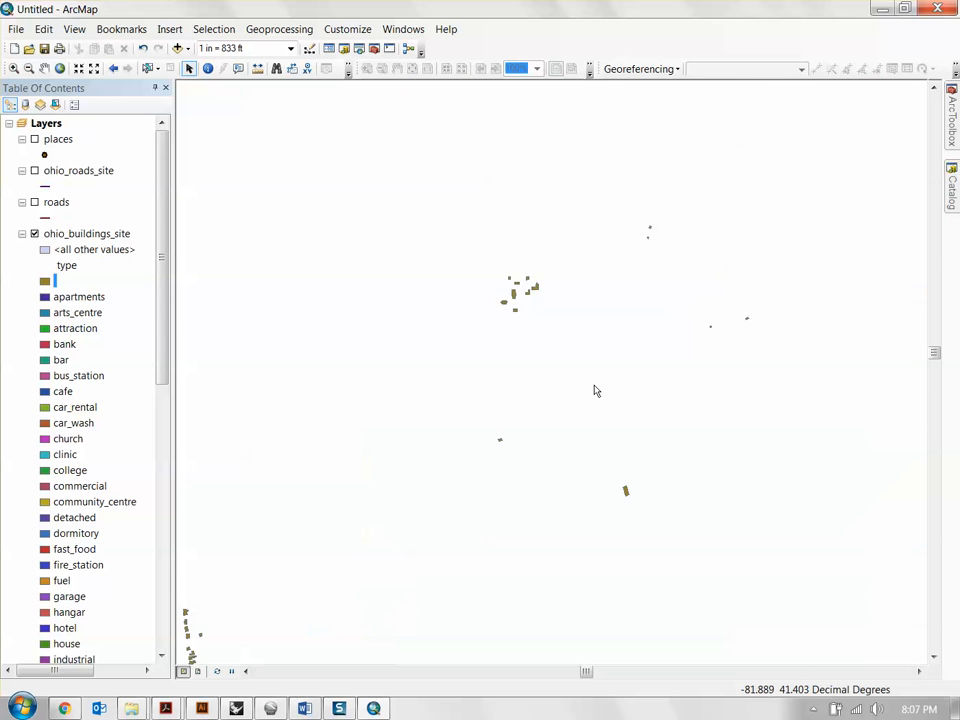
pyautogui.scroll(1, 641, 351)
pyautogui.moveTo(545, 183); pyautogui.dragTo(421, 388)
pyautogui.moveTo(779, 449); pyautogui.dragTo(504, 364)
pyautogui.moveTo(673, 379); pyautogui.dragTo(408, 371)
pyautogui.moveTo(570, 277); pyautogui.dragTo(568, 364)
pyautogui.scroll(4, 589, 349)
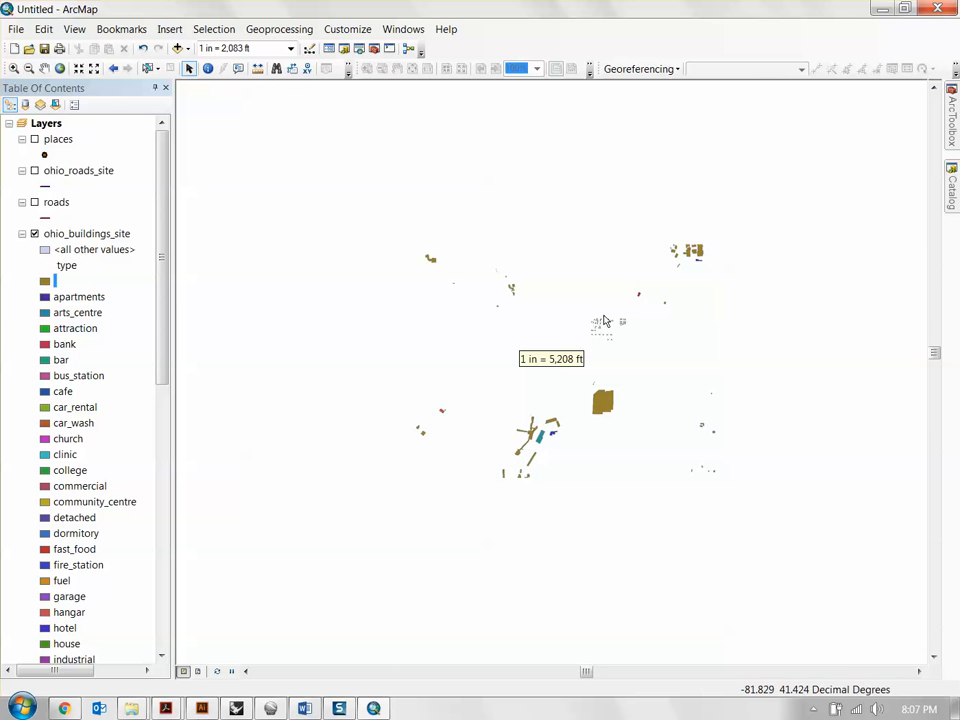
pyautogui.moveTo(686, 258); pyautogui.dragTo(609, 369)
pyautogui.moveTo(716, 206); pyautogui.dragTo(650, 343)
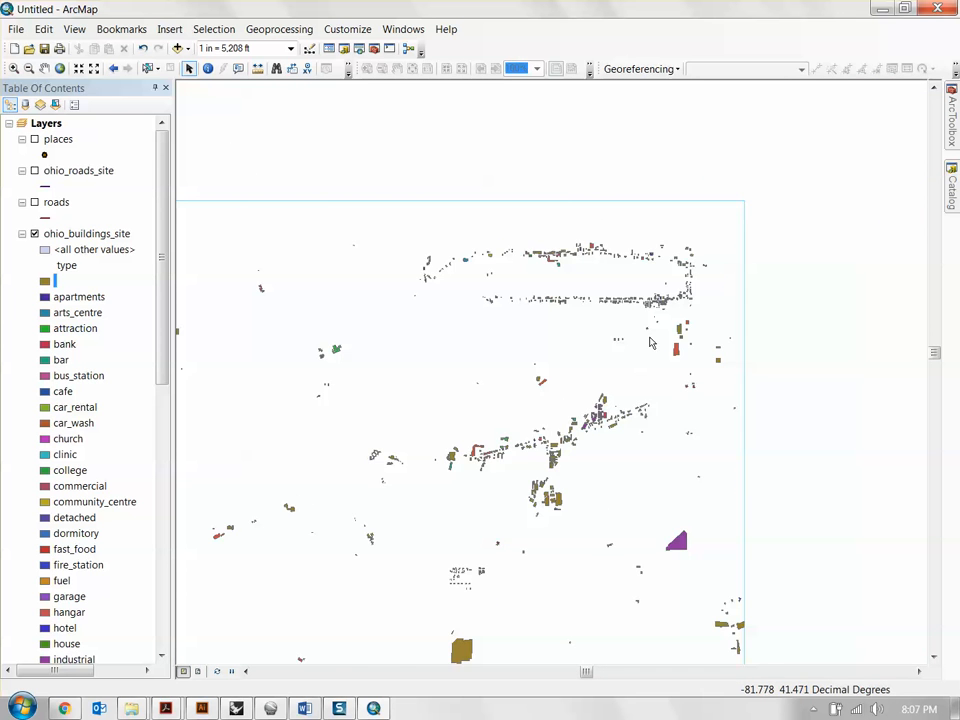
pyautogui.scroll(-2, 650, 383)
pyautogui.scroll(-3, 650, 383)
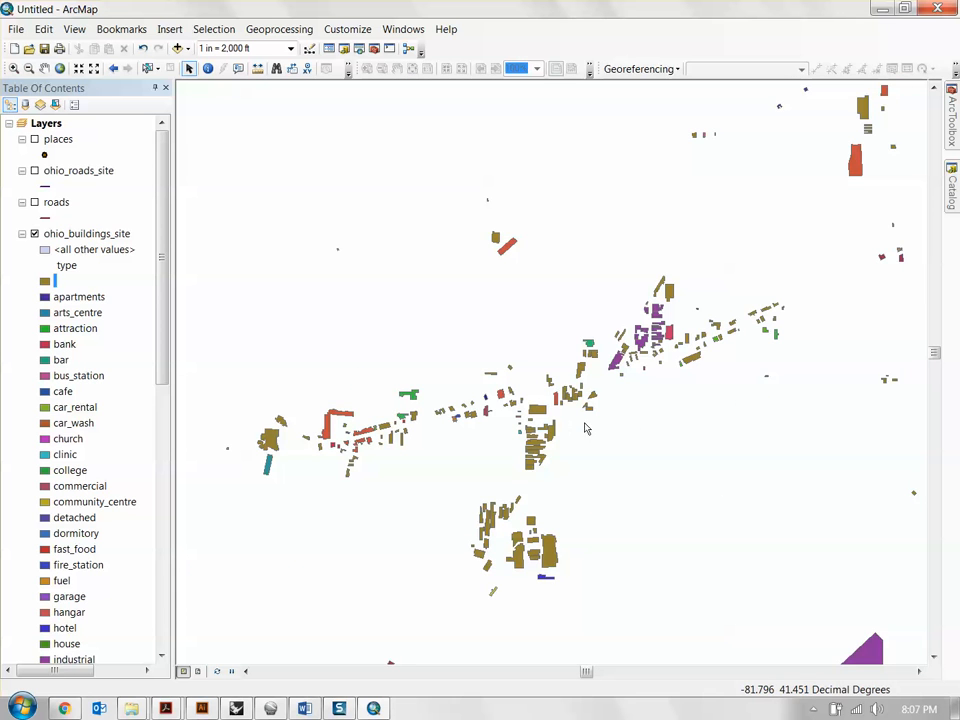
pyautogui.moveTo(695, 369); pyautogui.dragTo(787, 318)
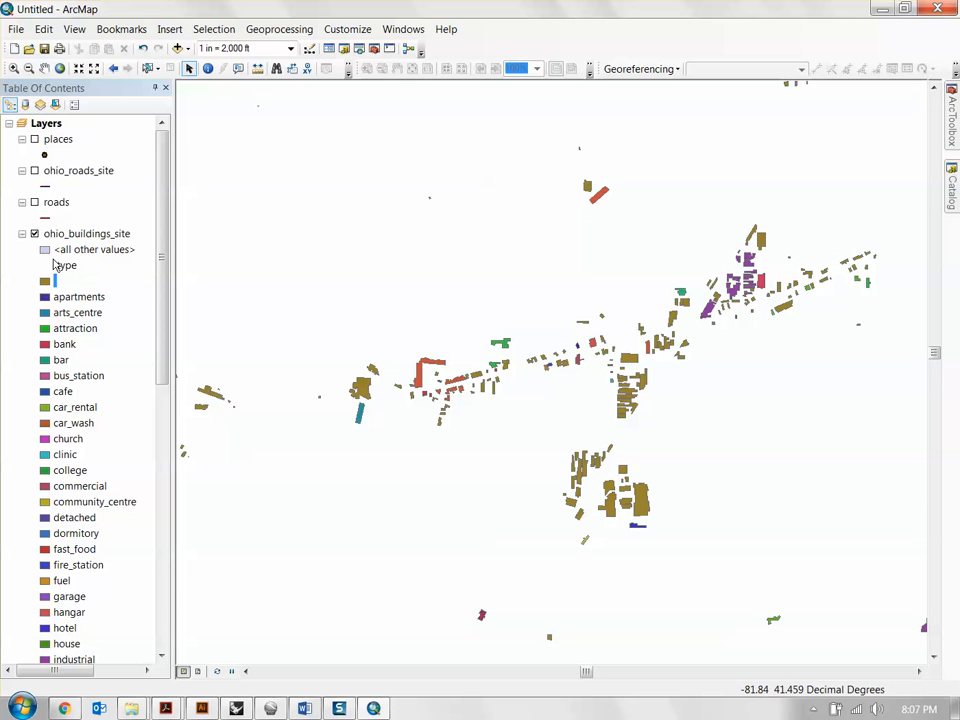
# Collapse the ohio_buildings_site and roads legends, hide ohio_buildings_site, and display the ohio_roads_site layer
pyautogui.click(23, 234)
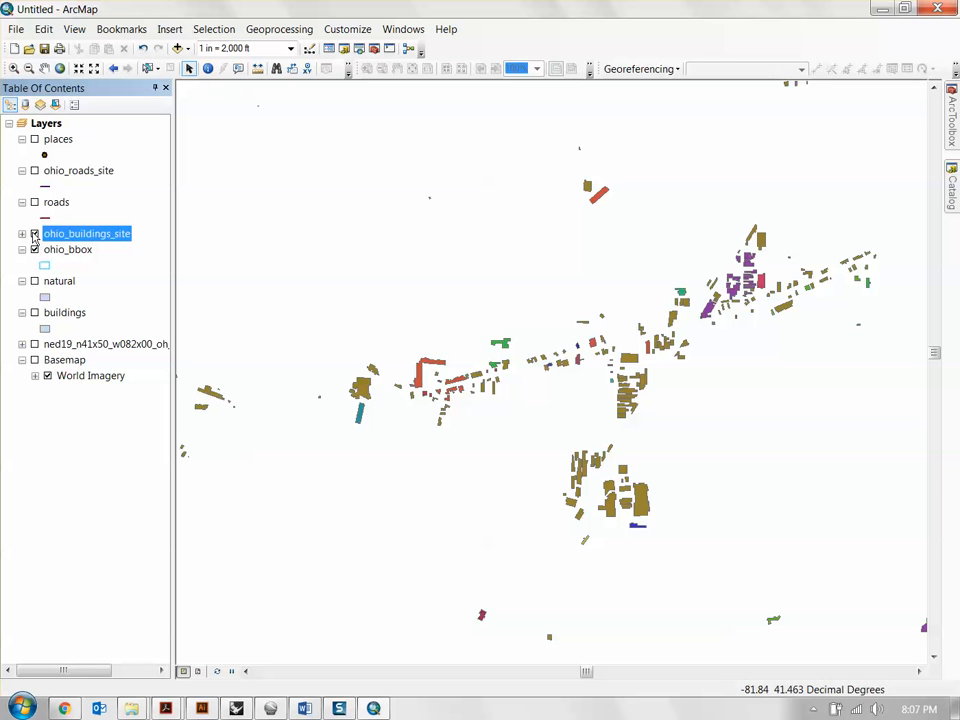
pyautogui.click(34, 234)
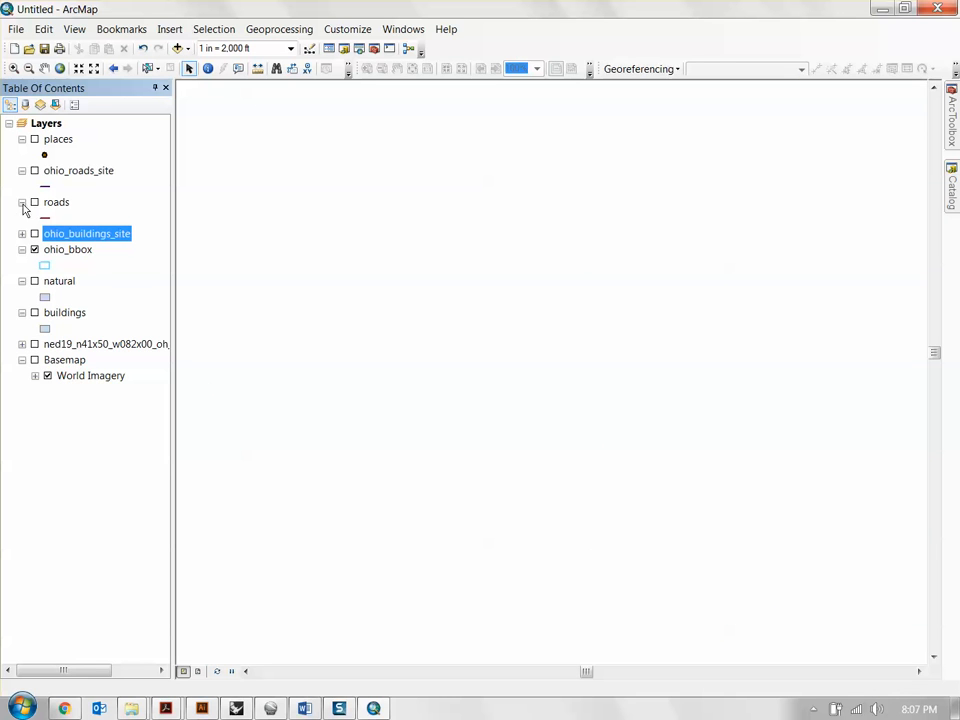
pyautogui.click(22, 202)
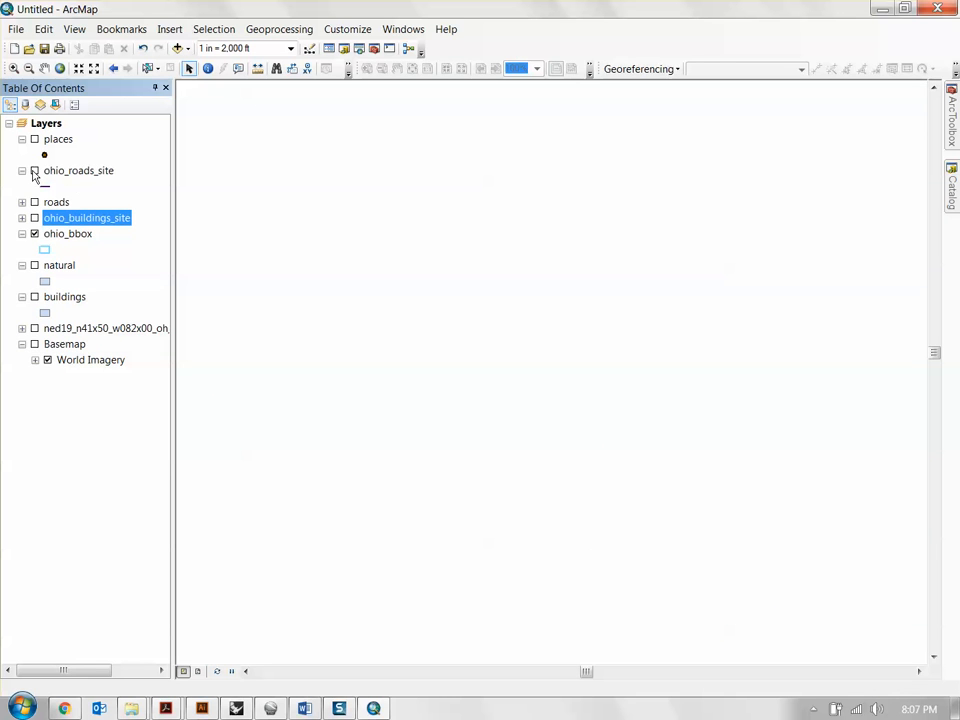
pyautogui.click(70, 172)
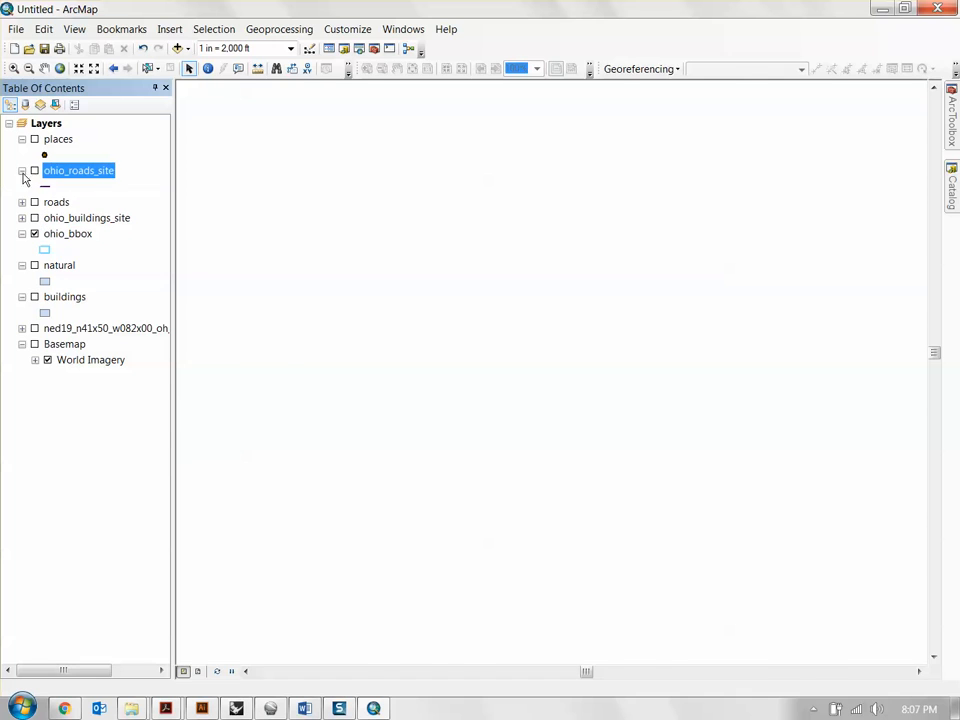
pyautogui.click(35, 171)
# Examine the single-color ohio_roads_site network across the full site extent
pyautogui.moveTo(338, 276); pyautogui.dragTo(564, 337)
pyautogui.scroll(1, 575, 336)
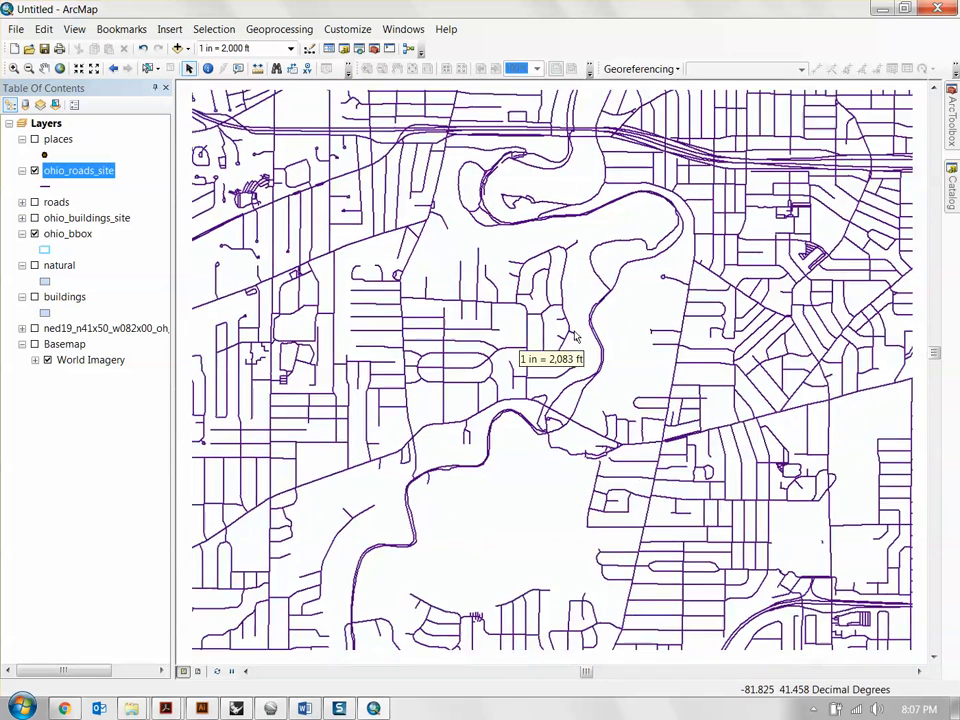
pyautogui.scroll(3, 575, 335)
pyautogui.moveTo(722, 290); pyautogui.dragTo(668, 294)
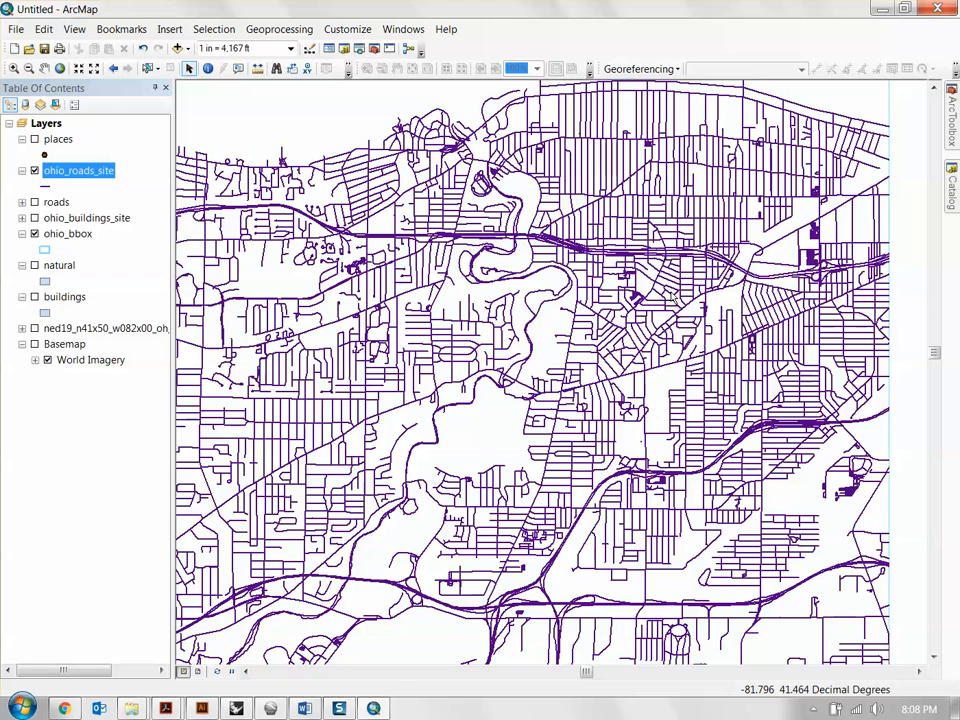
pyautogui.scroll(-1, 647, 258)
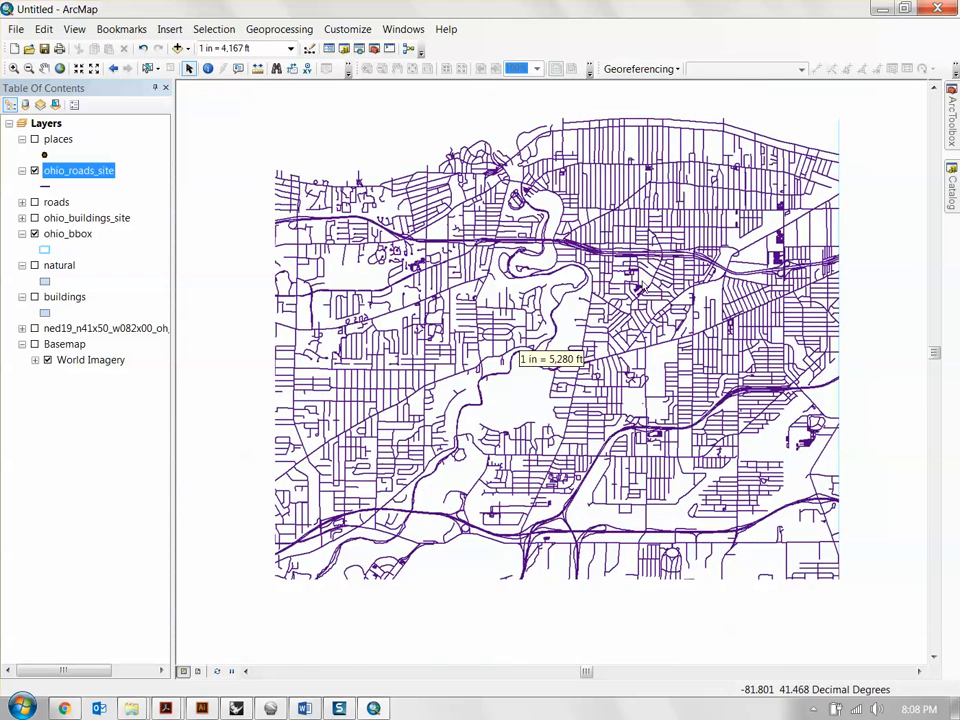
pyautogui.moveTo(544, 349); pyautogui.dragTo(614, 332)
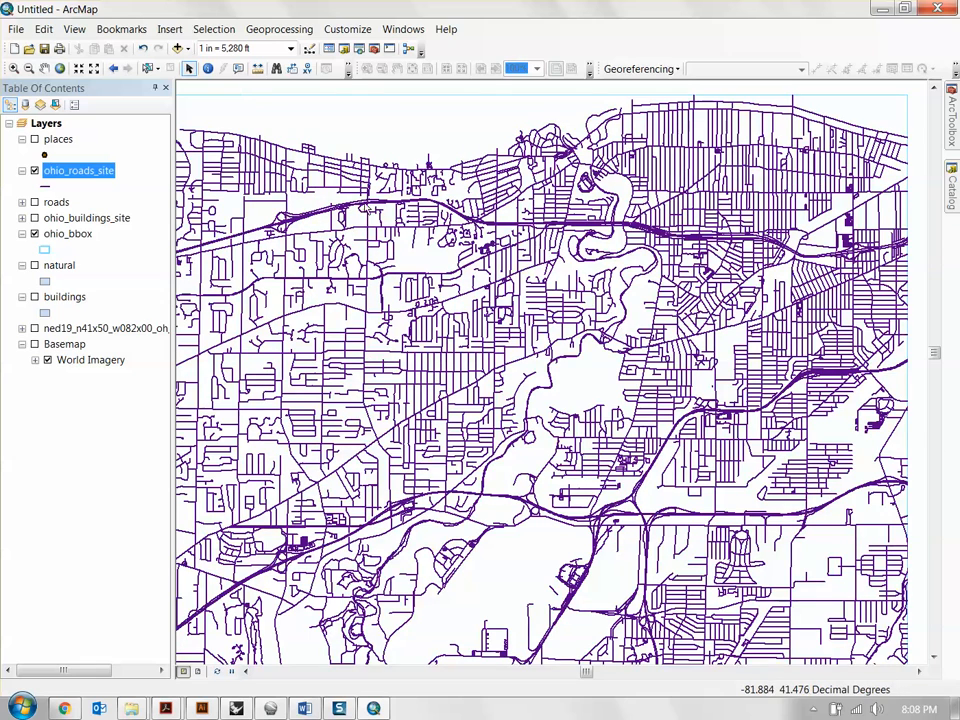
pyautogui.moveTo(468, 350); pyautogui.dragTo(508, 319)
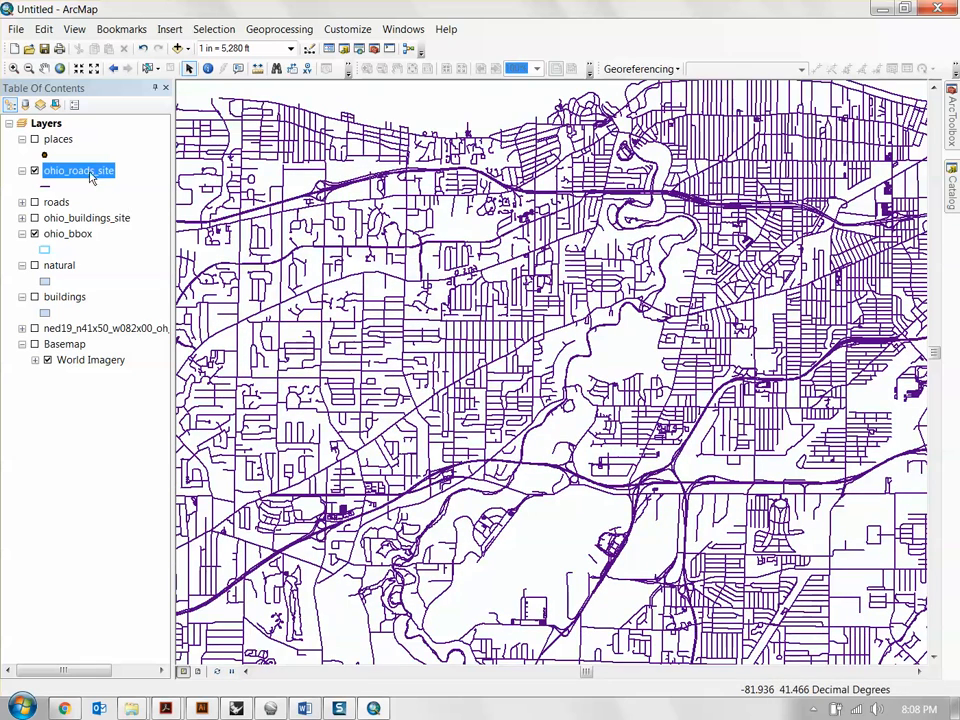
pyautogui.scroll(-1, 490, 186)
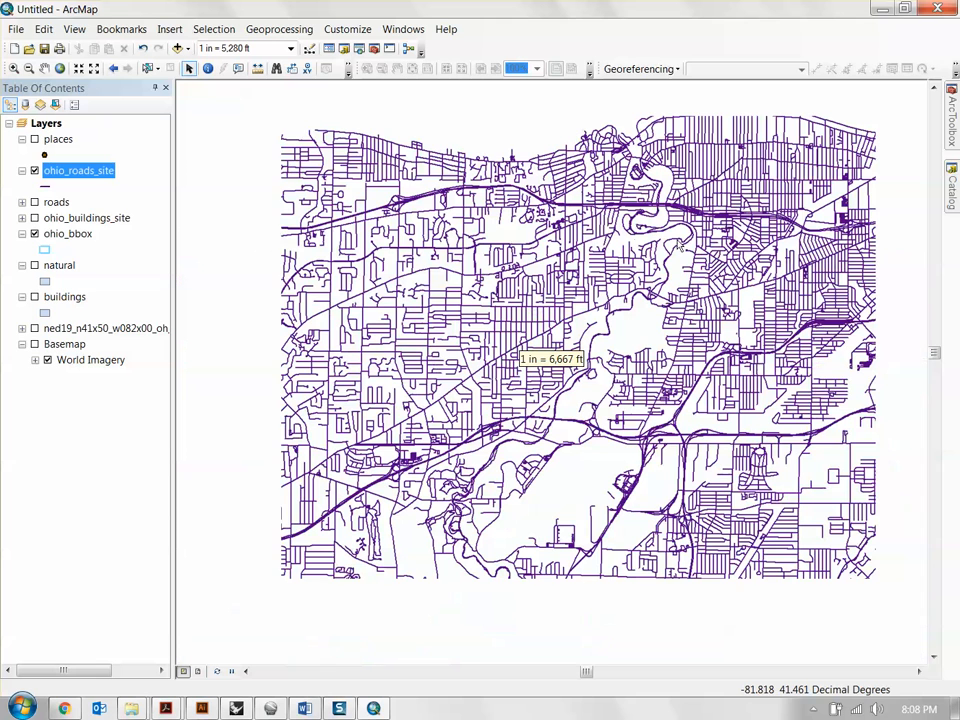
# Review the type, oneway and maxspeed fields in the ohio_roads_site attribute table, then close the table
pyautogui.rightClick(79, 177)
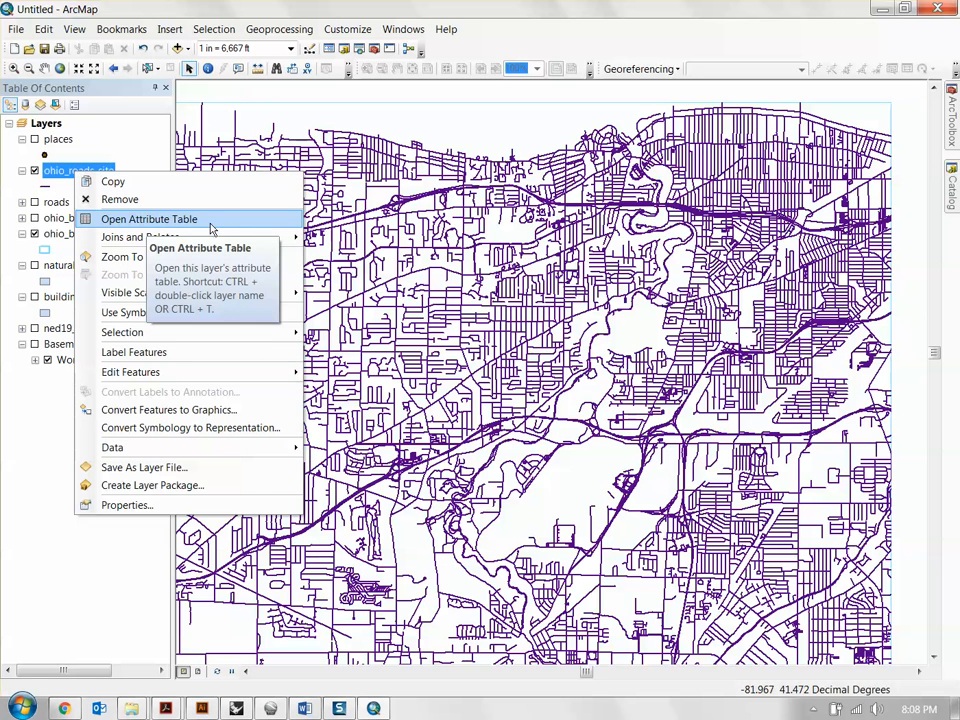
pyautogui.click(167, 219)
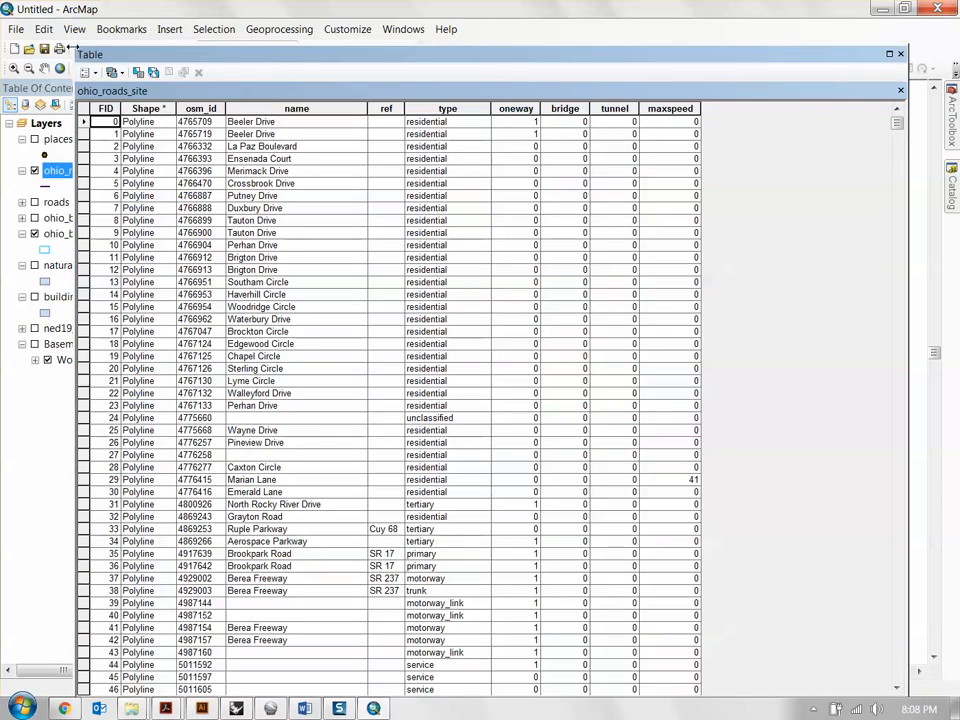
pyautogui.moveTo(72, 45); pyautogui.dragTo(357, 132)
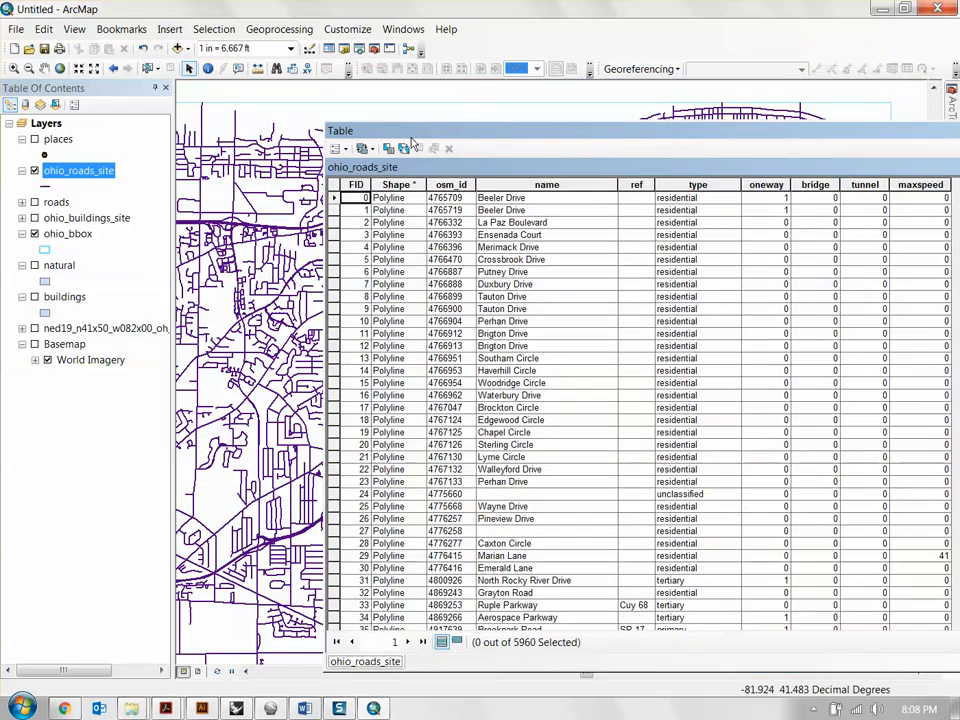
pyautogui.moveTo(444, 139); pyautogui.dragTo(290, 100)
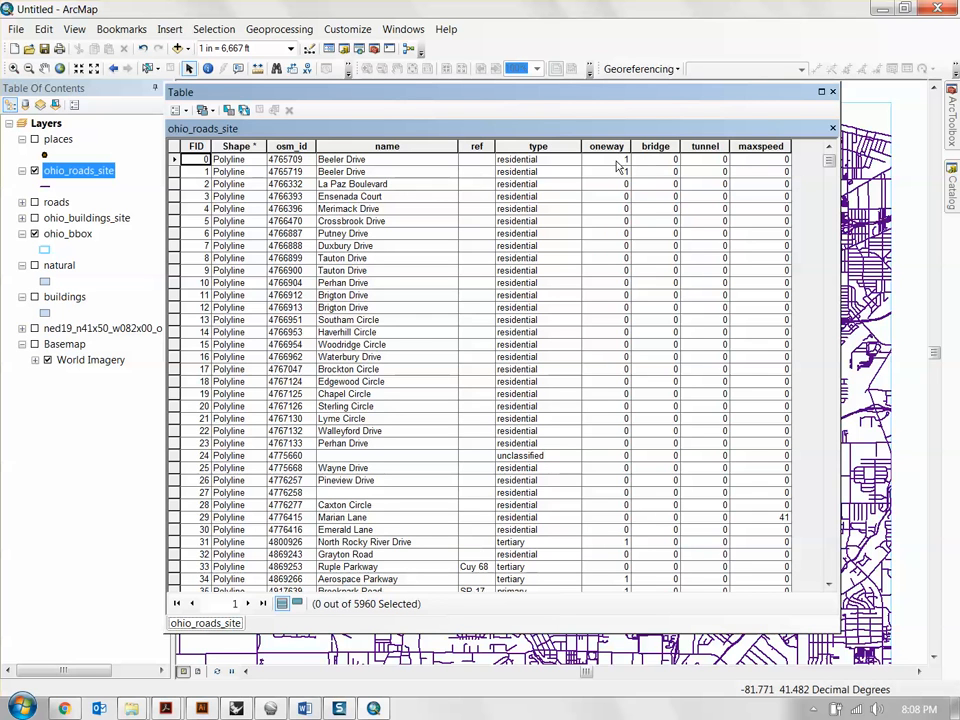
pyautogui.click(787, 162)
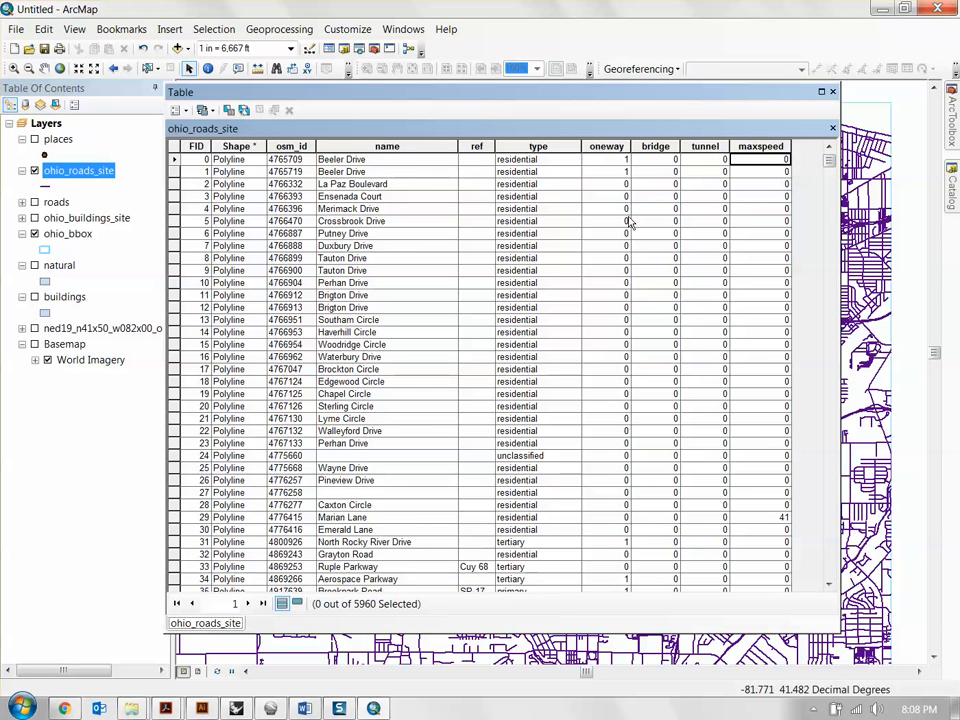
pyautogui.moveTo(829, 160); pyautogui.dragTo(774, 160)
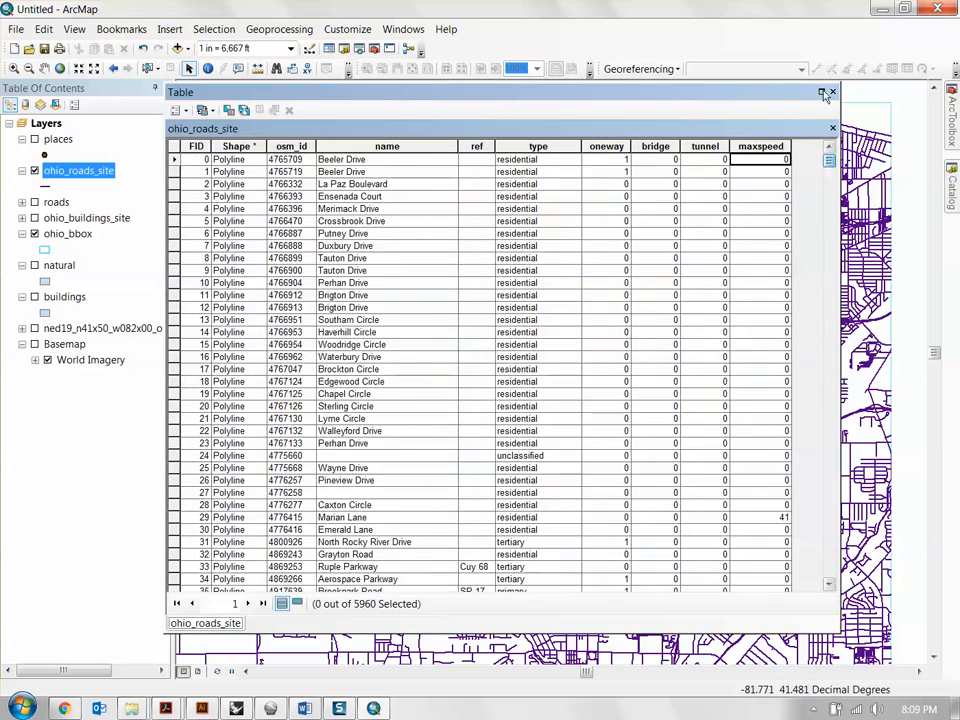
pyautogui.click(832, 91)
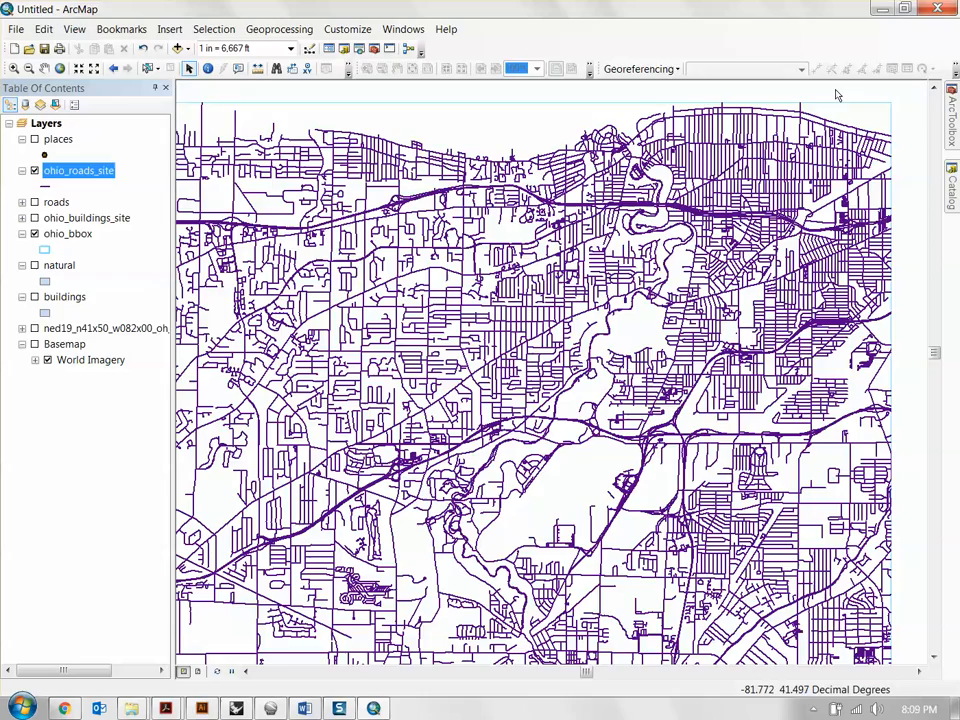
# Categorize ohio_roads_site by unique values of the type field, adding all values, and apply the symbology with the multicolored ramp
pyautogui.doubleClick(80, 172)
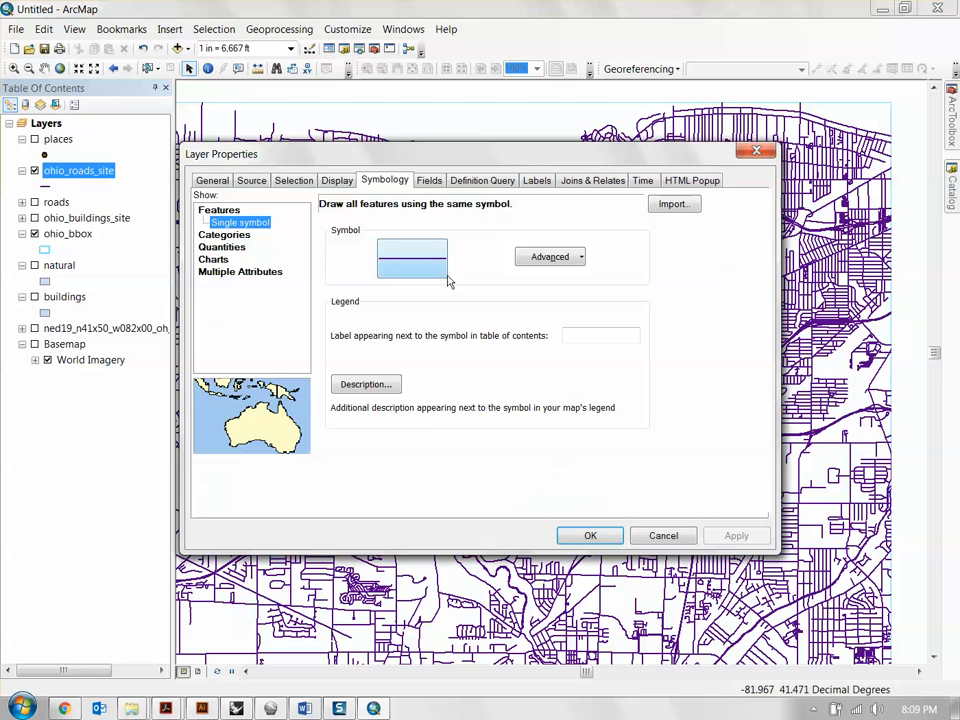
pyautogui.click(230, 235)
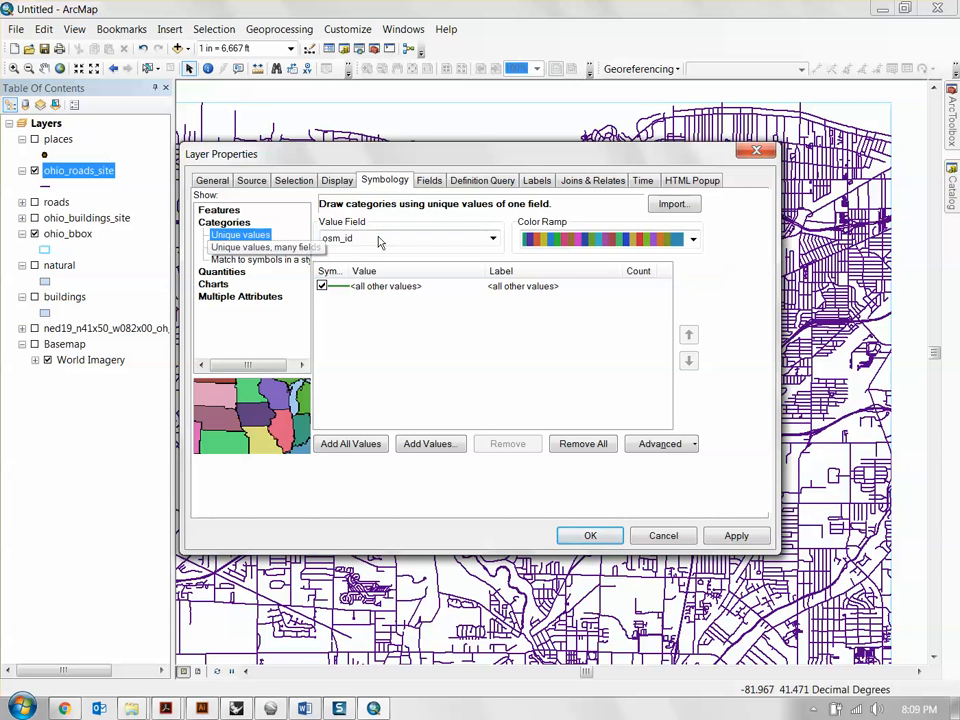
pyautogui.click(492, 238)
pyautogui.click(355, 282)
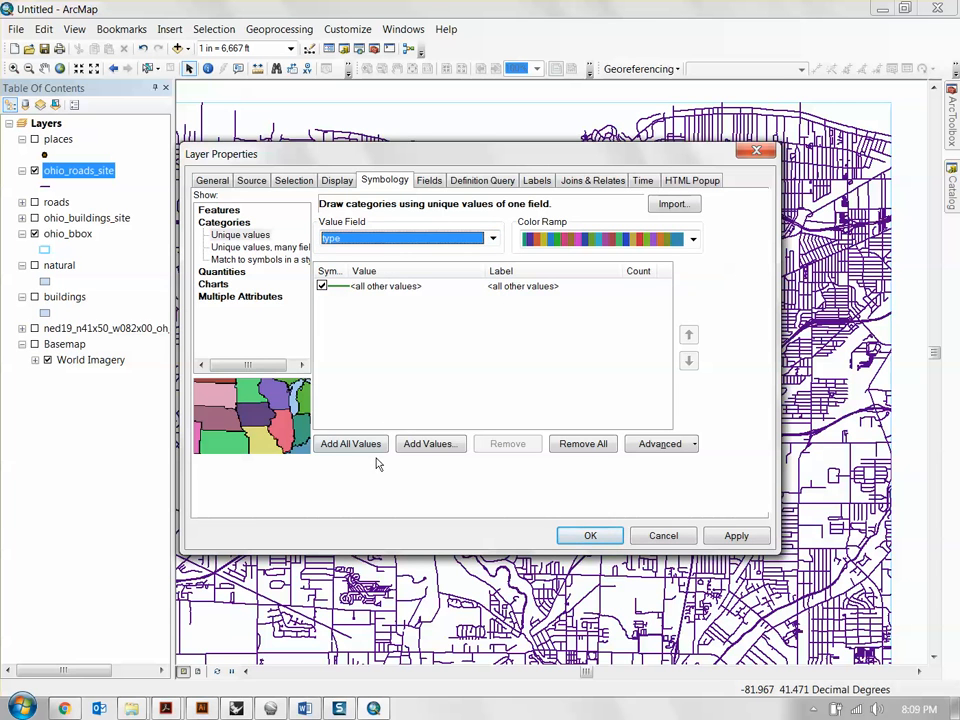
pyautogui.click(350, 444)
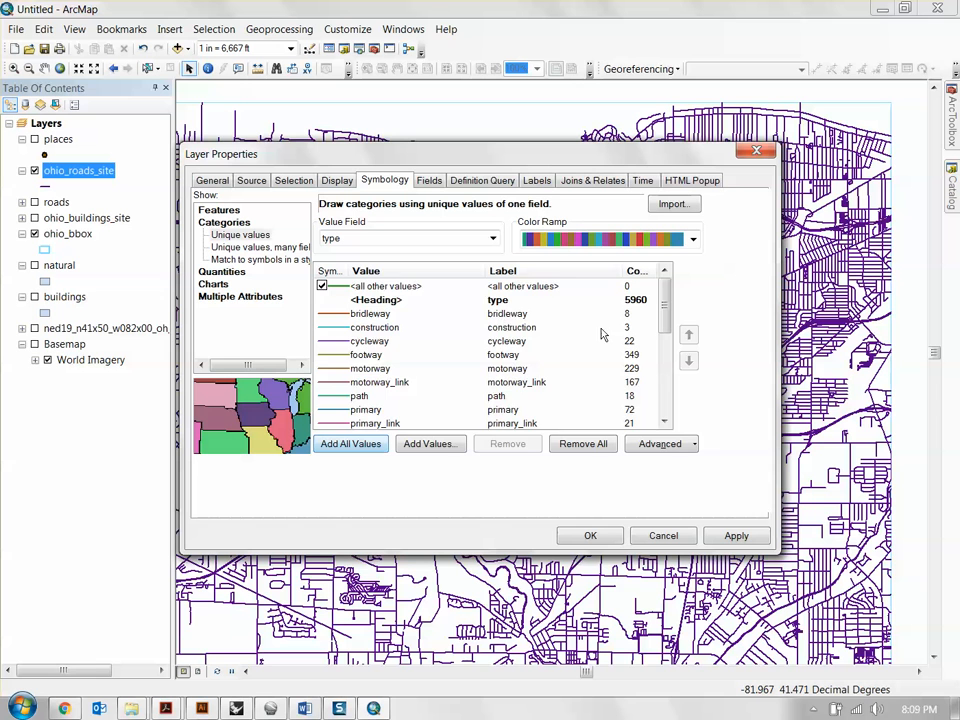
pyautogui.moveTo(669, 313); pyautogui.dragTo(660, 364)
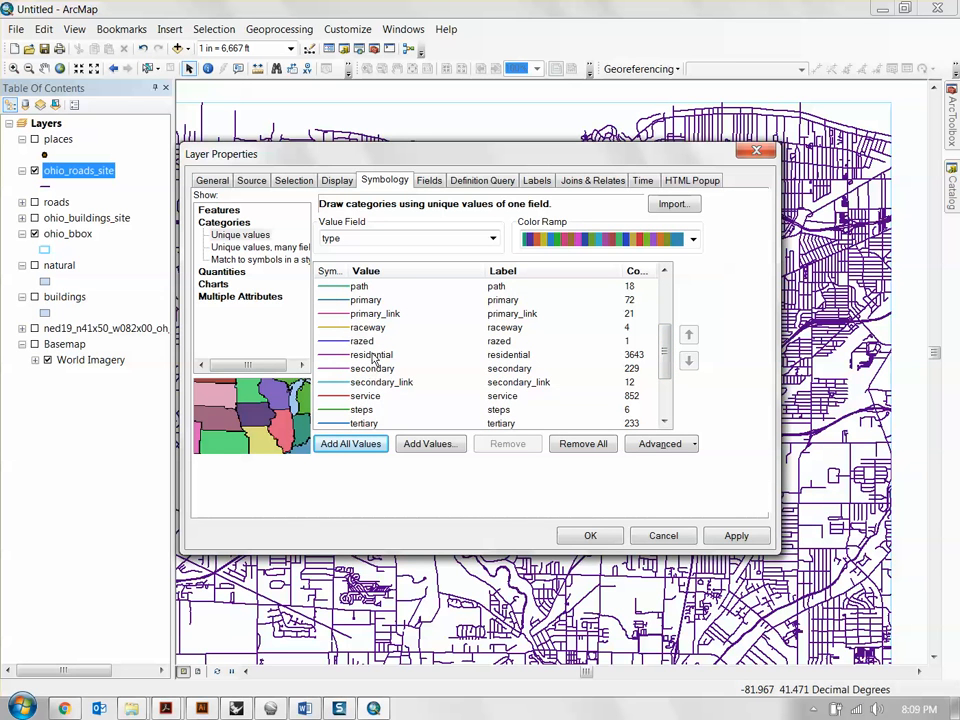
pyautogui.click(590, 535)
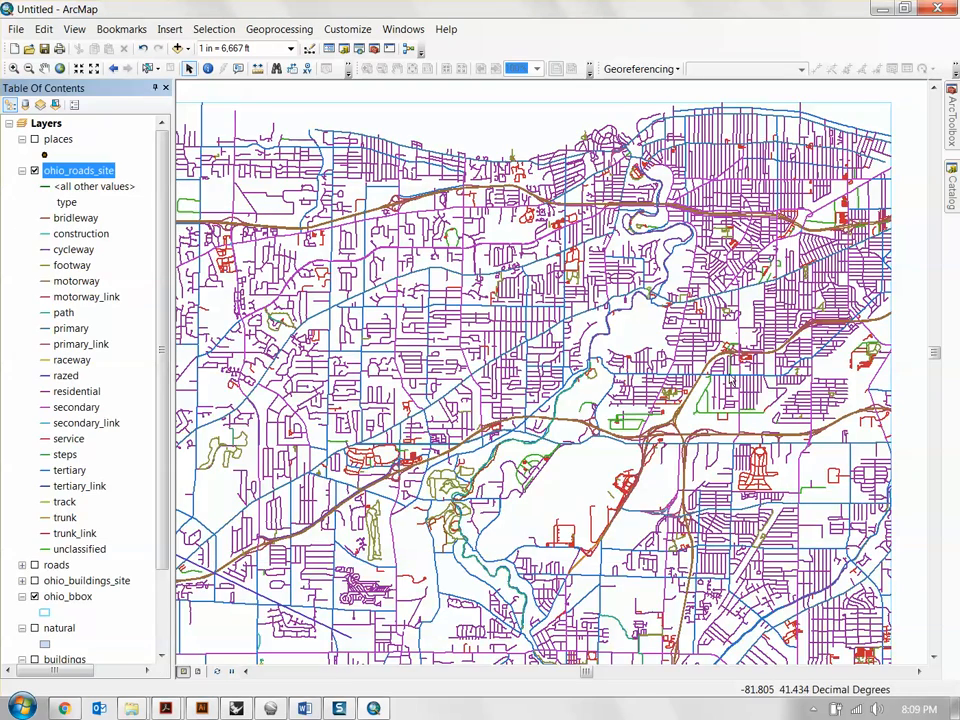
# Examine the ohio_roads_site network categorized by type across the northern part of the site extent
pyautogui.moveTo(778, 298); pyautogui.dragTo(710, 335)
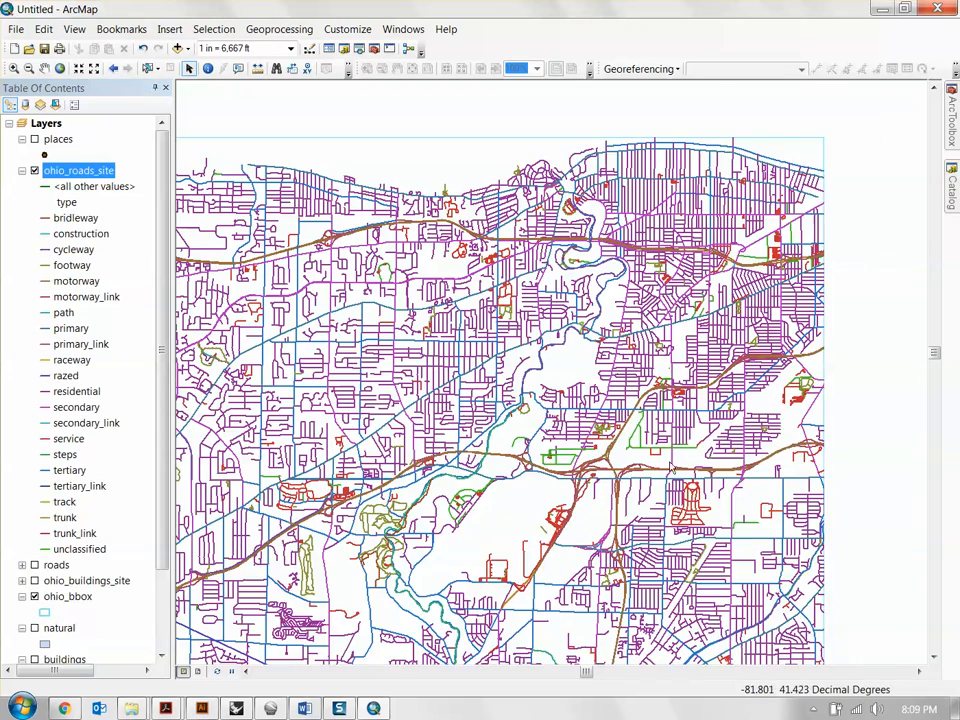
pyautogui.moveTo(598, 556); pyautogui.dragTo(608, 466)
pyautogui.moveTo(643, 295); pyautogui.dragTo(603, 420)
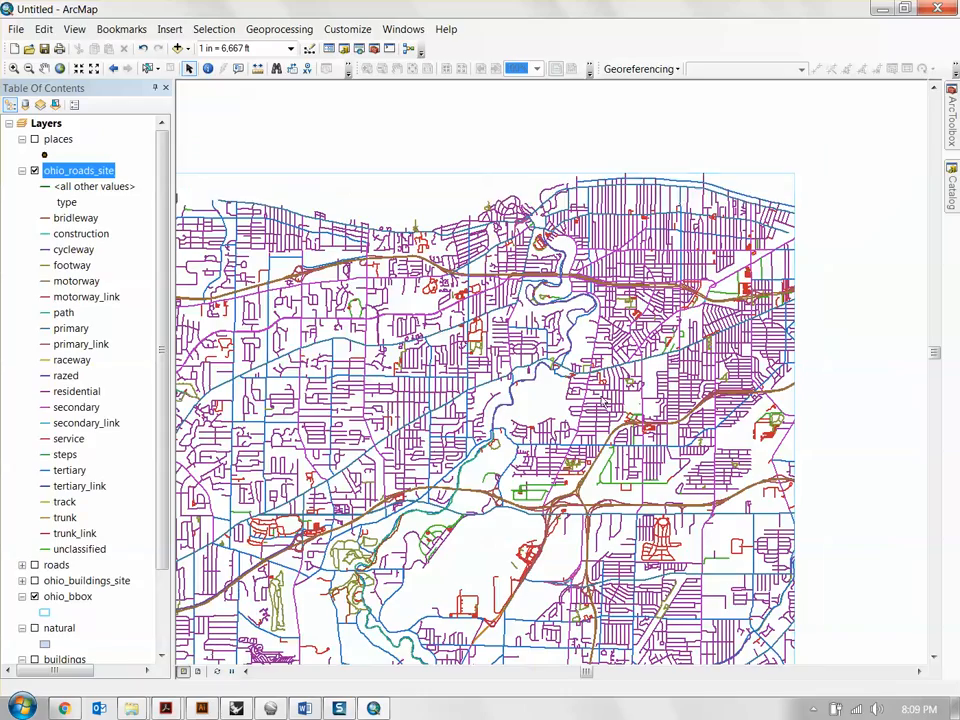
pyautogui.moveTo(532, 533); pyautogui.dragTo(584, 453)
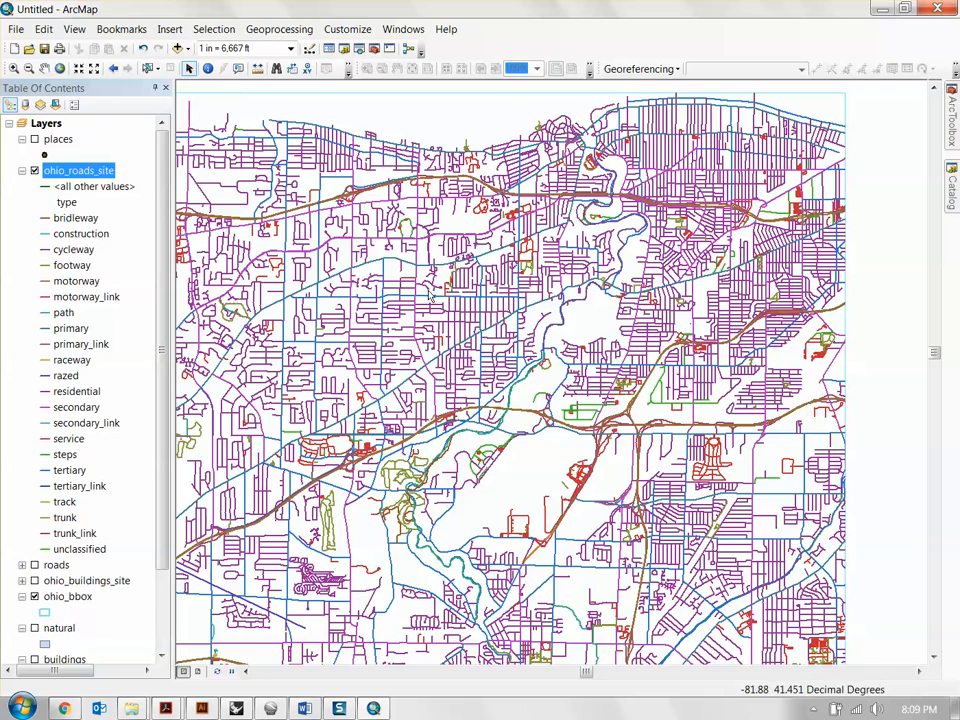
pyautogui.moveTo(677, 366); pyautogui.dragTo(649, 294)
pyautogui.moveTo(610, 383); pyautogui.dragTo(654, 326)
pyautogui.moveTo(669, 252); pyautogui.dragTo(645, 358)
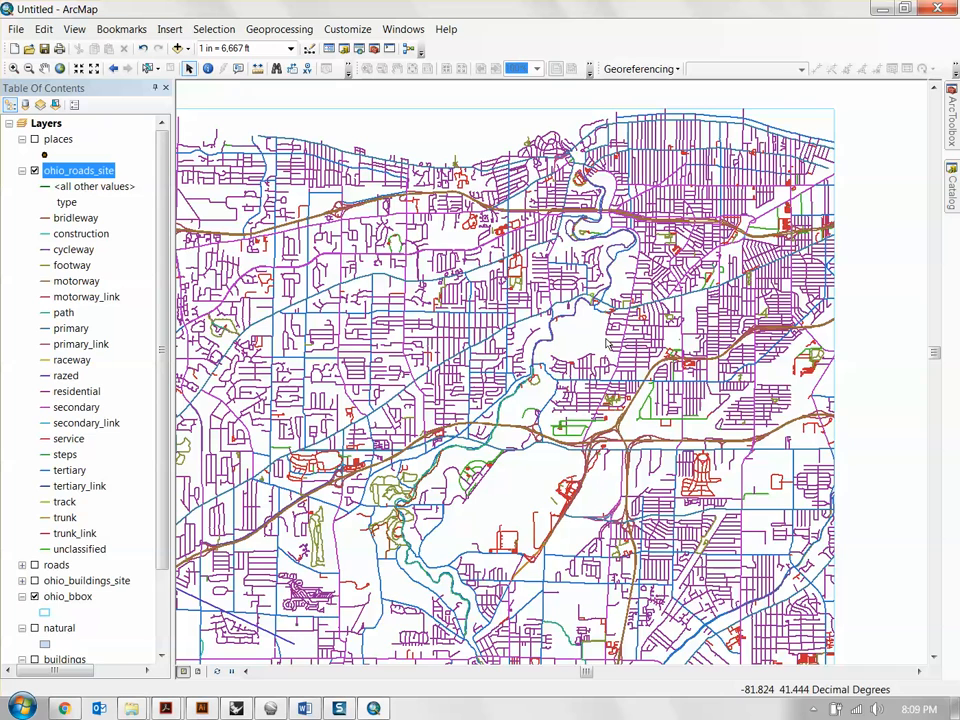
pyautogui.moveTo(545, 365); pyautogui.dragTo(604, 347)
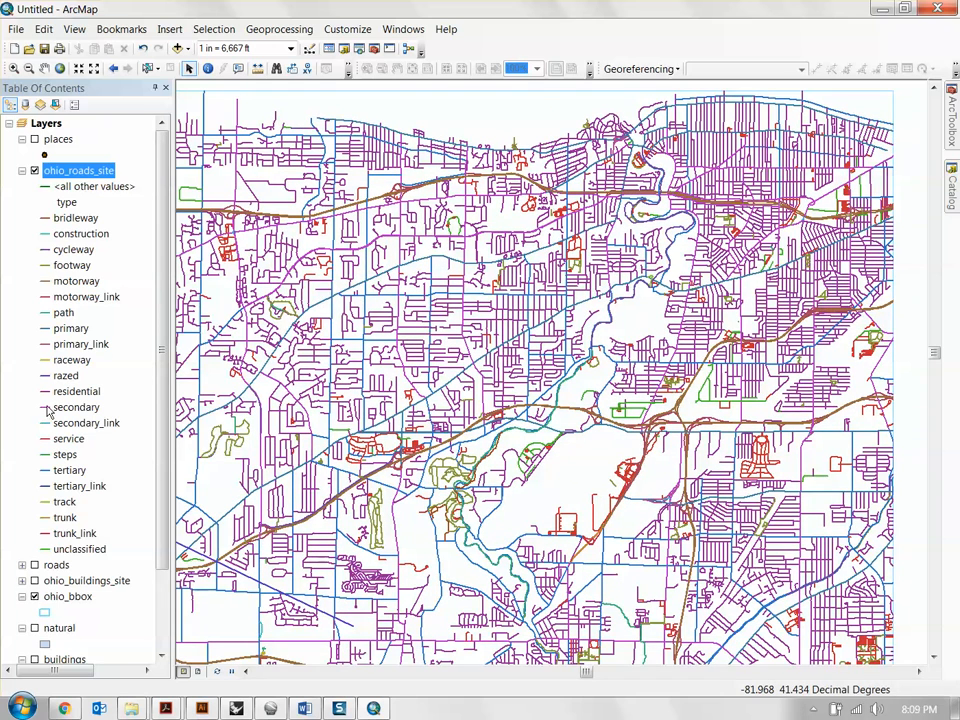
# Recolor the residential road class in ohio_roads_site to light gray
pyautogui.click(88, 409)
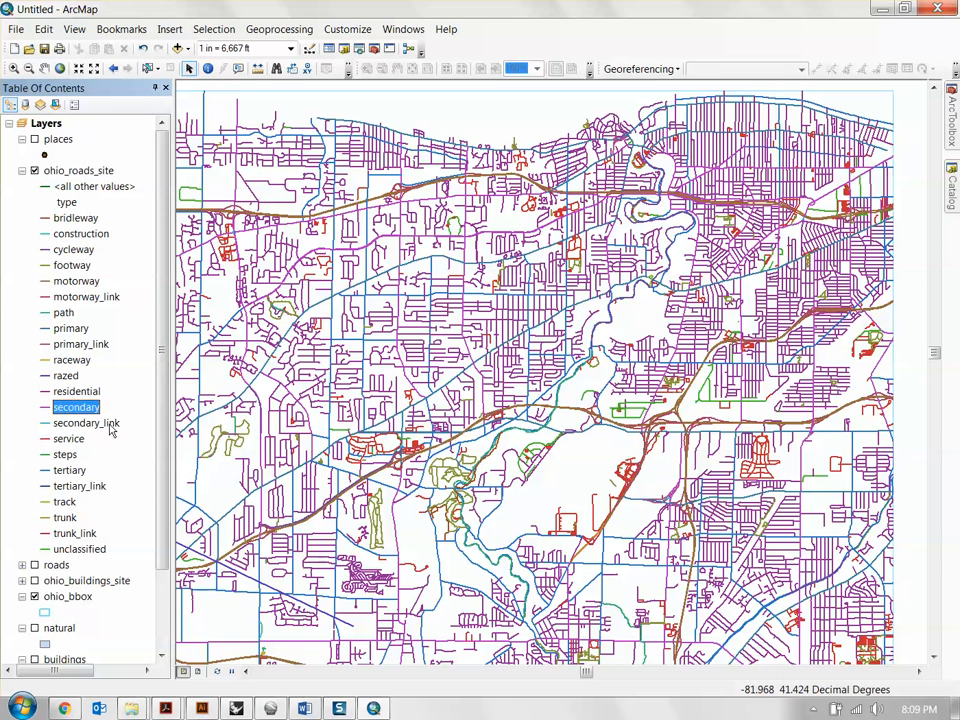
pyautogui.click(85, 393)
pyautogui.click(85, 393)
pyautogui.click(45, 392)
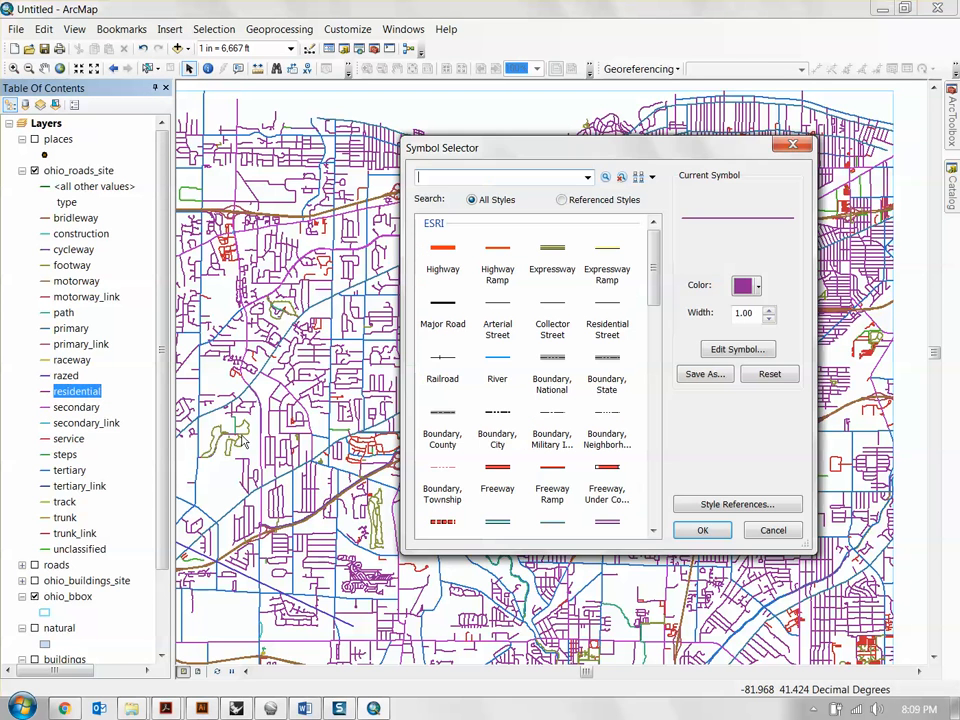
pyautogui.click(756, 287)
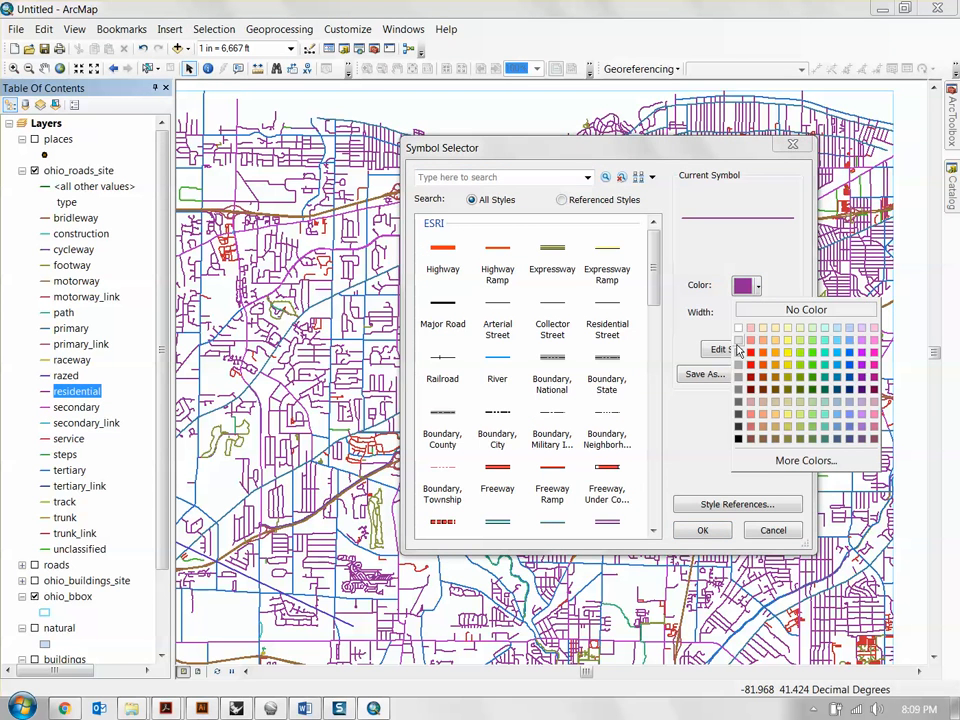
pyautogui.click(745, 328)
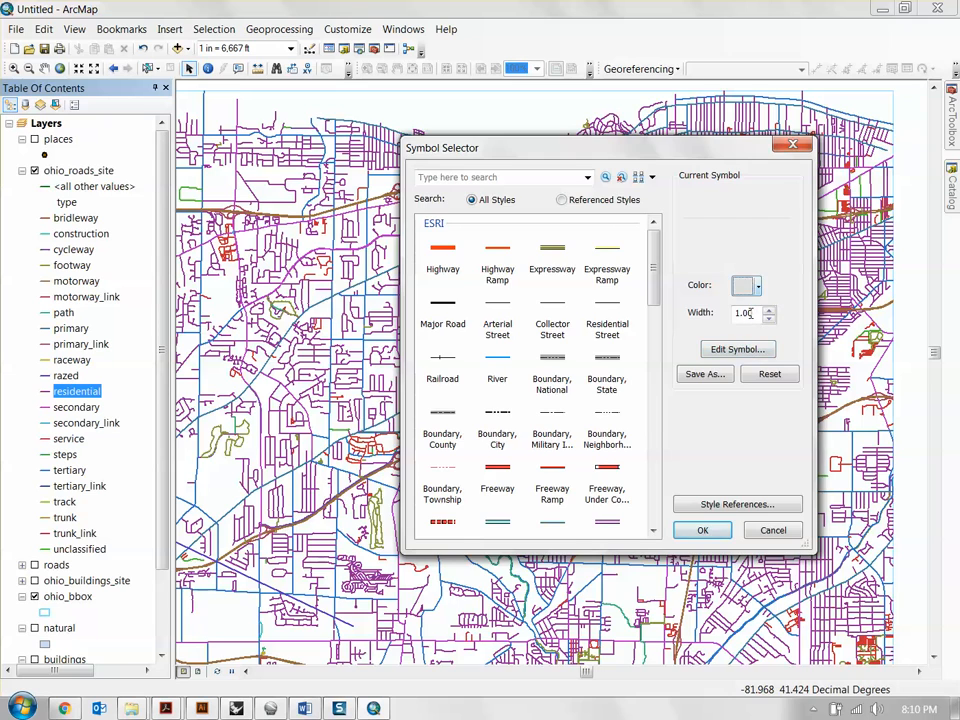
pyautogui.click(702, 530)
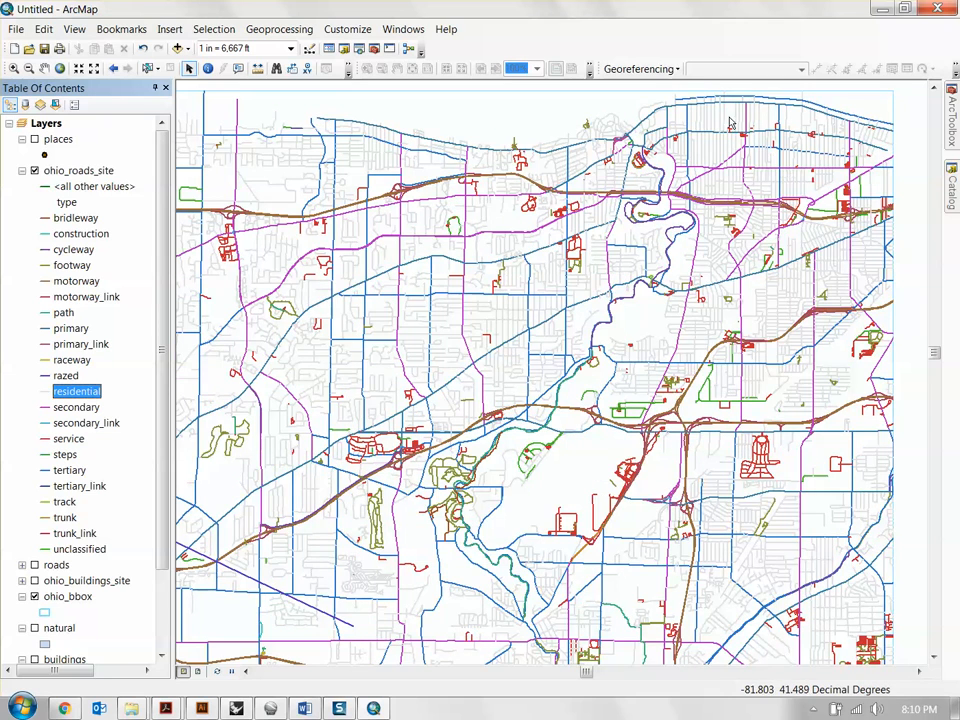
# Collapse the ohio_roads_site legend and hide the ohio_roads_site and ohio_bbox layers
pyautogui.moveTo(599, 415); pyautogui.dragTo(613, 375)
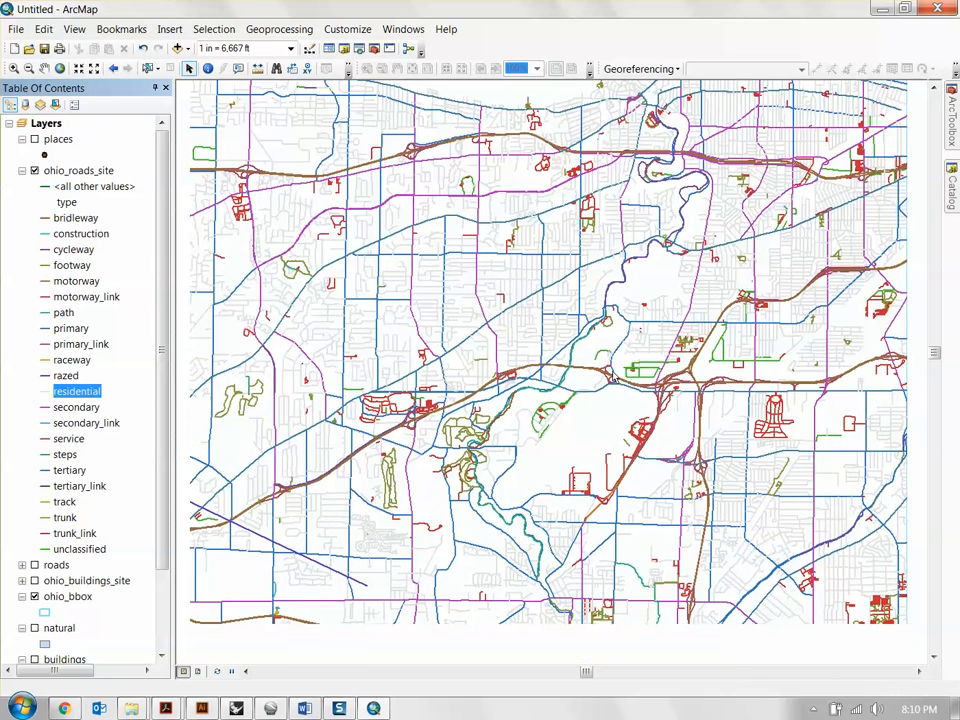
pyautogui.scroll(1, 611, 375)
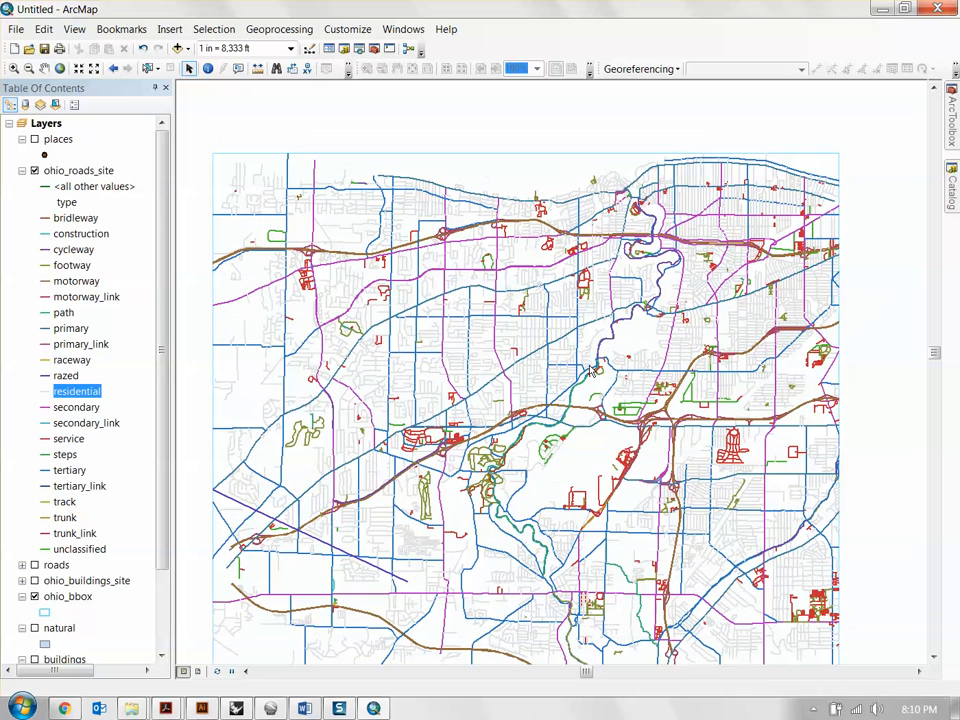
pyautogui.moveTo(620, 357); pyautogui.dragTo(635, 278)
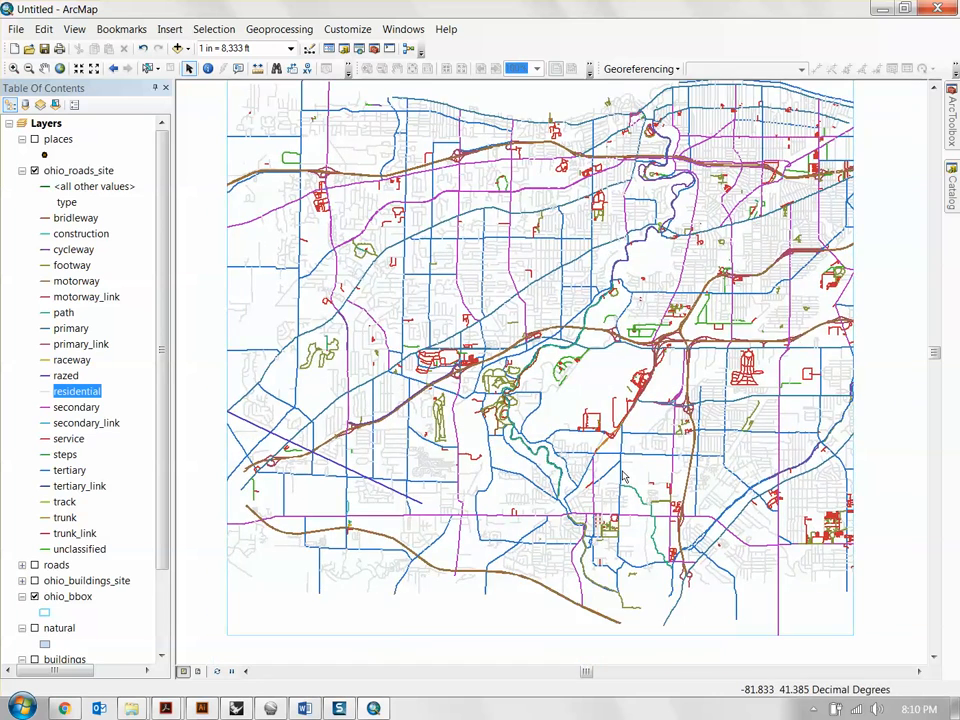
pyautogui.moveTo(744, 284); pyautogui.dragTo(746, 332)
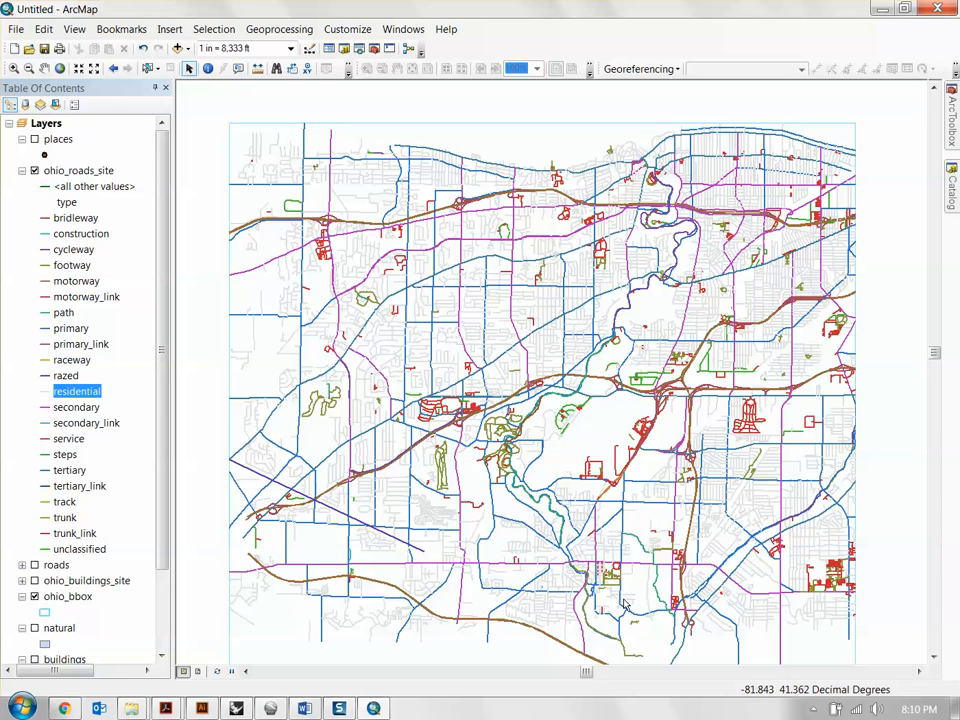
pyautogui.click(22, 170)
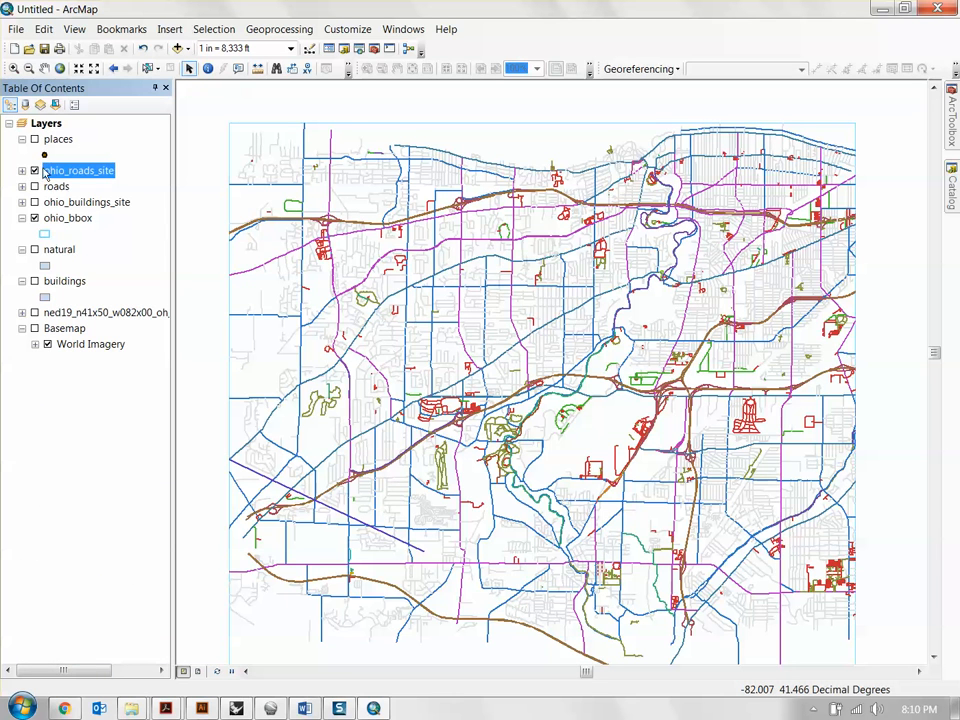
pyautogui.click(34, 170)
pyautogui.click(34, 218)
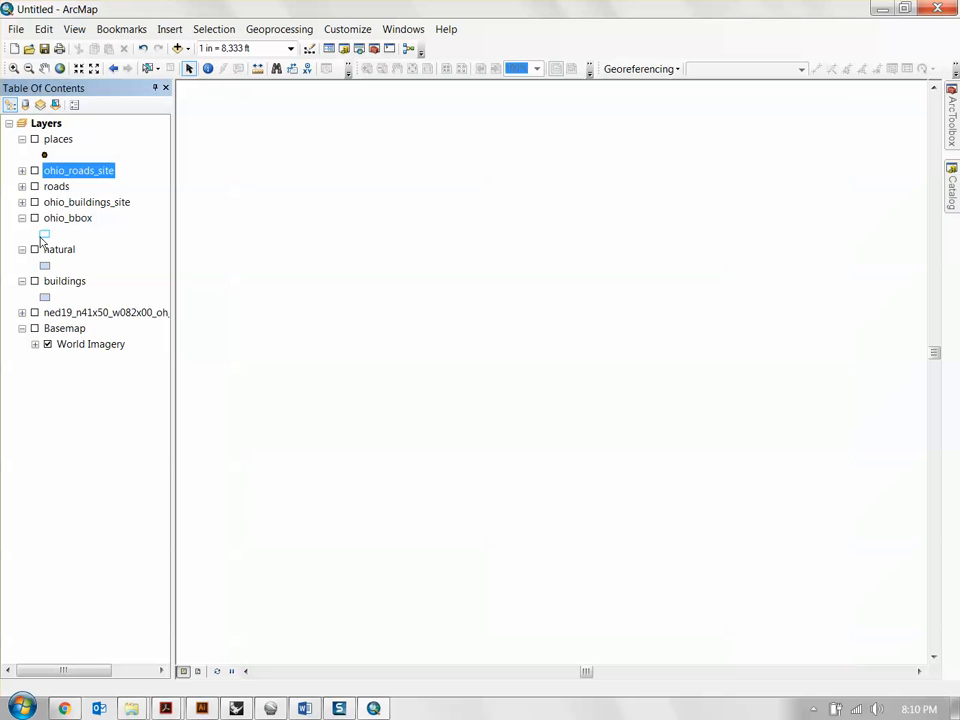
# Set the data frame's clip option to No Clipping and apply it
pyautogui.doubleClick(48, 125)
pyautogui.click(420, 449)
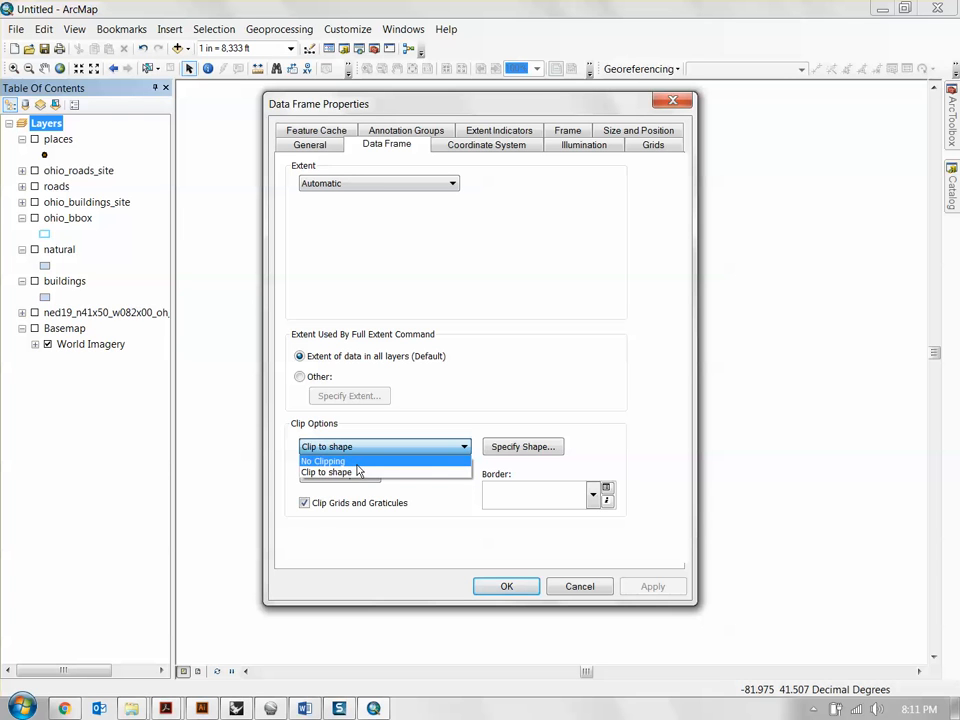
pyautogui.click(357, 464)
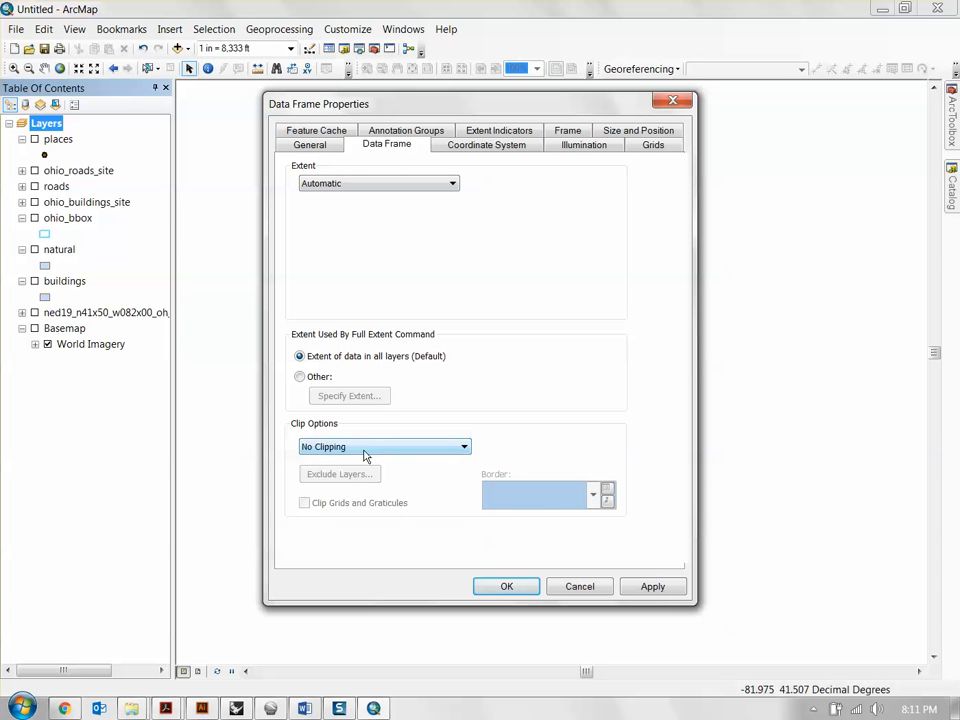
pyautogui.click(521, 587)
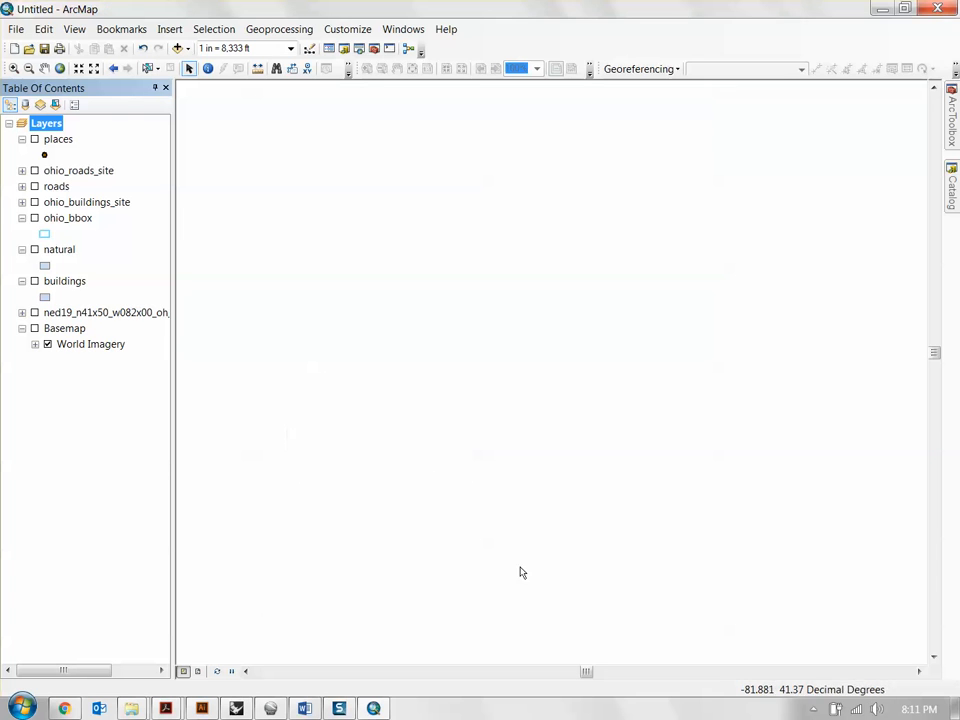
# Display the World Imagery basemap at a scale of 1 in = 250,000 ft, covering all of Ohio
pyautogui.click(46, 341)
pyautogui.click(35, 328)
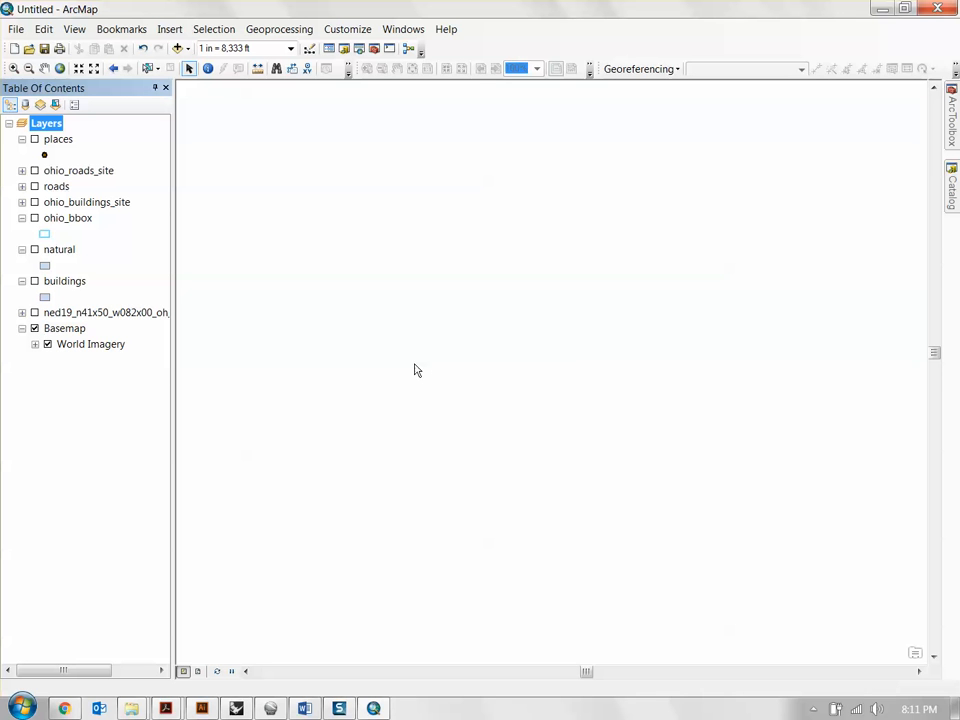
pyautogui.click(35, 329)
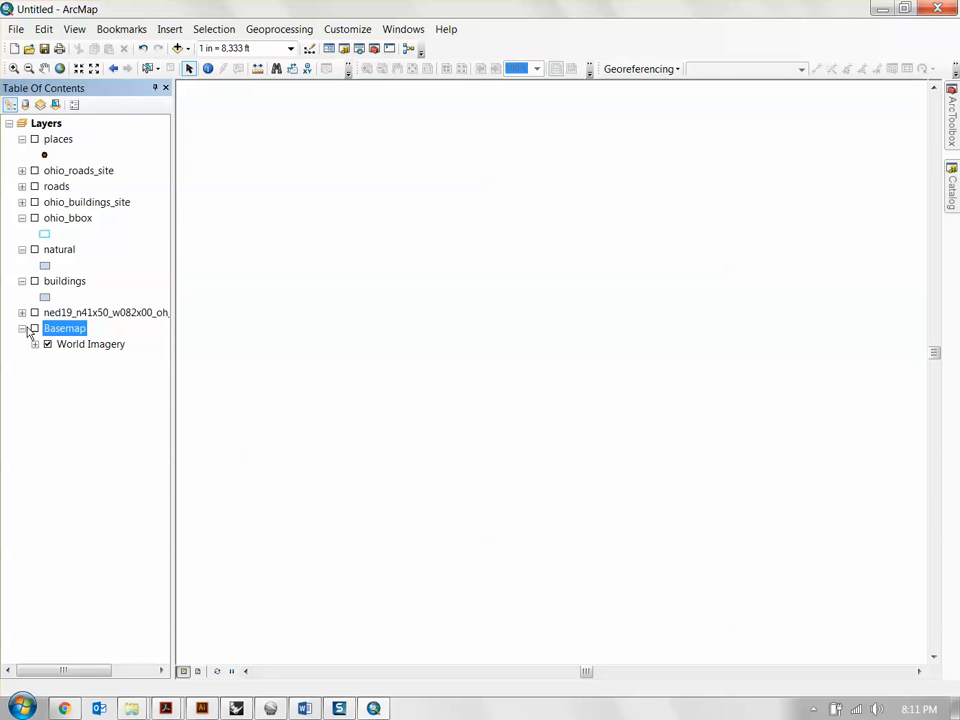
pyautogui.click(35, 328)
pyautogui.scroll(4, 432, 406)
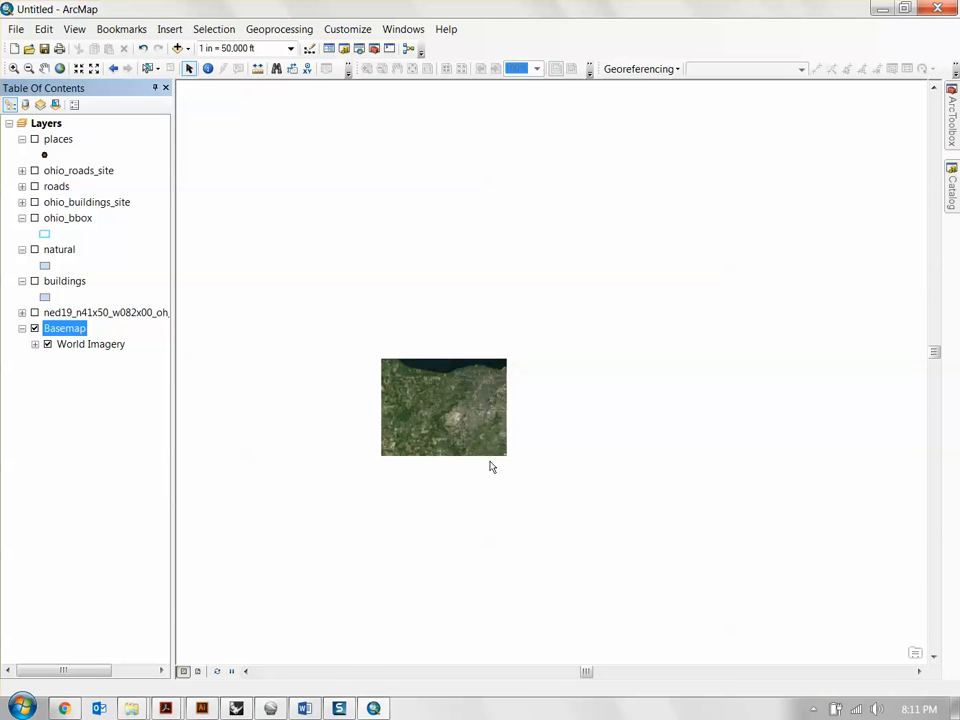
pyautogui.scroll(5, 532, 368)
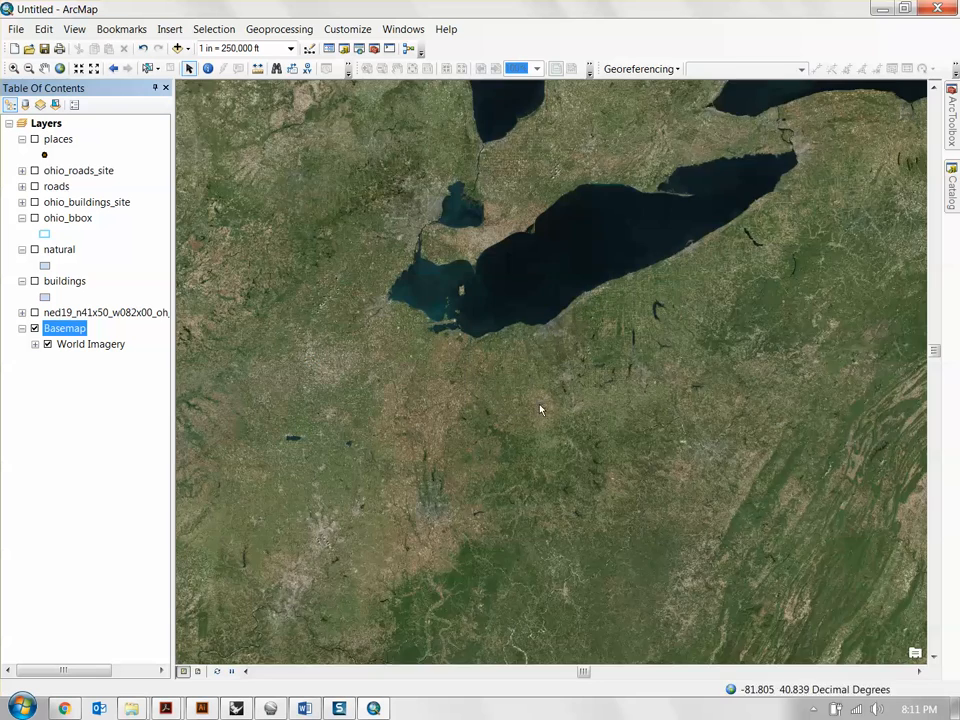
pyautogui.moveTo(554, 399); pyautogui.dragTo(535, 280)
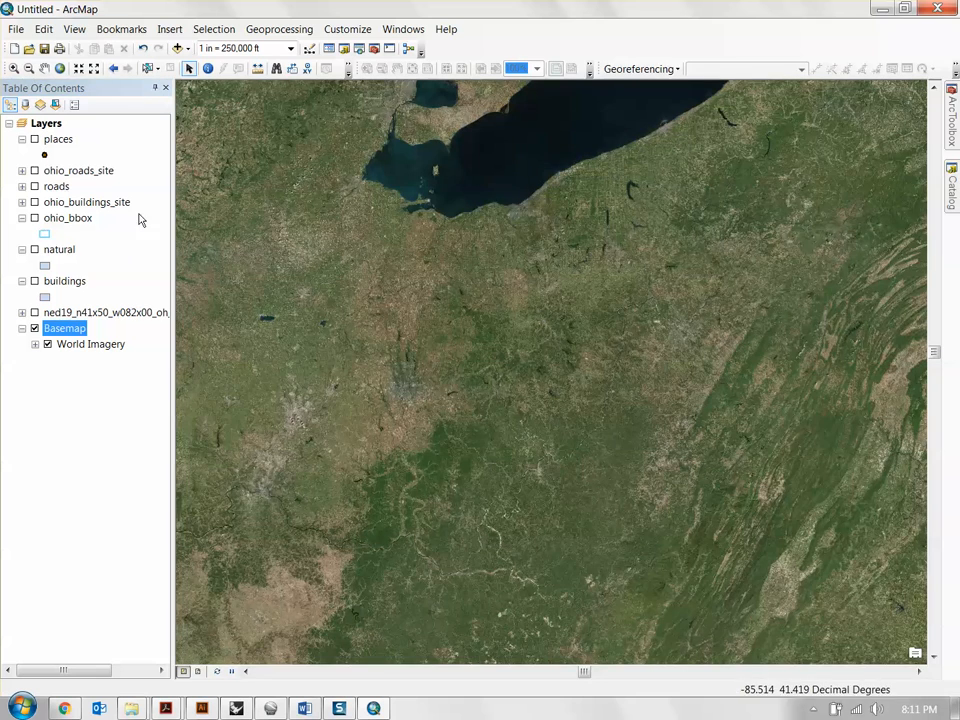
pyautogui.moveTo(452, 281); pyautogui.dragTo(434, 294)
# Display the places point layer over the basemap imagery for the whole state
pyautogui.click(23, 140)
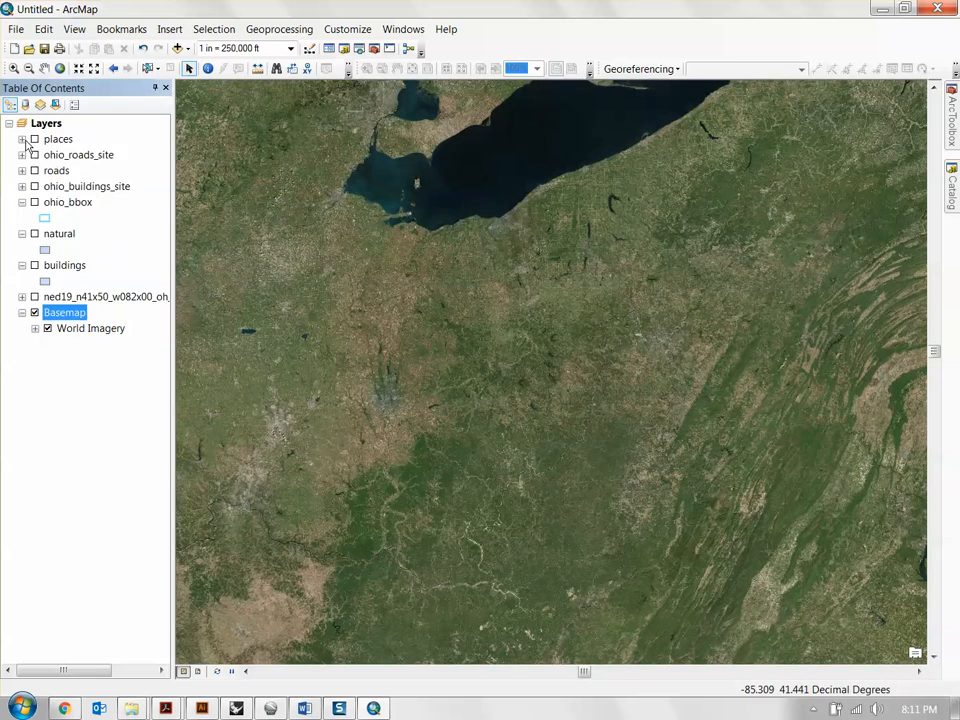
pyautogui.click(22, 140)
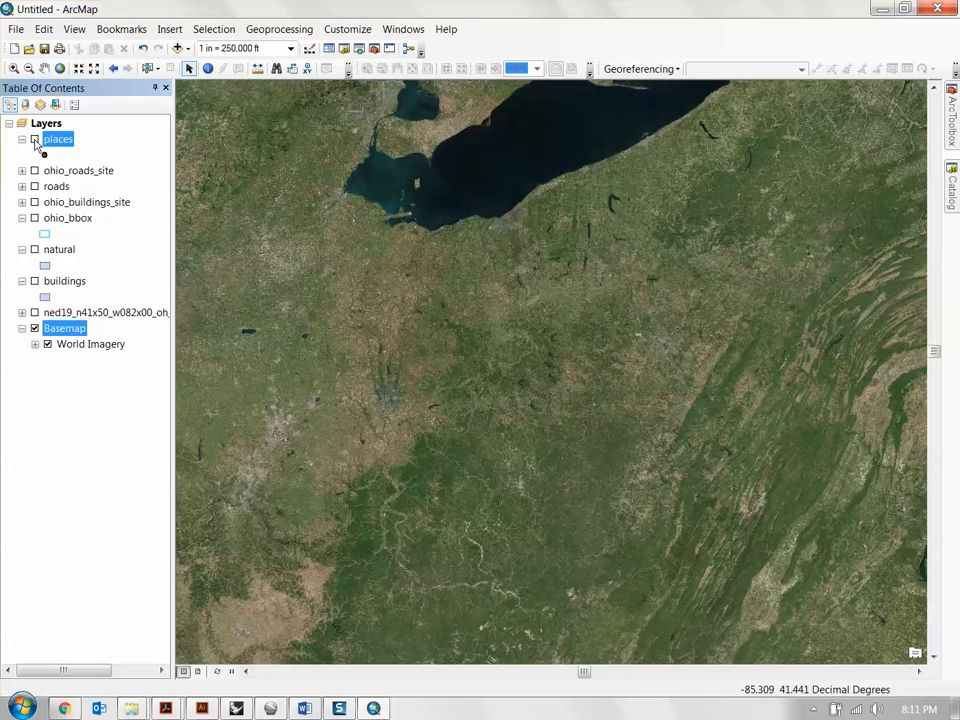
pyautogui.click(35, 140)
pyautogui.moveTo(410, 445); pyautogui.dragTo(472, 440)
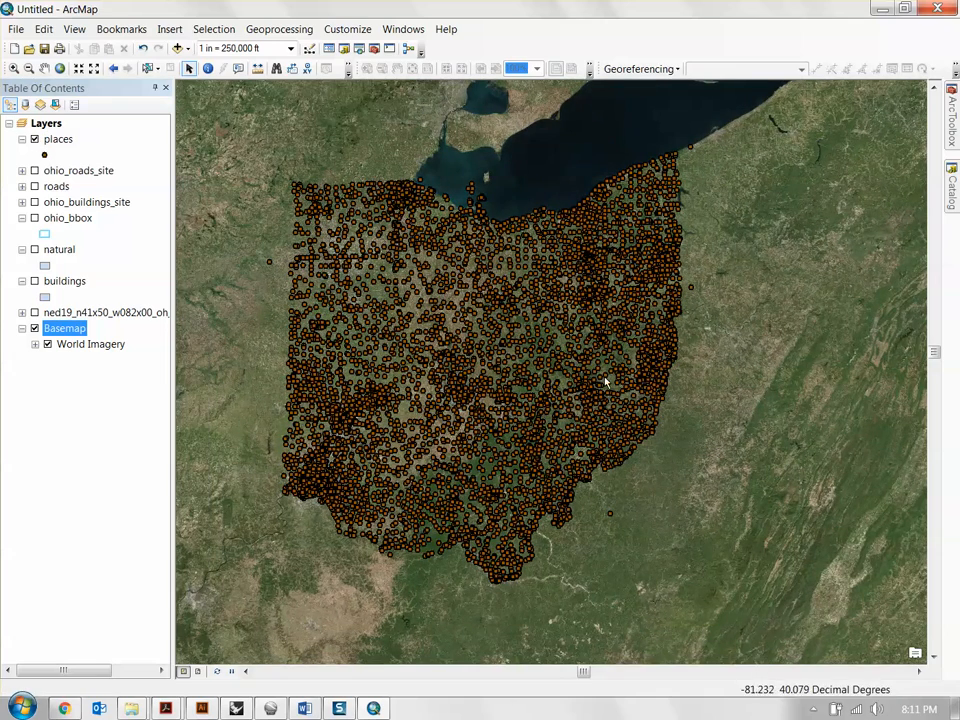
pyautogui.moveTo(630, 363); pyautogui.dragTo(700, 378)
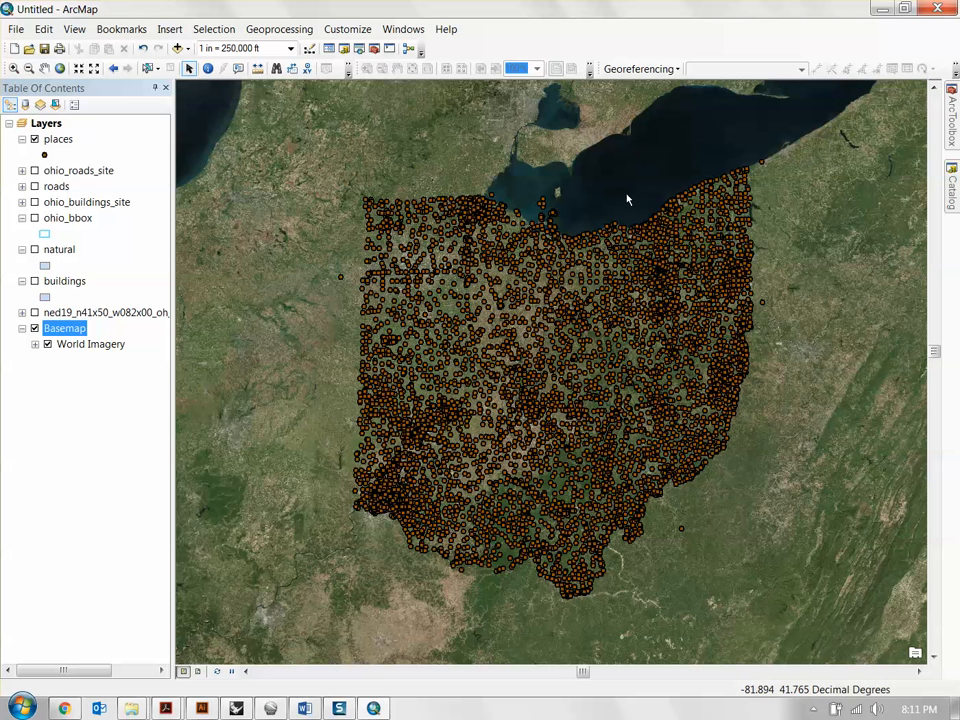
# Review the type and population fields in the places attribute table, then close the table
pyautogui.rightClick(58, 140)
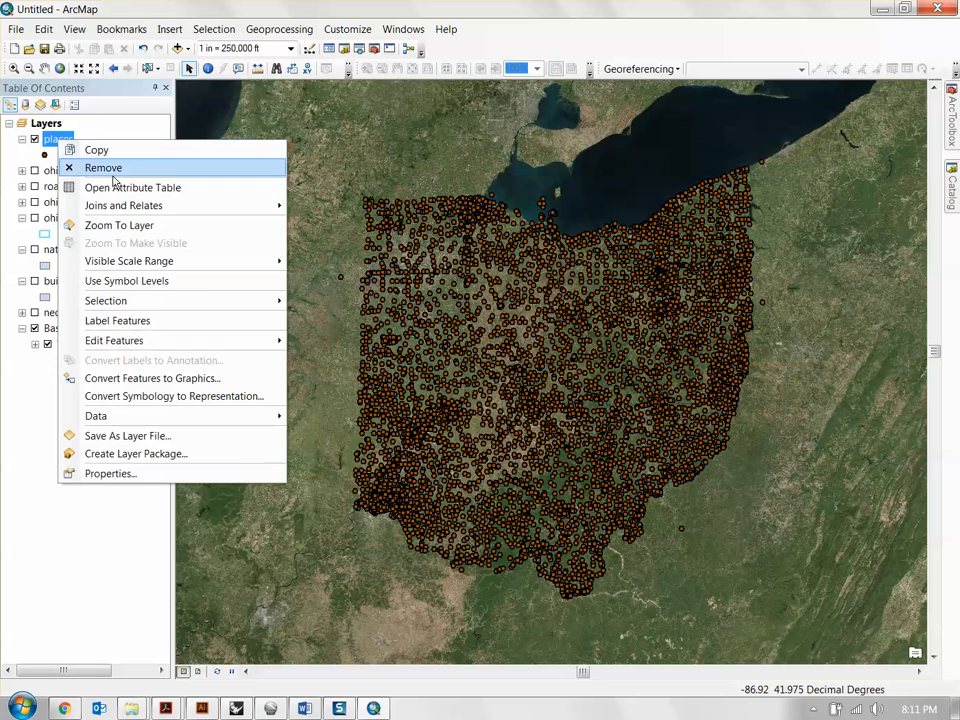
pyautogui.click(114, 186)
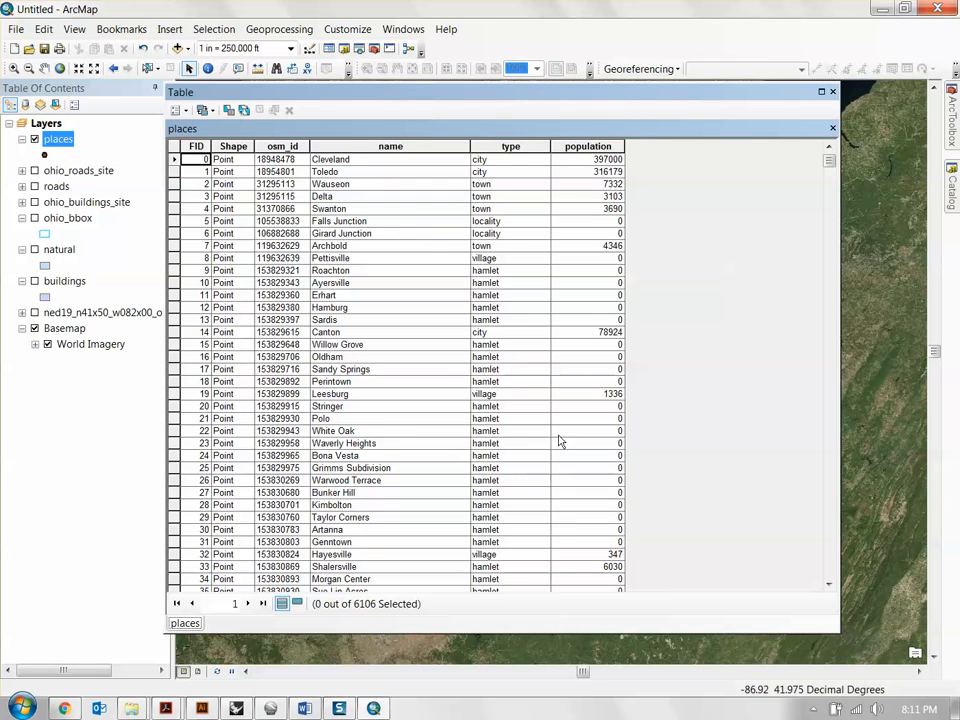
pyautogui.moveTo(829, 161)
pyautogui.mouseDown()
pyautogui.moveTo(829, 184)
pyautogui.moveTo(832, 163)
pyautogui.mouseUp()
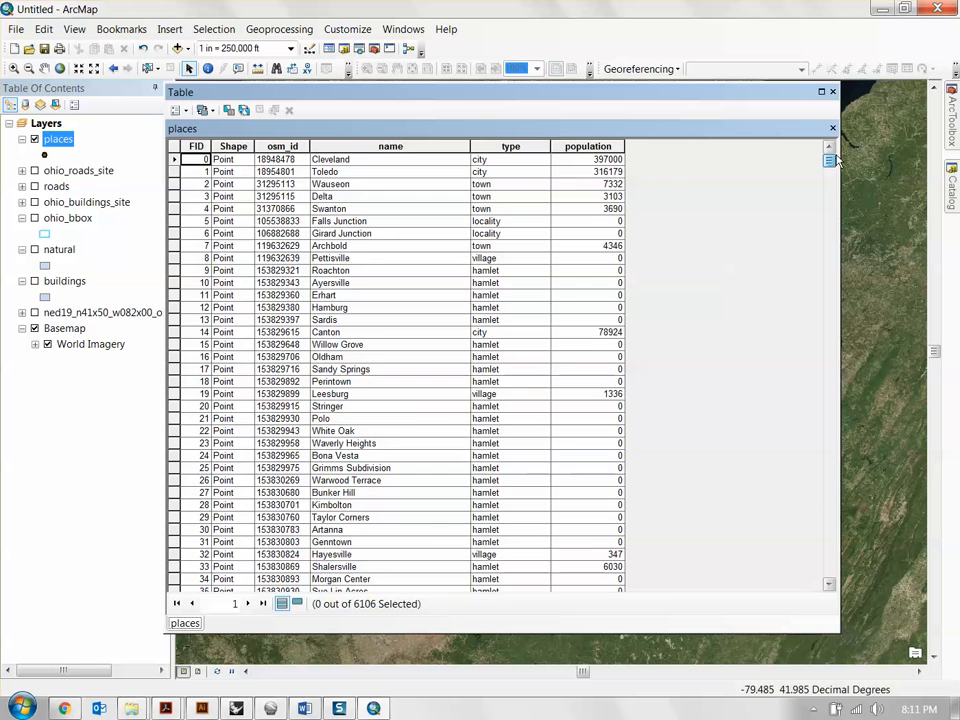
pyautogui.click(612, 184)
pyautogui.press('Down')
pyautogui.press('Down')
pyautogui.press('Down')
pyautogui.press('Down')
pyautogui.press('Down')
pyautogui.press('Down')
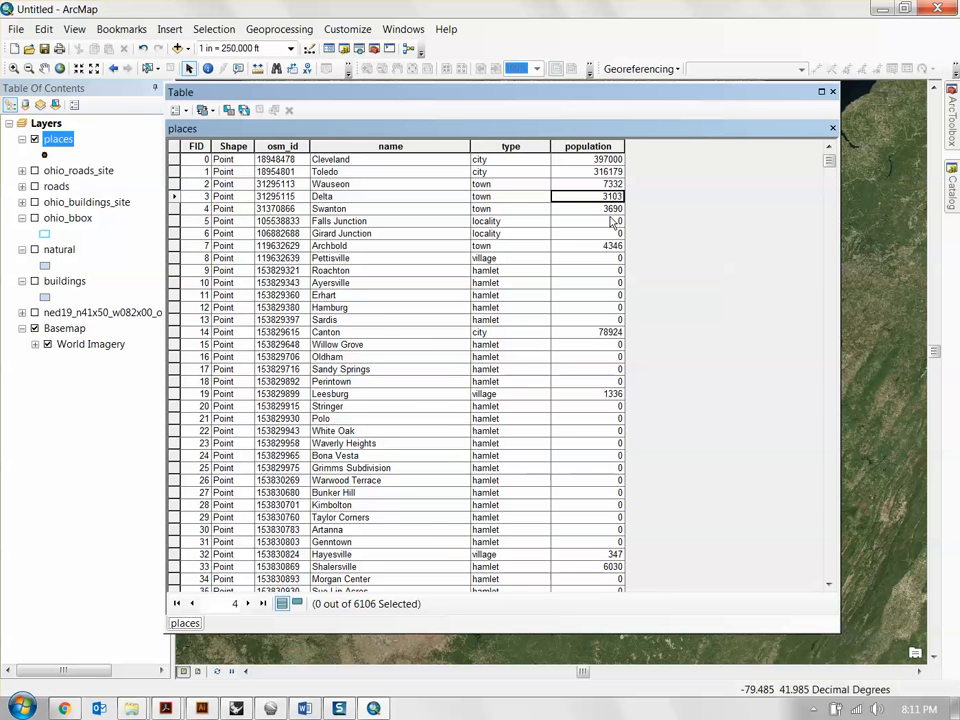
pyautogui.click(832, 91)
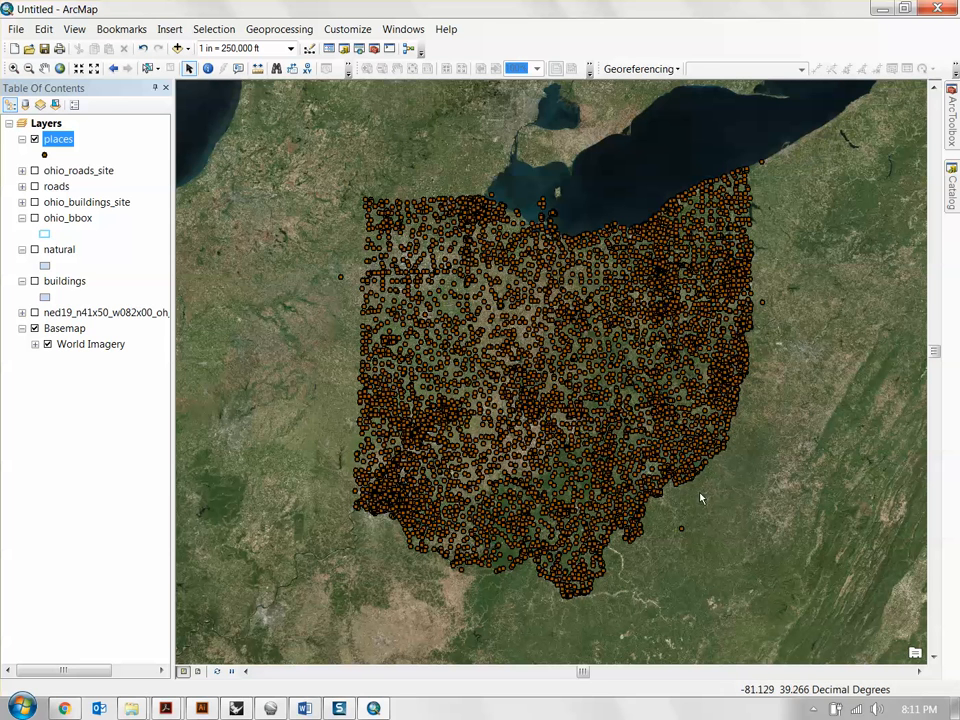
# Symbolize the places layer by quantity using graduated colors based on the population field
pyautogui.doubleClick(57, 141)
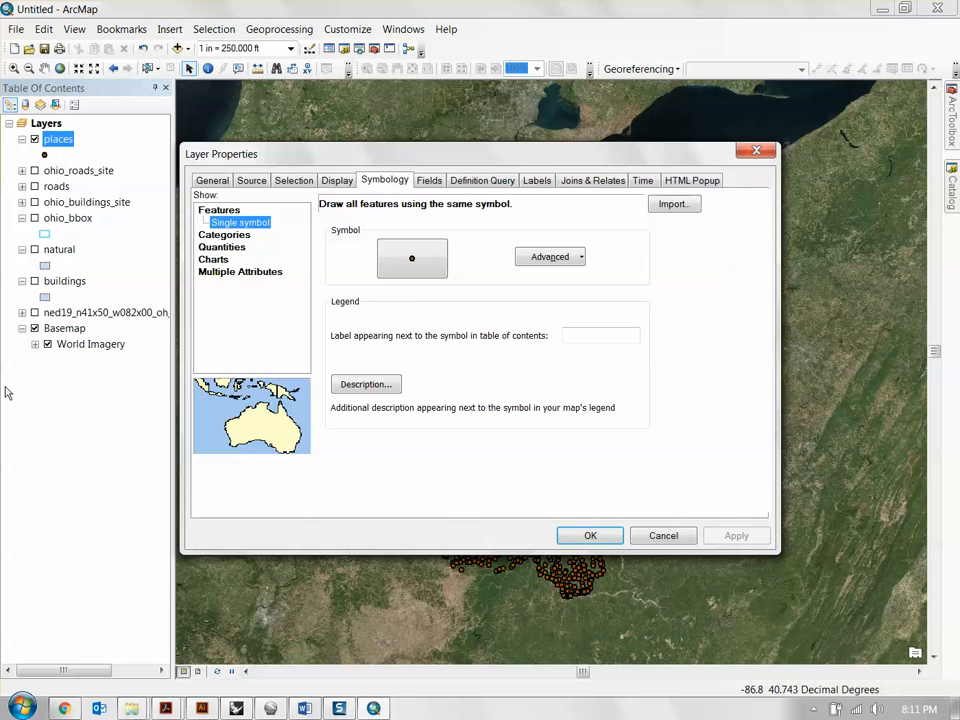
pyautogui.click(234, 250)
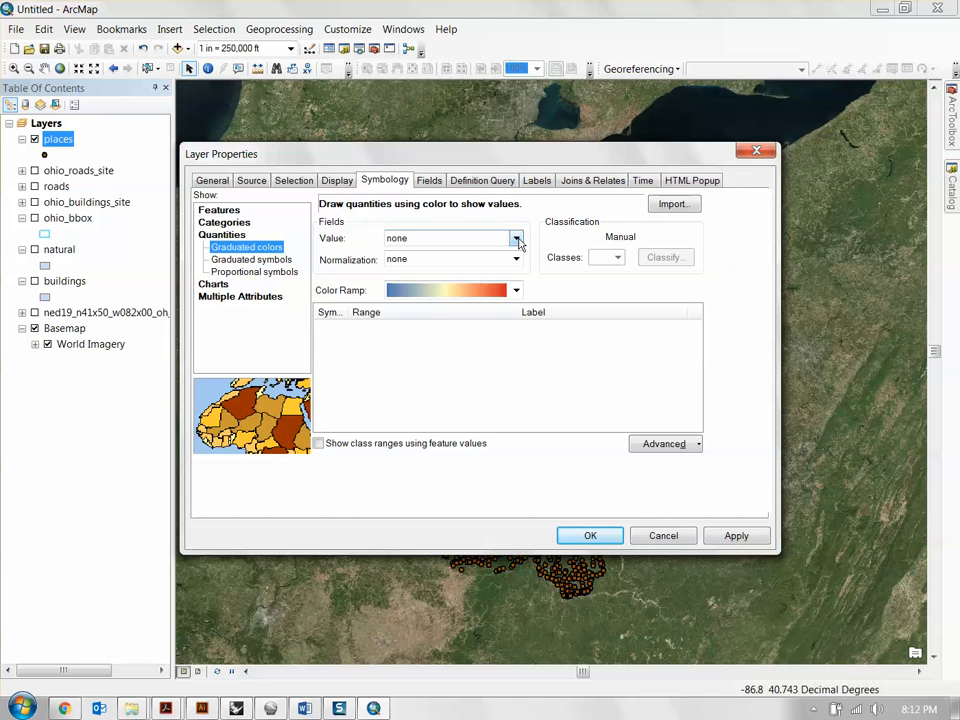
pyautogui.click(516, 239)
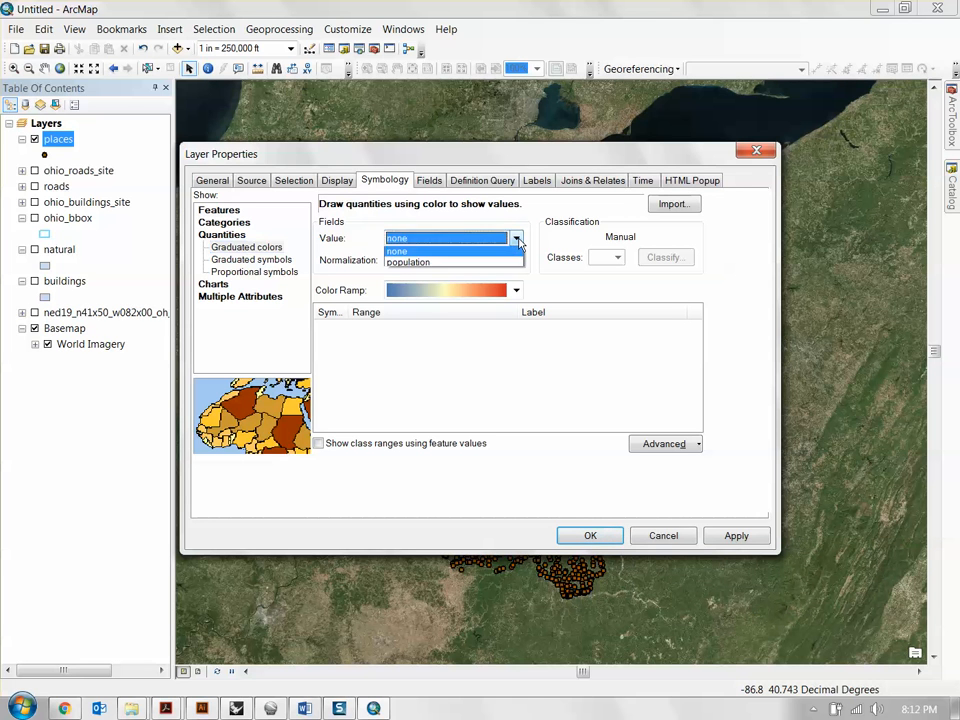
pyautogui.click(416, 265)
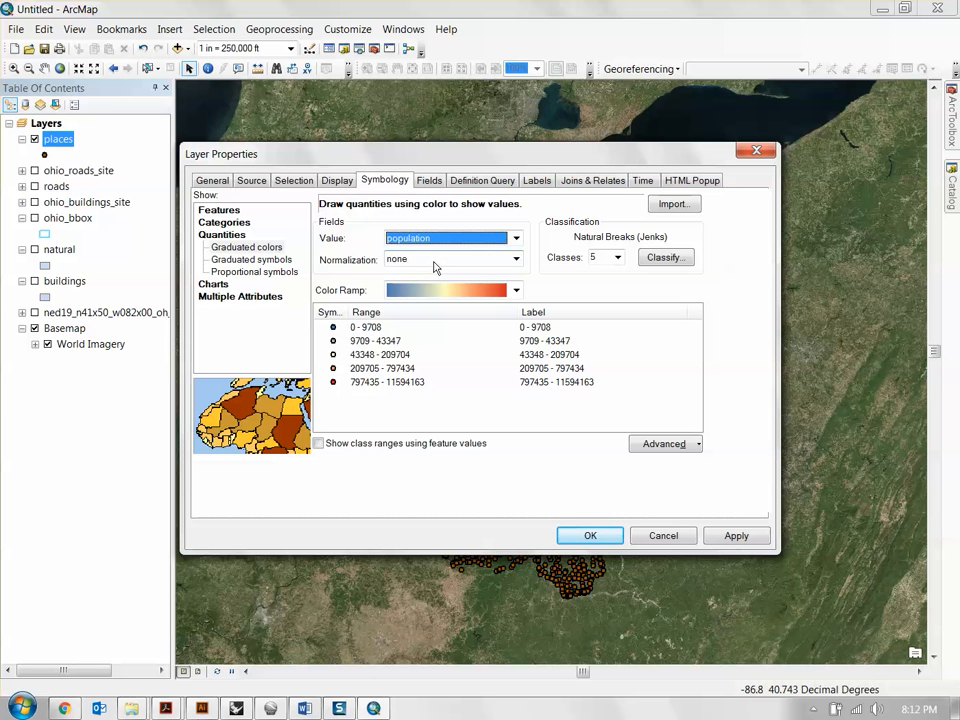
pyautogui.moveTo(545, 155); pyautogui.dragTo(635, 131)
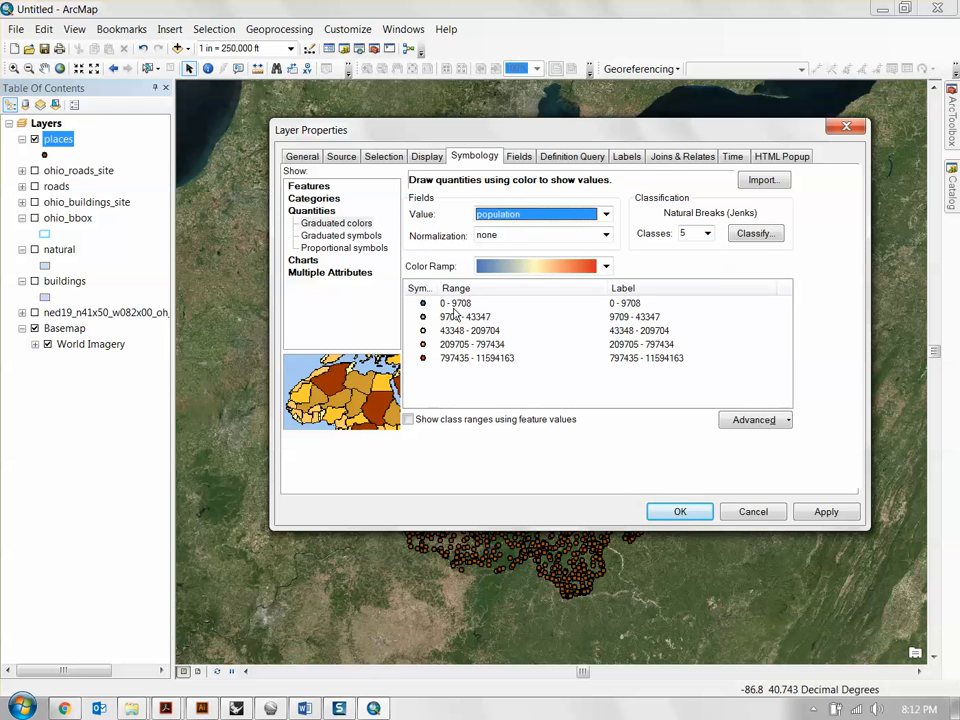
# Classify the graduated population colors into 10 classes and apply them to the map
pyautogui.click(706, 233)
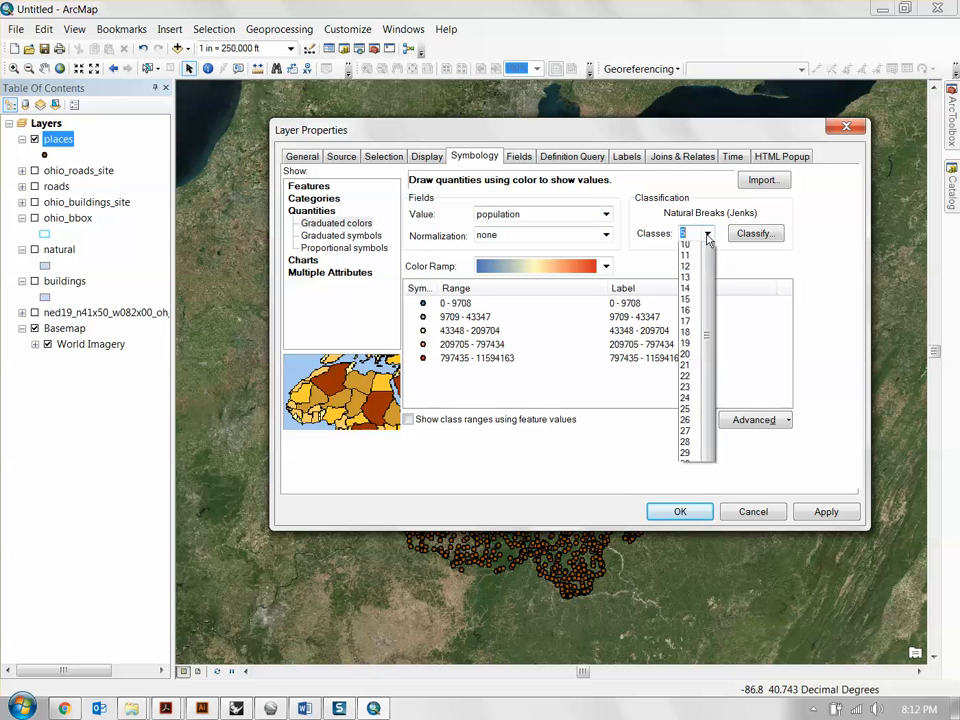
pyautogui.click(690, 328)
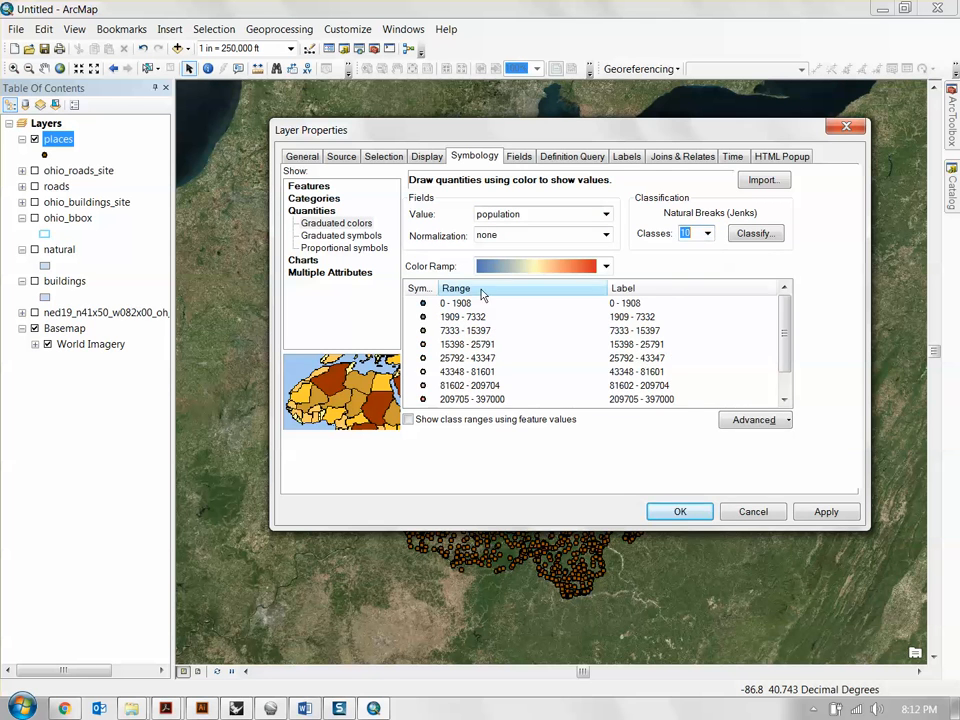
pyautogui.moveTo(781, 327)
pyautogui.mouseDown()
pyautogui.moveTo(781, 380)
pyautogui.moveTo(782, 310)
pyautogui.mouseUp()
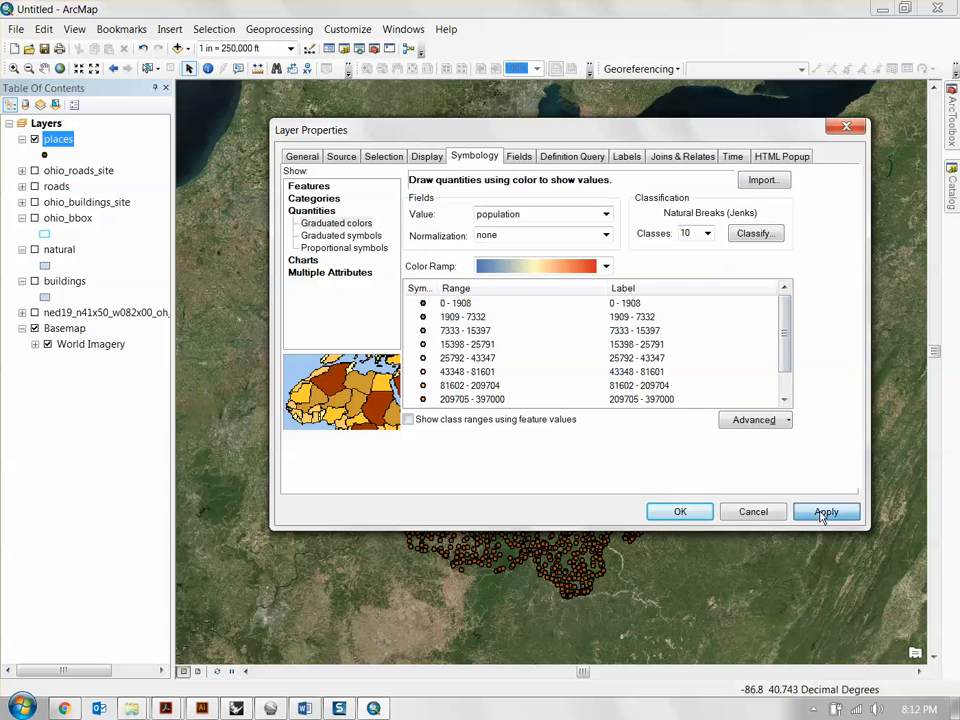
pyautogui.click(825, 511)
pyautogui.moveTo(686, 137); pyautogui.dragTo(716, 616)
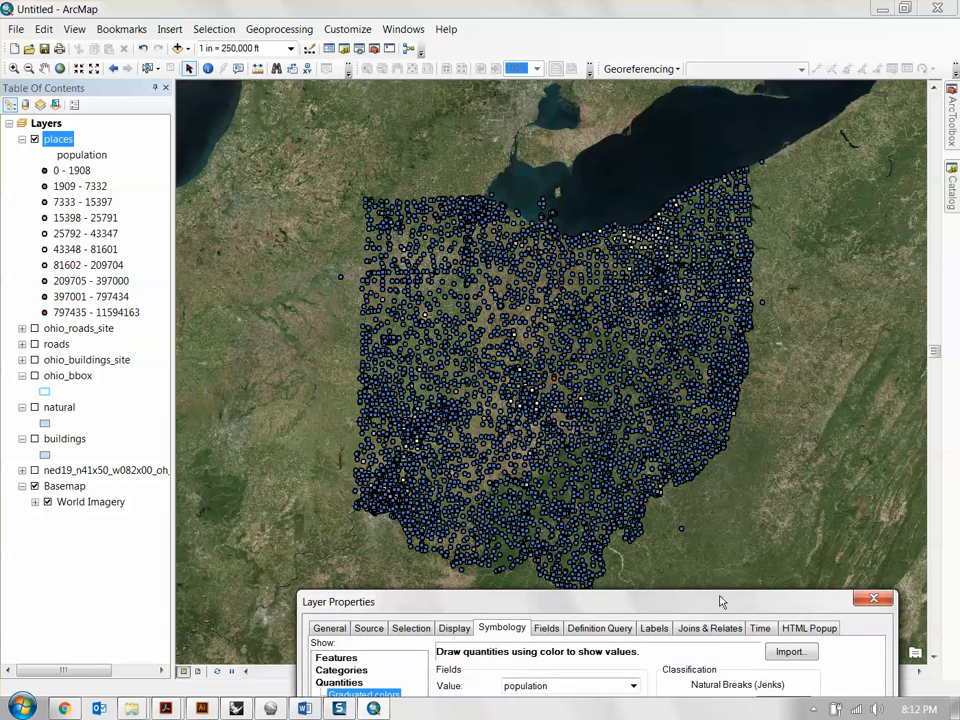
pyautogui.moveTo(729, 615); pyautogui.dragTo(764, 635)
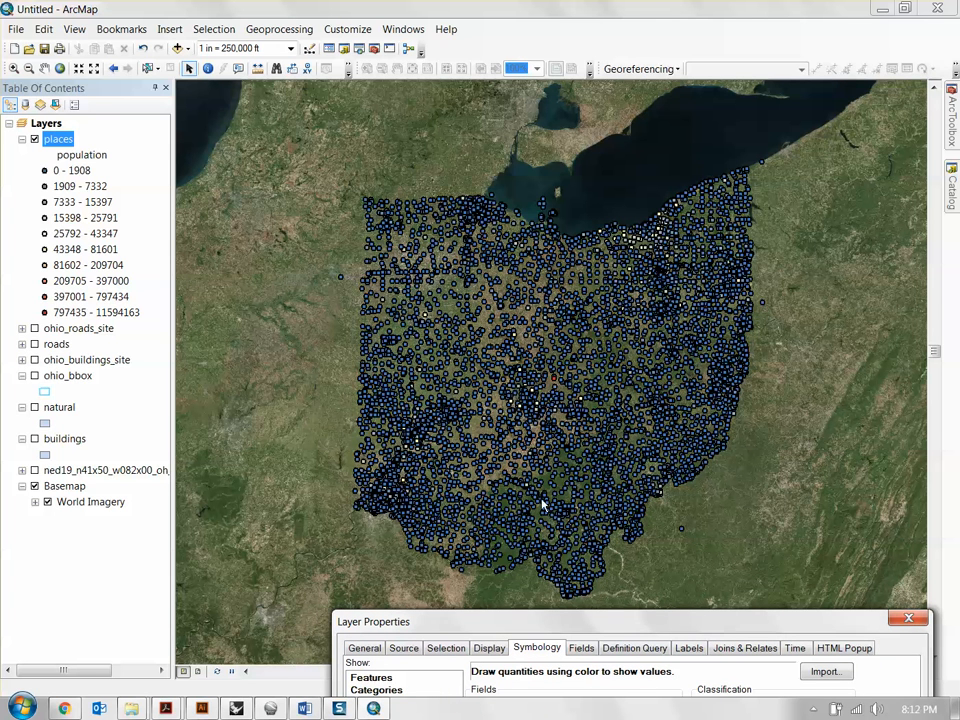
pyautogui.moveTo(651, 631); pyautogui.dragTo(661, 641)
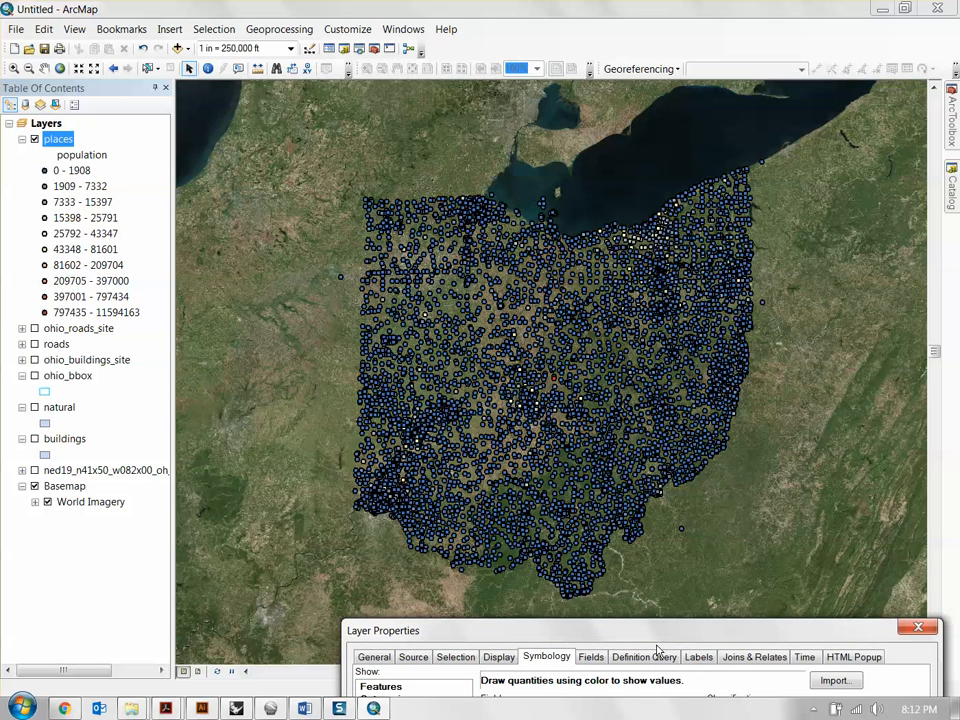
# Switch the places symbology to graduated symbols based on population, with 9 classes
pyautogui.moveTo(675, 637); pyautogui.dragTo(658, 180)
pyautogui.click(420, 275)
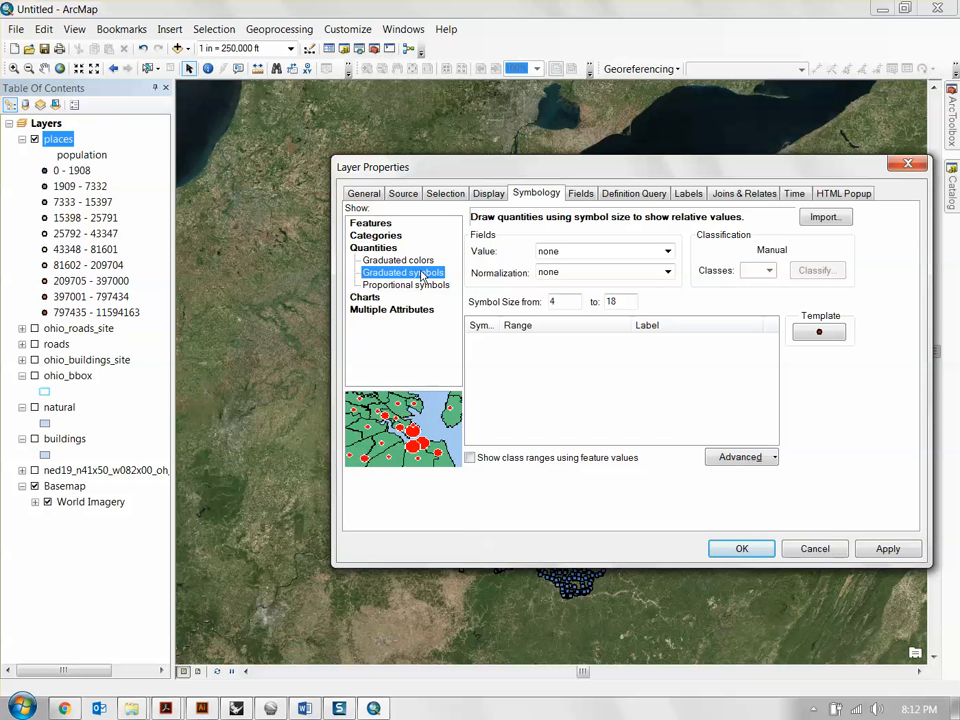
pyautogui.click(667, 251)
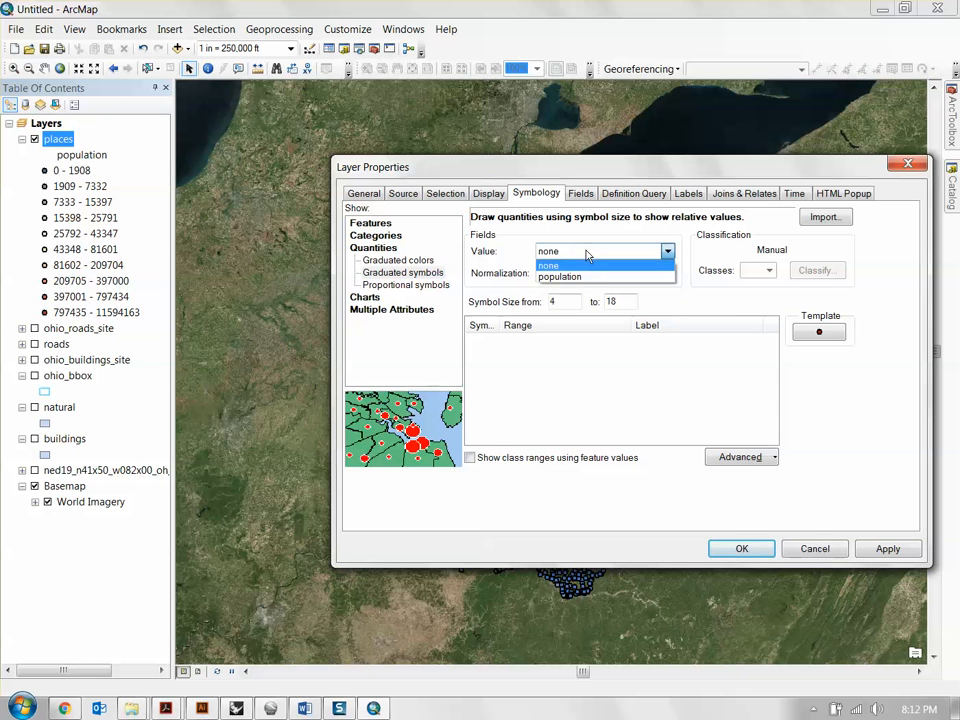
pyautogui.click(567, 277)
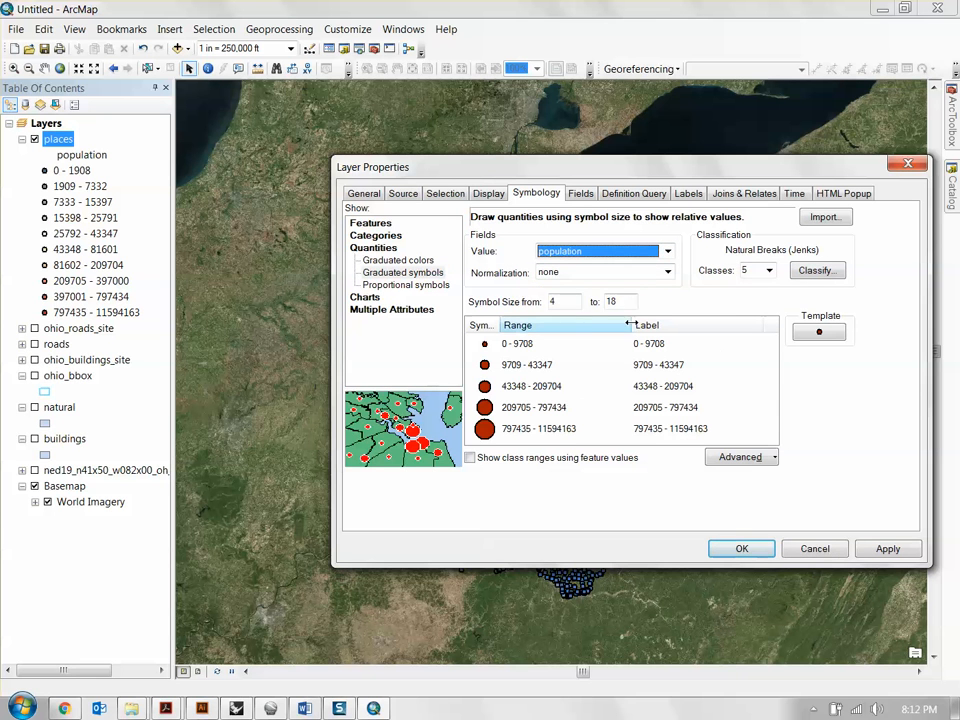
pyautogui.moveTo(666, 171); pyautogui.dragTo(631, 125)
pyautogui.click(734, 226)
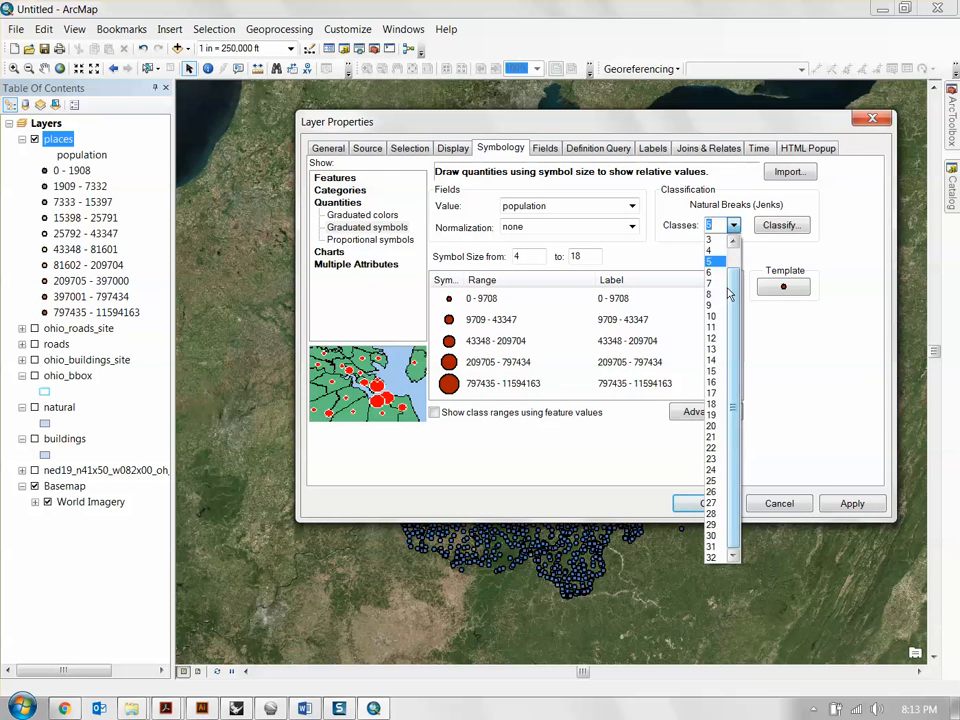
pyautogui.click(718, 307)
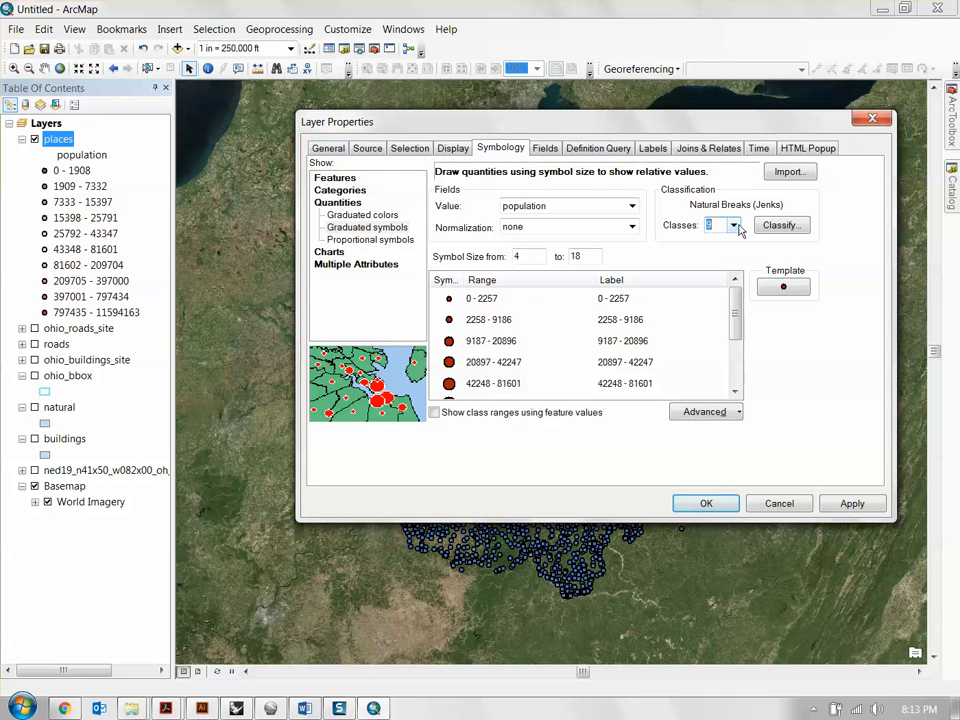
# Set the graduated symbol sizes to range from 4 to 50 and apply them to the places layer
pyautogui.click(530, 257)
pyautogui.press('Tab')
pyautogui.moveTo(592, 258); pyautogui.dragTo(511, 278)
pyautogui.write('50')
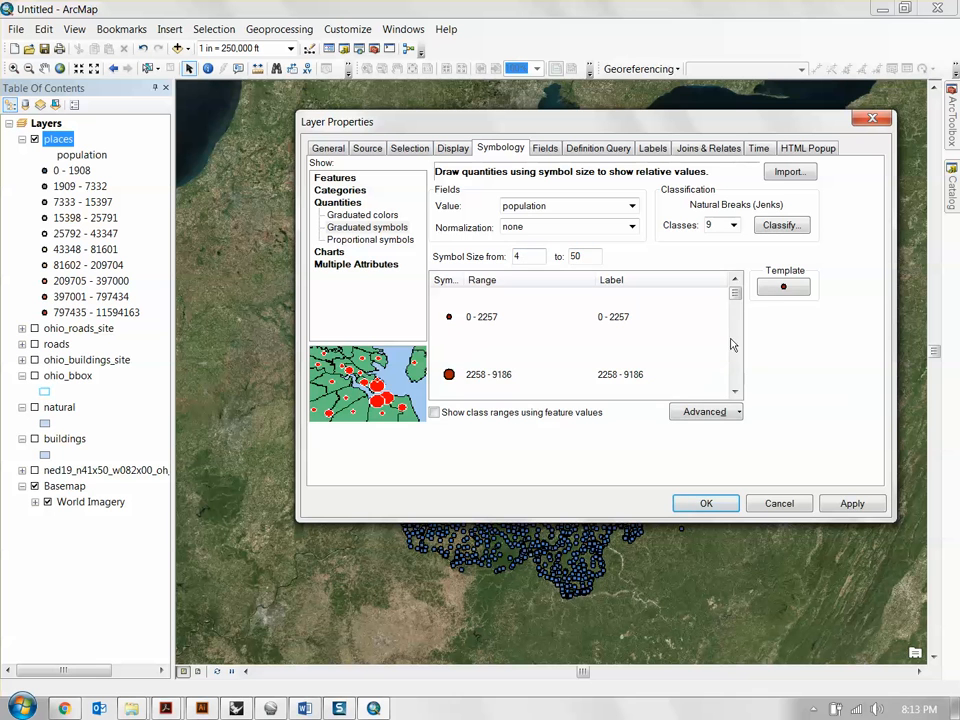
pyautogui.click(737, 296)
pyautogui.moveTo(738, 296)
pyautogui.mouseDown()
pyautogui.moveTo(737, 380)
pyautogui.moveTo(739, 332)
pyautogui.mouseUp()
pyautogui.click(852, 504)
pyautogui.moveTo(715, 121)
pyautogui.mouseDown()
pyautogui.moveTo(710, 613)
pyautogui.moveTo(682, 206)
pyautogui.mouseUp()
pyautogui.click(688, 578)
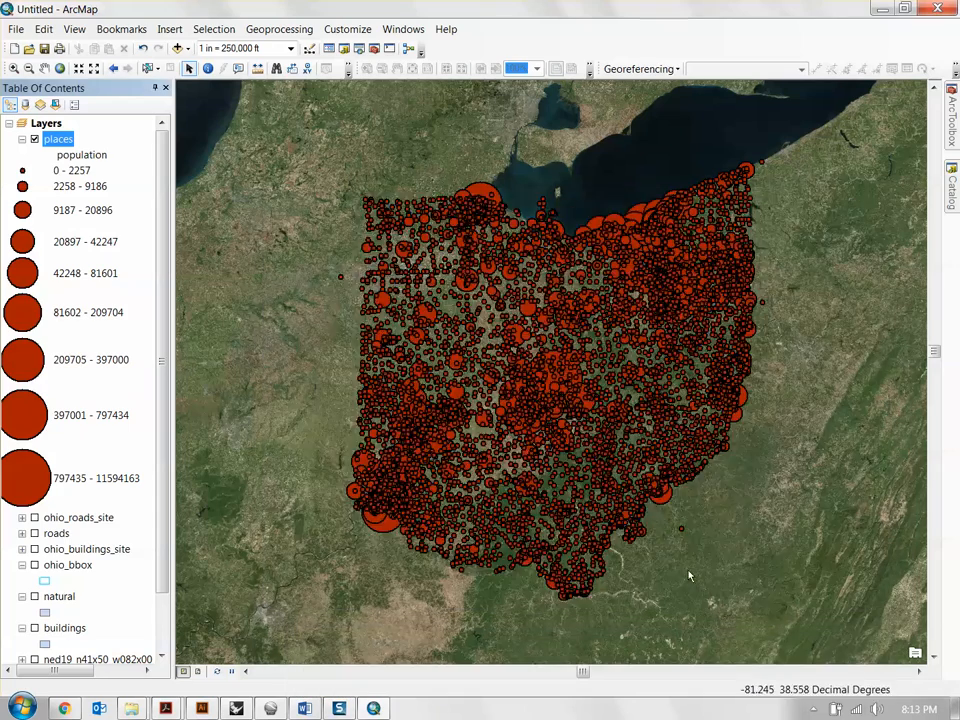
pyautogui.moveTo(671, 509); pyautogui.dragTo(687, 455)
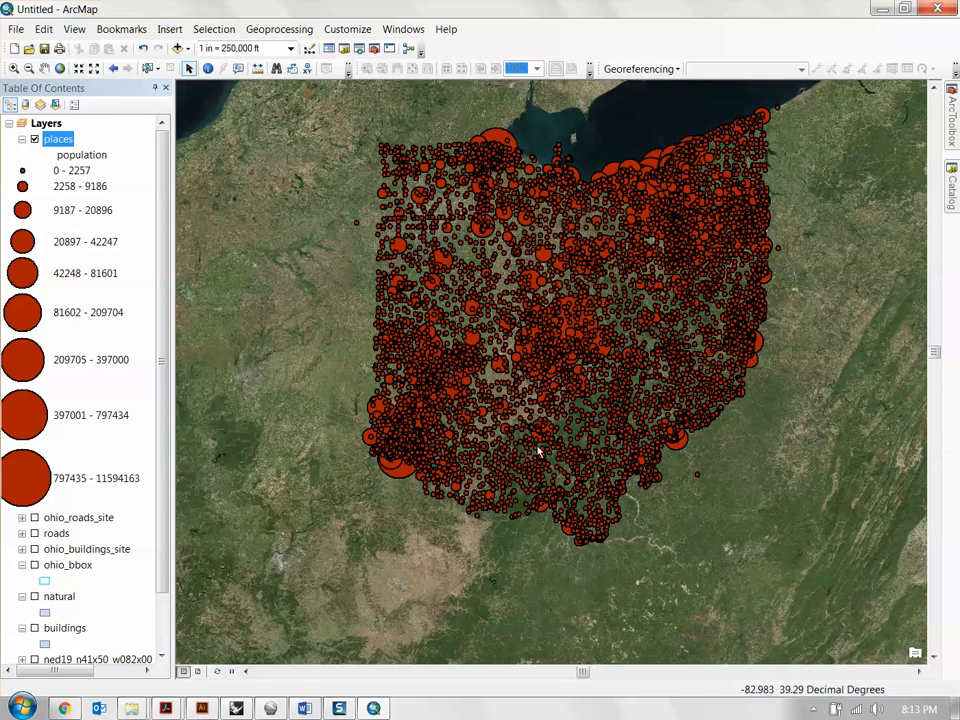
pyautogui.moveTo(627, 407); pyautogui.dragTo(617, 437)
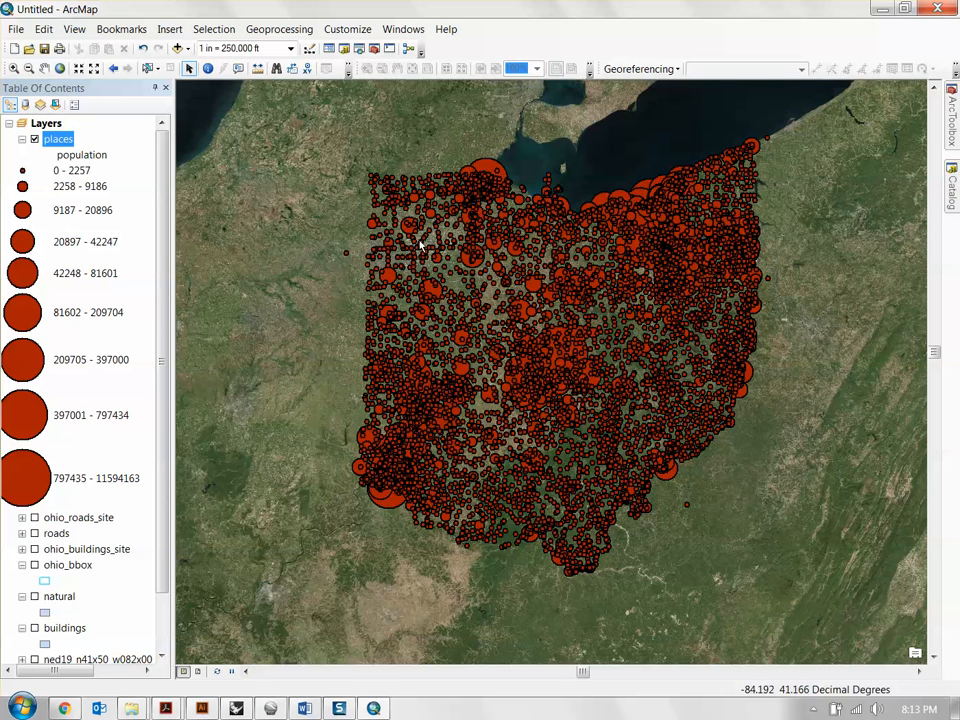
# Symbolize the places layer with proportional symbols based on population, using unknown units, and display them on the map
pyautogui.doubleClick(58, 140)
pyautogui.moveTo(492, 164); pyautogui.dragTo(665, 496)
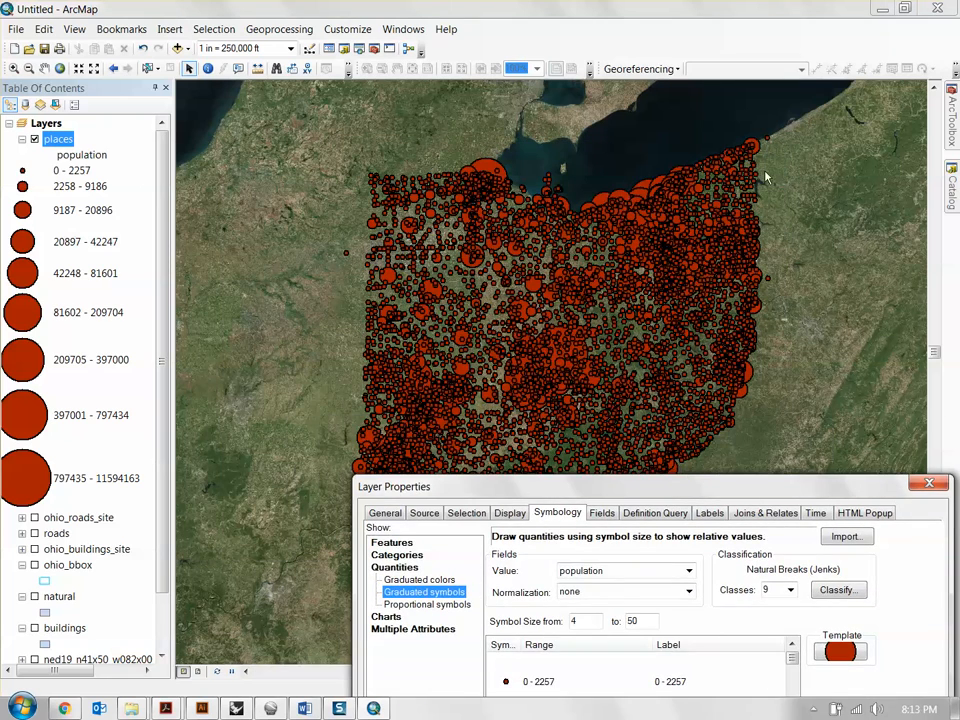
pyautogui.moveTo(776, 478); pyautogui.dragTo(778, 209)
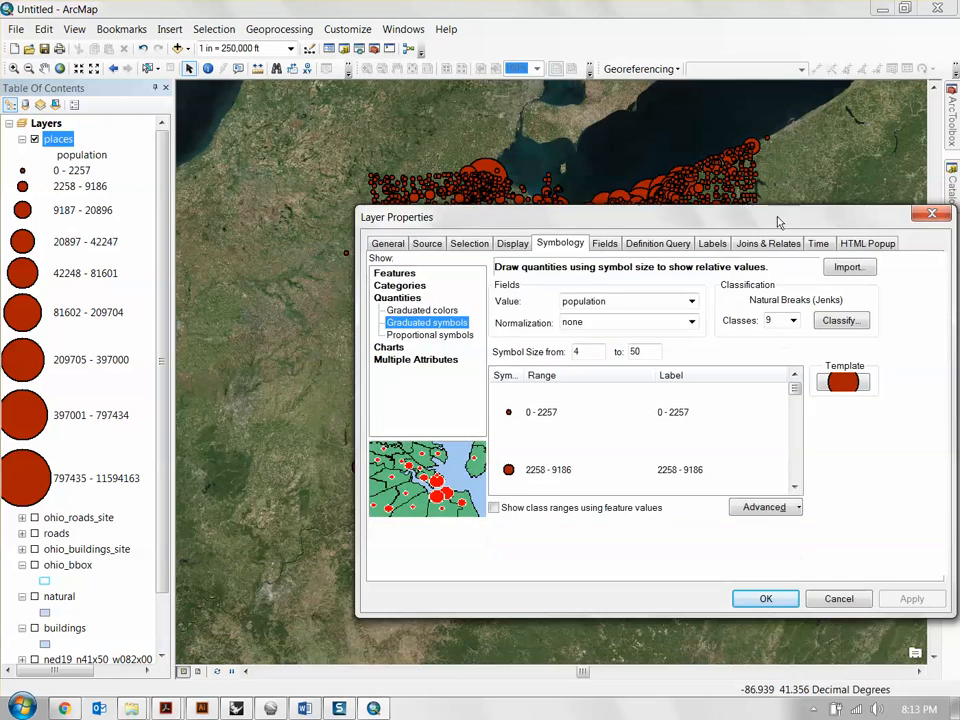
pyautogui.click(445, 336)
pyautogui.moveTo(507, 221); pyautogui.dragTo(474, 185)
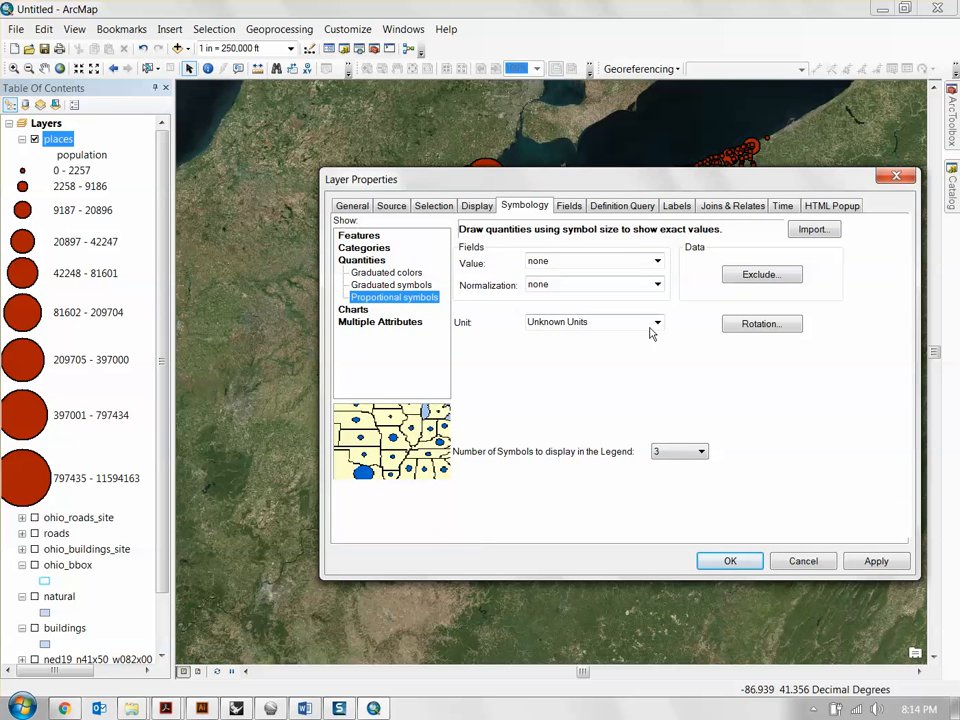
pyautogui.click(652, 261)
pyautogui.click(606, 285)
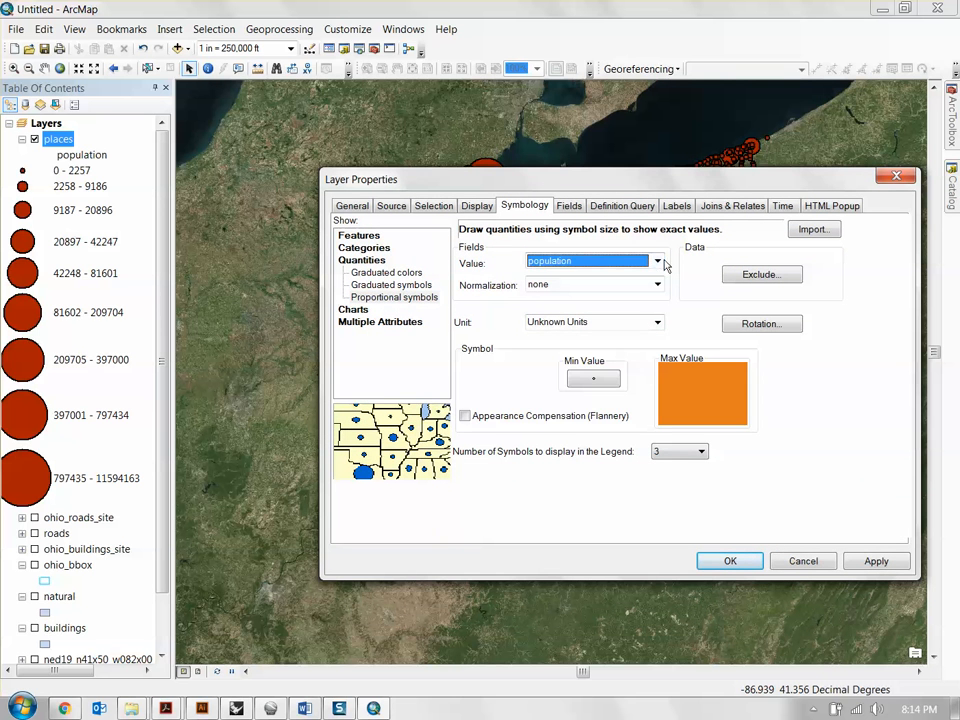
pyautogui.moveTo(681, 175); pyautogui.dragTo(638, 163)
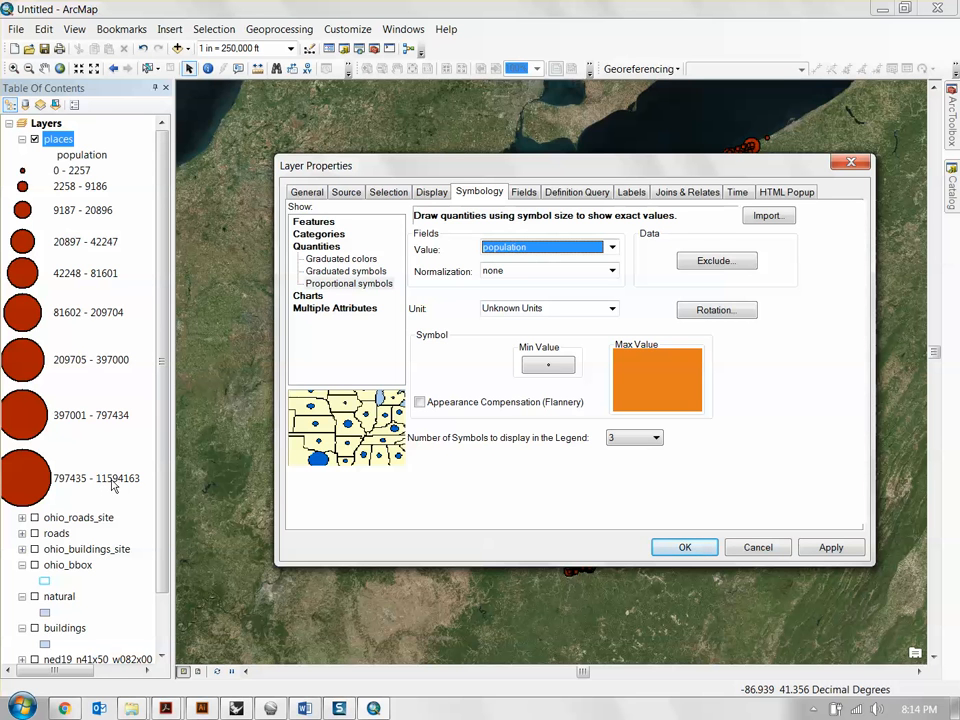
pyautogui.moveTo(686, 168); pyautogui.dragTo(653, 141)
pyautogui.click(666, 521)
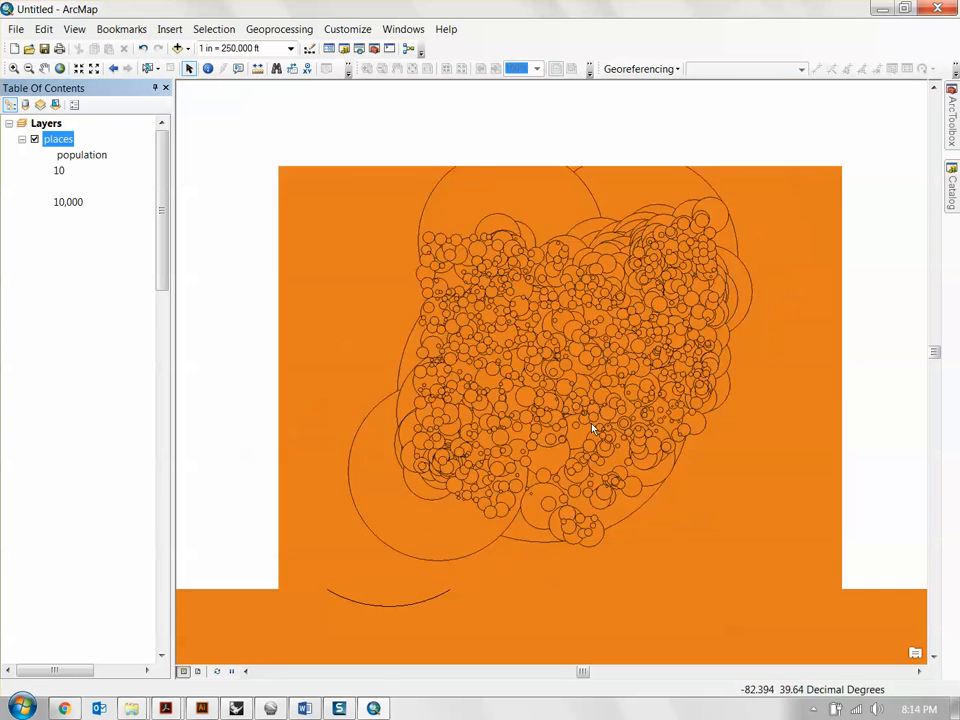
pyautogui.scroll(3, 591, 425)
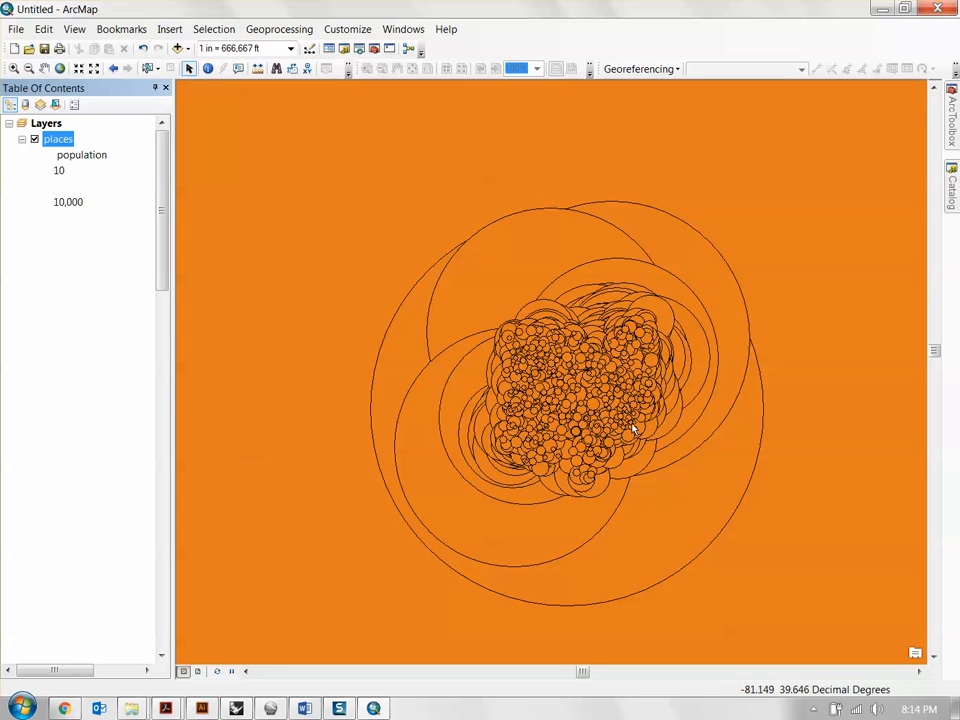
# Symbolize the places layer with graduated symbols based on population, using 5 classes and sizes from 4 to 18
pyautogui.doubleClick(57, 140)
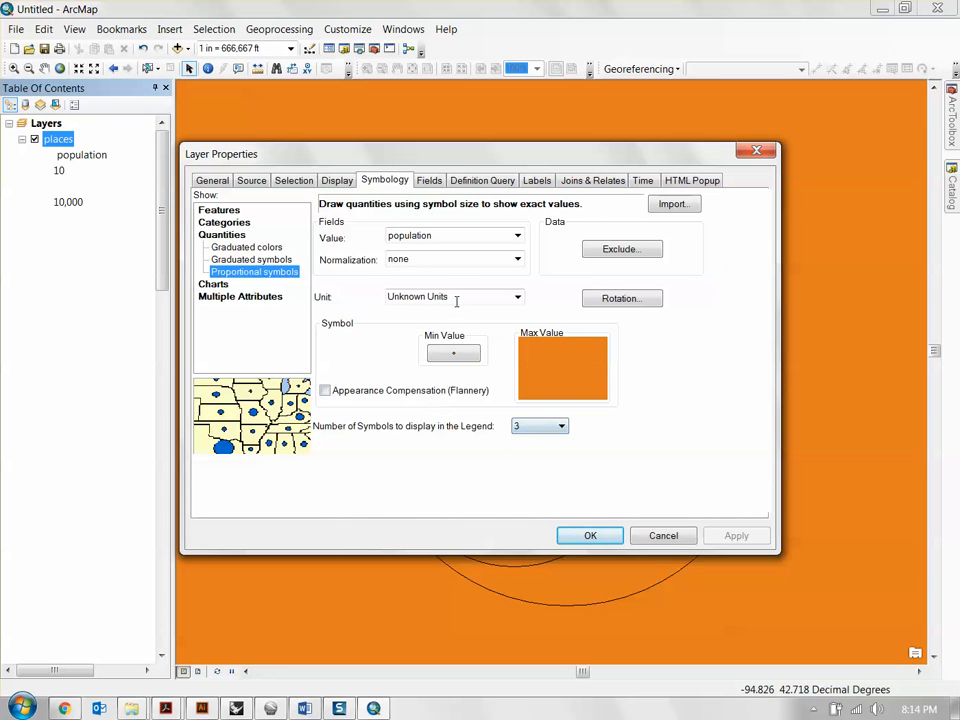
pyautogui.click(243, 246)
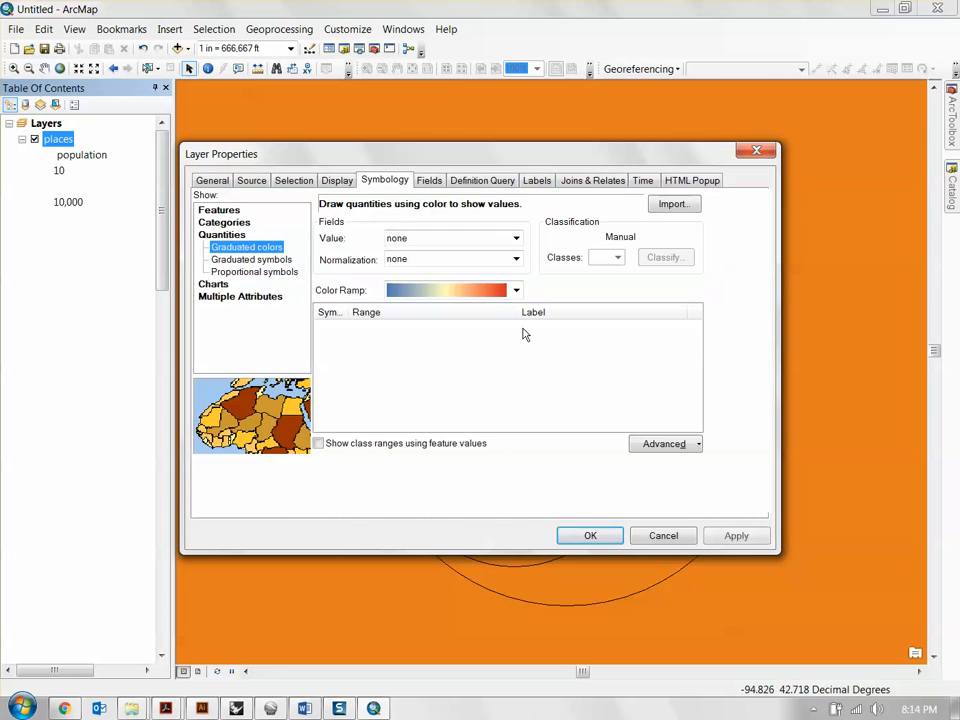
pyautogui.click(262, 260)
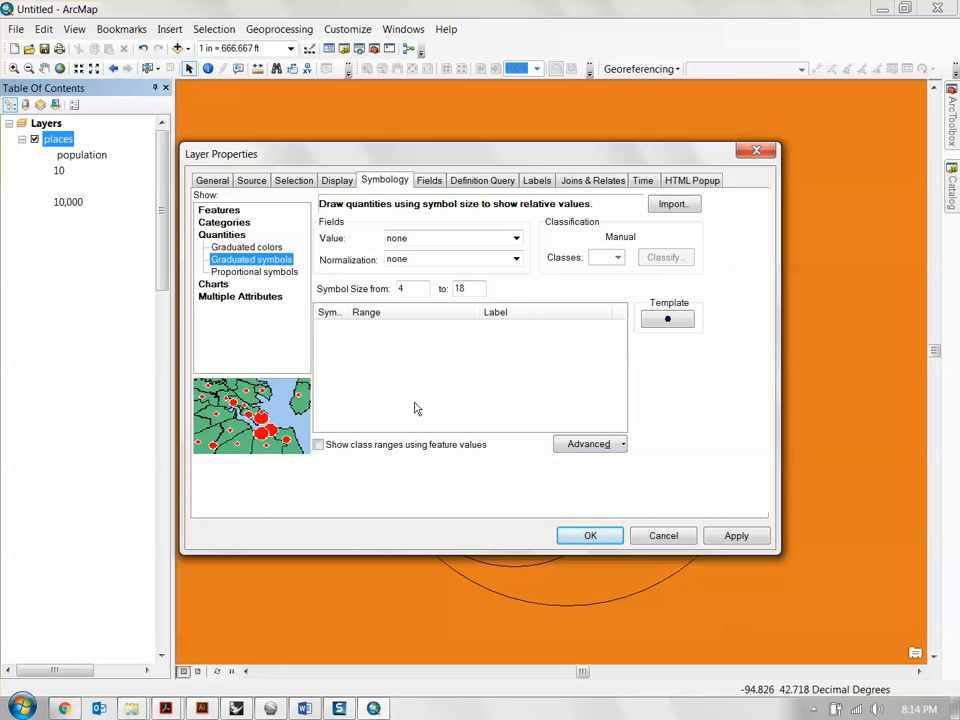
pyautogui.click(462, 244)
pyautogui.click(440, 266)
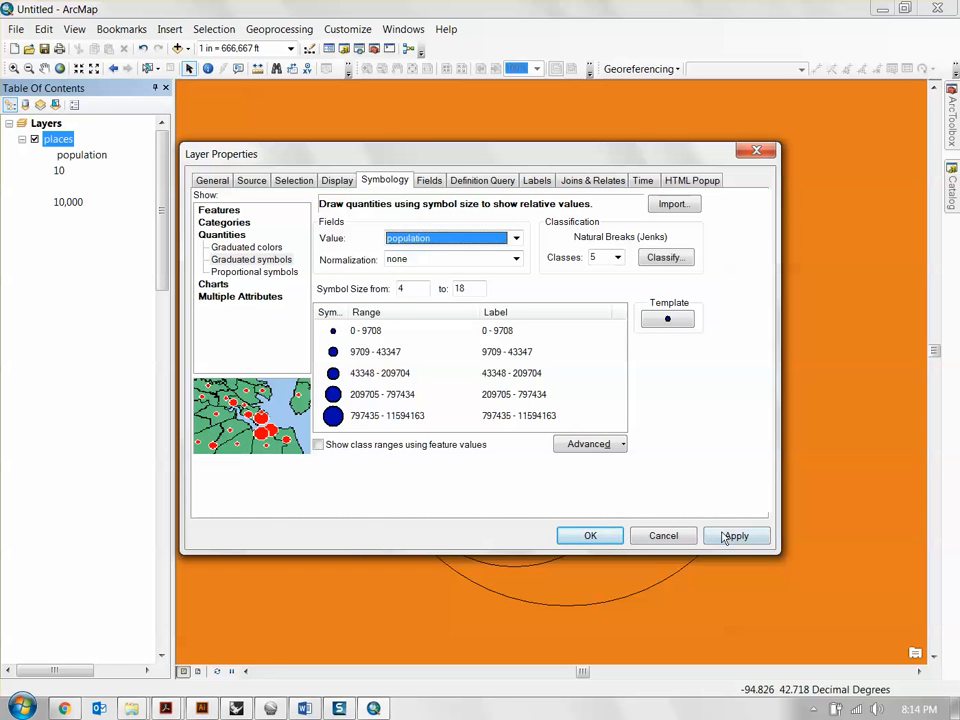
pyautogui.click(720, 535)
pyautogui.click(590, 535)
pyautogui.scroll(-4, 595, 410)
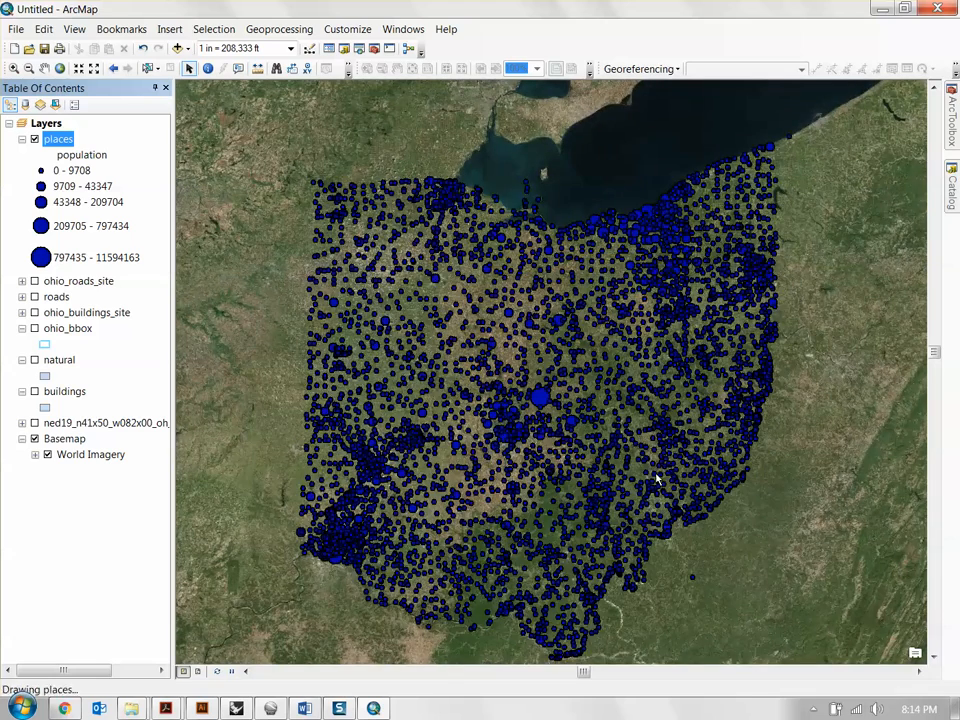
pyautogui.moveTo(668, 470); pyautogui.dragTo(672, 431)
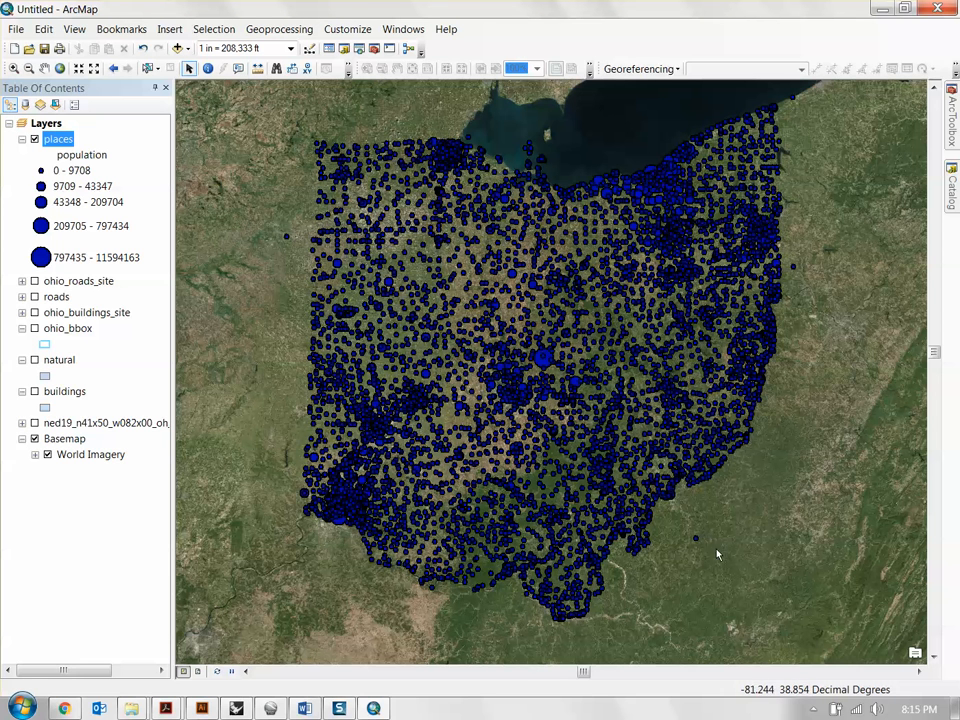
# Check the population values of individual places in the layer's attribute table and close it
pyautogui.rightClick(58, 143)
pyautogui.click(160, 186)
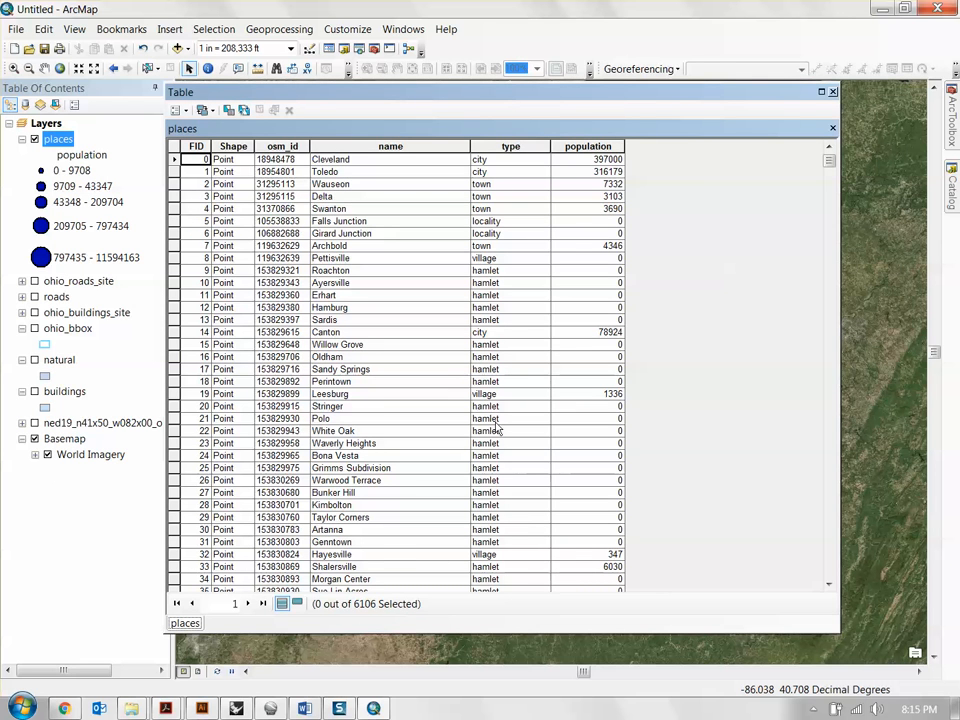
pyautogui.click(832, 91)
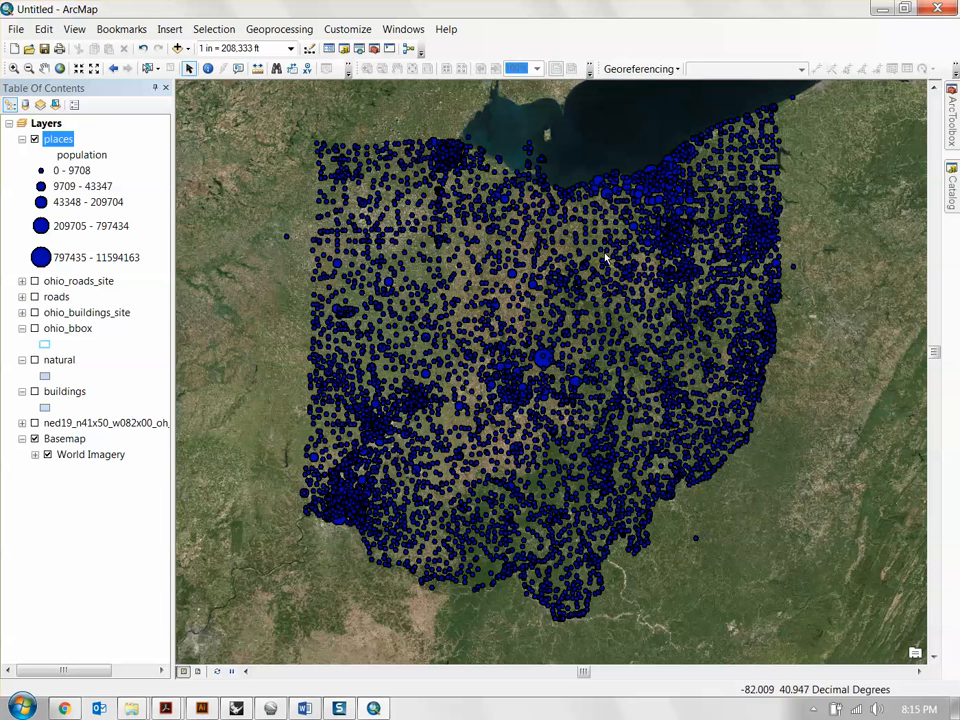
# Turn on labels for the places layer and hide the basemap to read the place names around Cleveland
pyautogui.rightClick(62, 144)
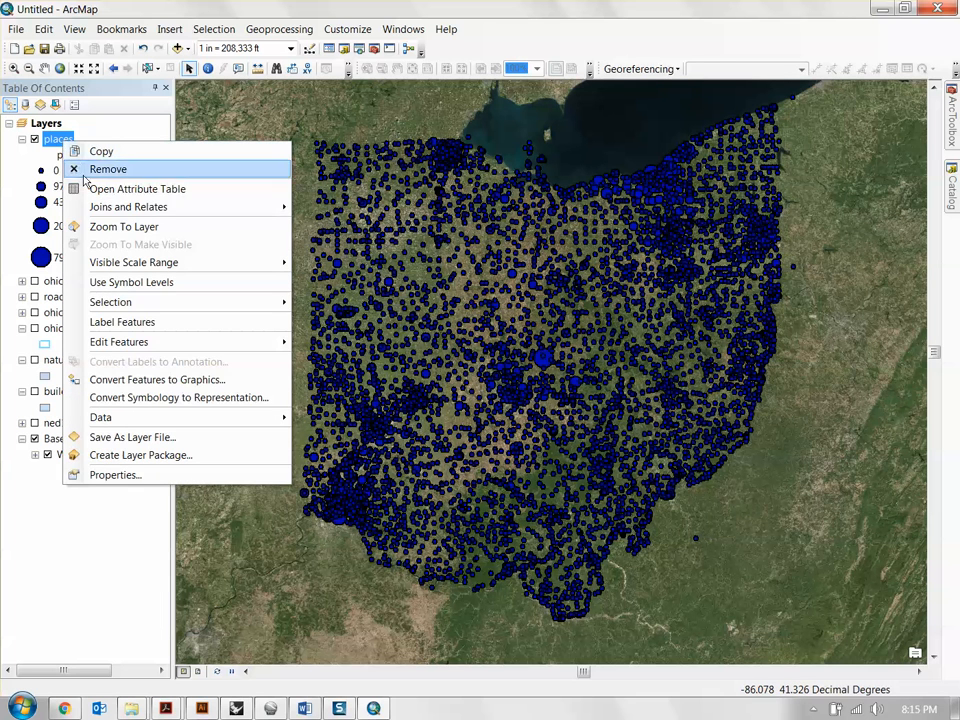
pyautogui.click(134, 324)
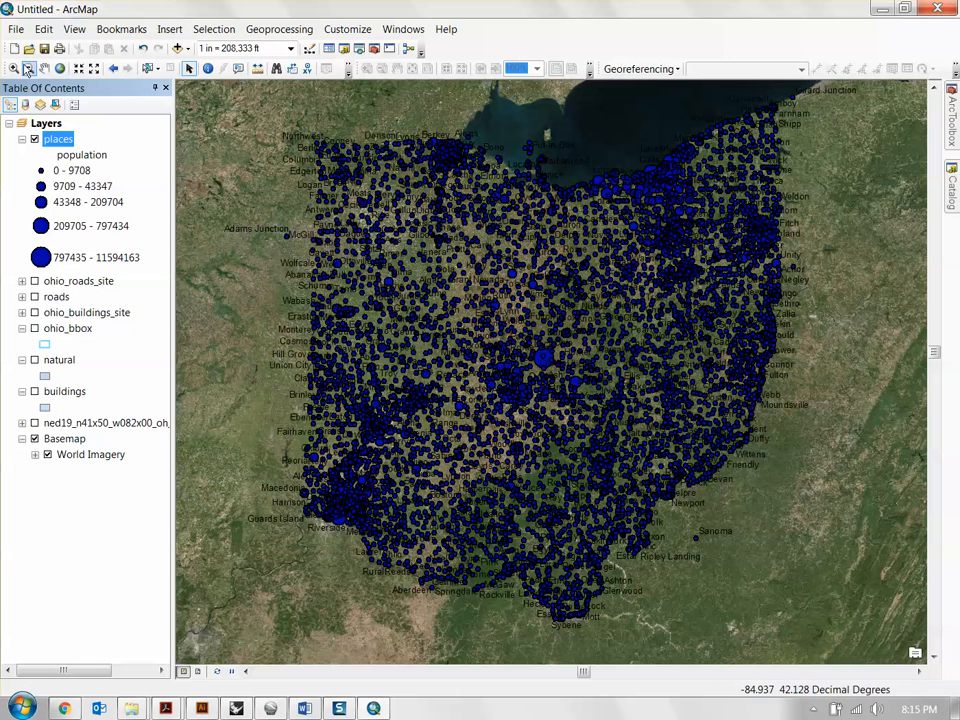
pyautogui.click(34, 439)
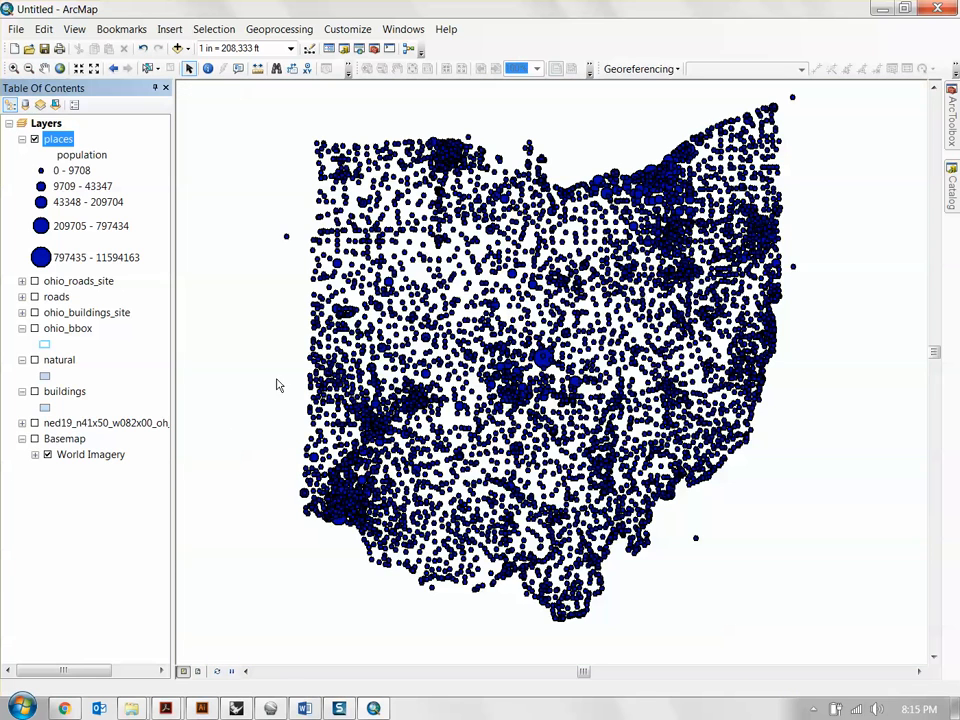
pyautogui.click(14, 68)
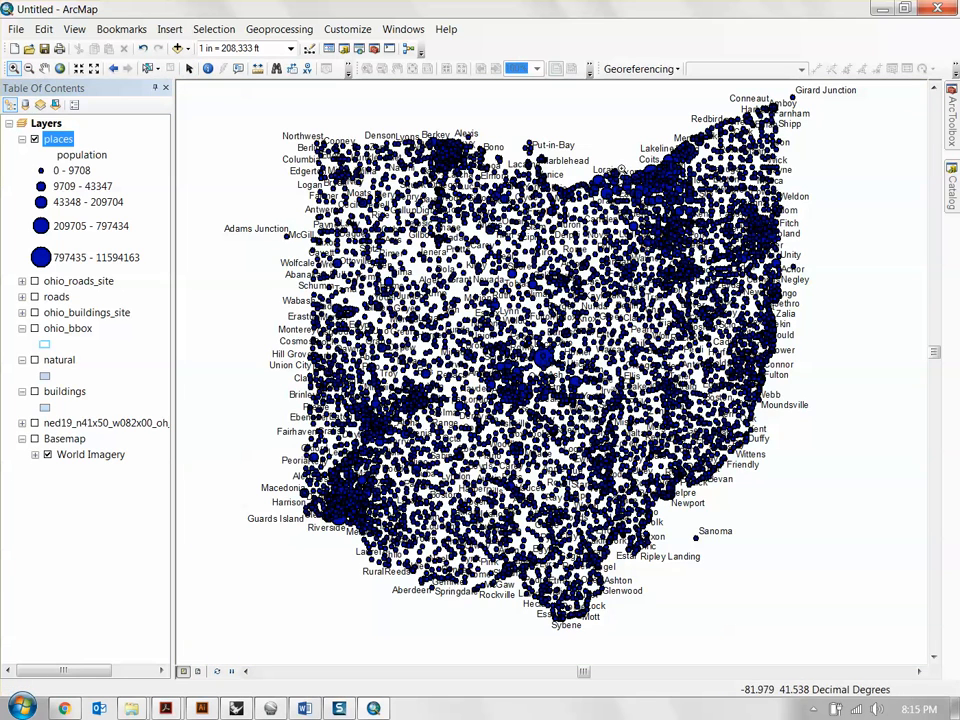
pyautogui.moveTo(577, 146); pyautogui.dragTo(702, 247)
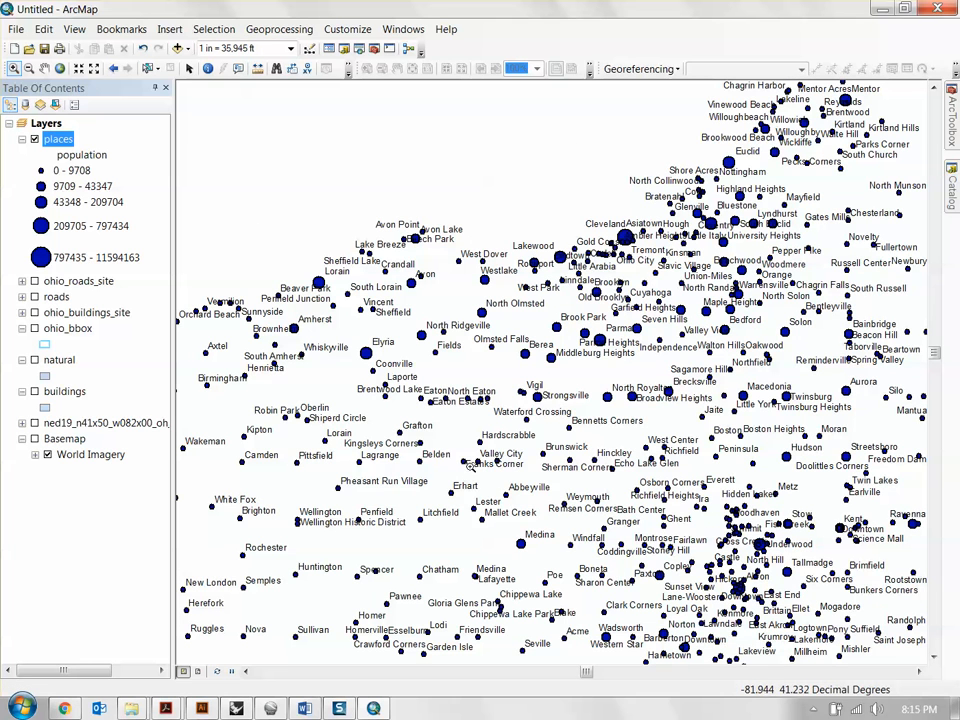
pyautogui.moveTo(488, 442); pyautogui.dragTo(514, 412)
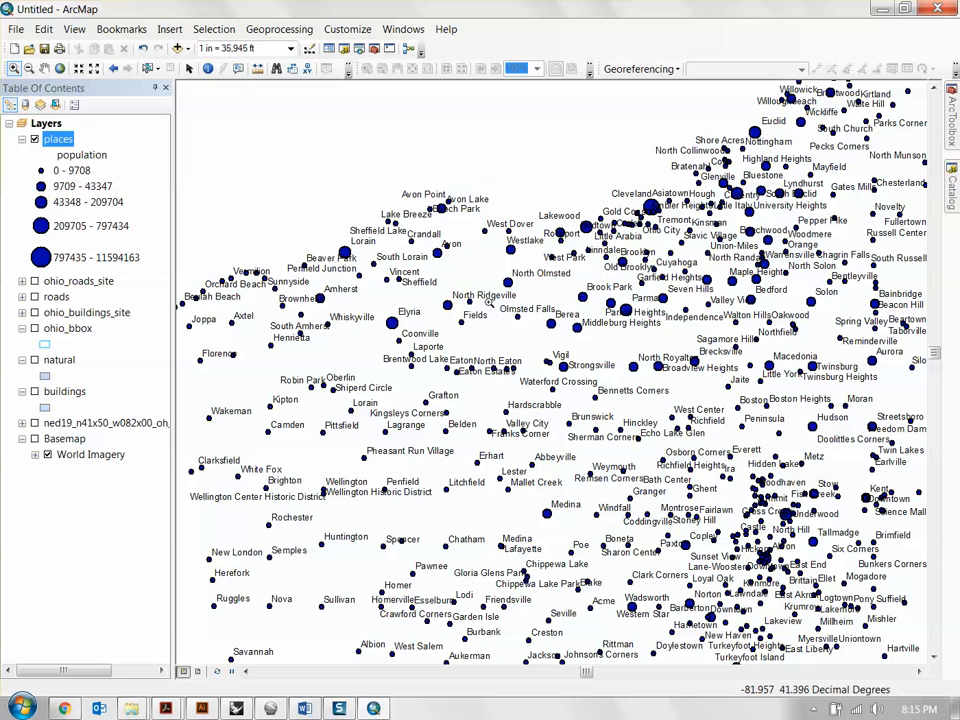
# Set the places layer's label field to population and apply it to the map
pyautogui.rightClick(64, 144)
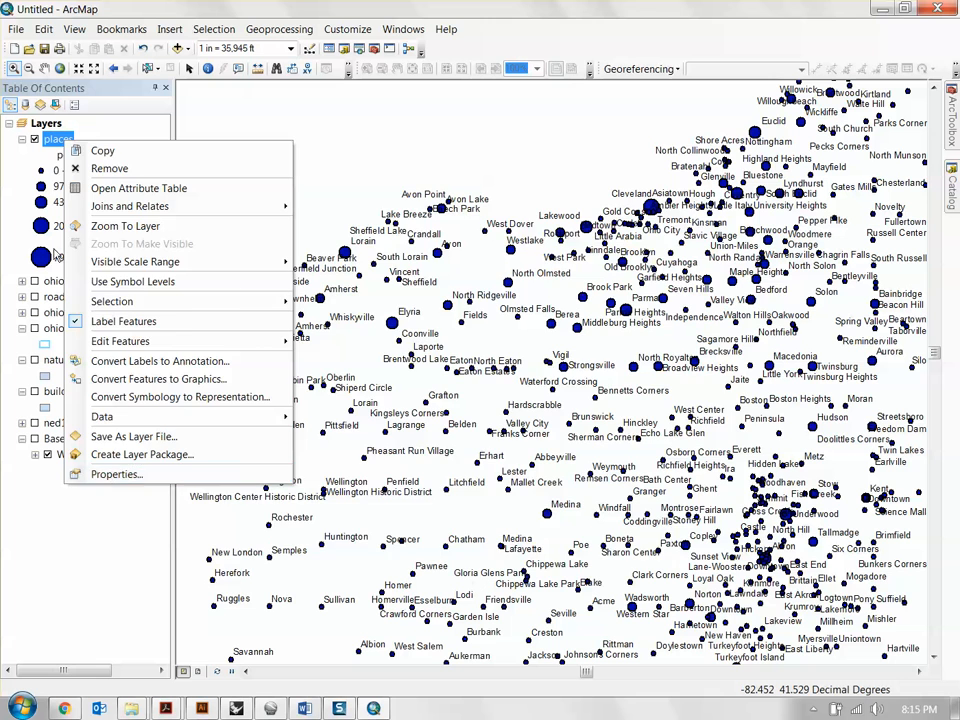
pyautogui.doubleClick(52, 144)
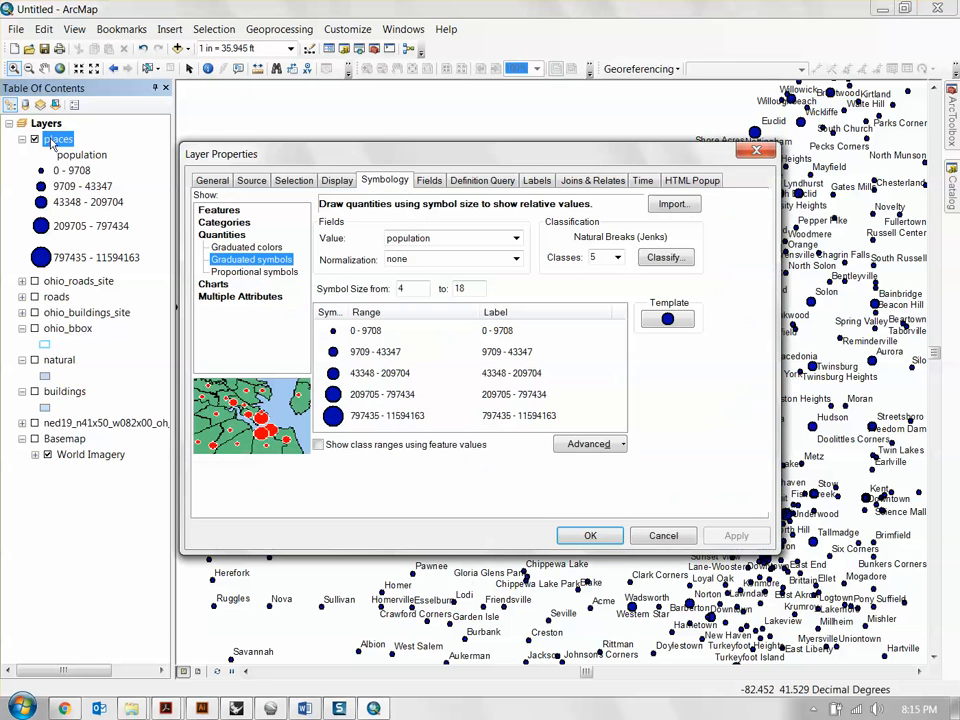
pyautogui.click(538, 184)
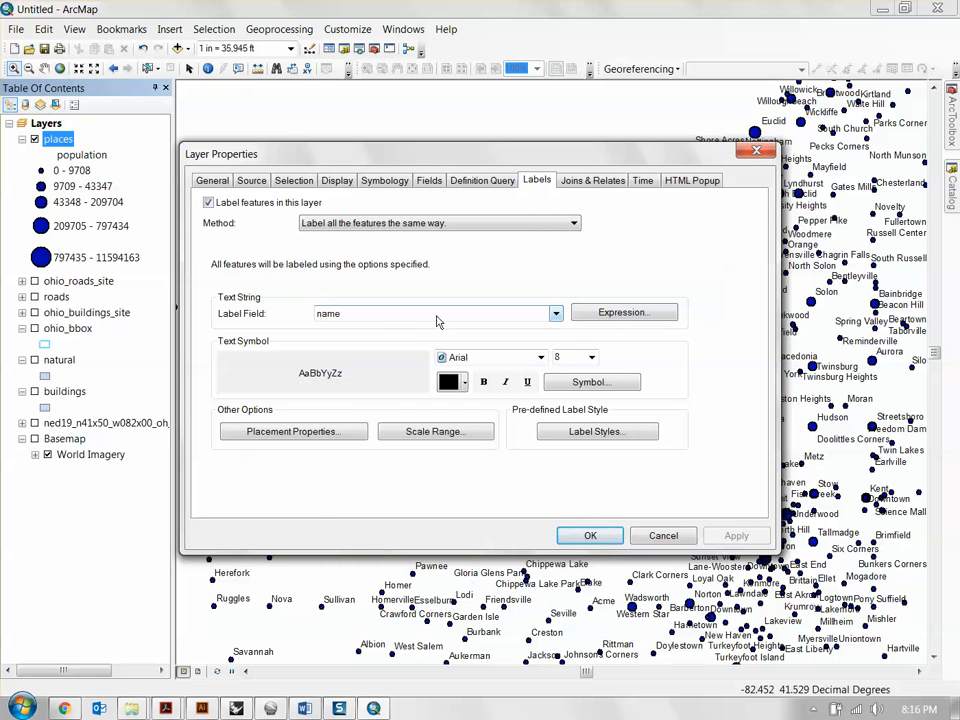
pyautogui.click(556, 315)
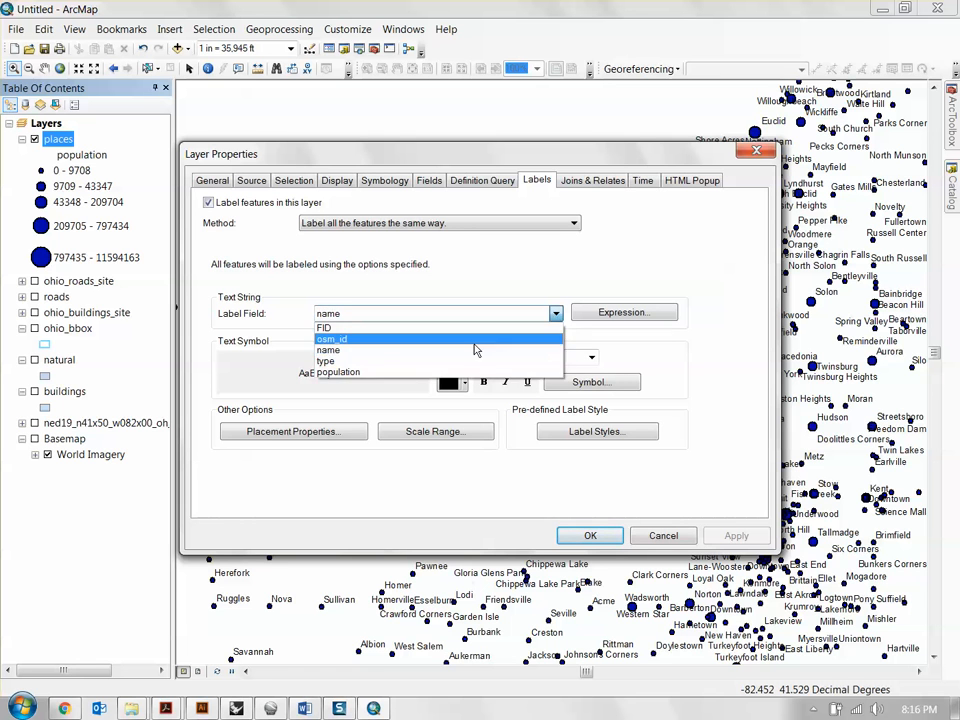
pyautogui.click(396, 372)
pyautogui.moveTo(566, 159); pyautogui.dragTo(328, 181)
pyautogui.click(497, 560)
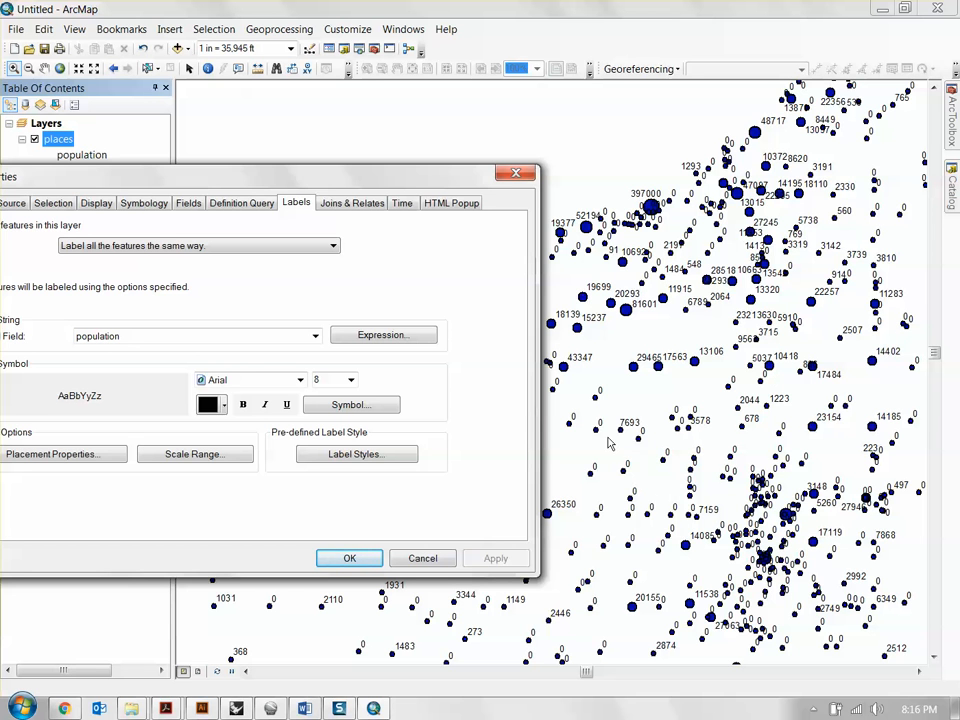
# Set the places layer's label field back to name and apply the layer properties
pyautogui.moveTo(362, 189); pyautogui.dragTo(681, 168)
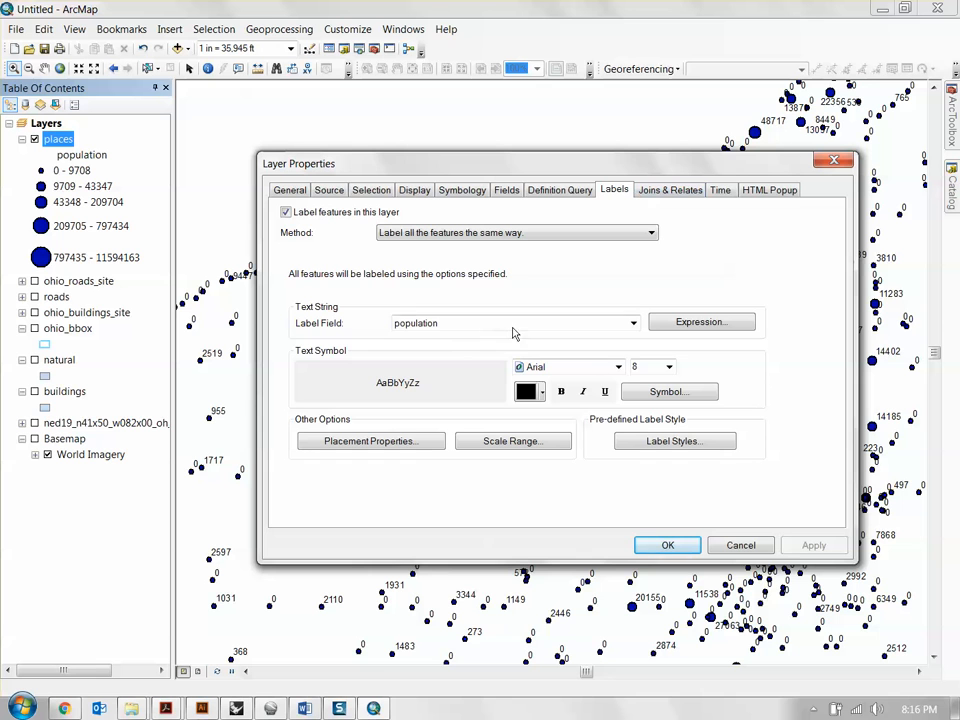
pyautogui.click(638, 326)
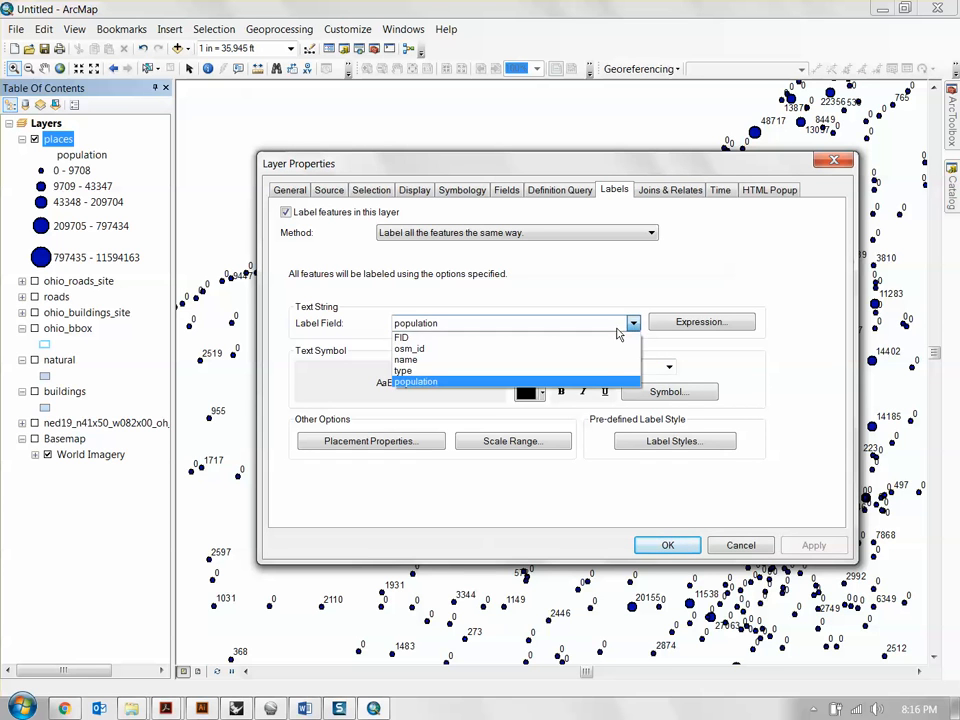
pyautogui.click(550, 362)
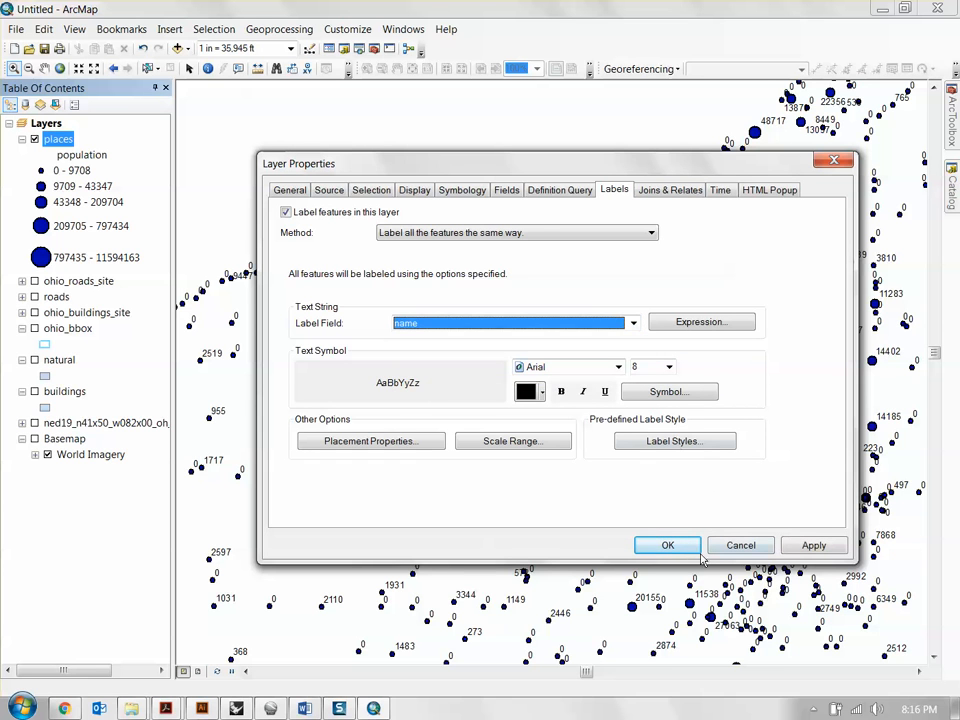
pyautogui.click(619, 367)
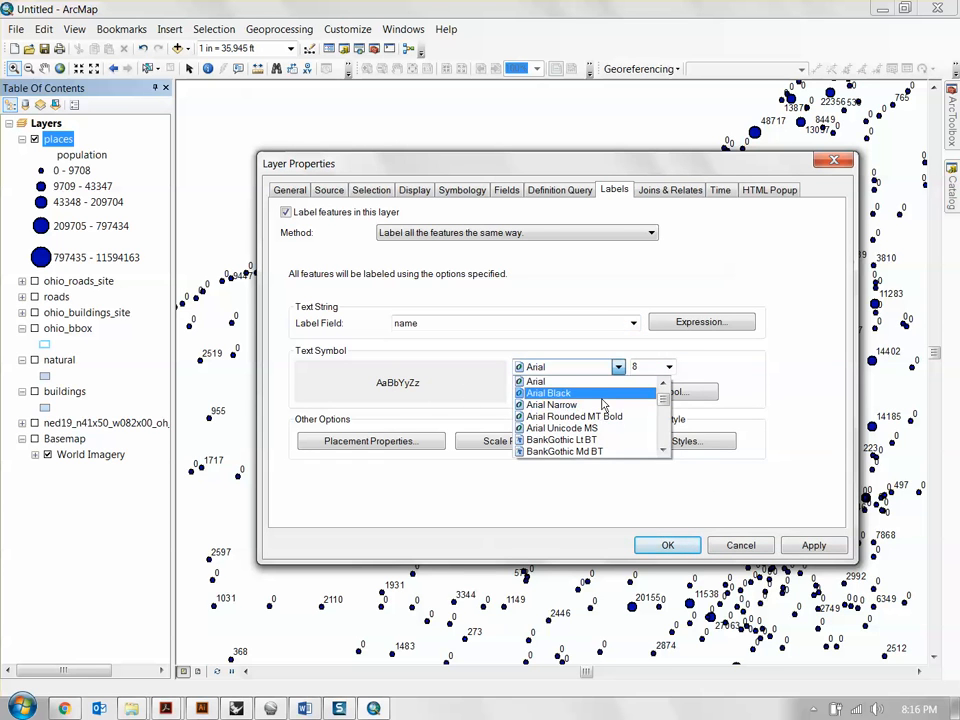
pyautogui.click(676, 545)
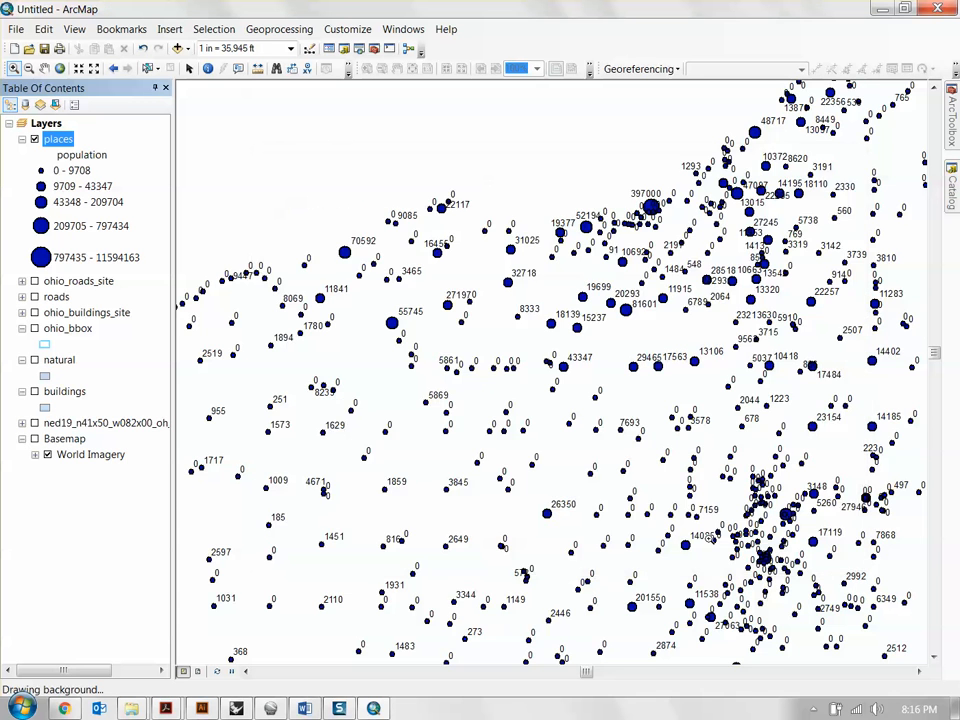